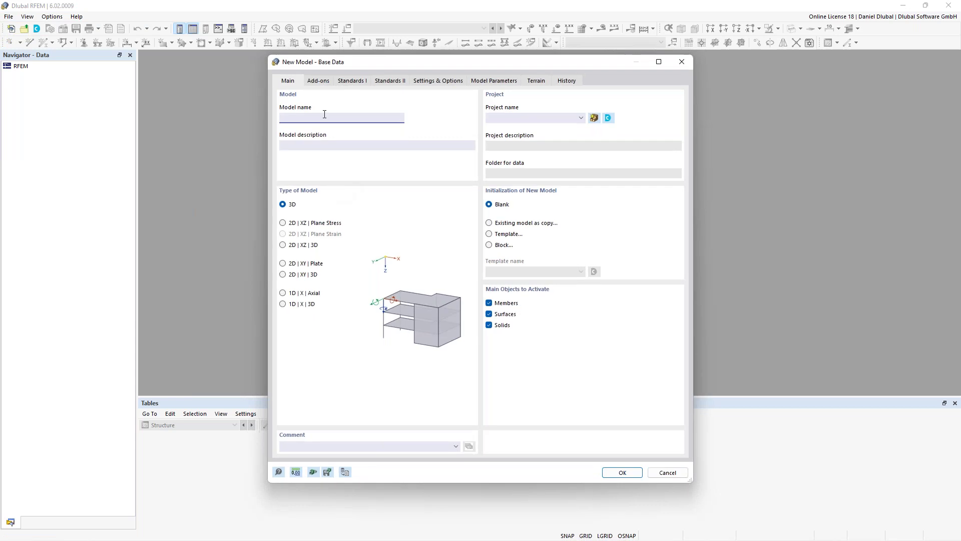
Set up the new model "Two-span beam" as type 2D | XZ | Plane Stress with the Steel Design add-on
{"action": "type", "text": "Two-span beam"}
{"action": "left_click", "coordinate": [300, 224]}
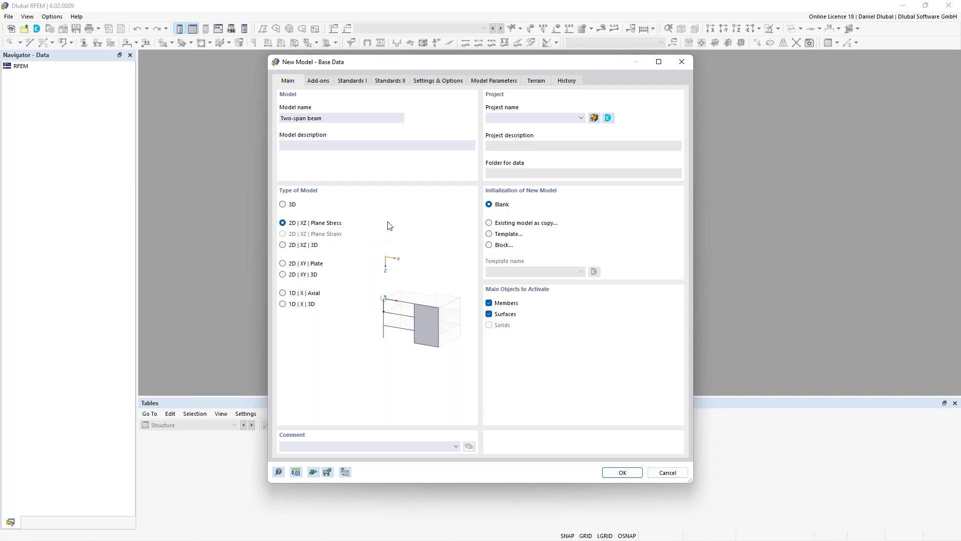
{"action": "left_click", "coordinate": [327, 82]}
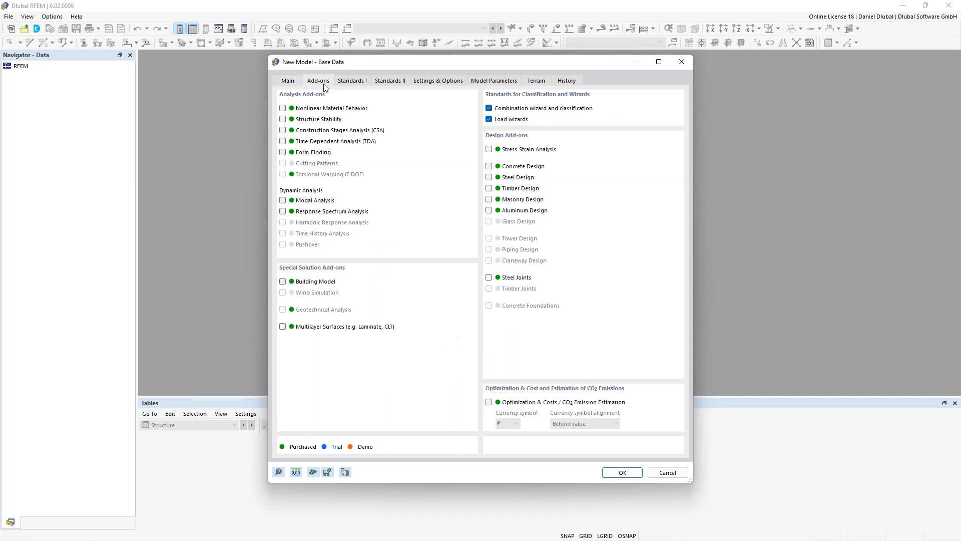
{"action": "left_click", "coordinate": [489, 178]}
Set the steel design national annex to CEN | 2015-06 under EN 1993 and create the model
{"action": "left_click", "coordinate": [357, 82]}
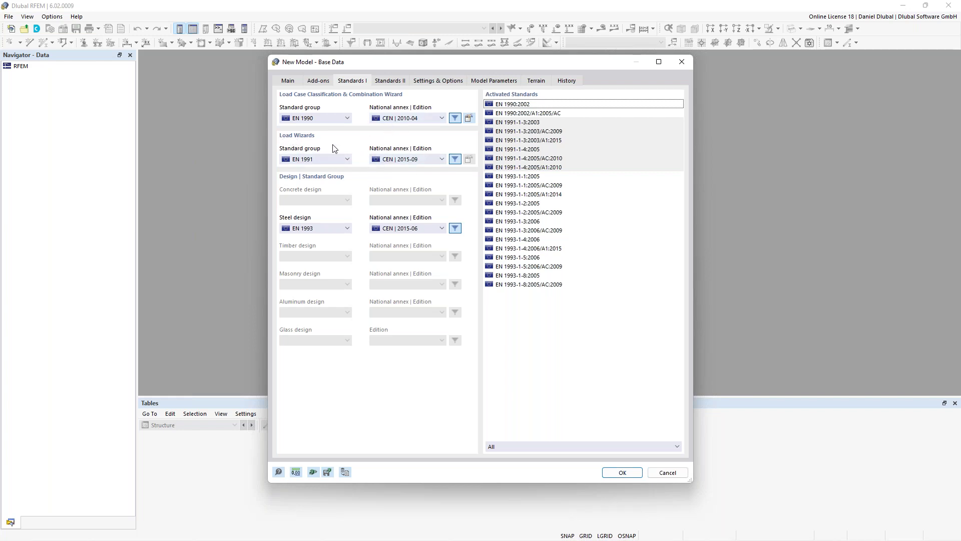
{"action": "left_click", "coordinate": [401, 230]}
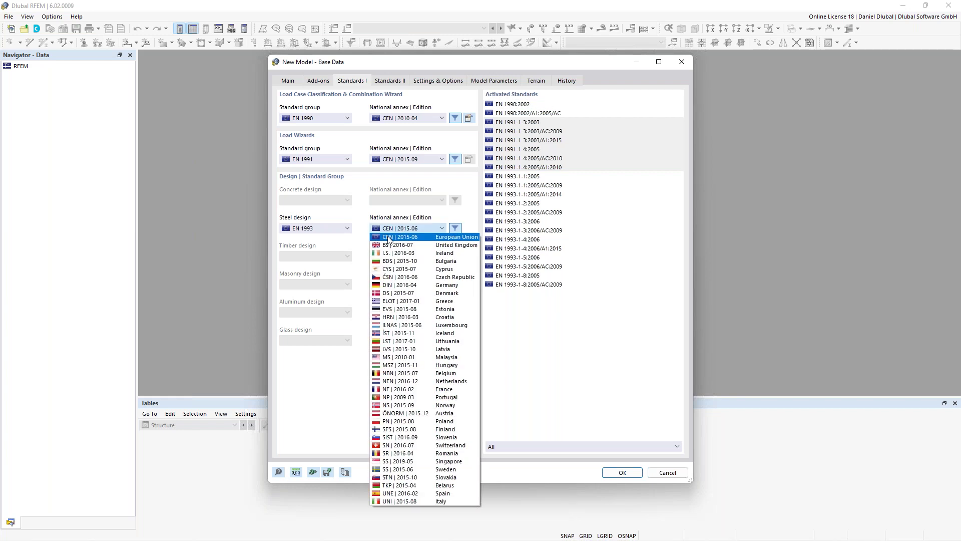
{"action": "left_click", "coordinate": [396, 286]}
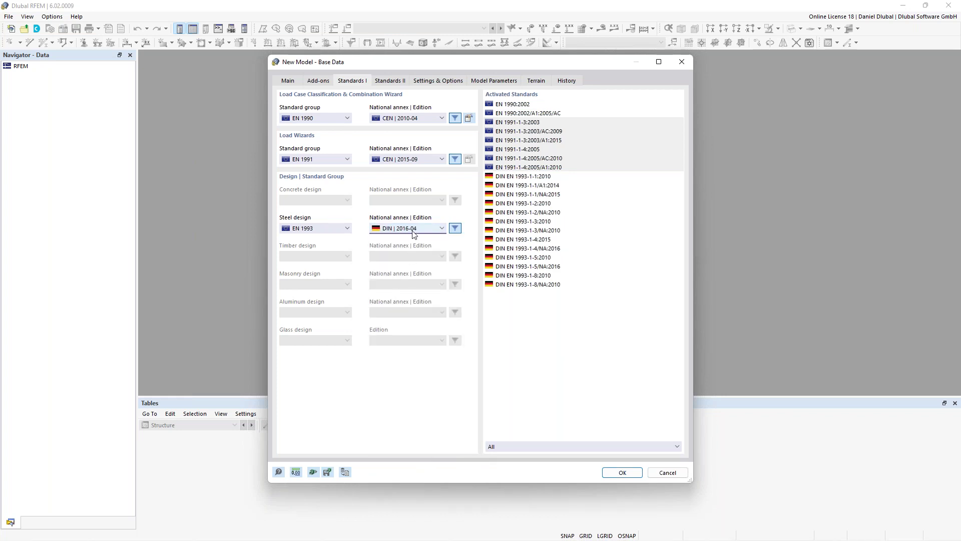
{"action": "left_click", "coordinate": [413, 231]}
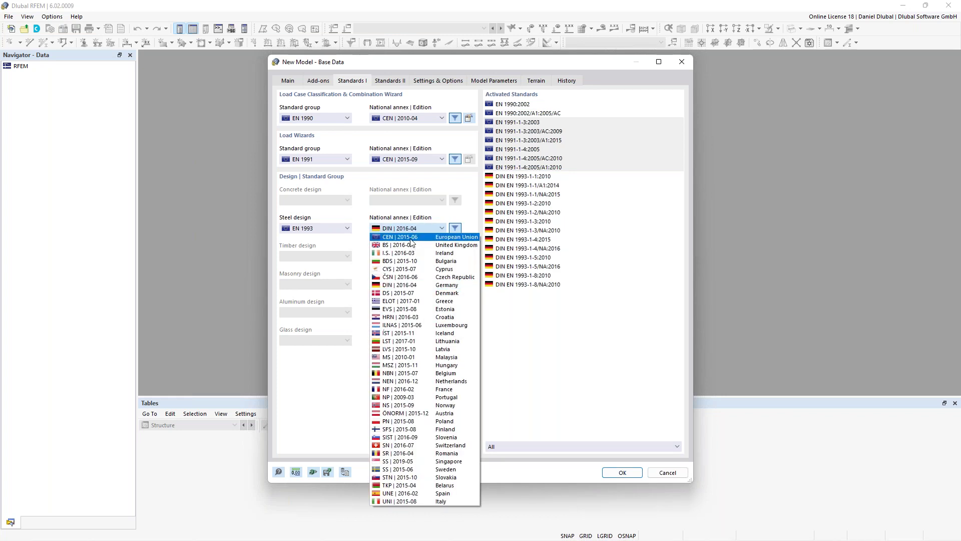
{"action": "left_click", "coordinate": [400, 237]}
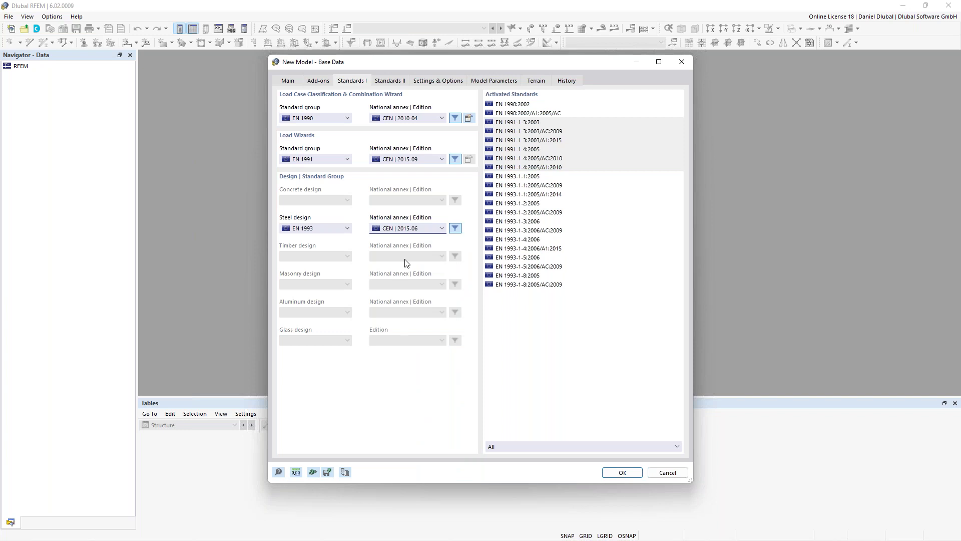
{"action": "left_click", "coordinate": [622, 472]}
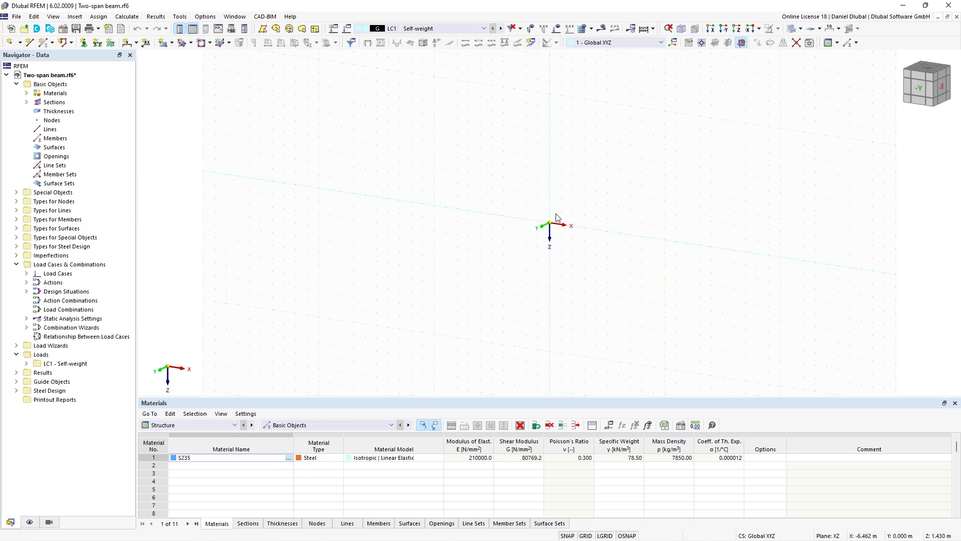
Orient the view along the Y axis so that it faces the XZ work plane
{"action": "middle_click_drag", "start_coordinate": [561, 206], "coordinate": [492, 197]}
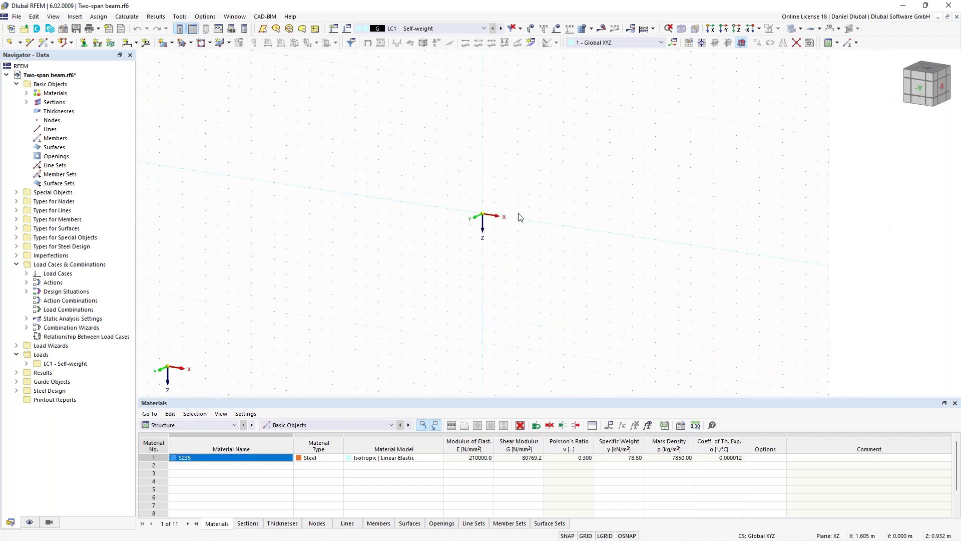
{"action": "left_click", "coordinate": [724, 31]}
{"action": "middle_click_drag", "start_coordinate": [481, 135], "coordinate": [321, 121]}
{"action": "middle_click_drag", "start_coordinate": [391, 147], "coordinate": [391, 158]}
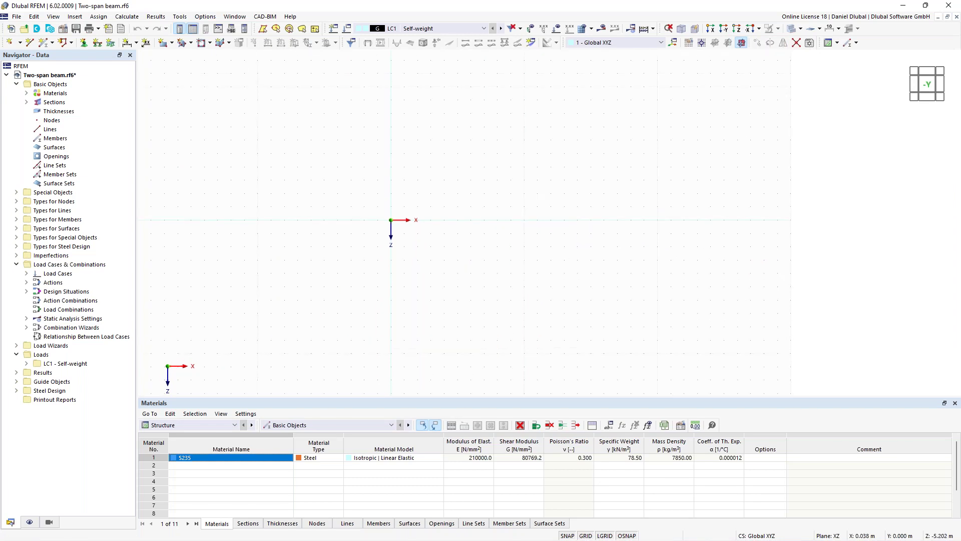
{"action": "middle_click_drag", "start_coordinate": [392, 157], "coordinate": [391, 178]}
Start a new single member of type Beam and choose the existing IPE 550 section in S235 at the member start
{"action": "left_click", "coordinate": [44, 46]}
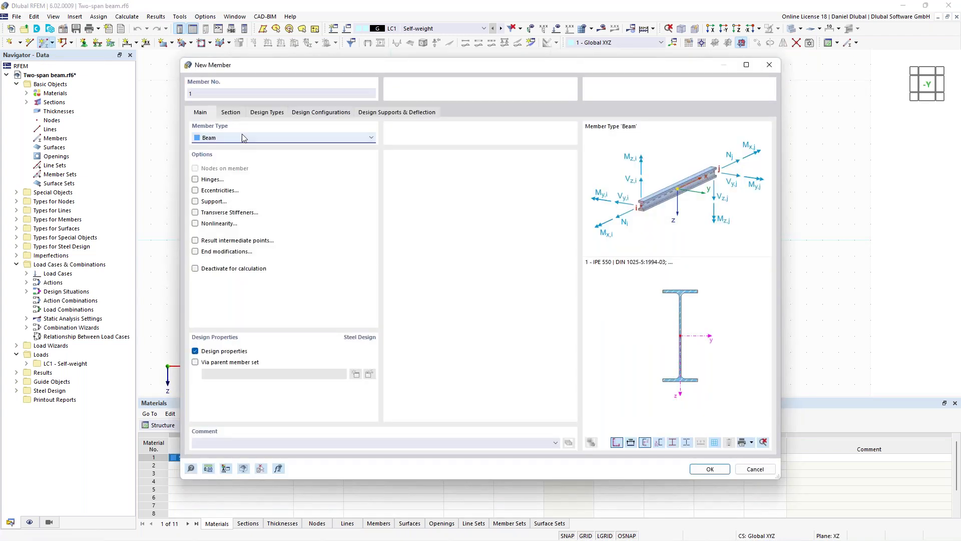
{"action": "left_click", "coordinate": [237, 116]}
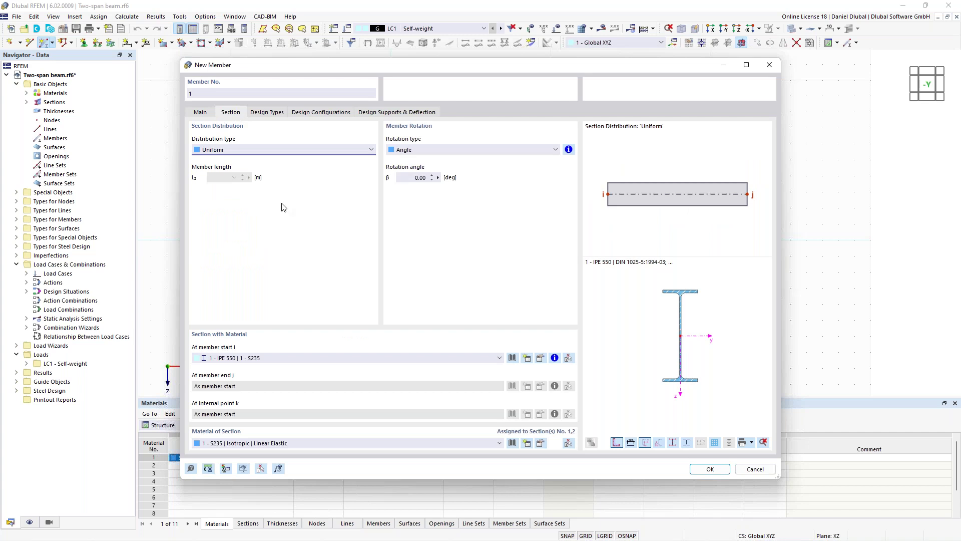
{"action": "left_click", "coordinate": [309, 358]}
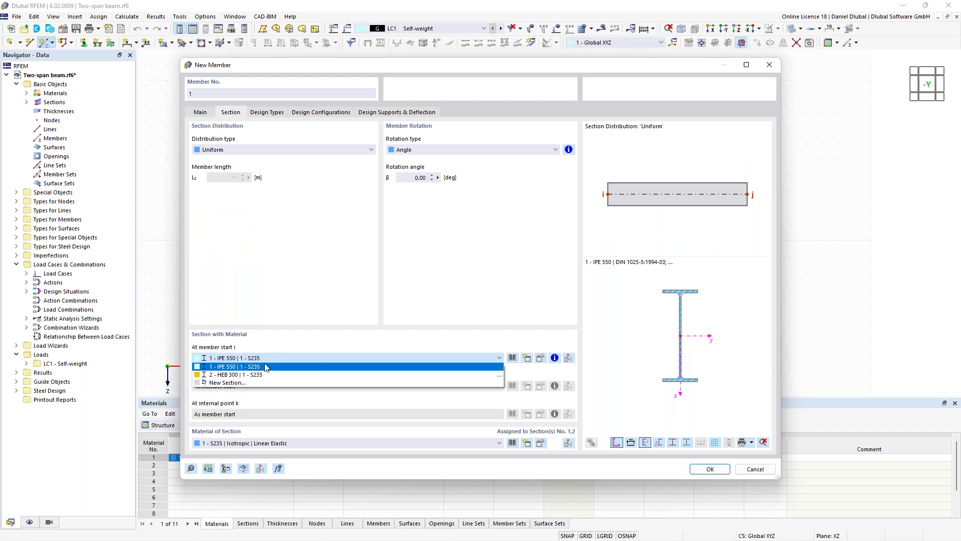
{"action": "left_click", "coordinate": [266, 367]}
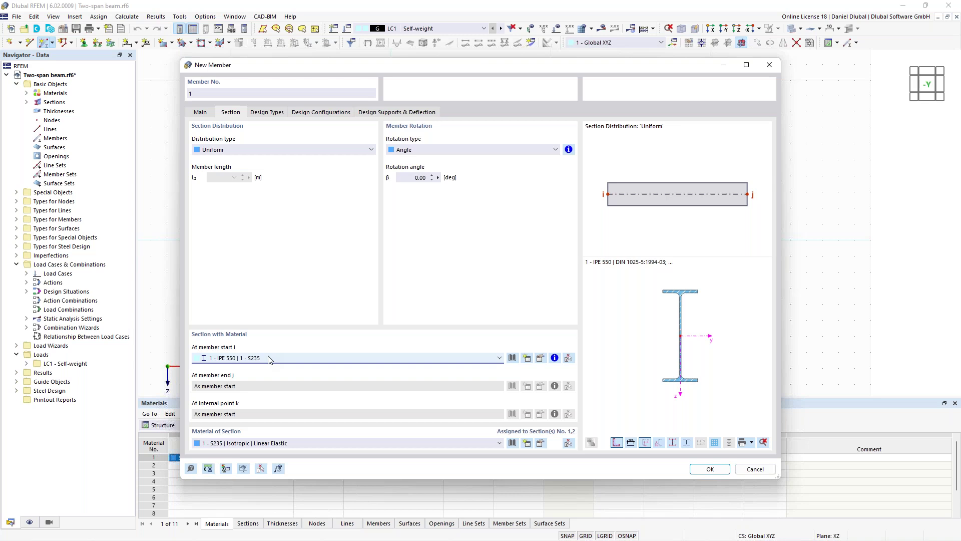
Create a new section for the member as IPE 550 according to DIN 1025-5:1994-03; Euronorm 19-57
{"action": "left_click", "coordinate": [527, 358]}
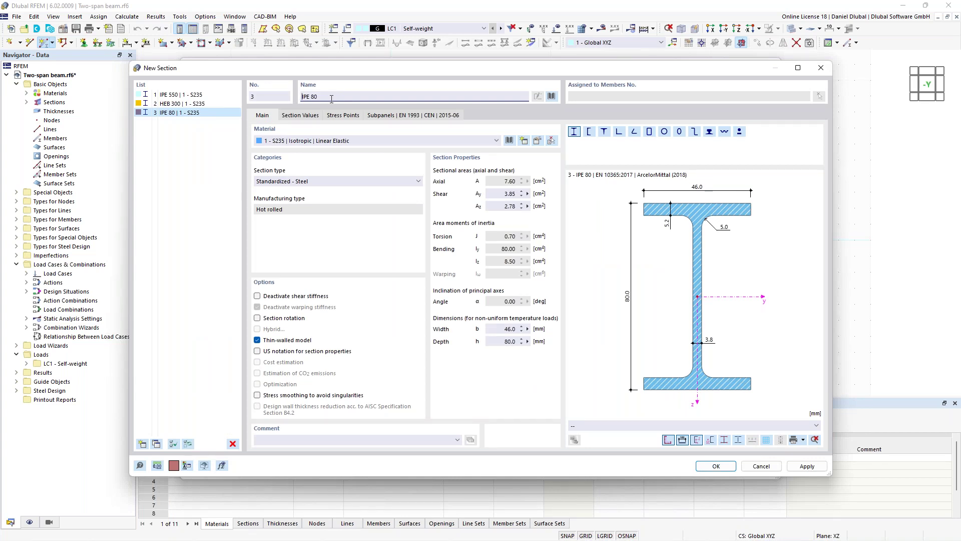
{"action": "double_click", "coordinate": [312, 97]}
{"action": "type", "text": "550"}
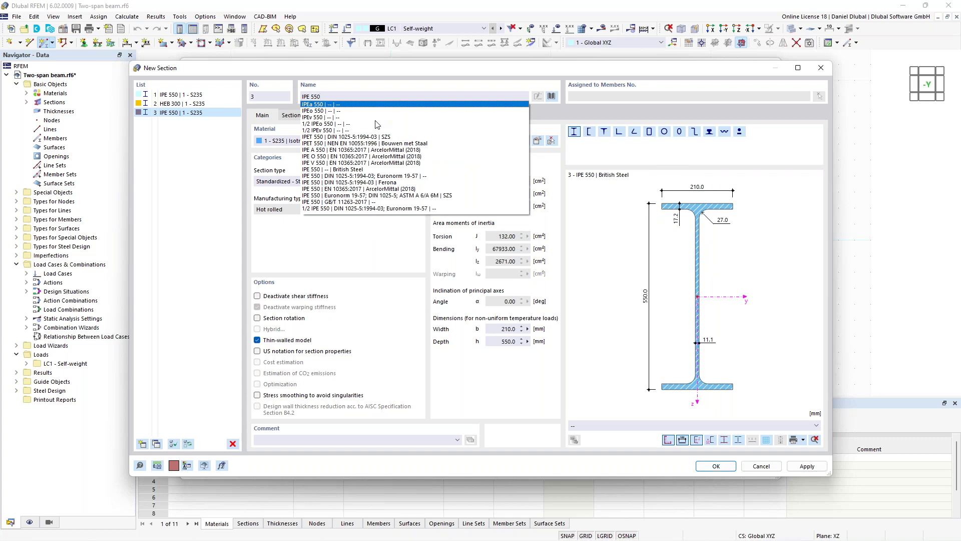
{"action": "key", "text": "Down"}
{"action": "key", "text": "Down"}
{"action": "key", "text": "Down"}
{"action": "key", "text": "Down"}
{"action": "key", "text": "Down"}
{"action": "key", "text": "Down"}
{"action": "key", "text": "Down"}
{"action": "key", "text": "Down"}
{"action": "key", "text": "Down"}
{"action": "key", "text": "Down"}
{"action": "key", "text": "Down"}
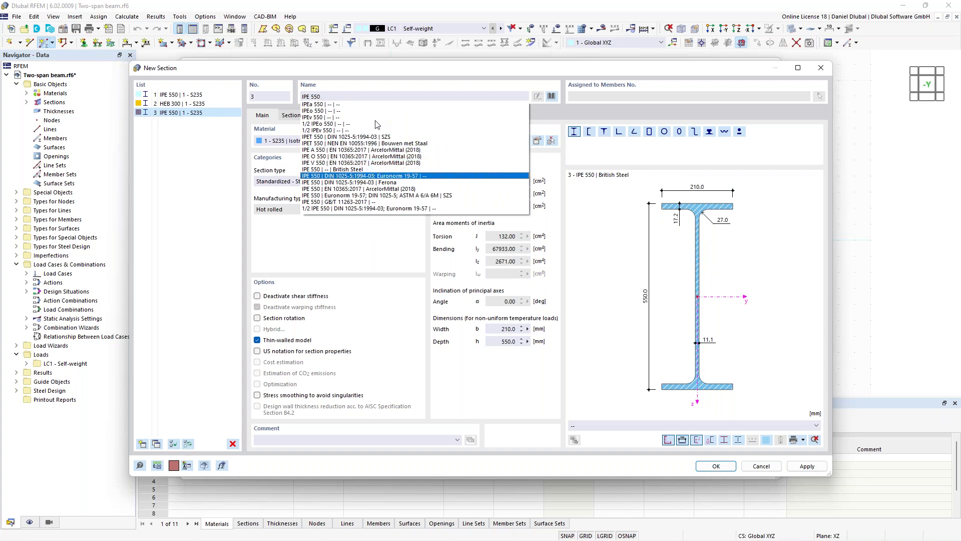
{"action": "key", "text": "Return"}
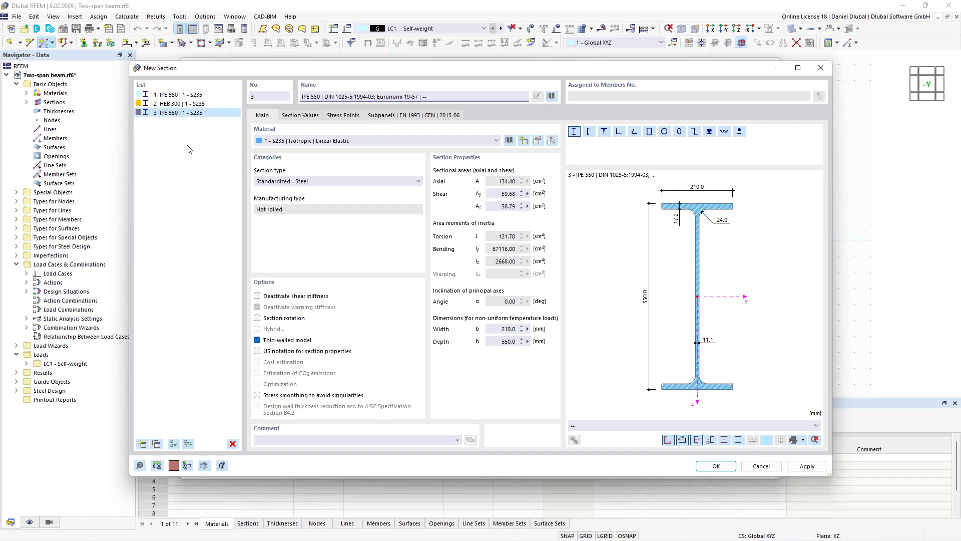
Examine the section's S235 material, including its material values and the partial safety factors for steel design
{"action": "left_click", "coordinate": [288, 143]}
{"action": "left_click", "coordinate": [288, 146]}
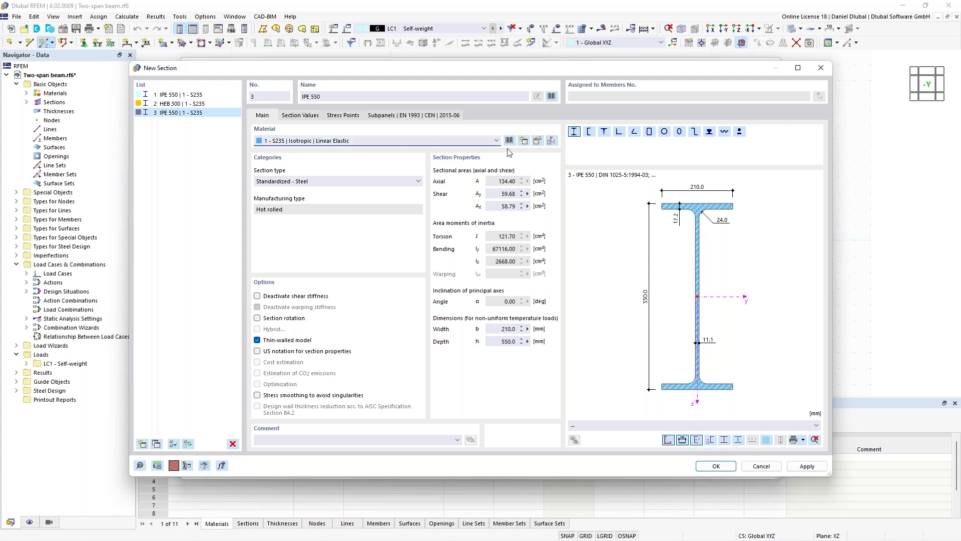
{"action": "left_click", "coordinate": [536, 141]}
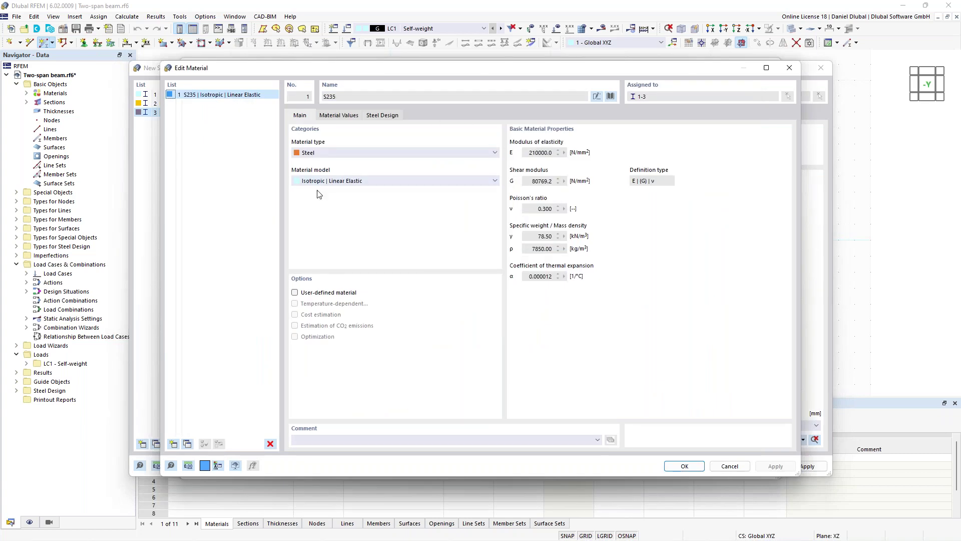
{"action": "left_click", "coordinate": [379, 116]}
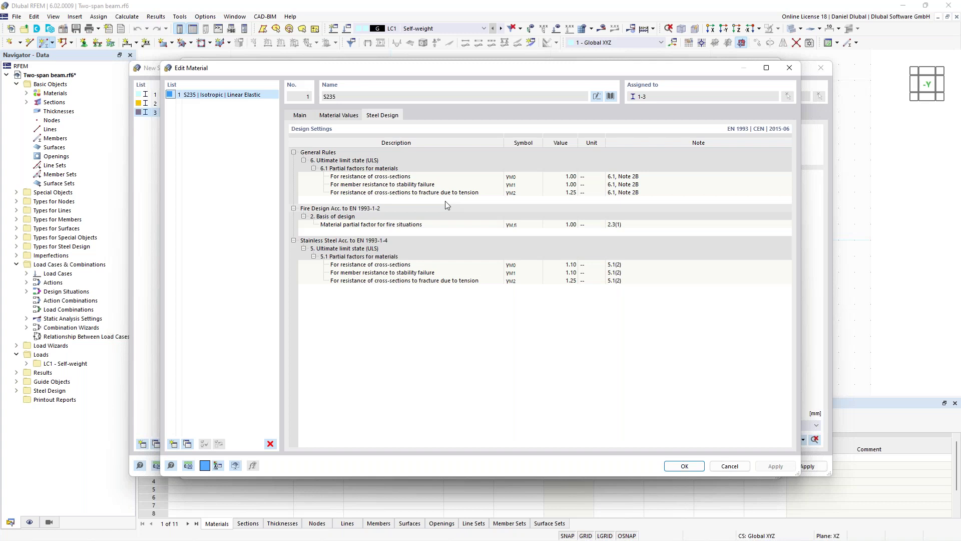
{"action": "left_click", "coordinate": [519, 180]}
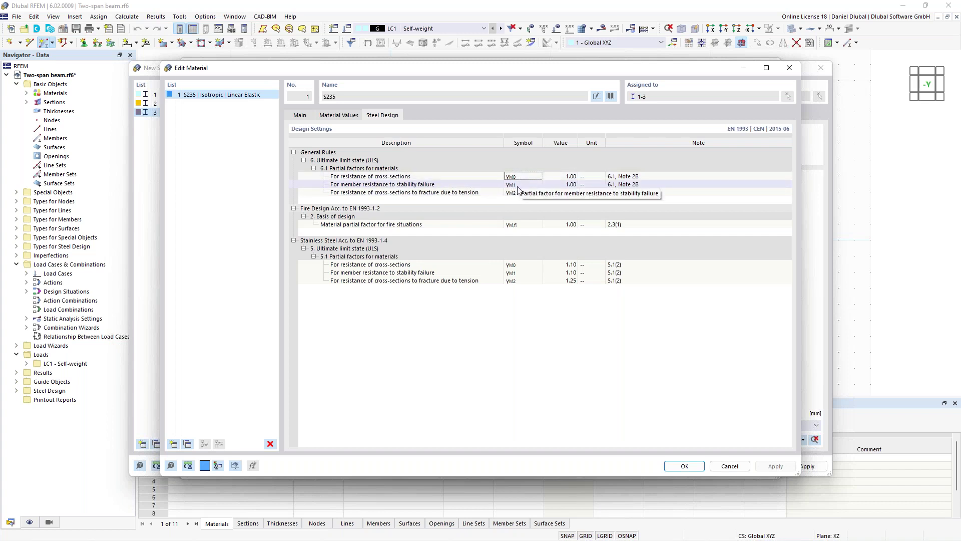
{"action": "left_click", "coordinate": [520, 185]}
{"action": "left_click", "coordinate": [568, 186]}
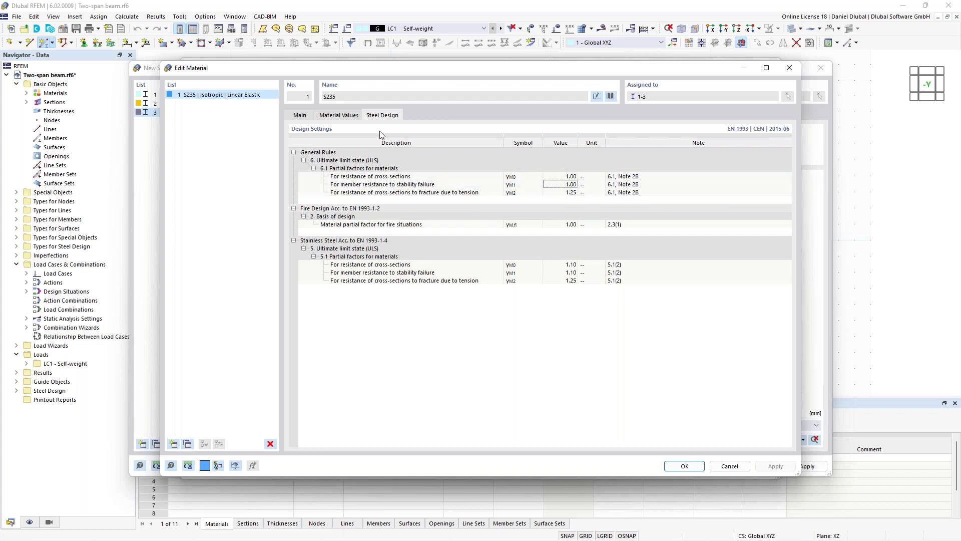
{"action": "left_click", "coordinate": [343, 116]}
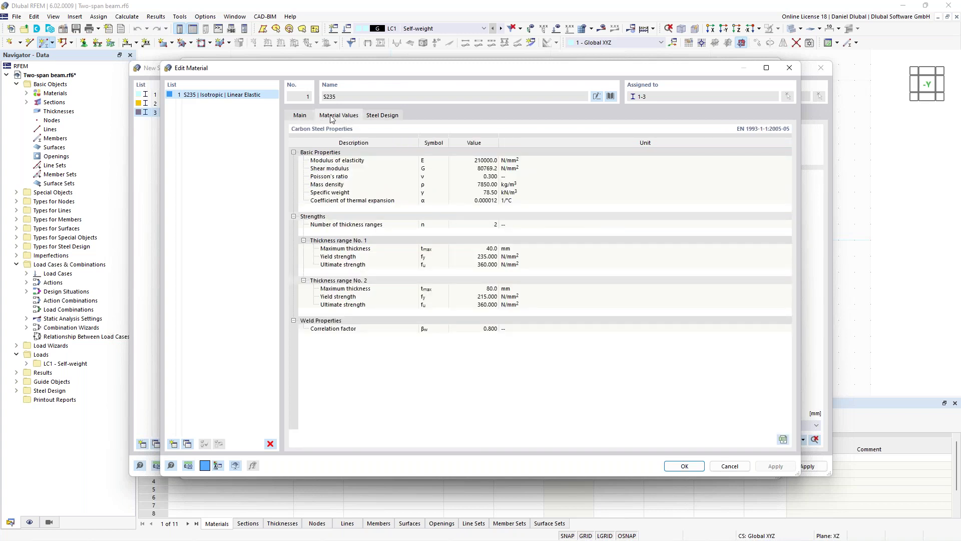
{"action": "left_click", "coordinate": [369, 116]}
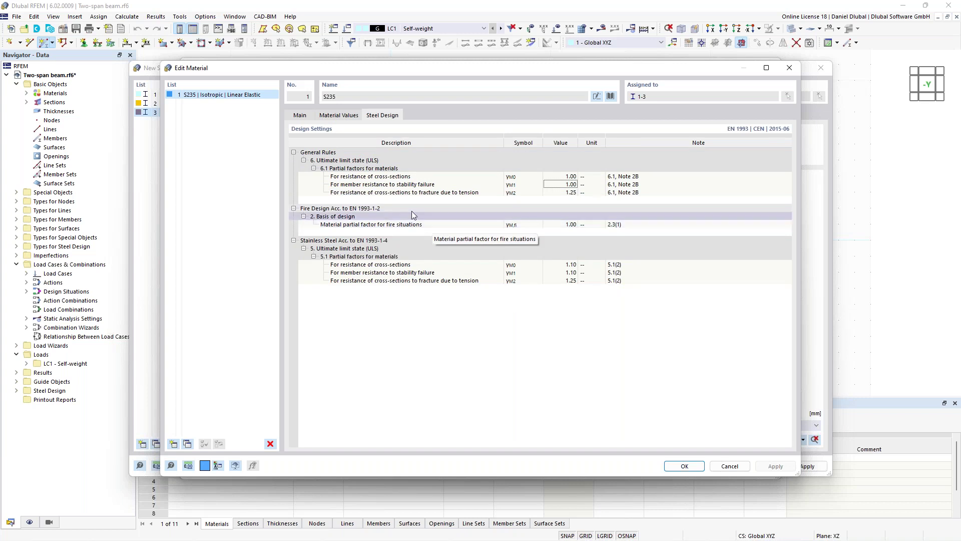
{"action": "left_click", "coordinate": [299, 115]}
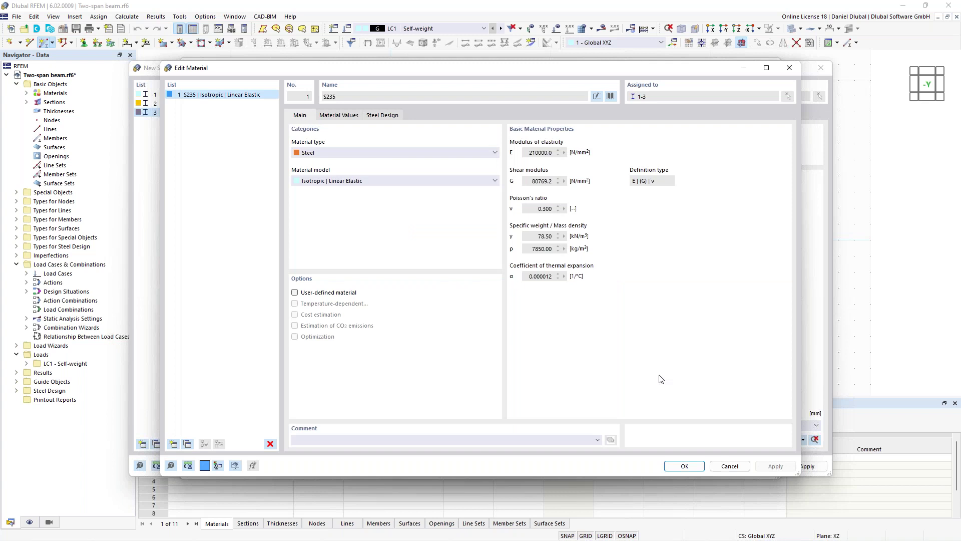
{"action": "left_click", "coordinate": [729, 466]}
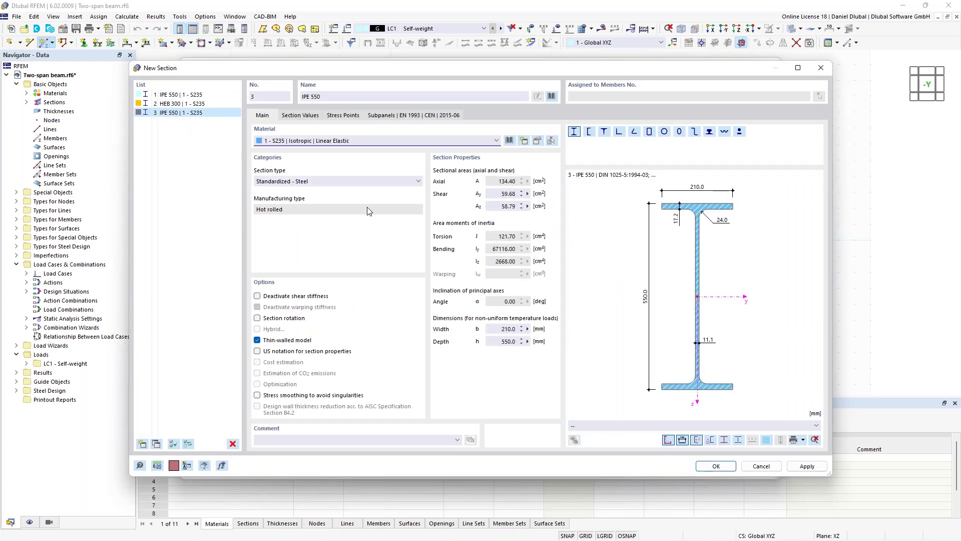
Assign the new IPE 550 section to the member and place the beam horizontally along the X axis from the origin
{"action": "left_click", "coordinate": [175, 113]}
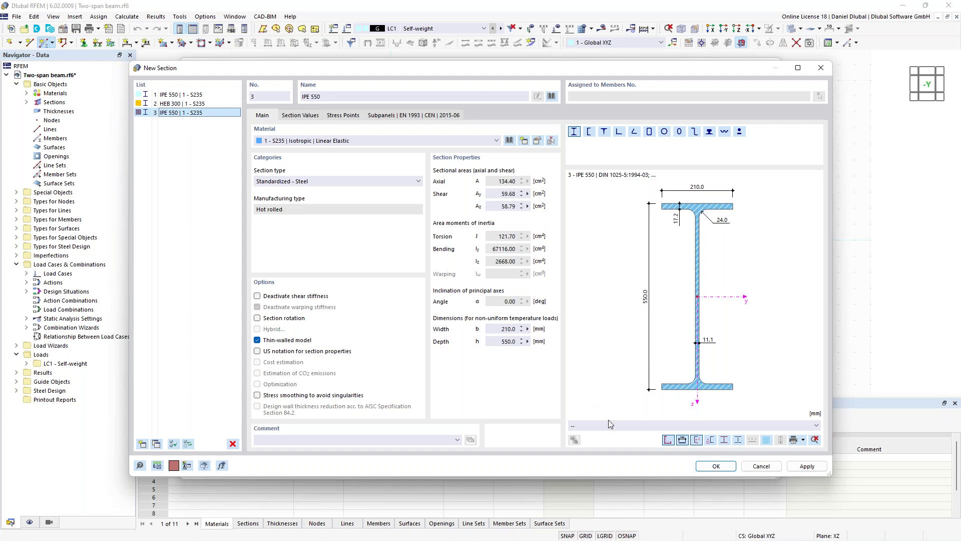
{"action": "left_click", "coordinate": [700, 465]}
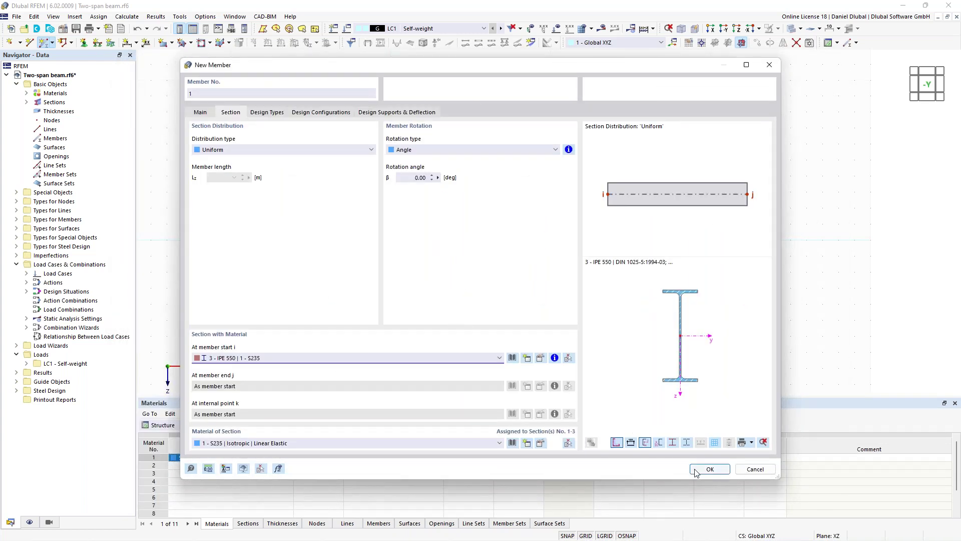
{"action": "left_click", "coordinate": [708, 469]}
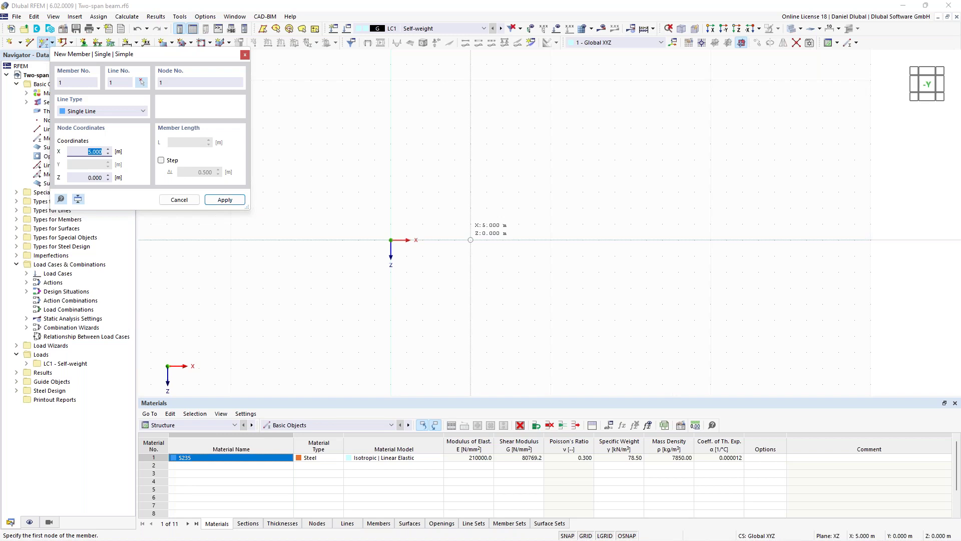
{"action": "key", "text": "Return"}
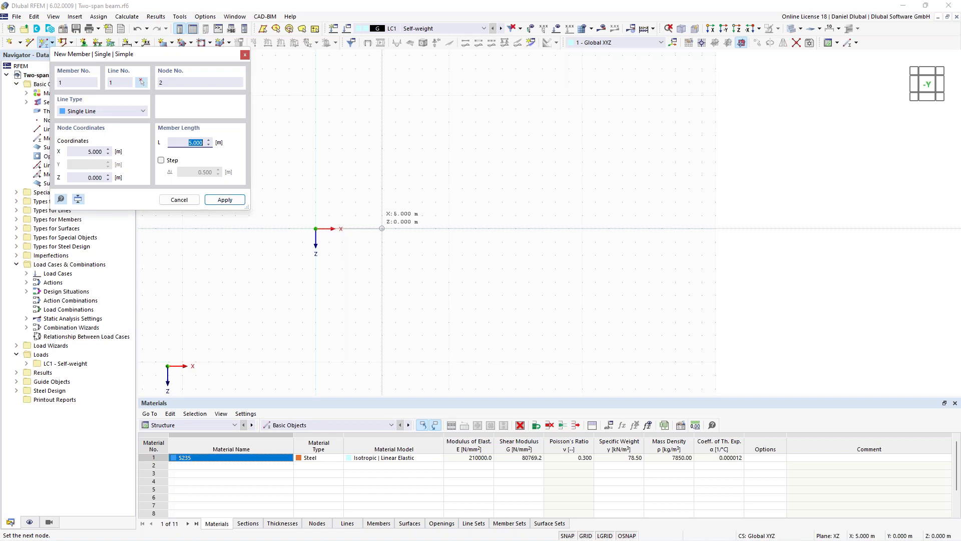
{"action": "key", "text": "Return"}
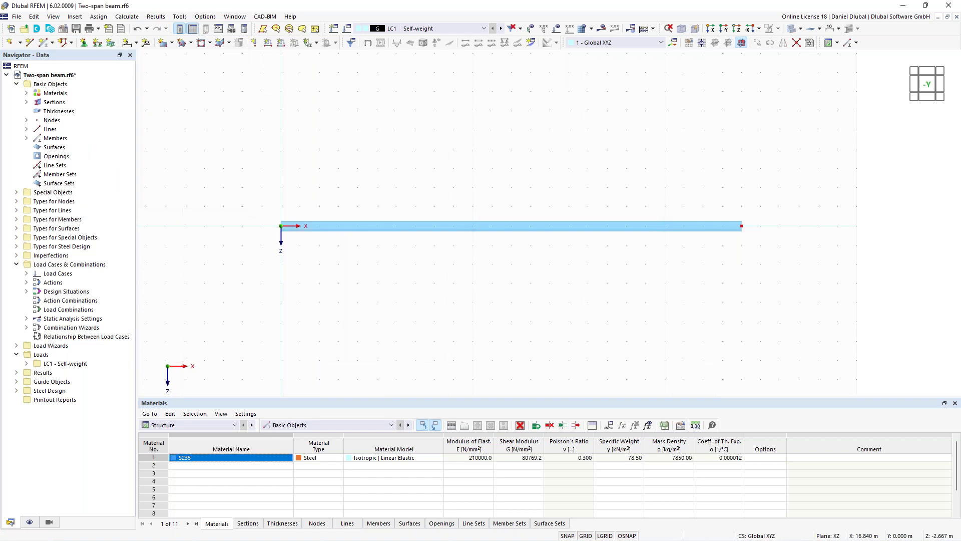
Create one intermediate 'On Member' node on the beam without dividing the member, and check the new node's settings
{"action": "scroll", "coordinate": [640, 189], "scroll_direction": "up", "scroll_amount": 1}
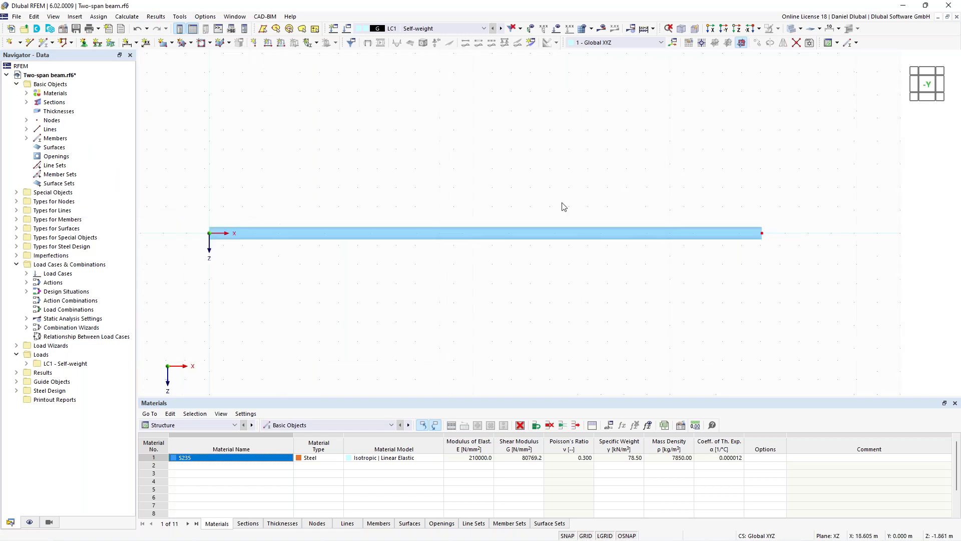
{"action": "right_click", "coordinate": [552, 235]}
{"action": "mouse_move", "coordinate": [651, 265]}
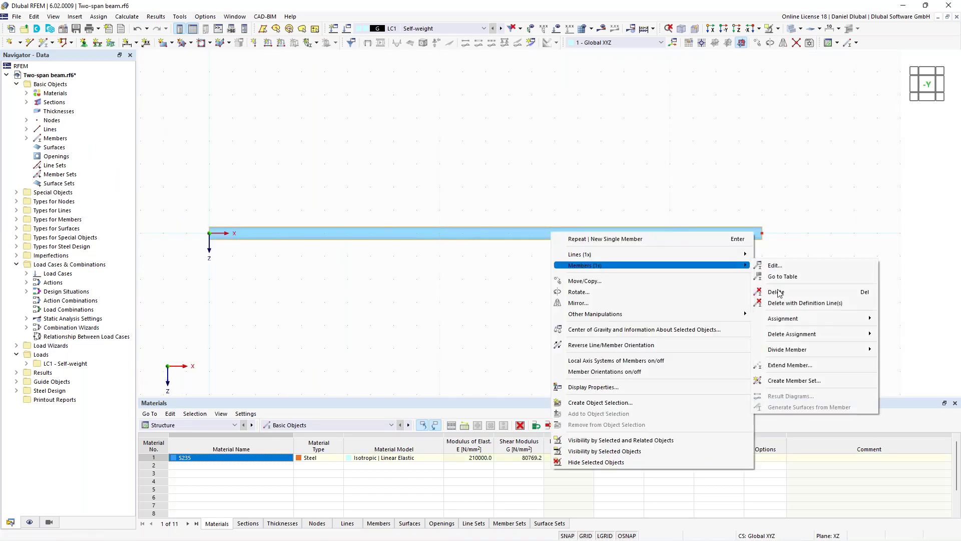
{"action": "mouse_move", "coordinate": [811, 349]}
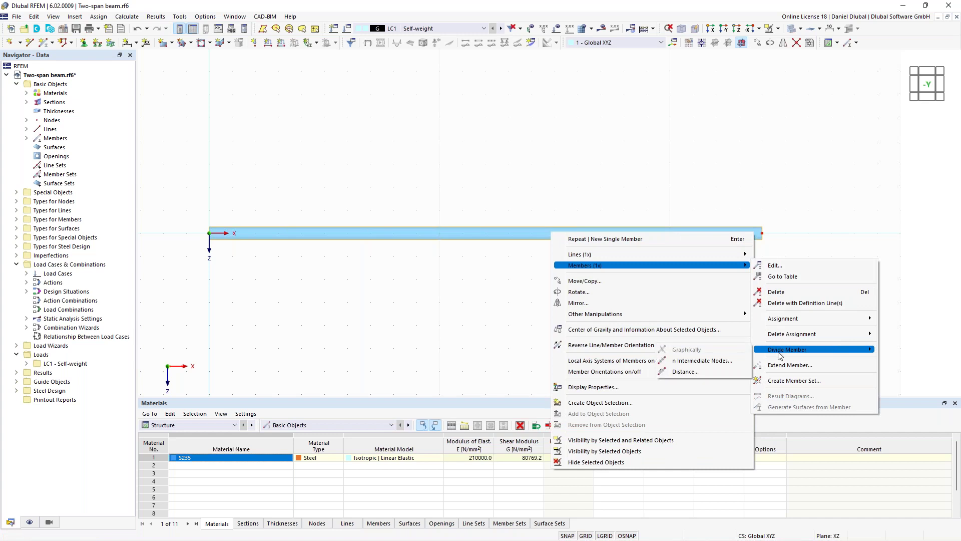
{"action": "left_click", "coordinate": [703, 360]}
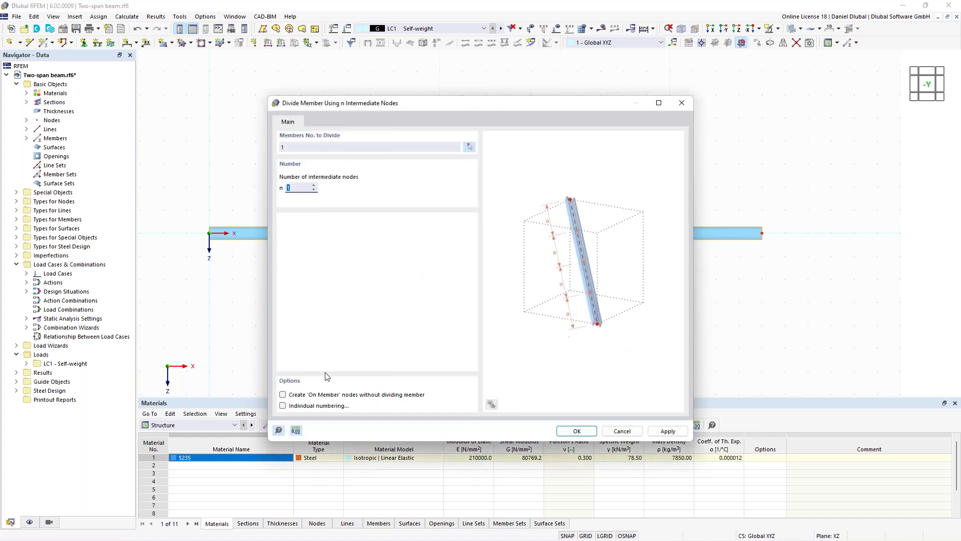
{"action": "left_click", "coordinate": [306, 395]}
{"action": "key", "text": "Return"}
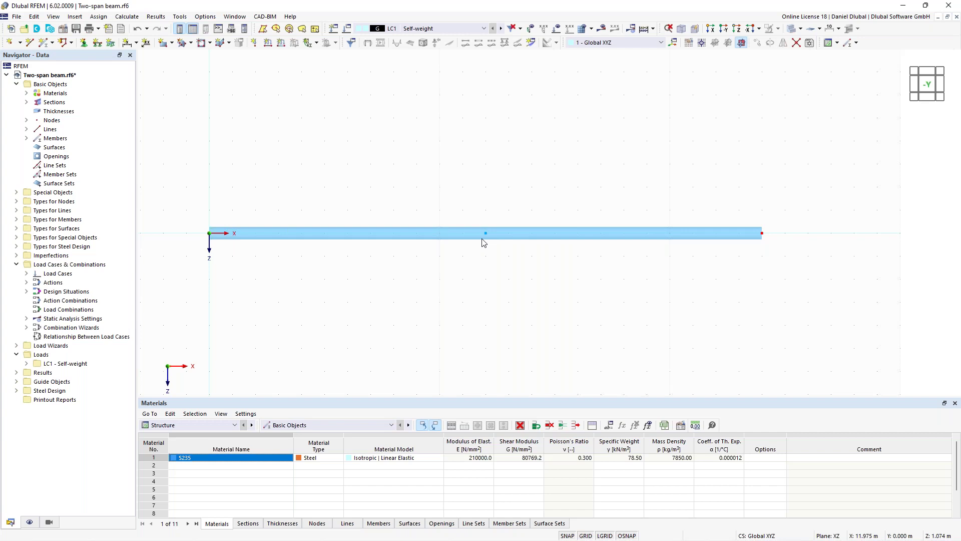
{"action": "double_click", "coordinate": [485, 234]}
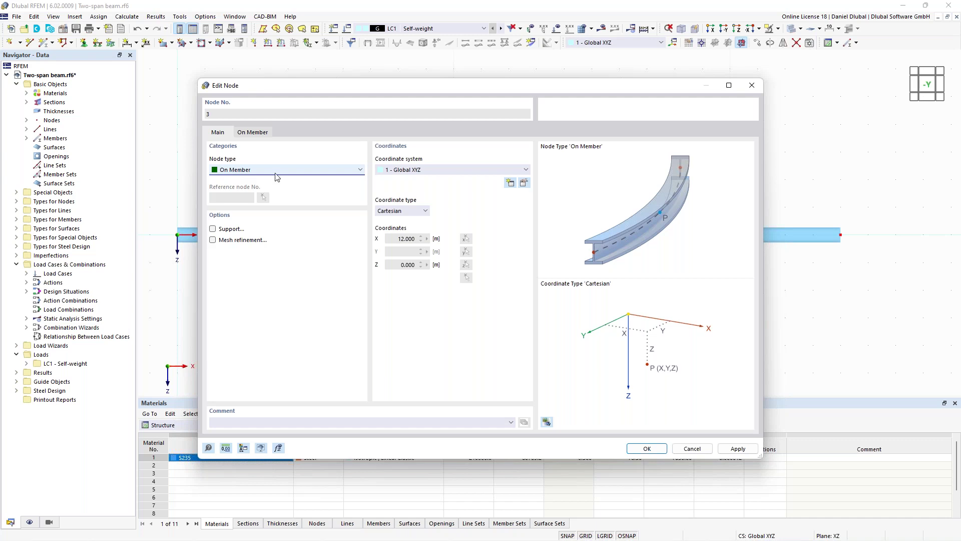
{"action": "left_click", "coordinate": [761, 91]}
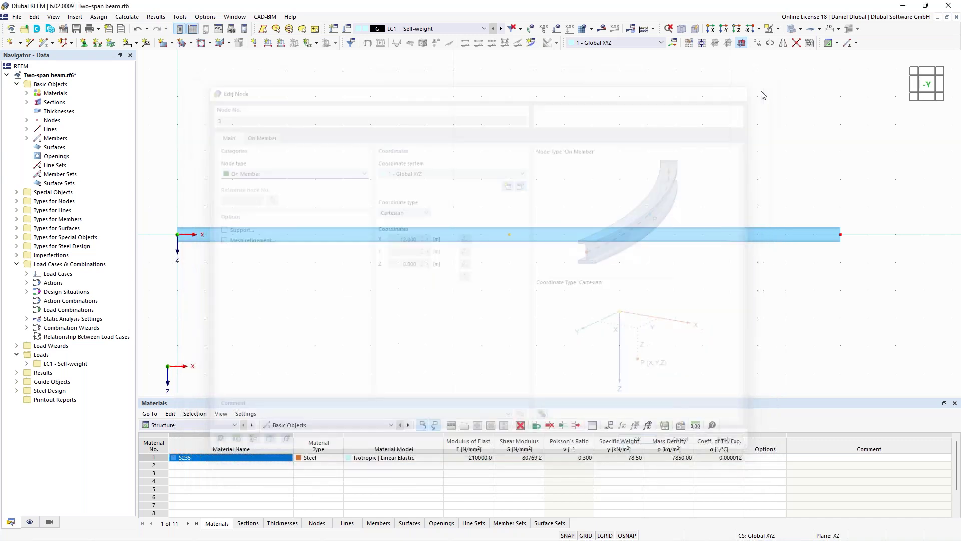
Create a new nodal support with uX, uY, uZ, φX and φZ restrained and φY free
{"action": "scroll", "coordinate": [397, 177], "scroll_direction": "down", "scroll_amount": 1}
{"action": "scroll", "coordinate": [446, 167], "scroll_direction": "down", "scroll_amount": 1}
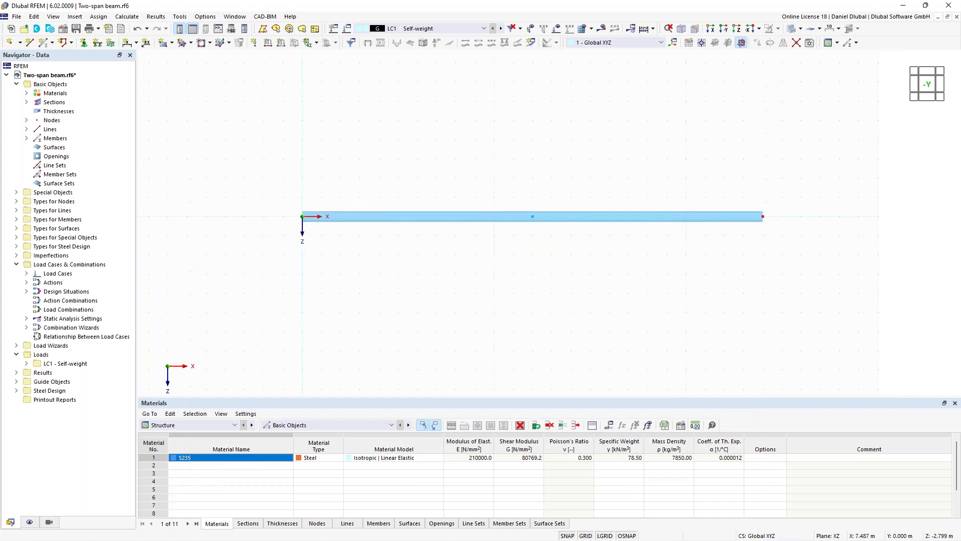
{"action": "left_click", "coordinate": [85, 43]}
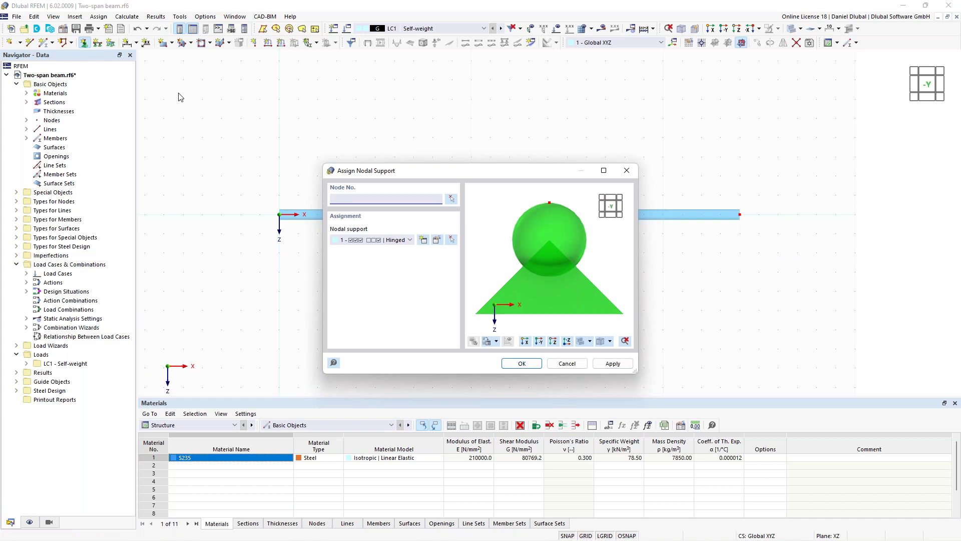
{"action": "left_click", "coordinate": [387, 220]}
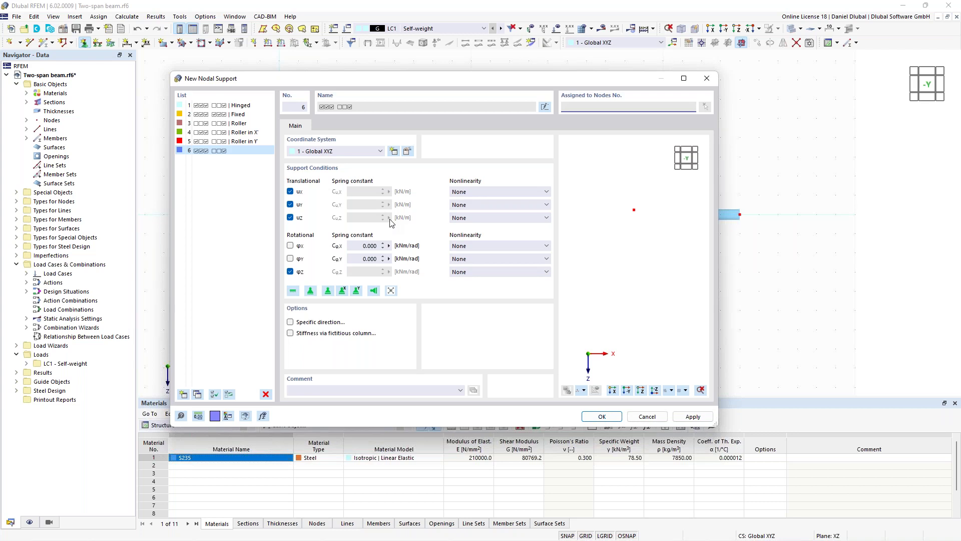
{"action": "left_click", "coordinate": [290, 246]}
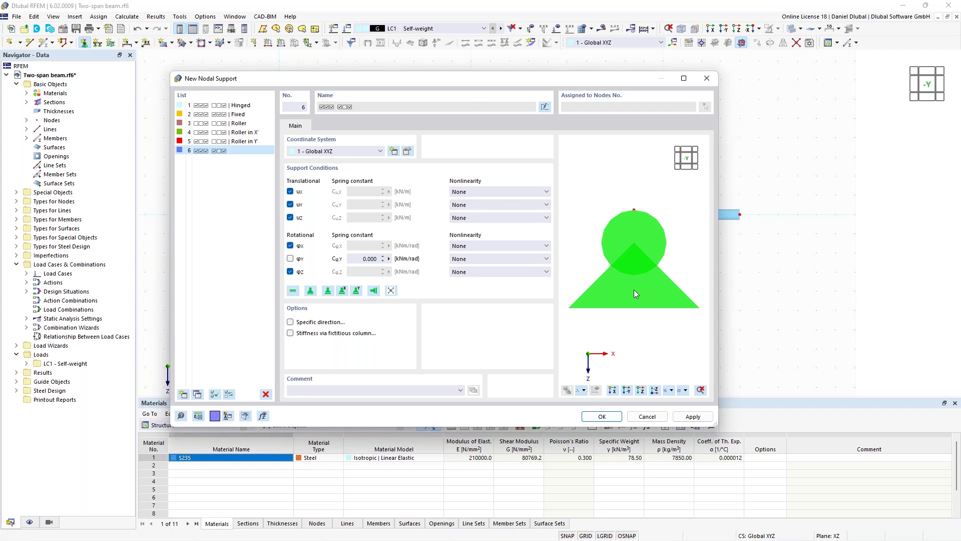
{"action": "middle_click_drag", "start_coordinate": [657, 256], "coordinate": [633, 260], "text": "ctrl"}
{"action": "scroll", "coordinate": [633, 261], "scroll_direction": "down", "scroll_amount": 3}
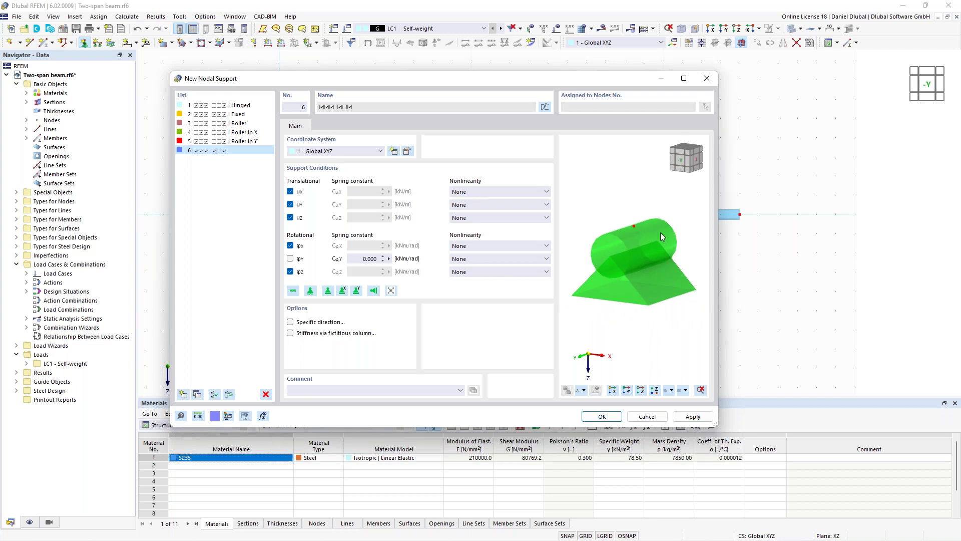
{"action": "left_click", "coordinate": [603, 416]}
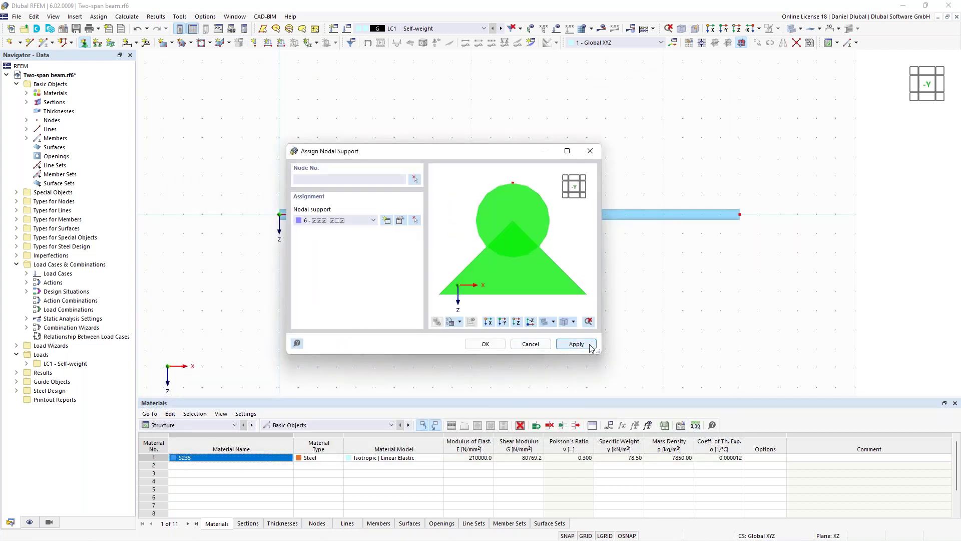
Assign the new nodal support to the beam's start node at the origin
{"action": "left_click", "coordinate": [414, 178]}
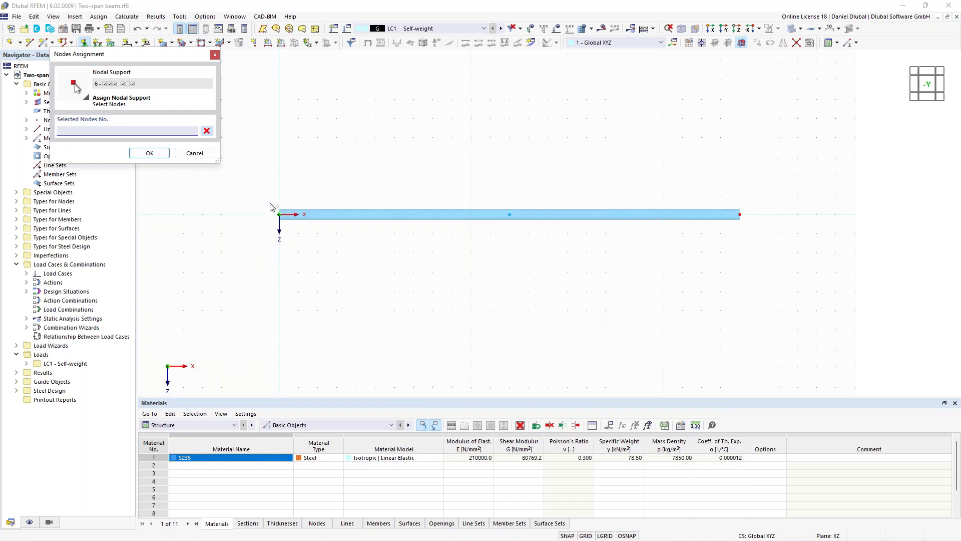
{"action": "scroll", "coordinate": [267, 206], "scroll_direction": "up", "scroll_amount": 3}
{"action": "left_click_drag", "start_coordinate": [302, 189], "coordinate": [449, 328]}
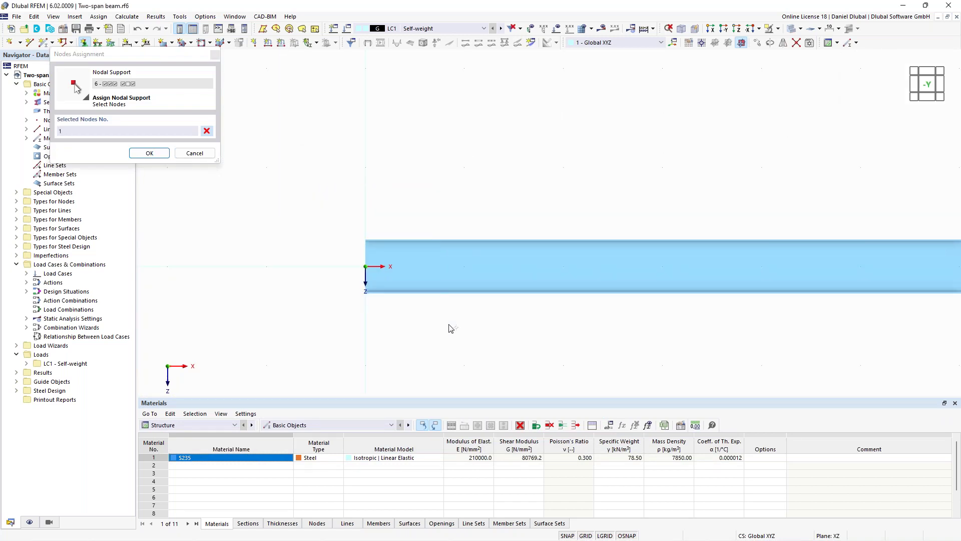
{"action": "left_click", "coordinate": [149, 152]}
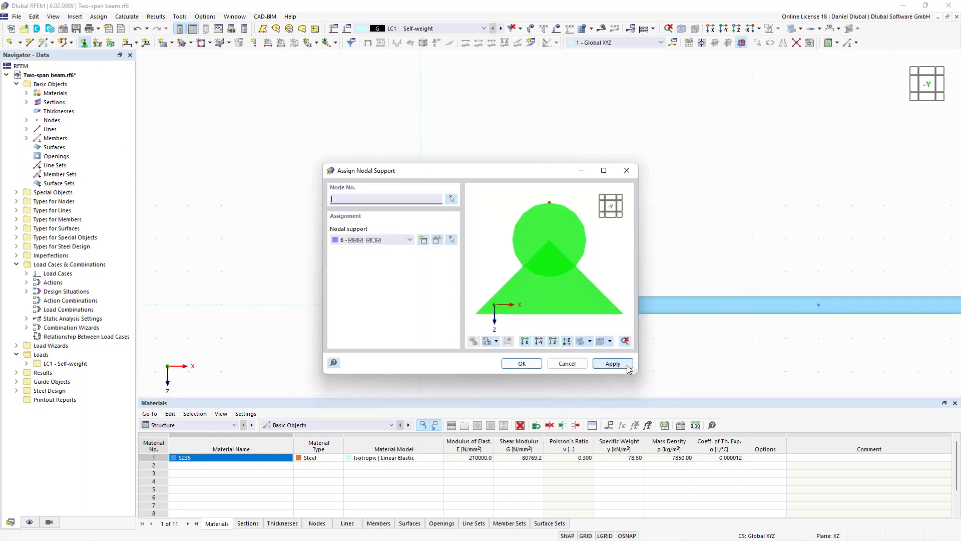
Assign the existing Roller in X' nodal support to the beam's intermediate and end nodes
{"action": "left_click", "coordinate": [403, 241]}
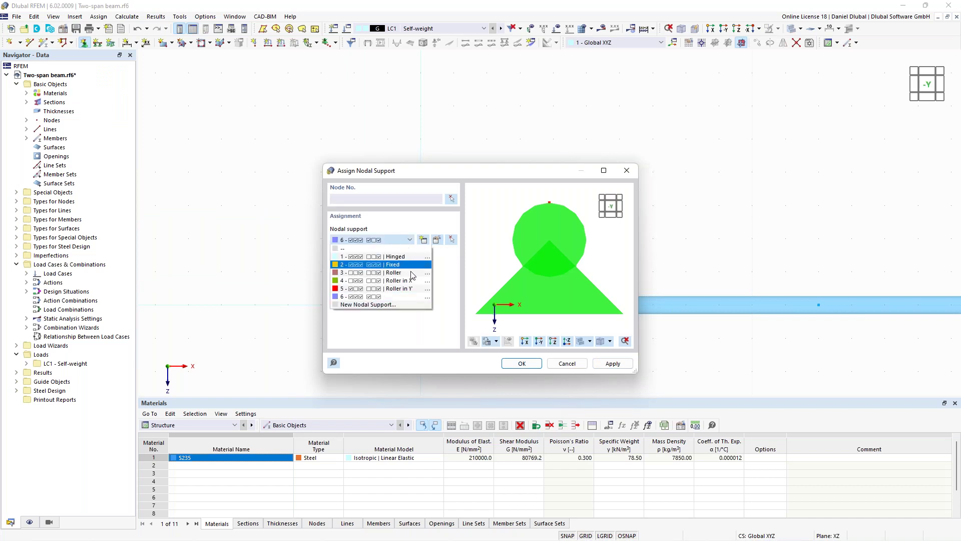
{"action": "left_click", "coordinate": [418, 280]}
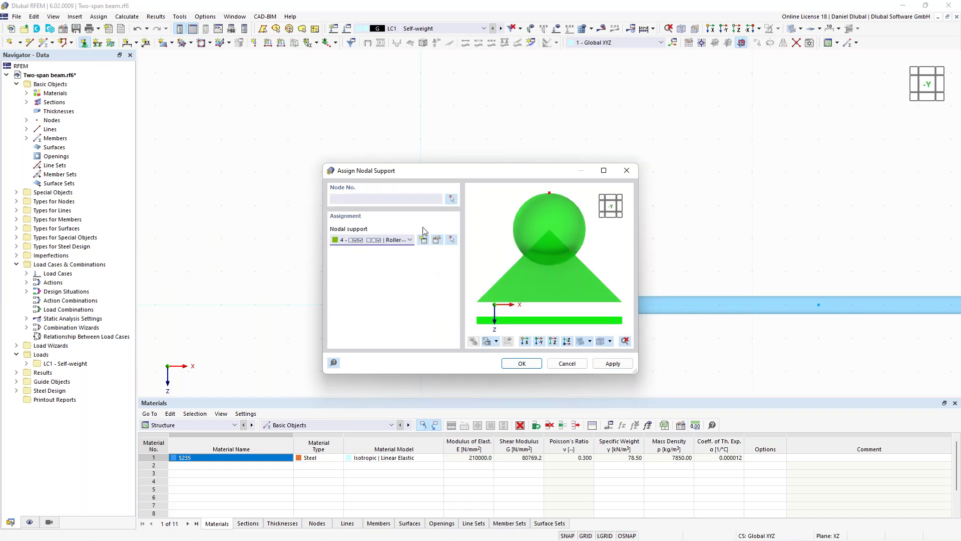
{"action": "left_click", "coordinate": [451, 199]}
{"action": "left_click_drag", "start_coordinate": [491, 200], "coordinate": [757, 320]}
{"action": "left_click", "coordinate": [149, 153]}
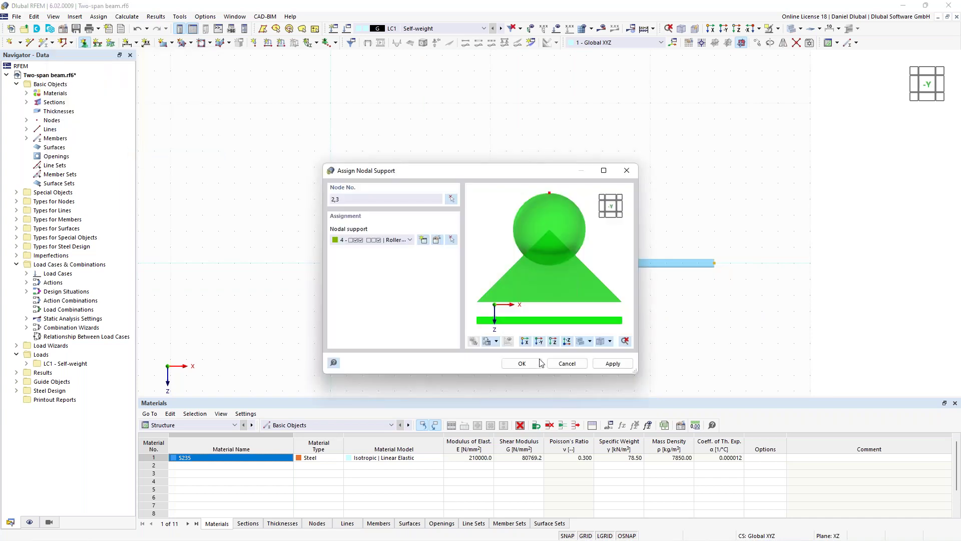
{"action": "left_click", "coordinate": [537, 366]}
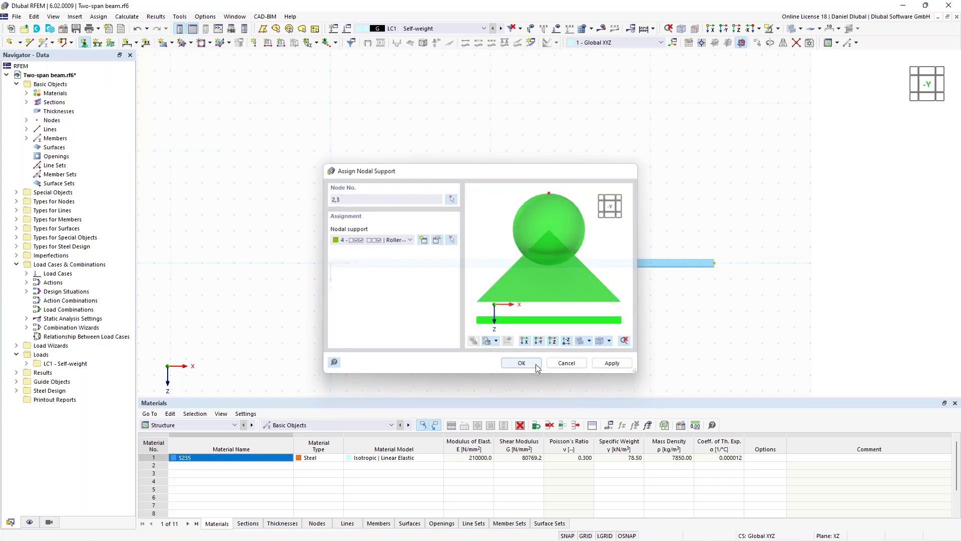
{"action": "right_click", "coordinate": [699, 267]}
{"action": "left_click", "coordinate": [553, 186]}
{"action": "scroll", "coordinate": [551, 185], "scroll_direction": "down", "scroll_amount": 2}
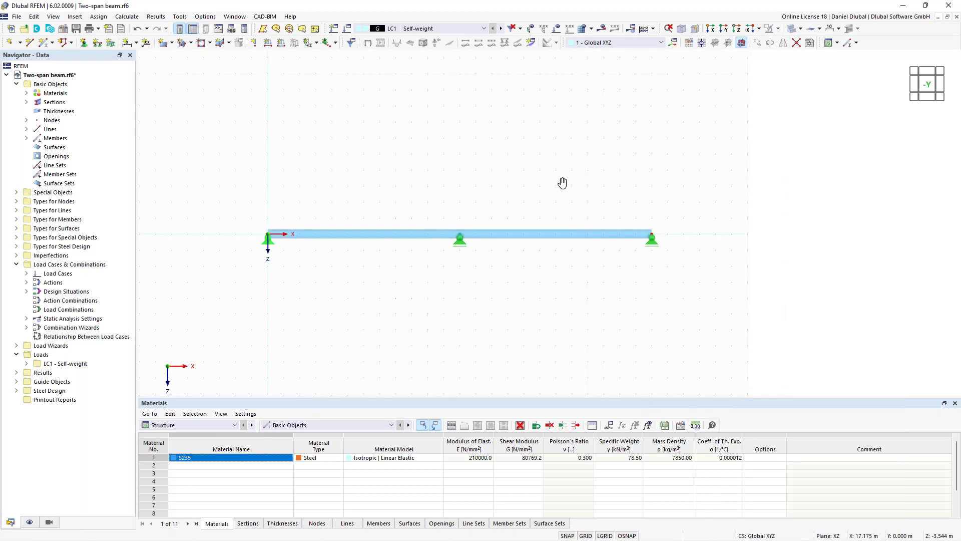
{"action": "middle_click_drag", "start_coordinate": [563, 183], "coordinate": [592, 193]}
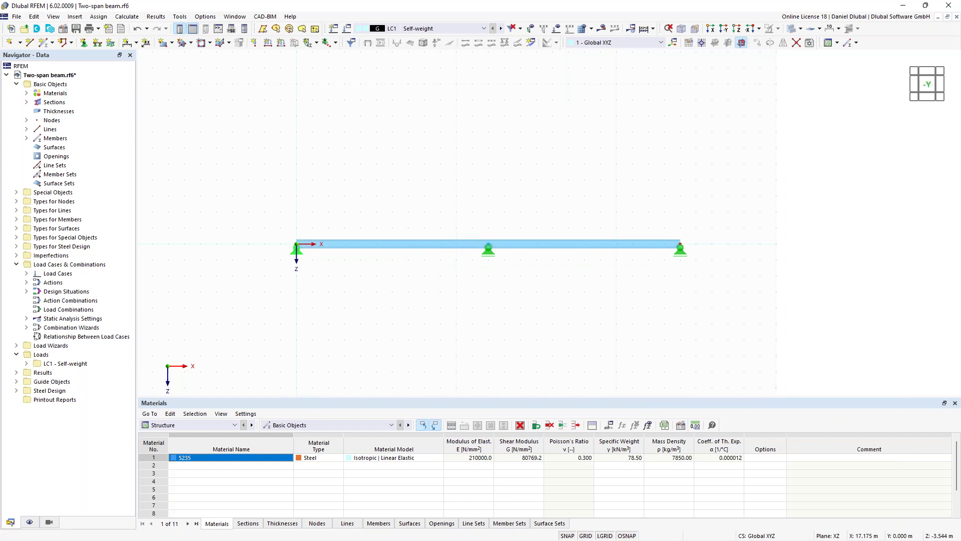
Add load case LC2 Imposed Load with the action category Imposed loads - category E: storage areas
{"action": "left_click", "coordinate": [349, 29]}
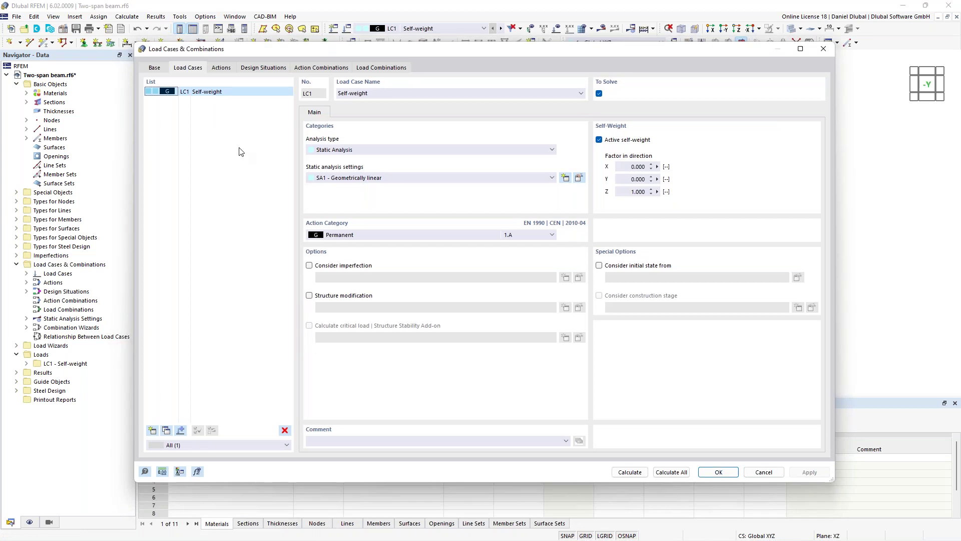
{"action": "left_click", "coordinate": [153, 429]}
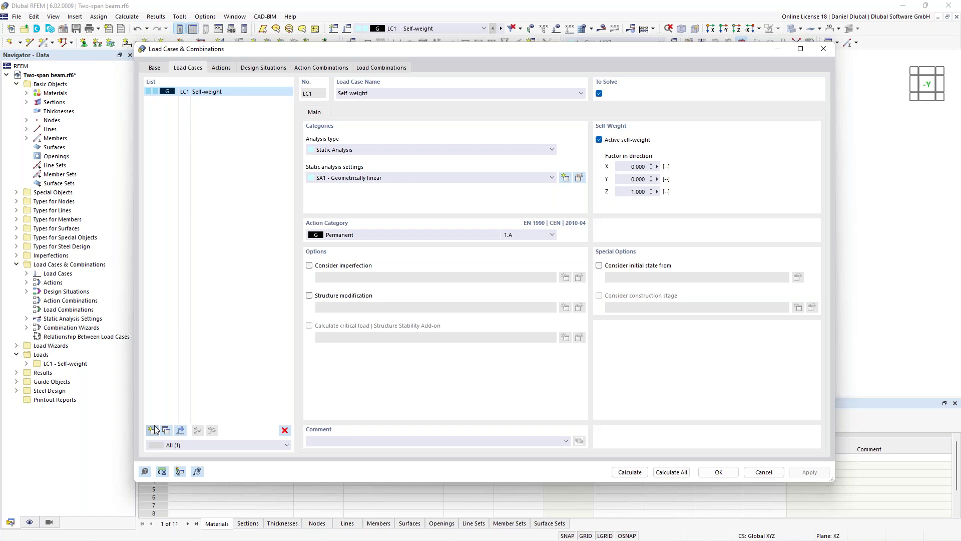
{"action": "left_click", "coordinate": [153, 430]}
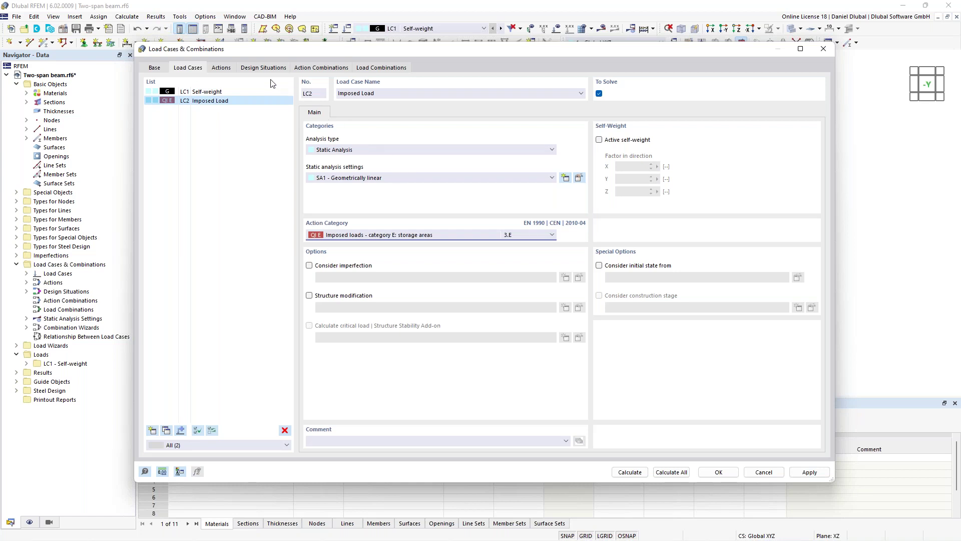
Review the combination base settings and the Self-weight and Imposed Load cases, and accept the load case definitions
{"action": "left_click", "coordinate": [261, 69]}
{"action": "left_click", "coordinate": [195, 70]}
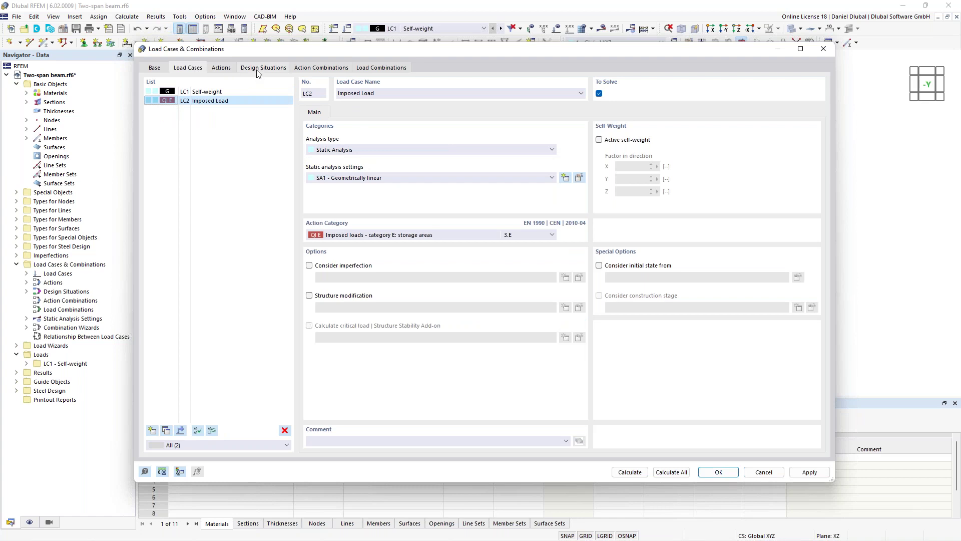
{"action": "left_click", "coordinate": [159, 68]}
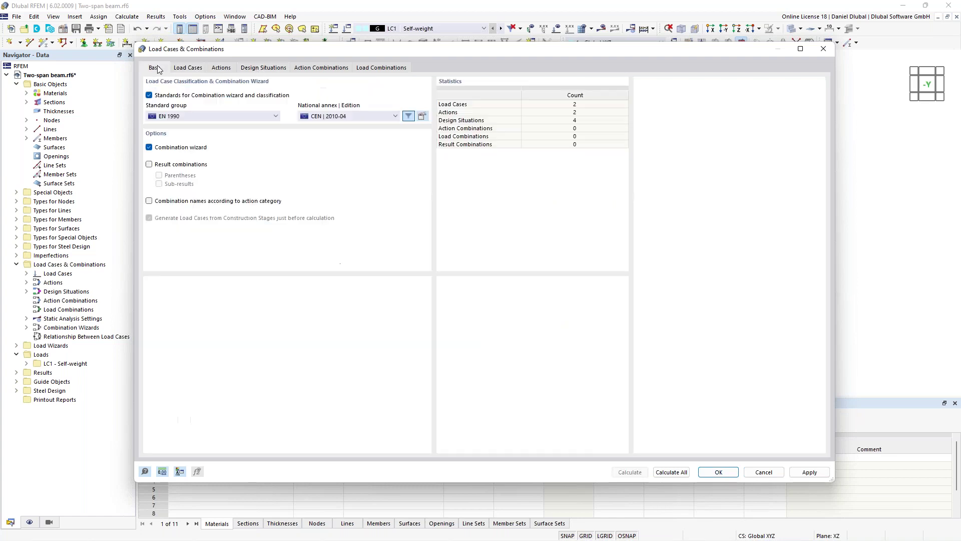
{"action": "left_click", "coordinate": [193, 71]}
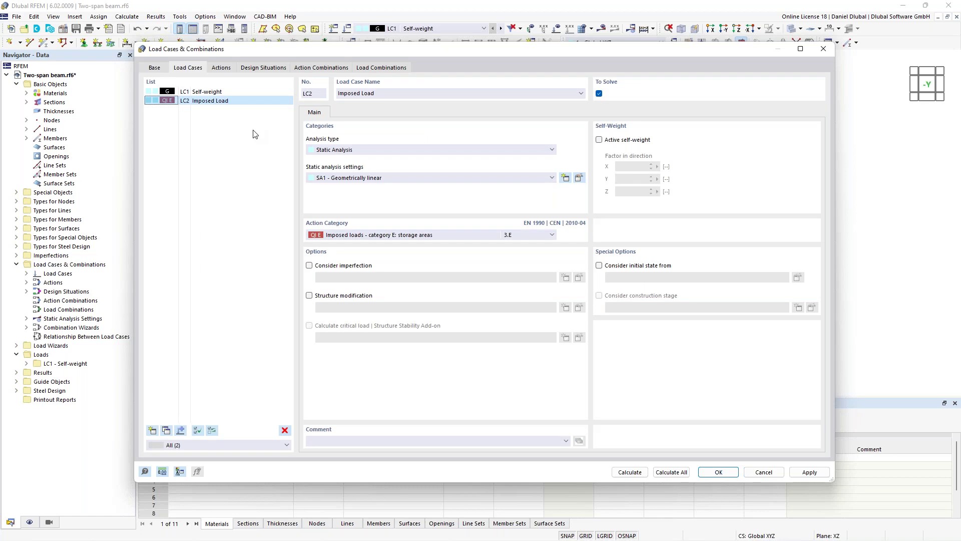
{"action": "left_click", "coordinate": [229, 92]}
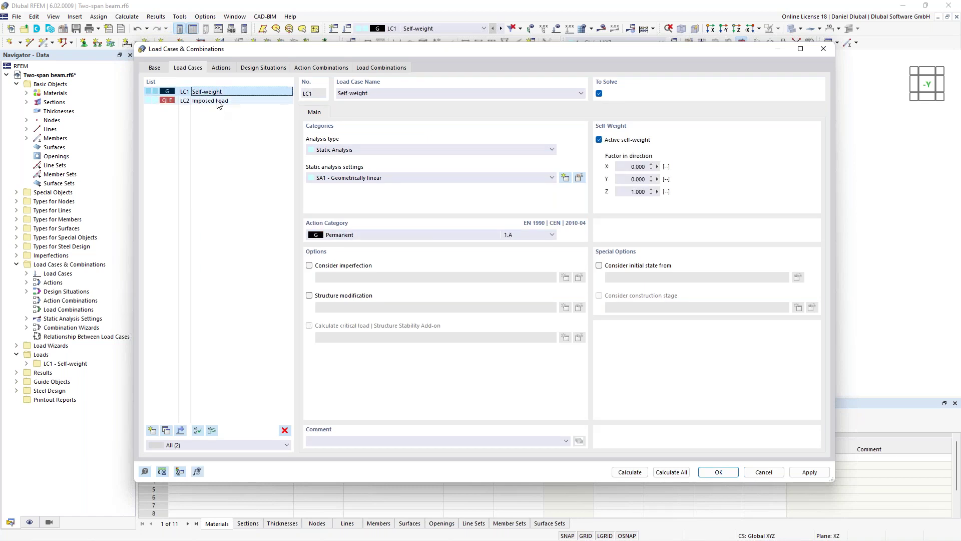
{"action": "left_click", "coordinate": [217, 101]}
{"action": "left_click", "coordinate": [218, 93]}
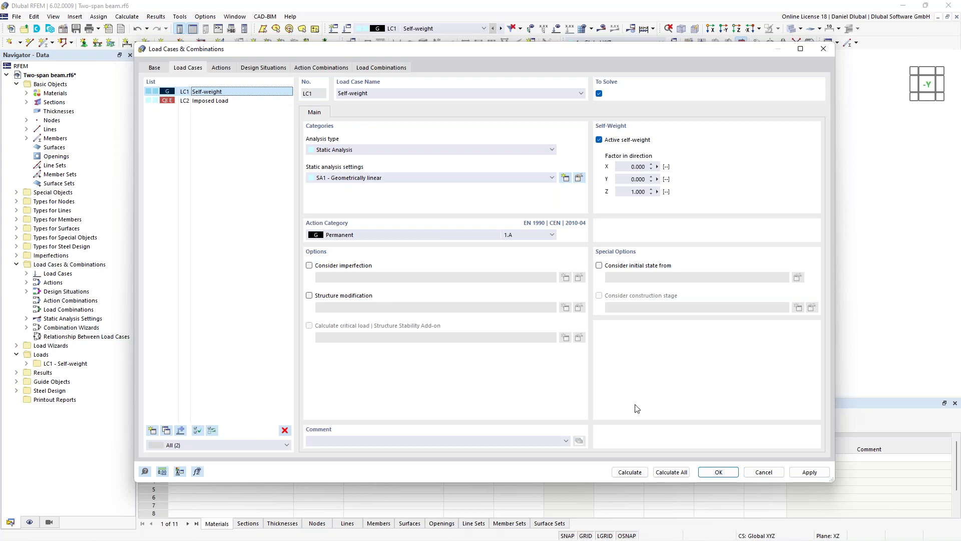
{"action": "left_click", "coordinate": [715, 472]}
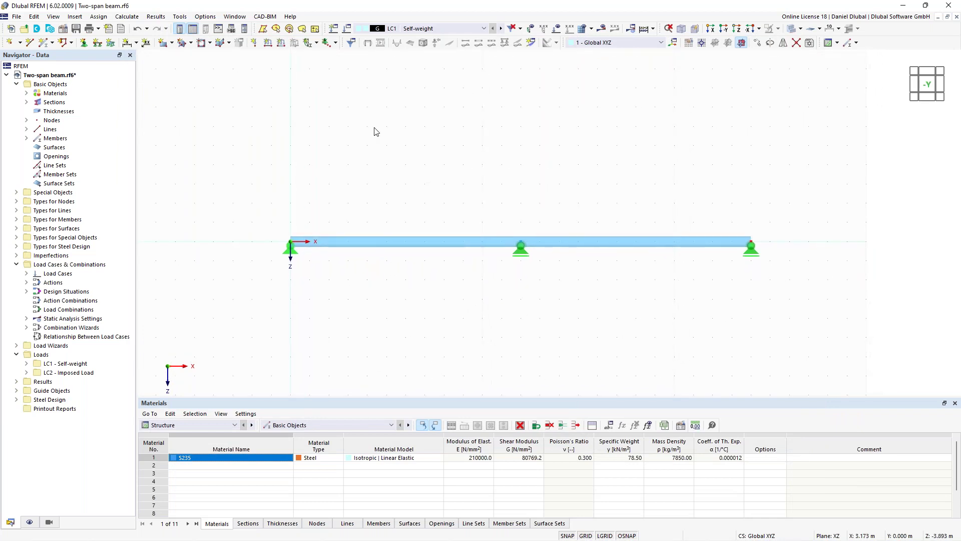
Apply a uniform member force of 8 kN/m in the global Z direction to the beam in load case LC1 Self-weight
{"action": "left_click", "coordinate": [282, 46]}
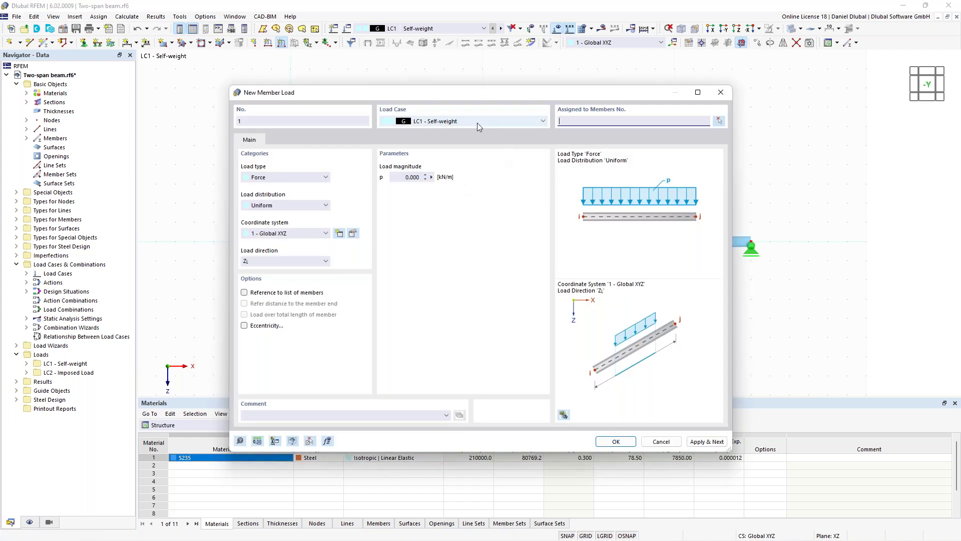
{"action": "left_click", "coordinate": [411, 177]}
{"action": "type", "text": "8"}
{"action": "left_click", "coordinate": [719, 121]}
{"action": "left_click", "coordinate": [577, 247]}
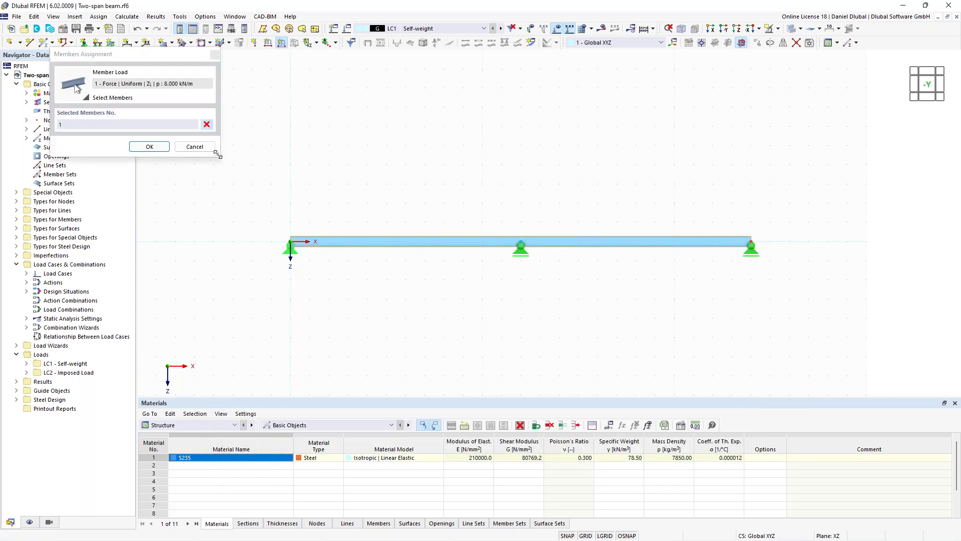
Apply a uniform member force of 12 kN/m in the global Z direction to the beam in load case LC2 Imposed Load
{"action": "scroll", "coordinate": [541, 247], "scroll_direction": "up", "scroll_amount": 1}
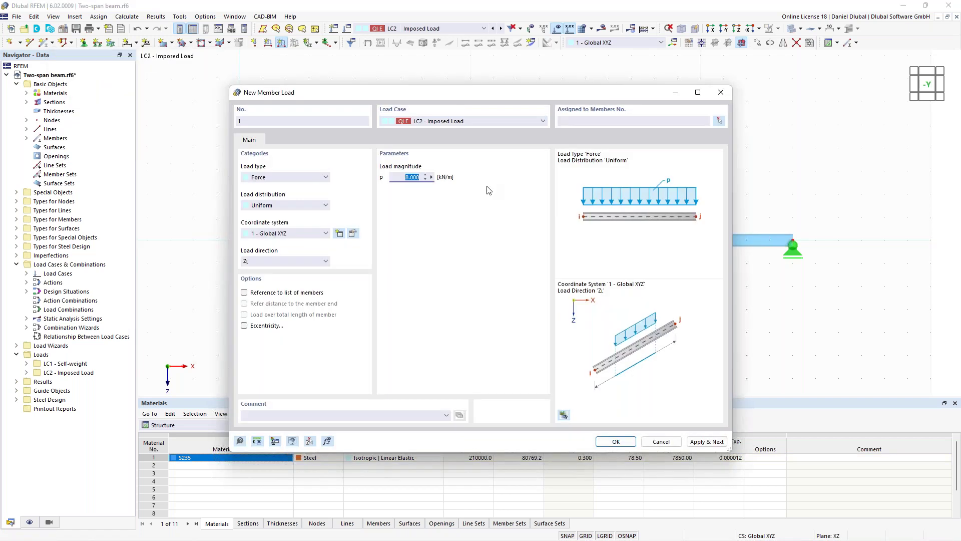
{"action": "type", "text": "12"}
{"action": "left_click", "coordinate": [719, 121]}
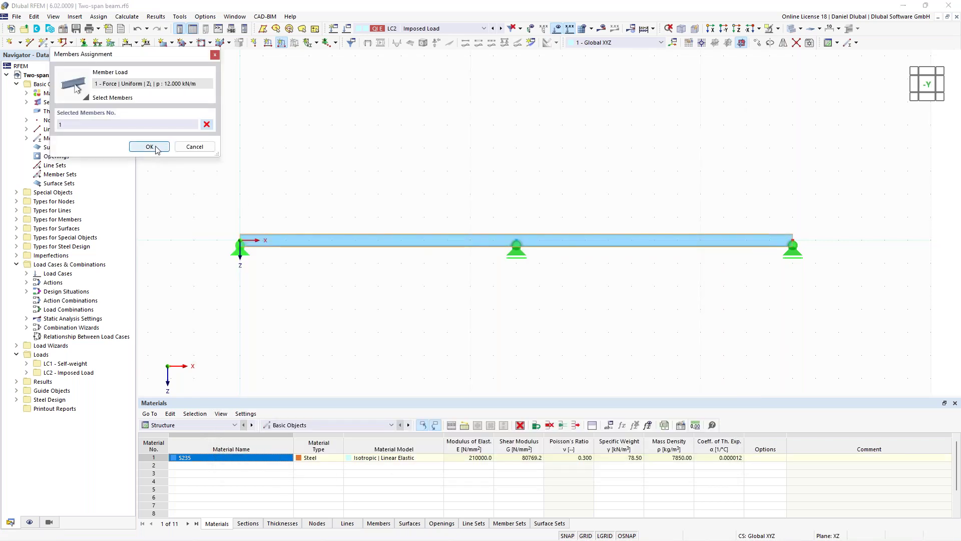
{"action": "left_click", "coordinate": [155, 146]}
{"action": "left_click", "coordinate": [609, 443]}
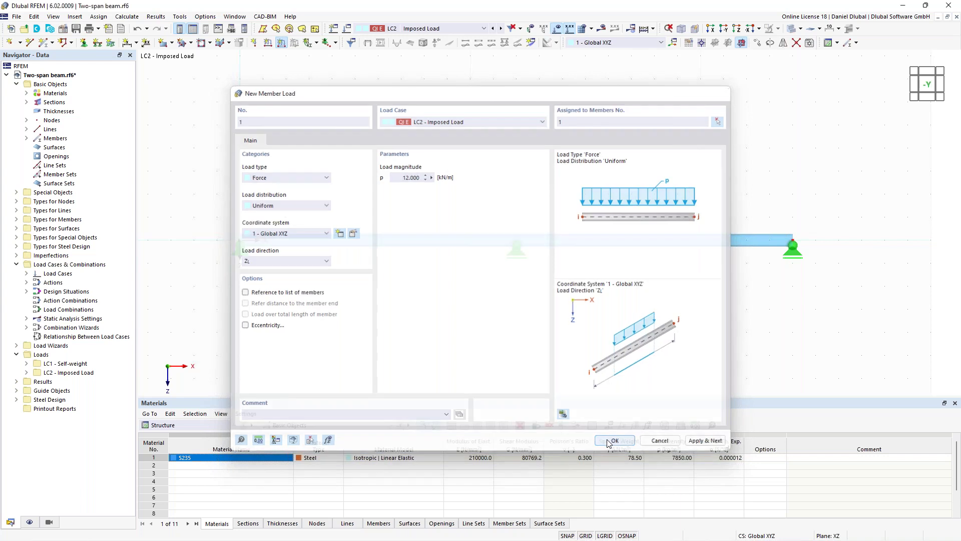
Go through the loading displays from load case LC1 Self-weight to design situation DS4 SLS - Quasi-permanent
{"action": "left_click", "coordinate": [494, 28]}
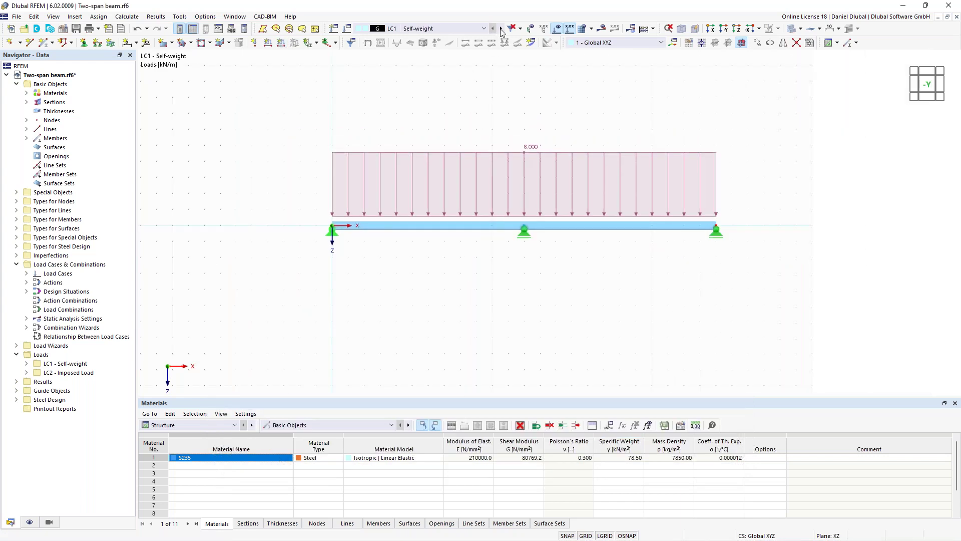
{"action": "left_click", "coordinate": [501, 28]}
{"action": "left_click", "coordinate": [501, 29]}
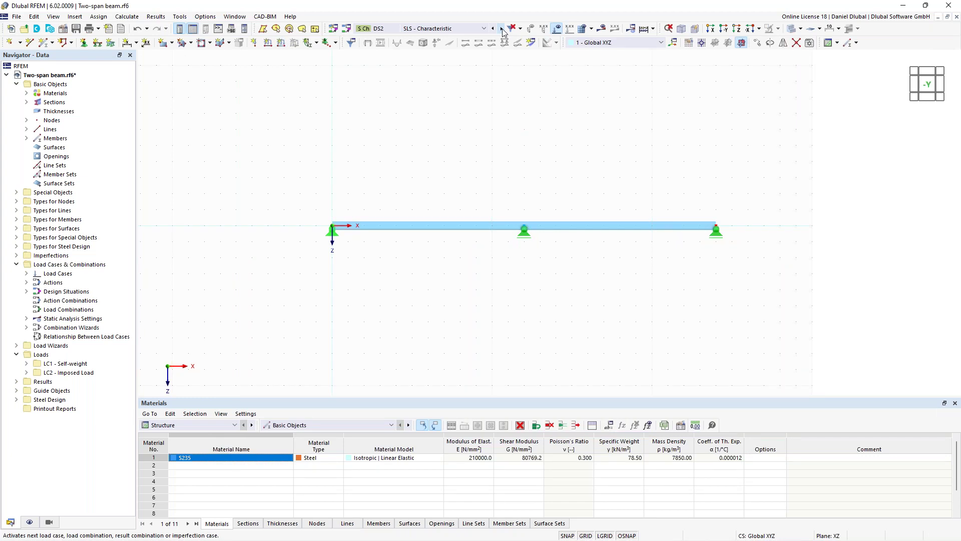
{"action": "left_click", "coordinate": [501, 29]}
{"action": "left_click", "coordinate": [501, 28]}
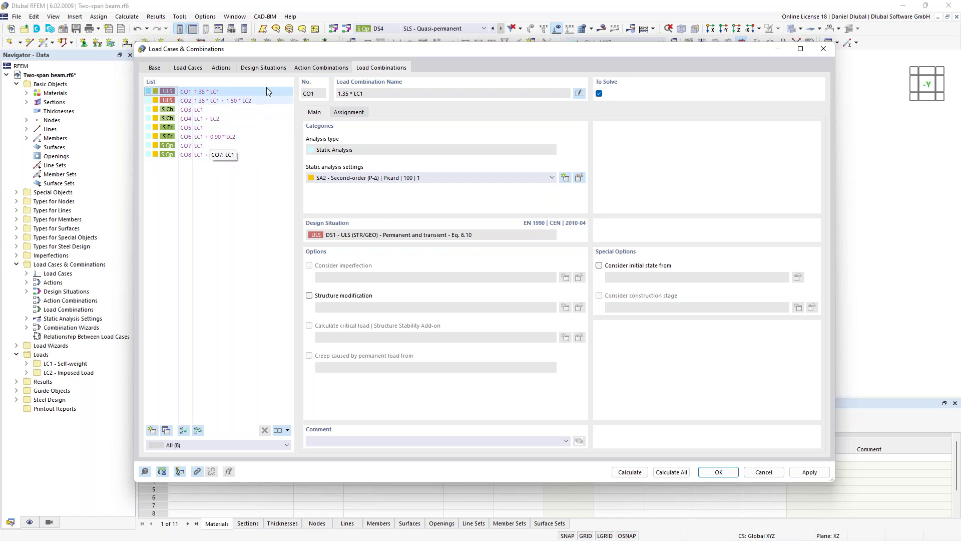
Delete the serviceability design situations DS2 Characteristic, DS3 Frequent and DS4 Quasi-permanent
{"action": "left_click", "coordinate": [267, 70]}
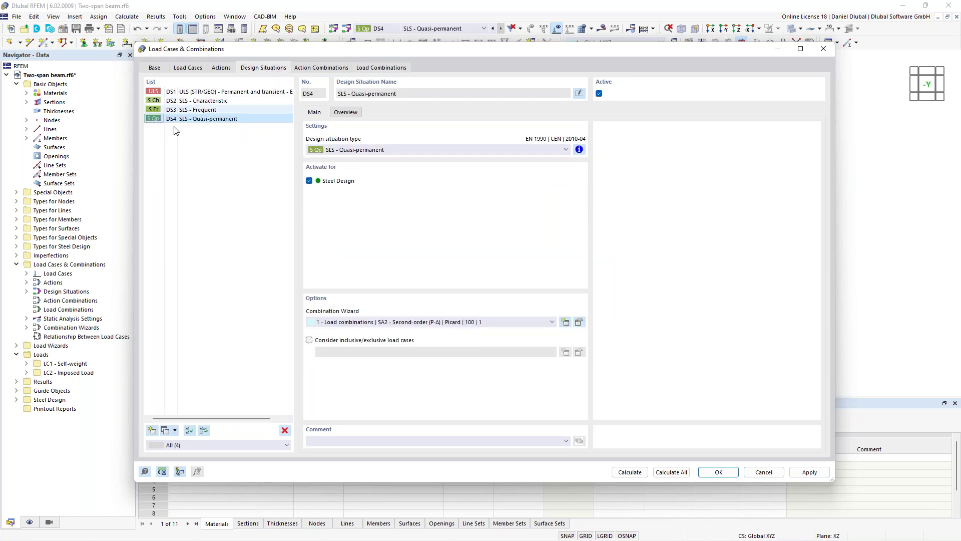
{"action": "left_click", "coordinate": [210, 101]}
{"action": "left_click", "coordinate": [211, 121], "text": "shift"}
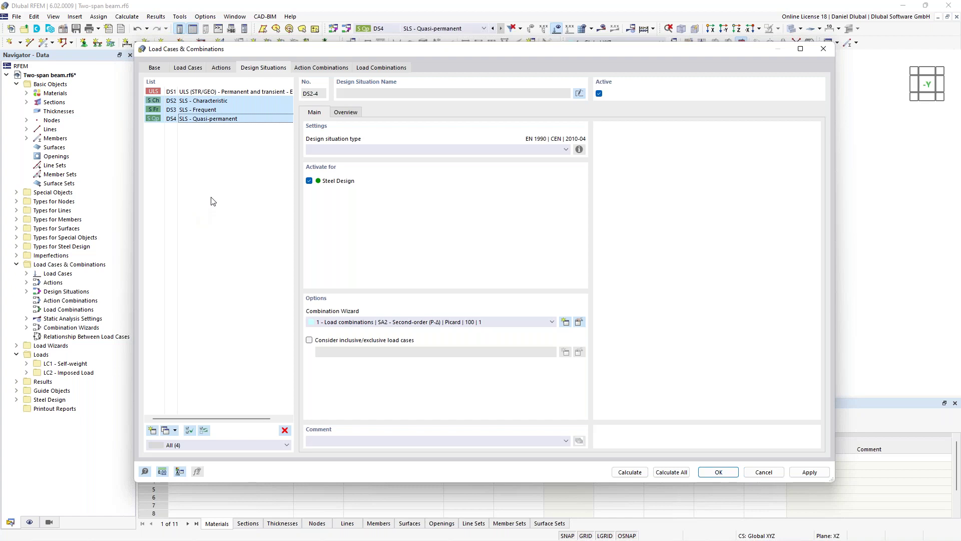
{"action": "left_click", "coordinate": [285, 430]}
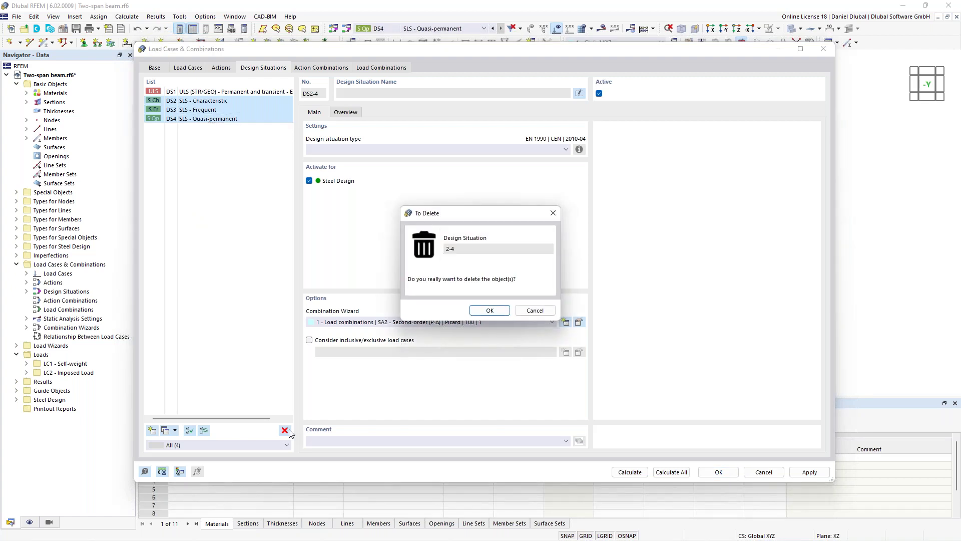
{"action": "key", "text": "Return"}
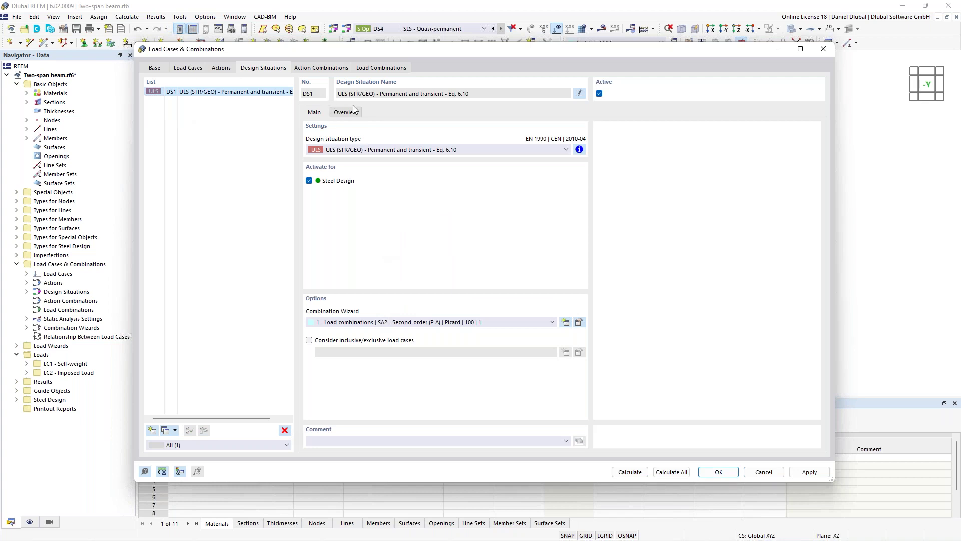
Review the combination rule of the ULS design situation and load combinations CO1 and CO2, and accept the load definitions
{"action": "left_click", "coordinate": [579, 150]}
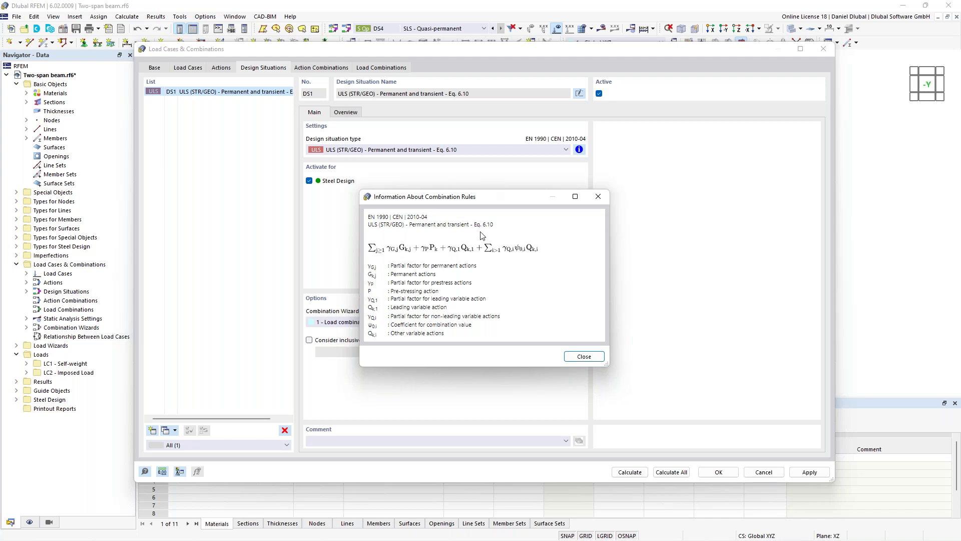
{"action": "left_click", "coordinate": [599, 198]}
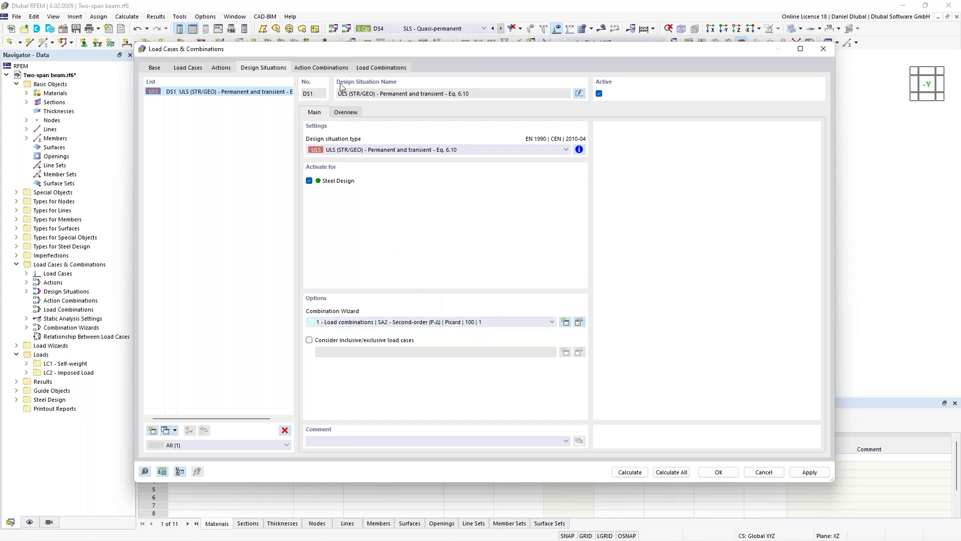
{"action": "left_click", "coordinate": [365, 68]}
{"action": "left_click", "coordinate": [216, 100]}
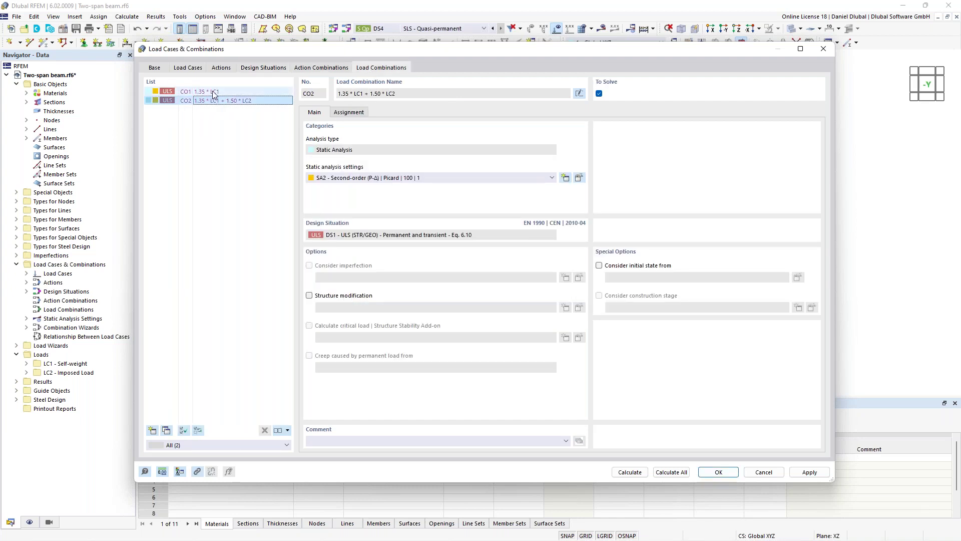
{"action": "left_click", "coordinate": [345, 94]}
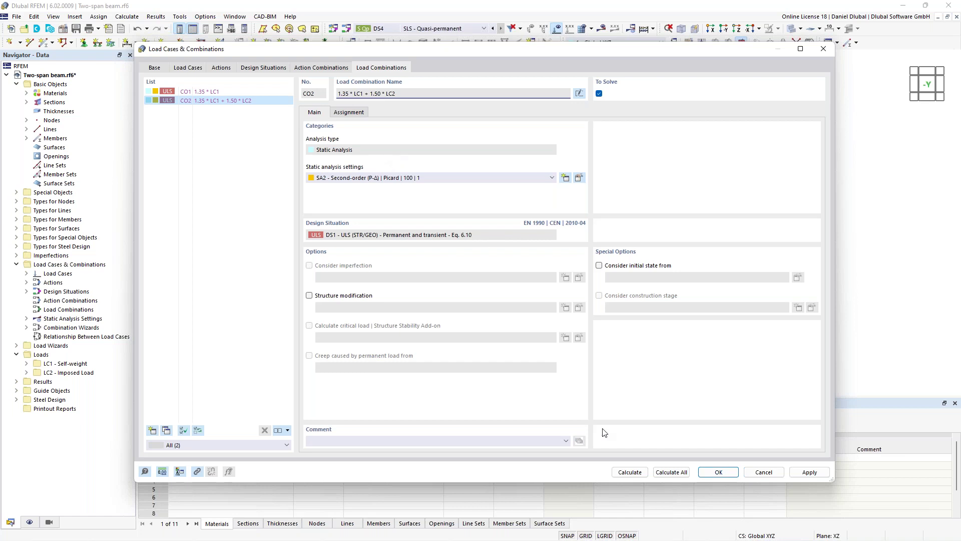
{"action": "left_click", "coordinate": [721, 473]}
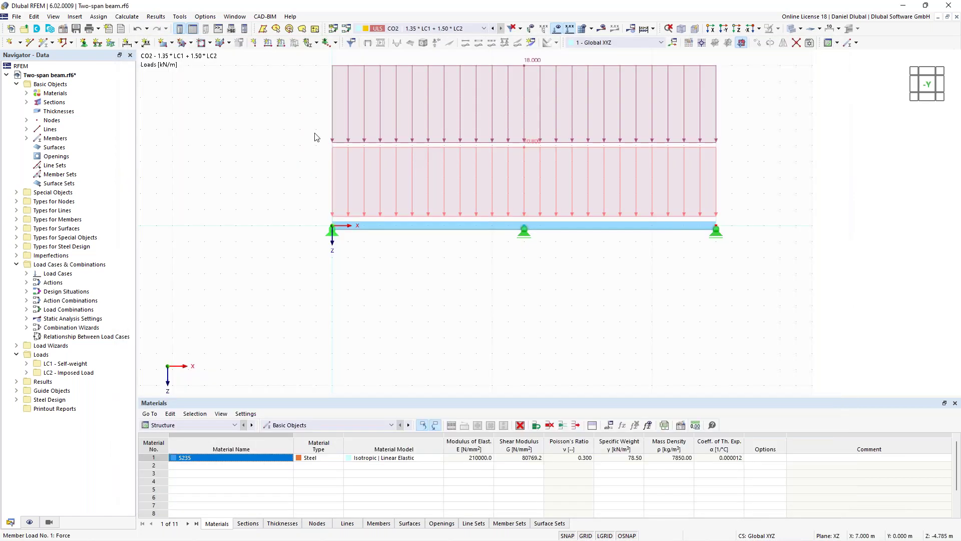
Calculate the beam model and display its results for load combination CO2
{"action": "middle_click_drag", "start_coordinate": [277, 129], "coordinate": [285, 142]}
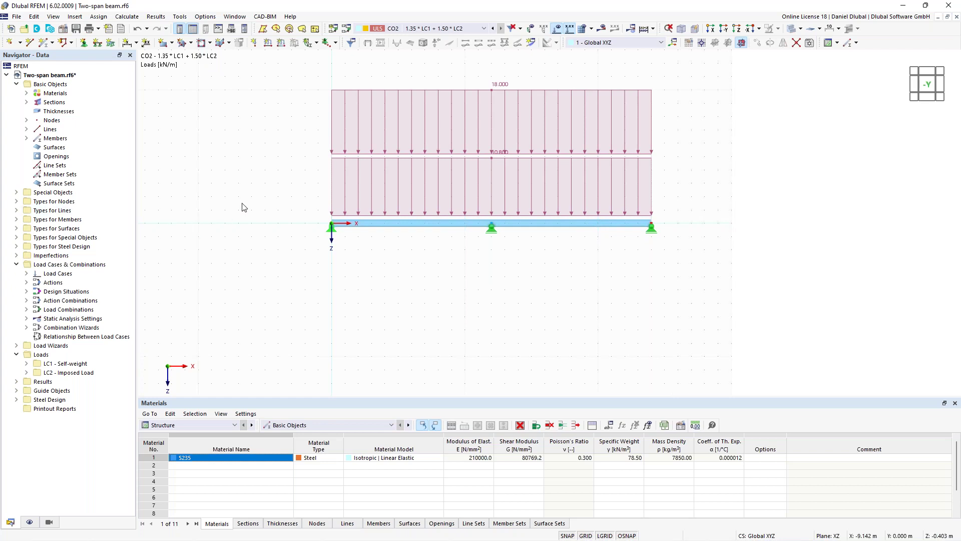
{"action": "middle_click_drag", "start_coordinate": [294, 165], "coordinate": [312, 194]}
{"action": "left_click", "coordinate": [652, 29]}
{"action": "left_click", "coordinate": [664, 51]}
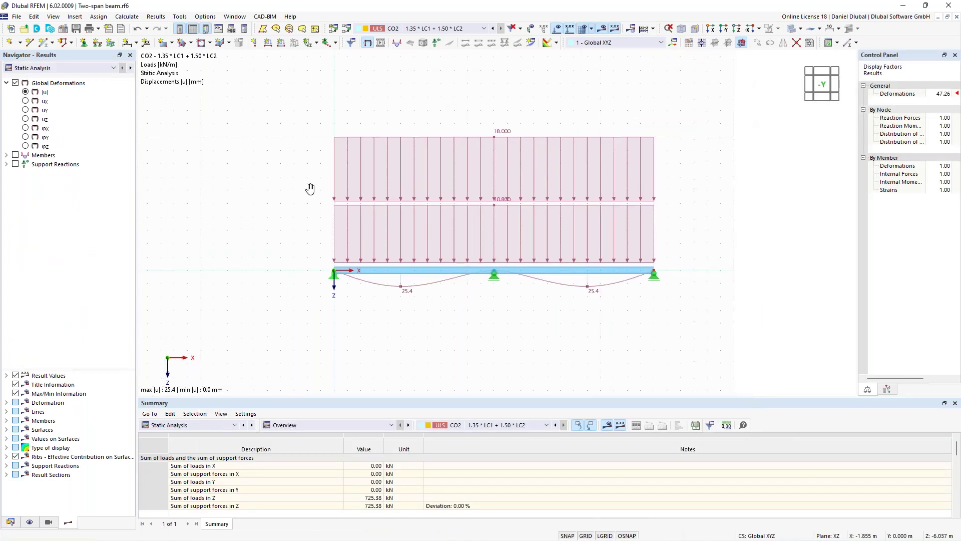
Examine the beam's global deformations and its internal shear forces Vz for load combination CO2
{"action": "middle_click_drag", "start_coordinate": [310, 188], "coordinate": [314, 194]}
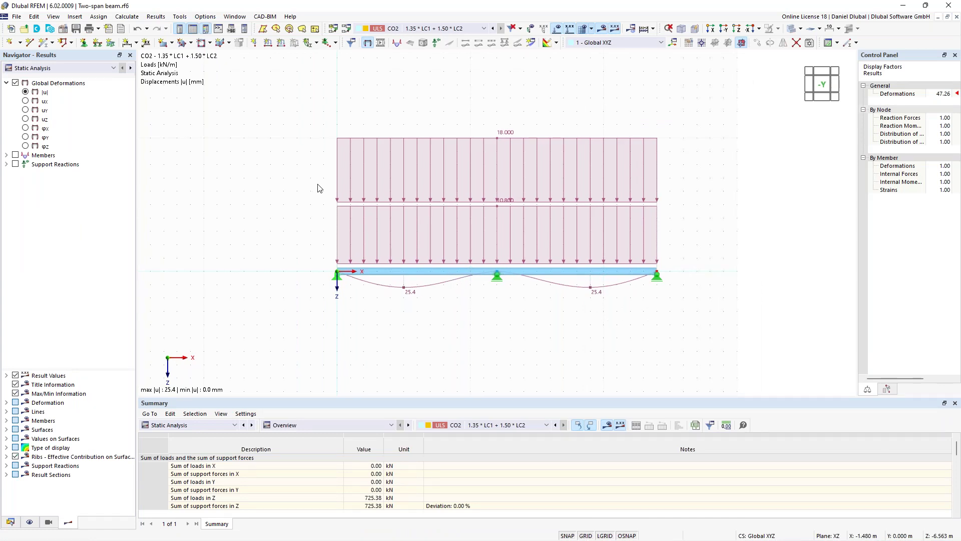
{"action": "middle_click_drag", "start_coordinate": [282, 185], "coordinate": [315, 193]}
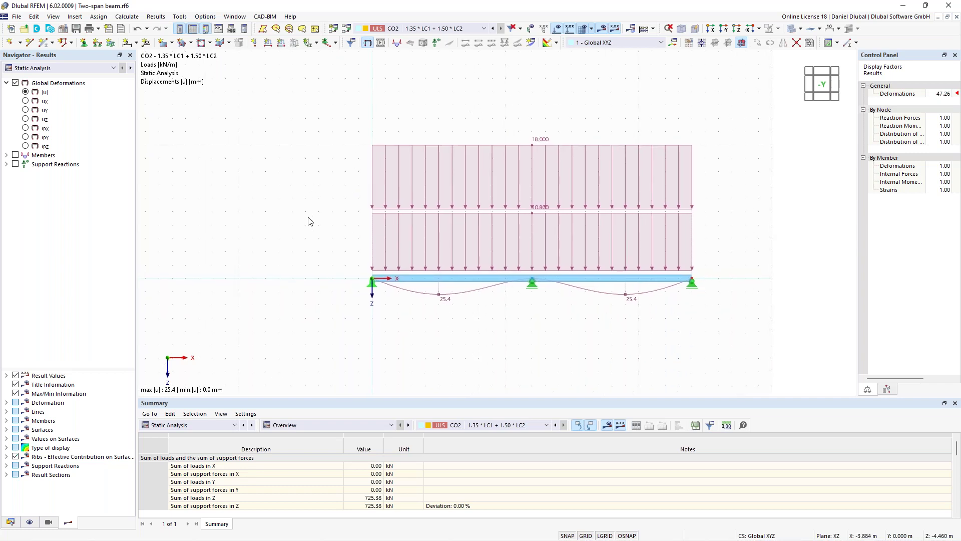
{"action": "middle_click_drag", "start_coordinate": [300, 215], "coordinate": [273, 207]}
{"action": "scroll", "coordinate": [318, 208], "scroll_direction": "up", "scroll_amount": 2}
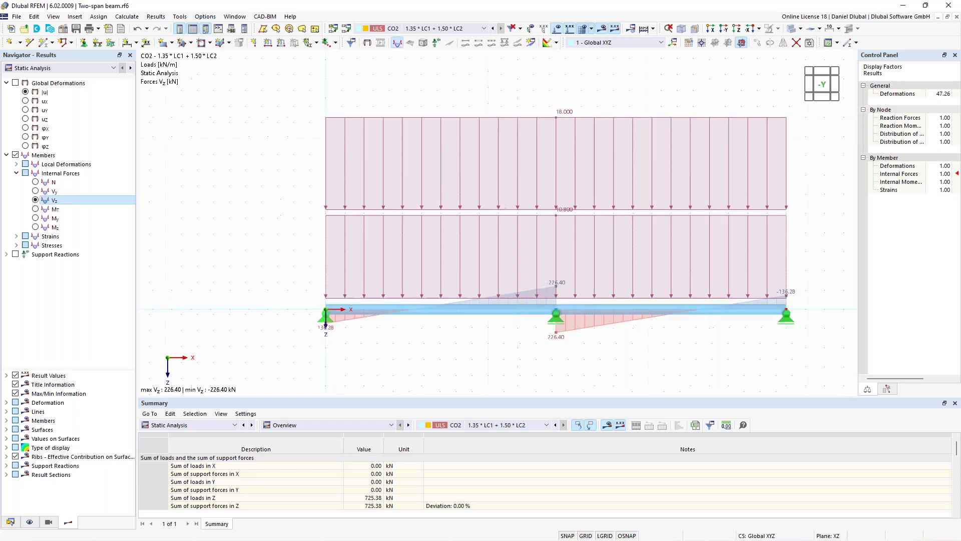
{"action": "middle_click_drag", "start_coordinate": [251, 130], "coordinate": [226, 133]}
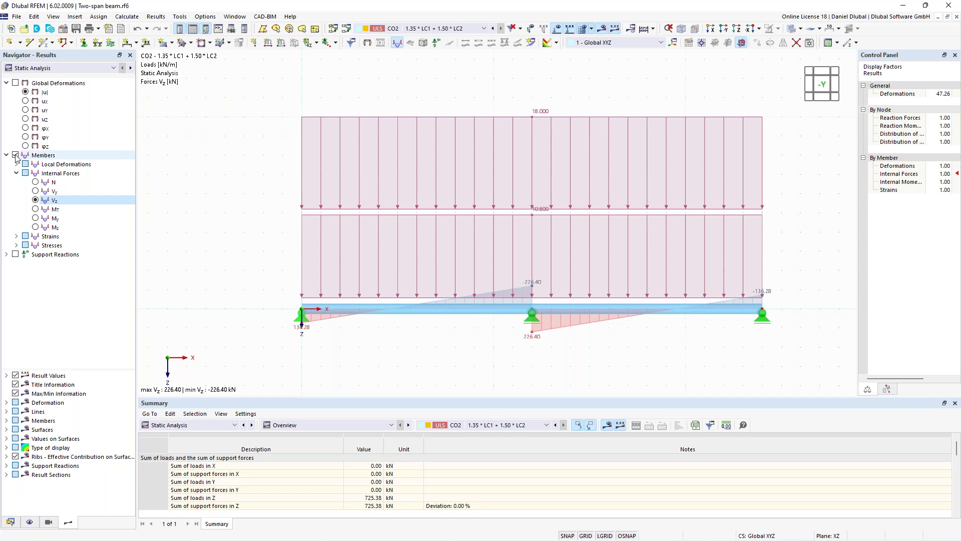
Switch the displayed results to Steel Design and enlarge the results table below the model
{"action": "left_click", "coordinate": [86, 72]}
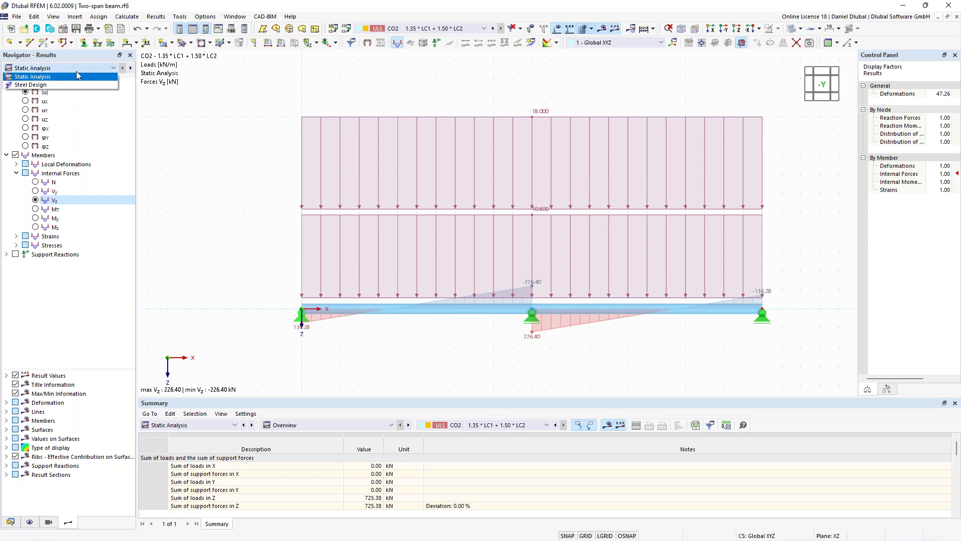
{"action": "left_click", "coordinate": [57, 89]}
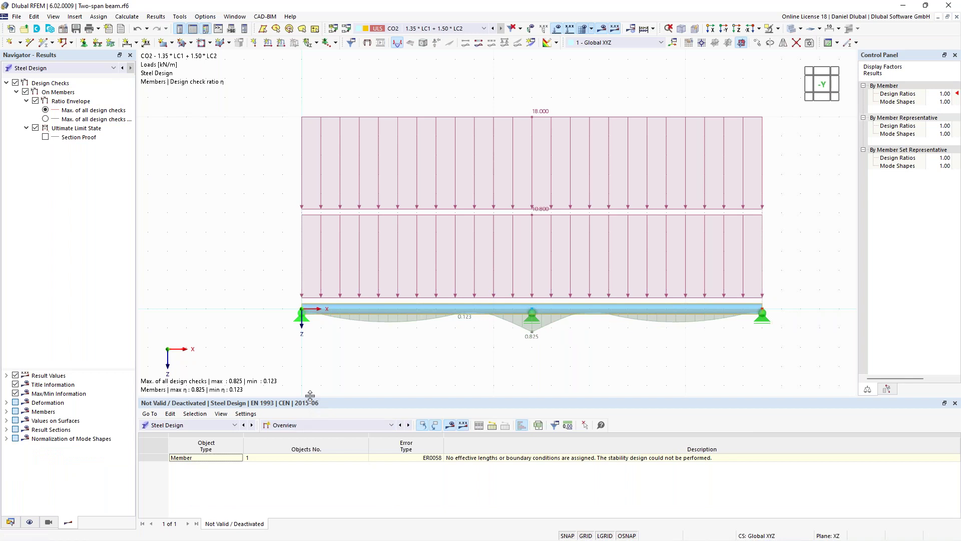
{"action": "left_click_drag", "start_coordinate": [310, 396], "coordinate": [310, 389]}
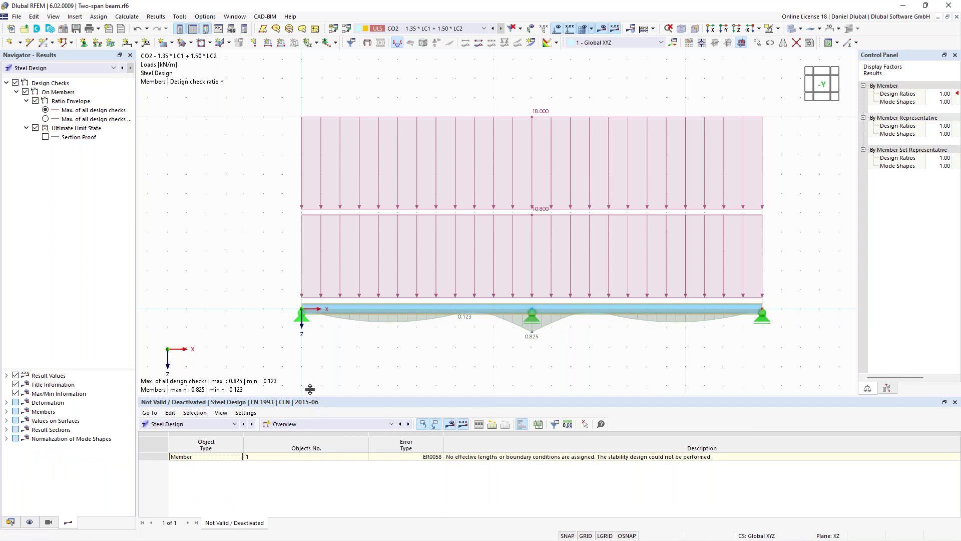
{"action": "left_click_drag", "start_coordinate": [310, 389], "coordinate": [310, 372]}
{"action": "middle_click_drag", "start_coordinate": [249, 262], "coordinate": [222, 221]}
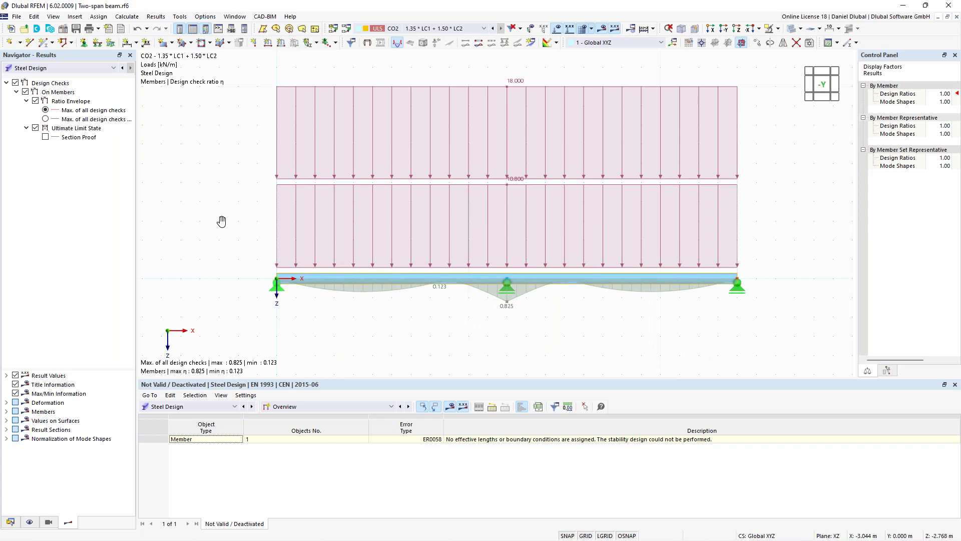
{"action": "middle_click_drag", "start_coordinate": [222, 221], "coordinate": [235, 218]}
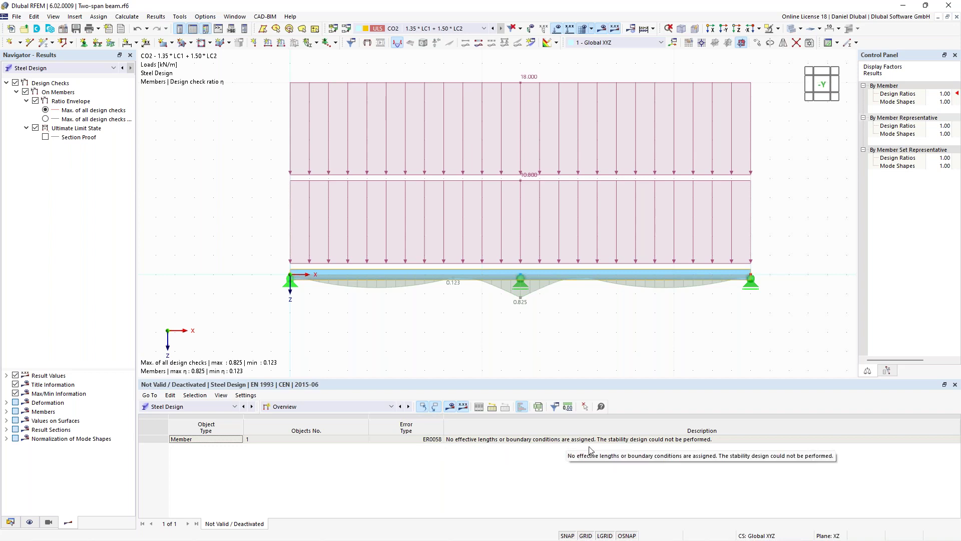
Review the steel design ratios on members by design situation, by member and by location
{"action": "left_click", "coordinate": [377, 409]}
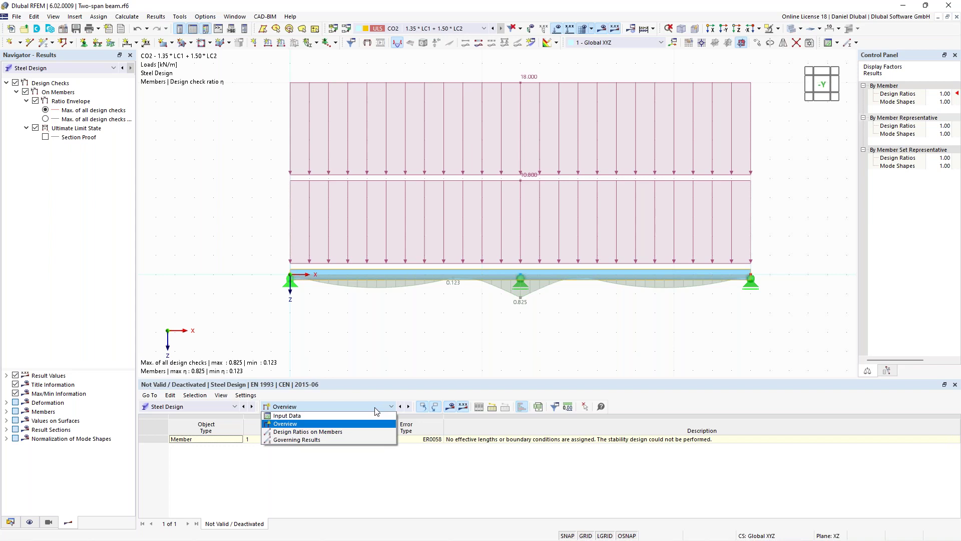
{"action": "left_click", "coordinate": [335, 433]}
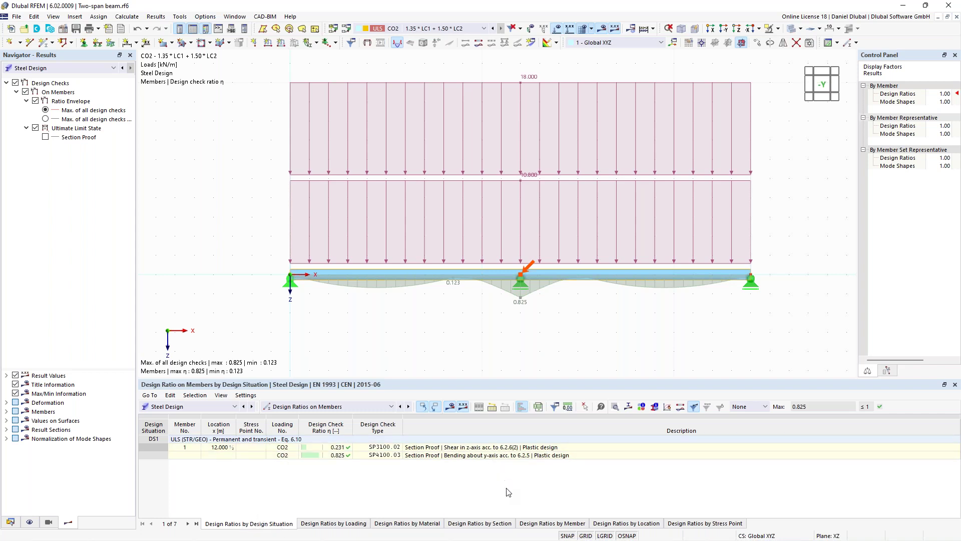
{"action": "left_click", "coordinate": [546, 523]}
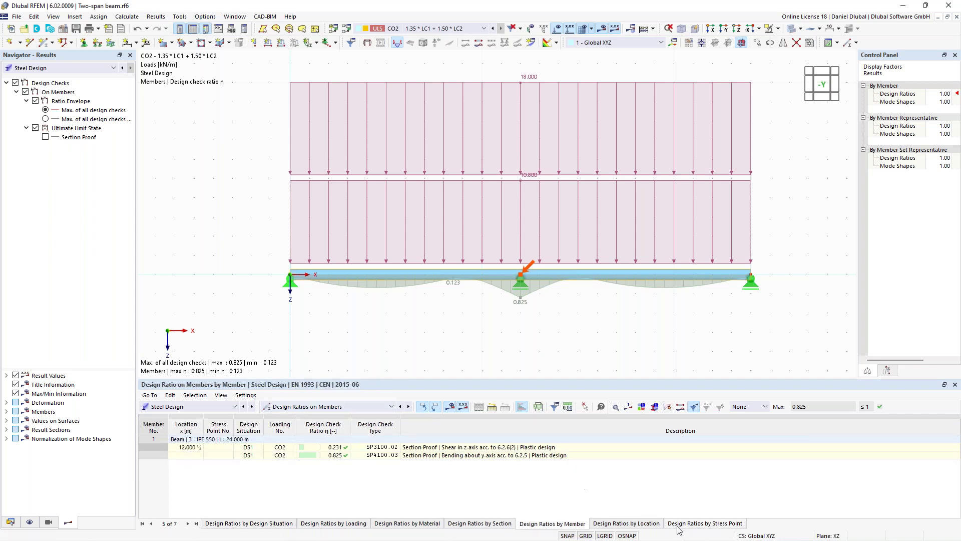
{"action": "left_click", "coordinate": [634, 523]}
{"action": "scroll", "coordinate": [426, 473], "scroll_direction": "down", "scroll_amount": 5}
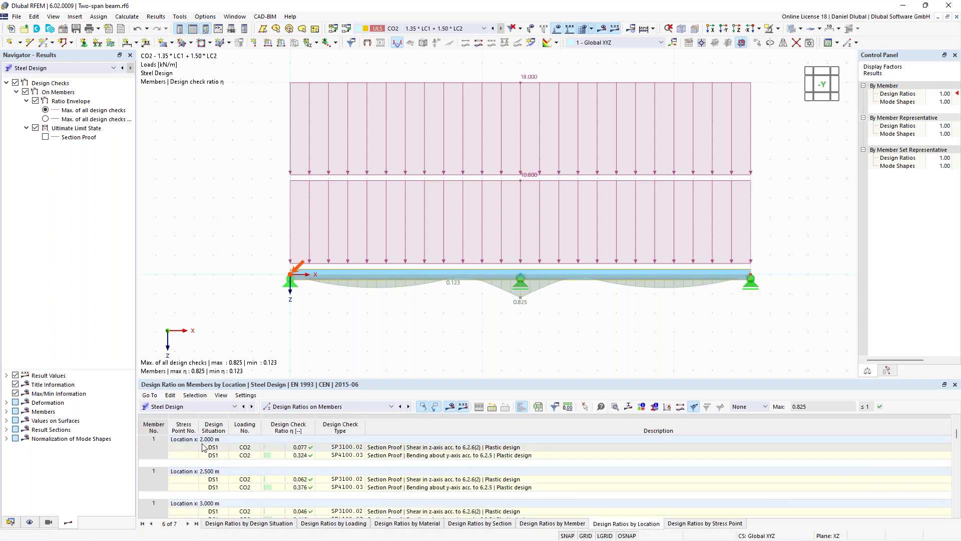
{"action": "scroll", "coordinate": [257, 476], "scroll_direction": "up", "scroll_amount": 1}
{"action": "scroll", "coordinate": [258, 476], "scroll_direction": "up", "scroll_amount": 1}
{"action": "left_click", "coordinate": [571, 524]}
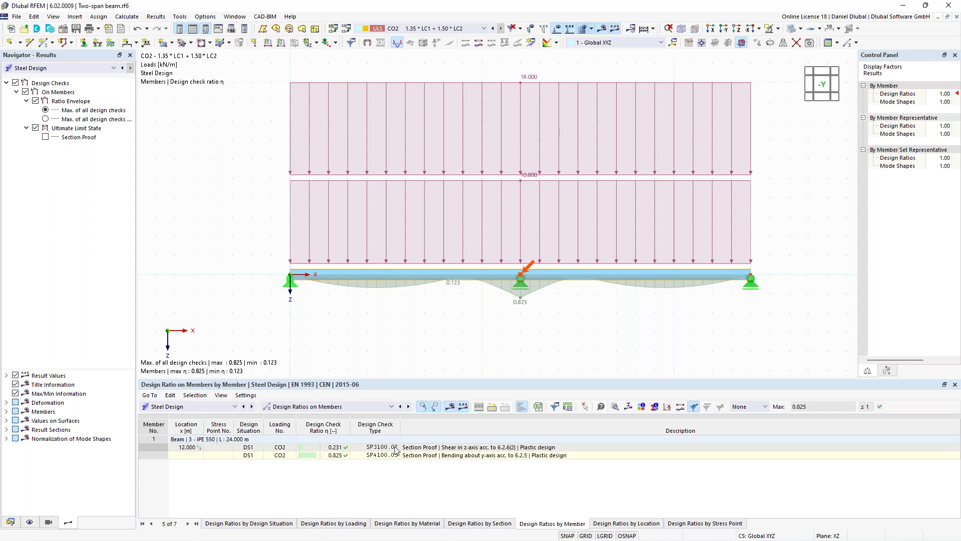
Open the design check details for the beam's z-axis shear section proof SP3100.02 and expand the material properties
{"action": "left_click", "coordinate": [429, 448]}
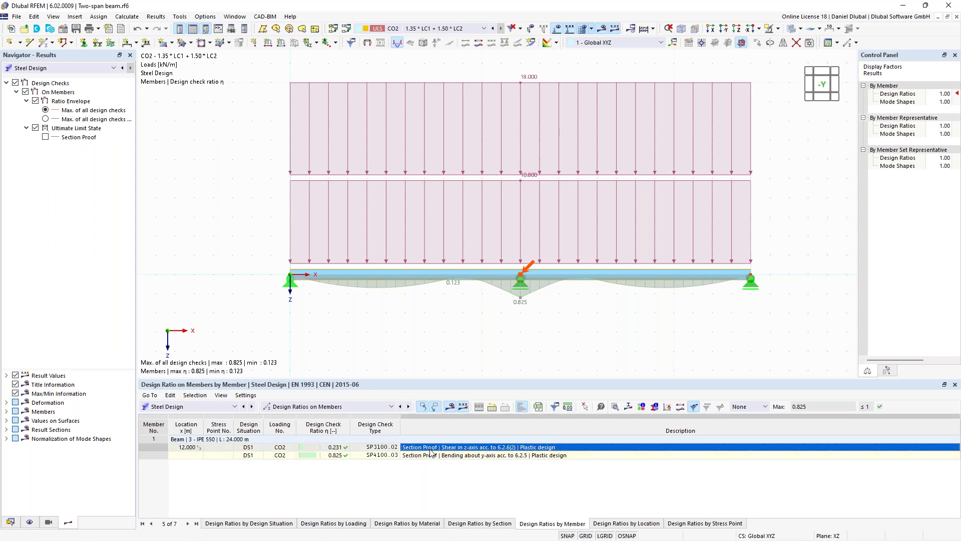
{"action": "left_click", "coordinate": [424, 454]}
{"action": "left_click", "coordinate": [416, 448]}
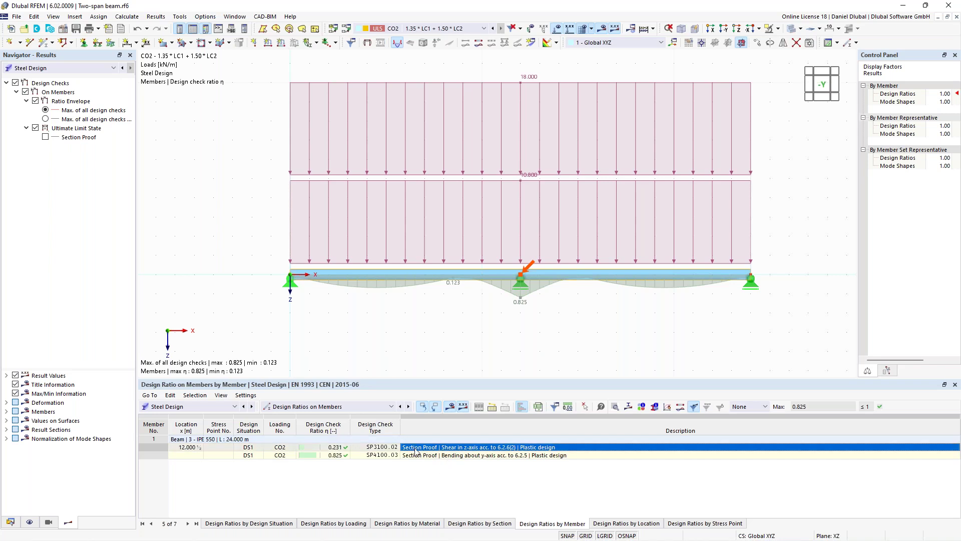
{"action": "left_click", "coordinate": [615, 409]}
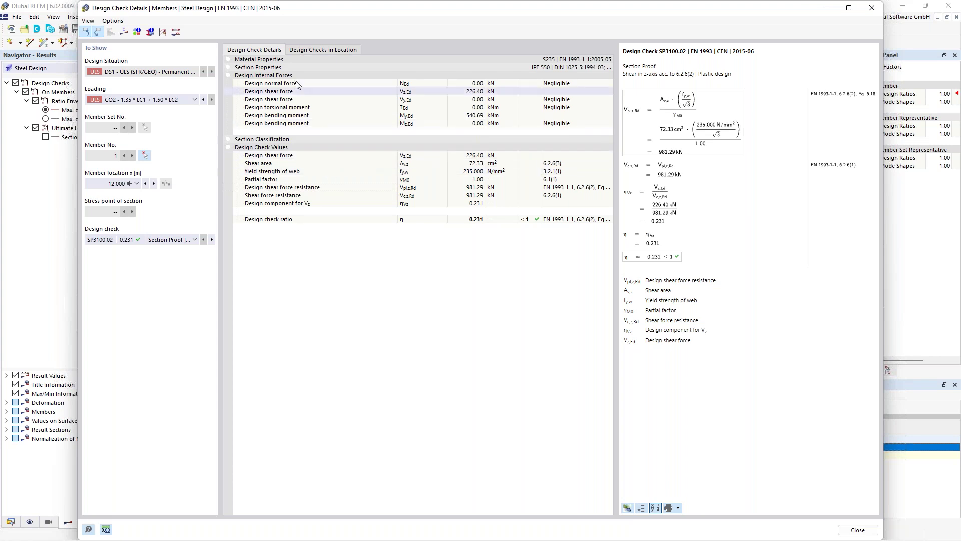
{"action": "left_click", "coordinate": [229, 60]}
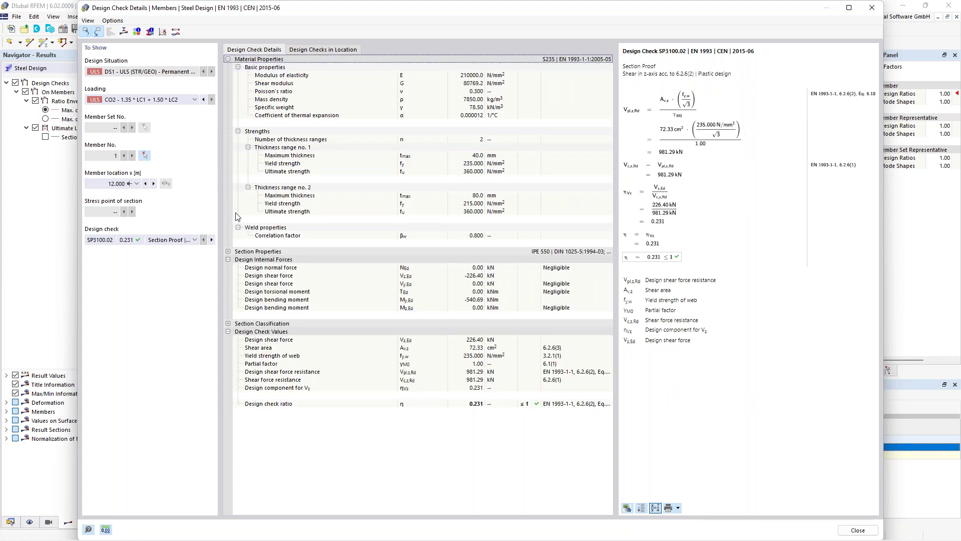
Review the IPE 550 section properties in the check details, then collapse both the material and section property groups
{"action": "left_click", "coordinate": [228, 251]}
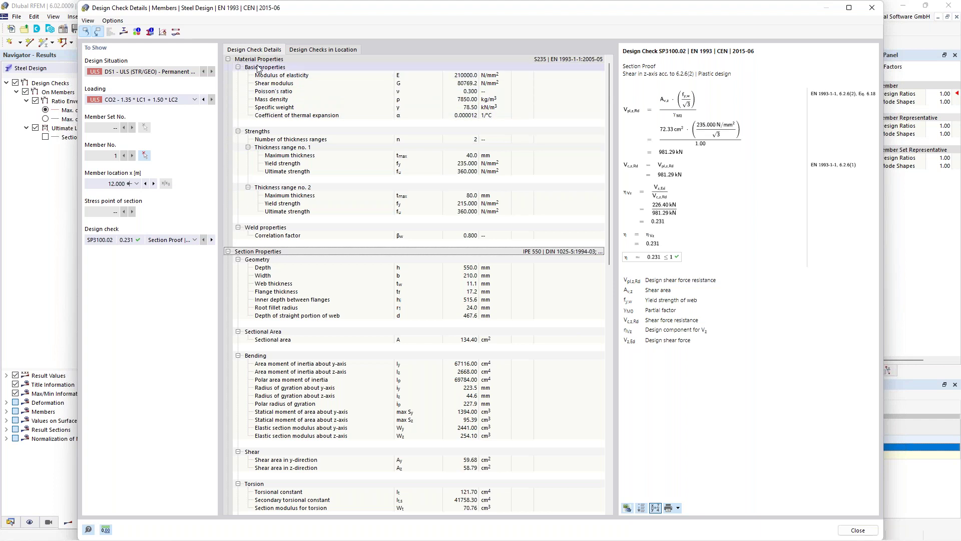
{"action": "left_click", "coordinate": [227, 59]}
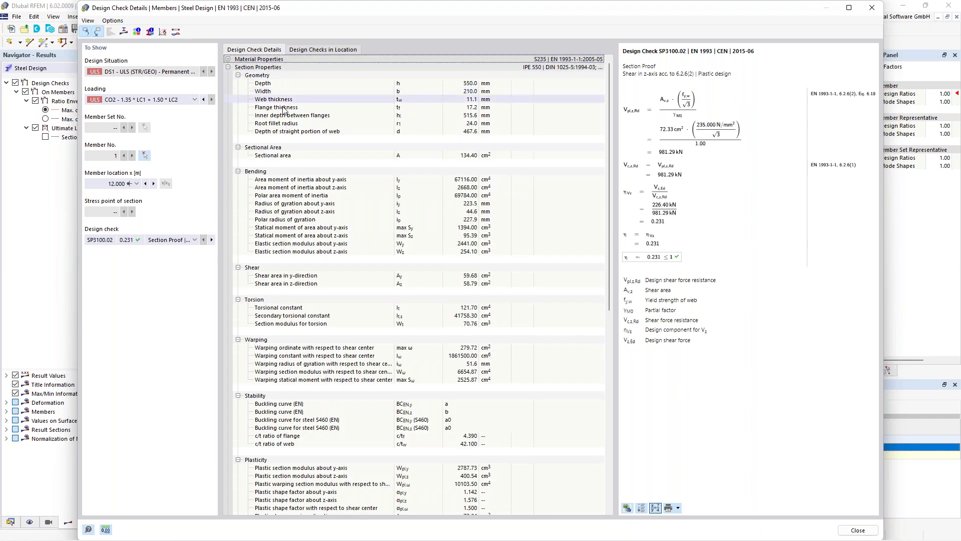
{"action": "scroll", "coordinate": [301, 130], "scroll_direction": "down", "scroll_amount": 9}
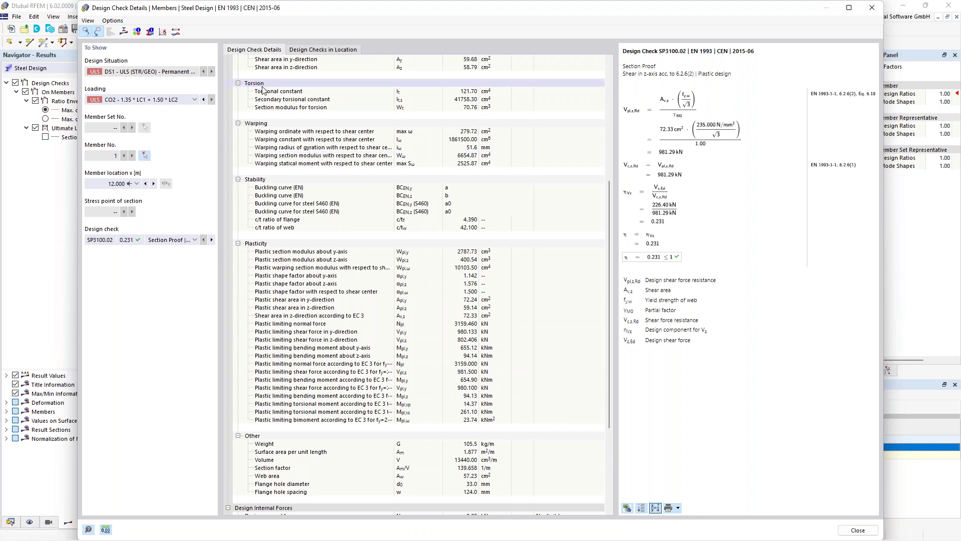
{"action": "left_click", "coordinate": [228, 69]}
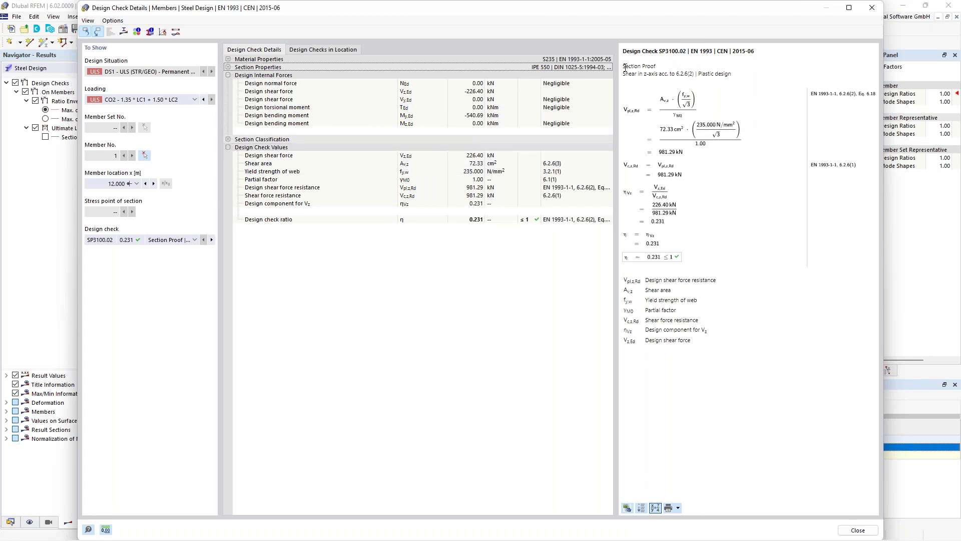
Trace the SP3100.02 shear check formulas for the plastic shear resistance, shear force resistance and Vz design component
{"action": "left_click_drag", "start_coordinate": [623, 70], "coordinate": [659, 74]}
{"action": "left_click", "coordinate": [635, 112]}
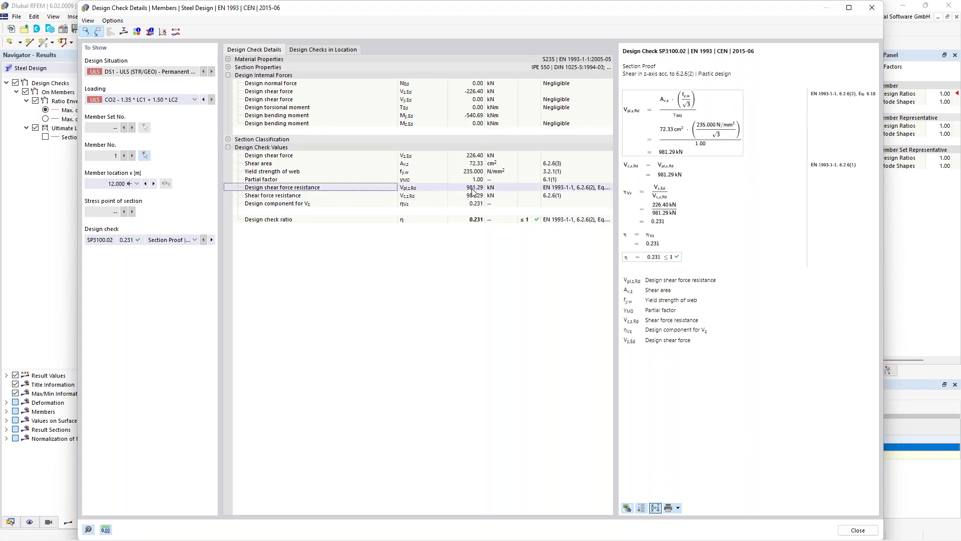
{"action": "left_click", "coordinate": [666, 169]}
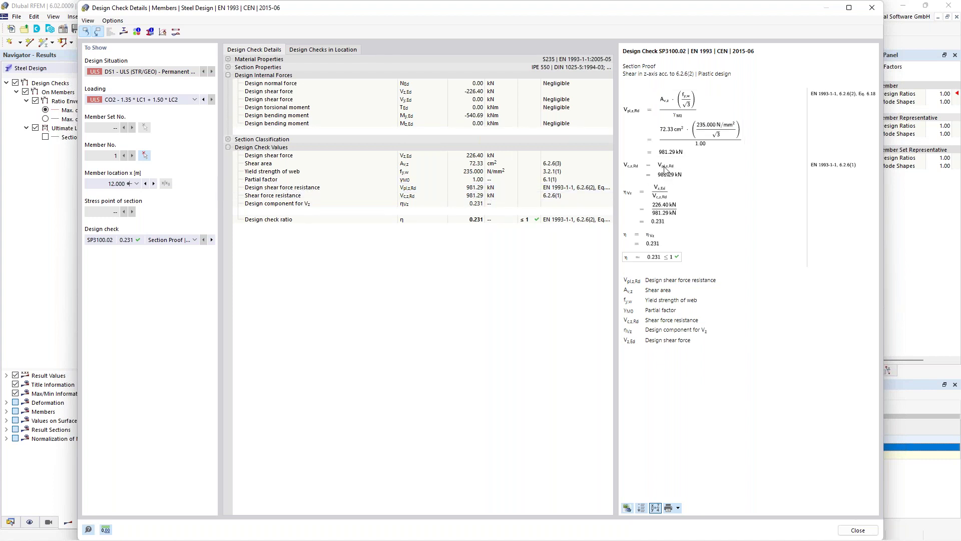
{"action": "left_click", "coordinate": [649, 197]}
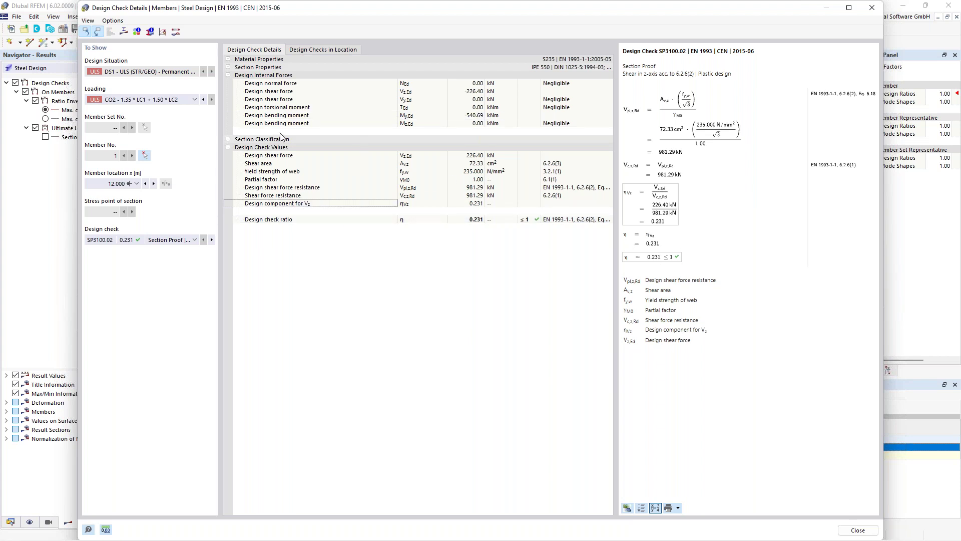
Switch to design check SP4100.03 for bending about the y-axis and review its design moment and yield strength
{"action": "left_click", "coordinate": [165, 240]}
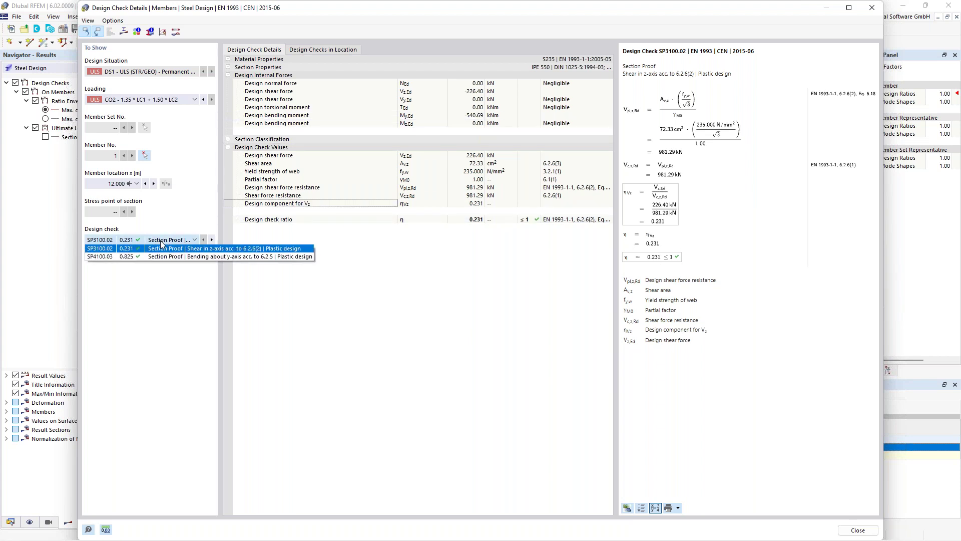
{"action": "left_click", "coordinate": [148, 257]}
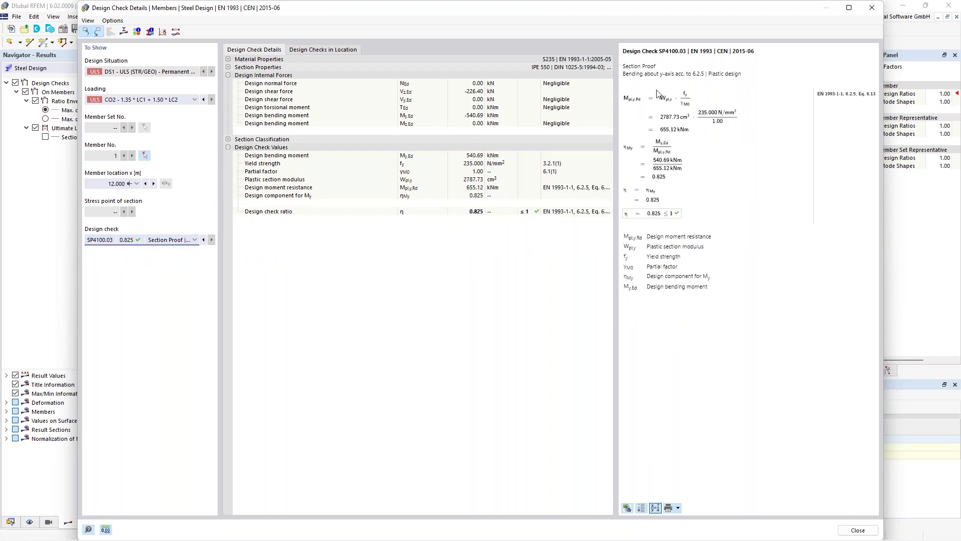
{"action": "left_click", "coordinate": [348, 158]}
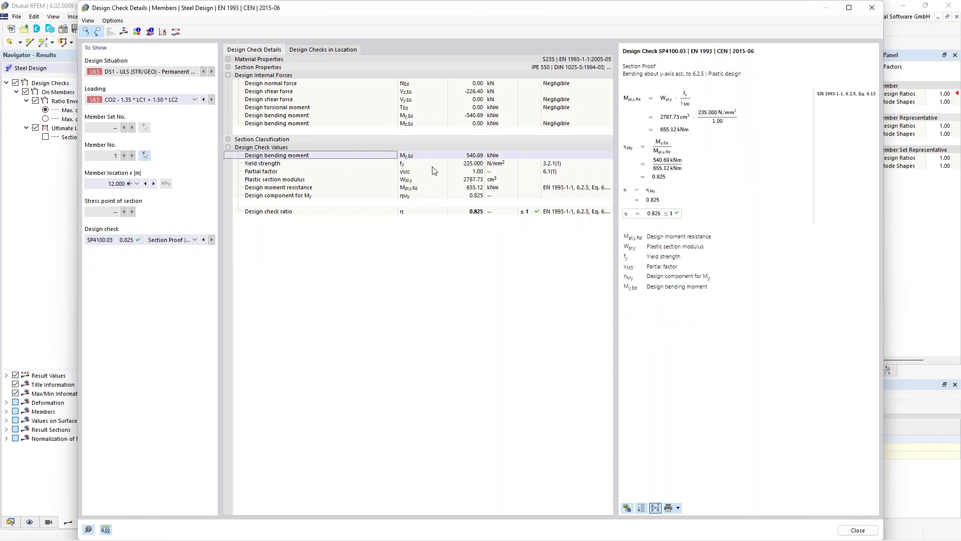
{"action": "left_click", "coordinate": [504, 166]}
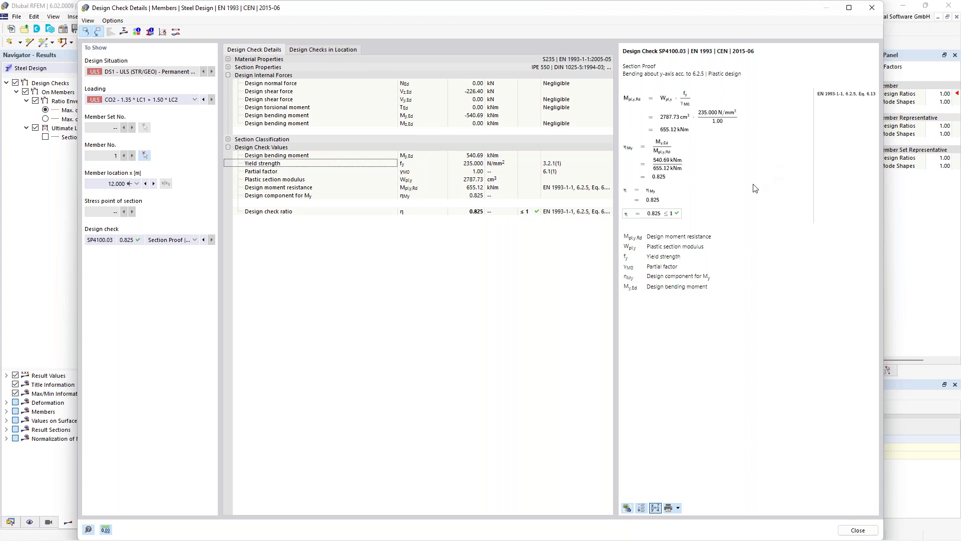
Expand the section classification and show the details of subpanels 1 and 3
{"action": "left_click", "coordinate": [228, 139]}
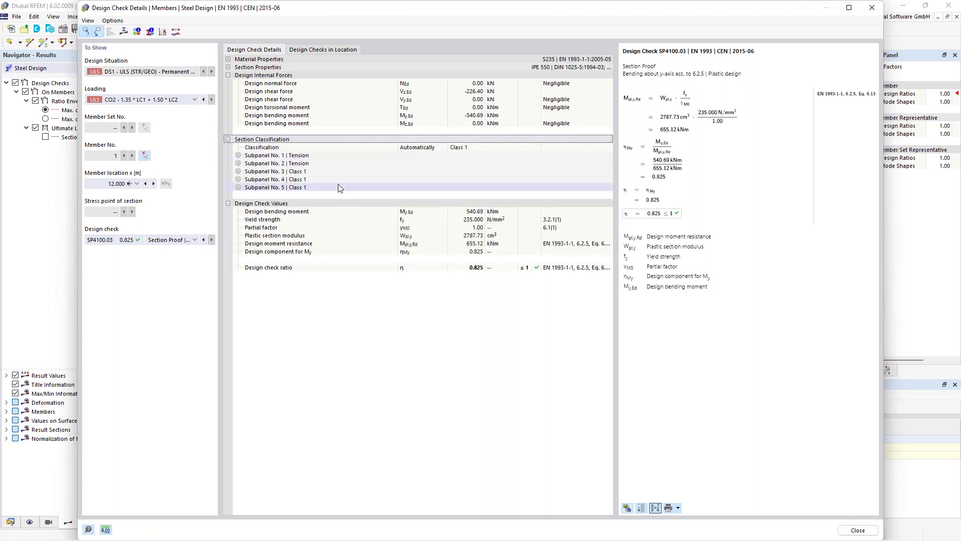
{"action": "left_click", "coordinate": [238, 155]}
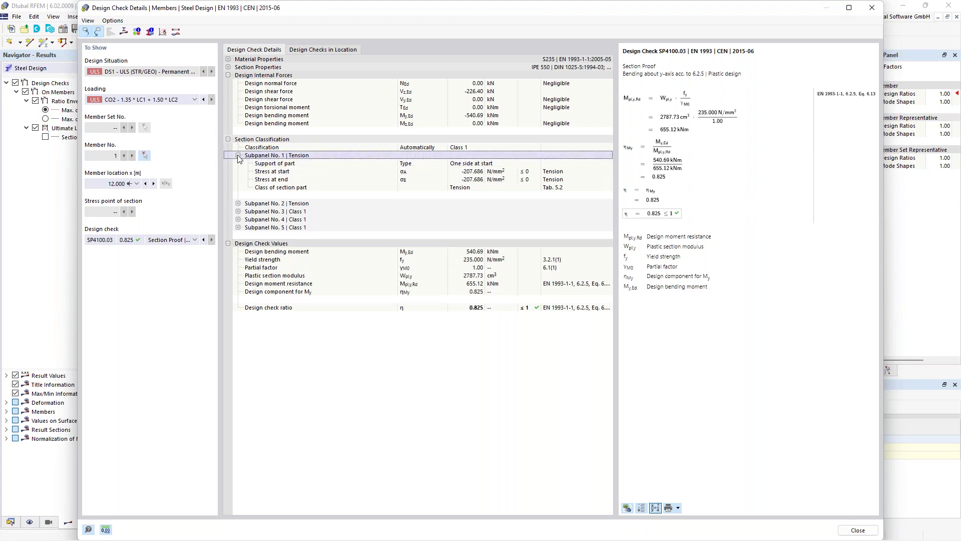
{"action": "left_click", "coordinate": [238, 212]}
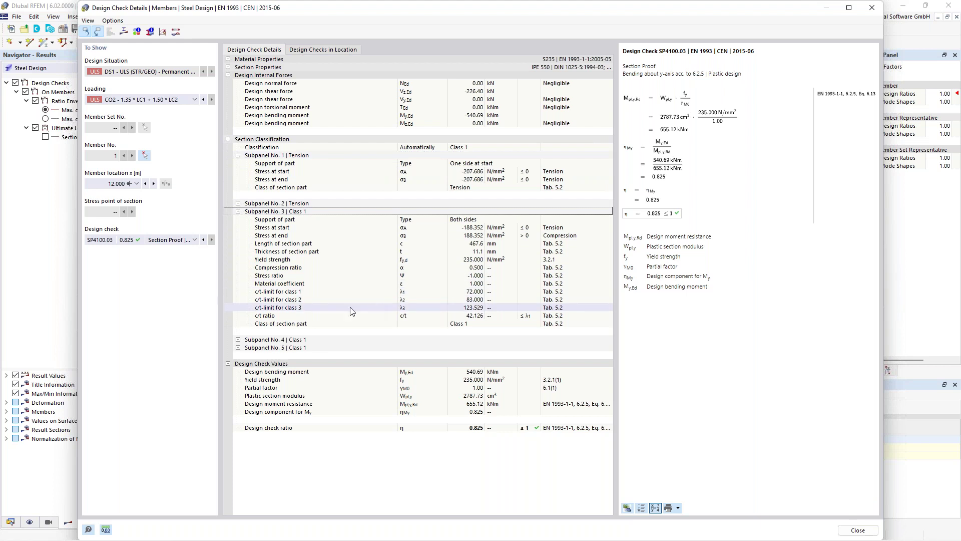
Compare subpanel 3's c/t ratio with its class 1 and class 2 limits and check its support type
{"action": "left_click", "coordinate": [323, 317]}
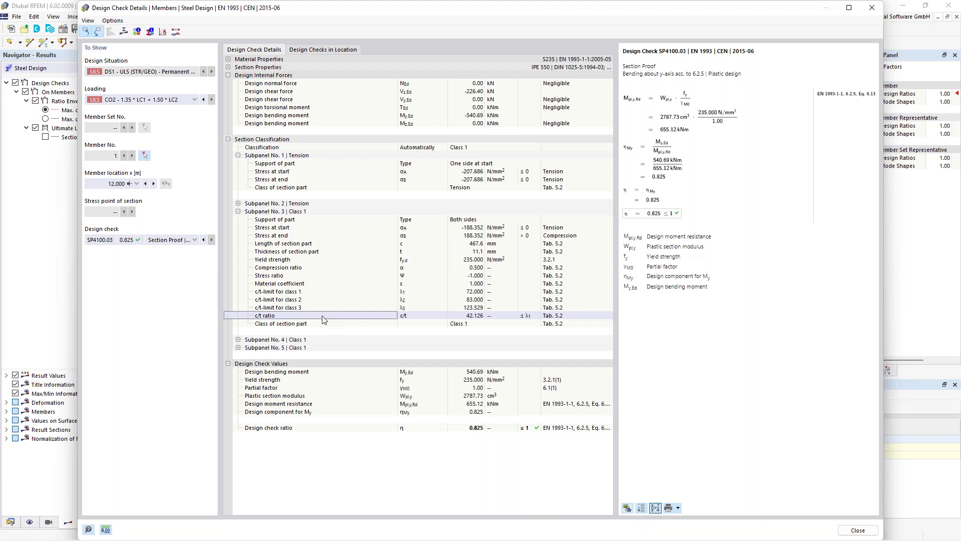
{"action": "left_click", "coordinate": [473, 317]}
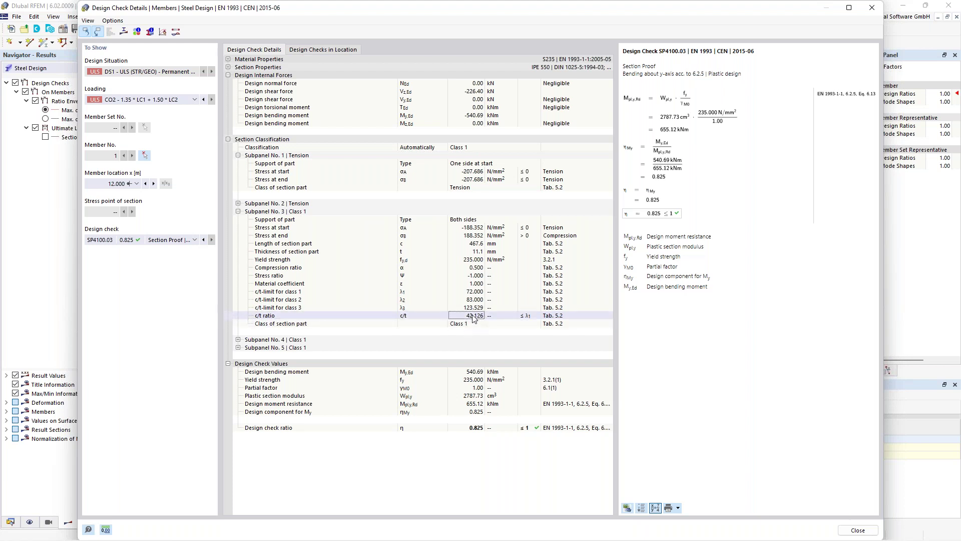
{"action": "left_click", "coordinate": [358, 293]}
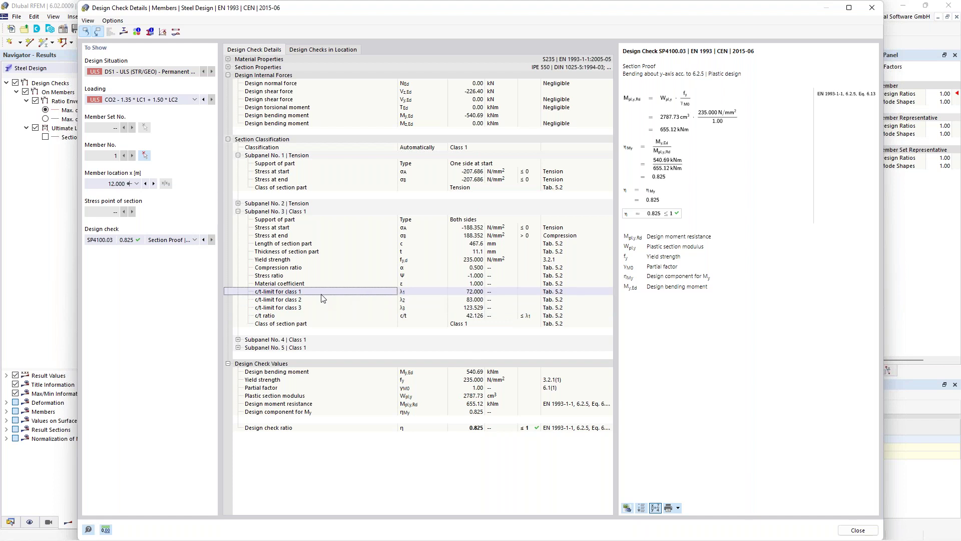
{"action": "left_click", "coordinate": [465, 317]}
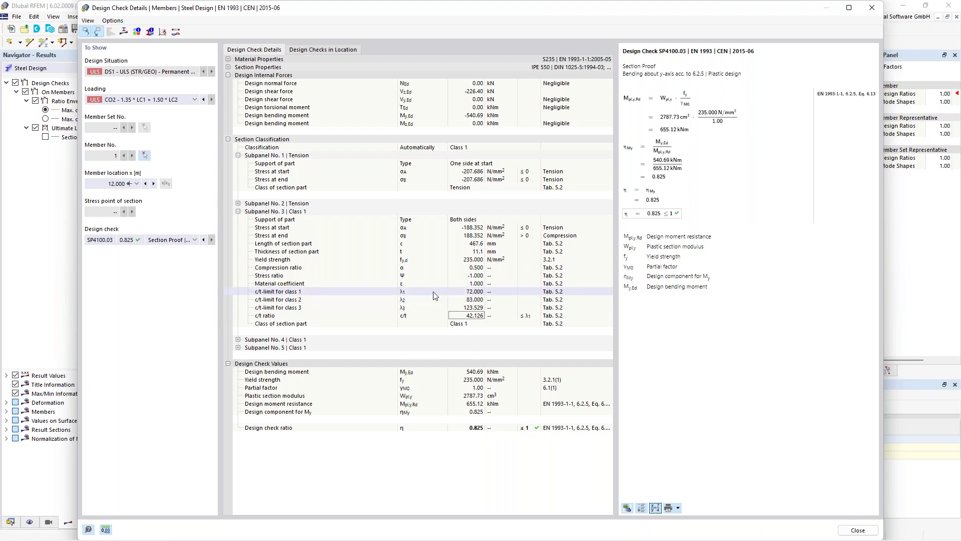
{"action": "left_click", "coordinate": [464, 301]}
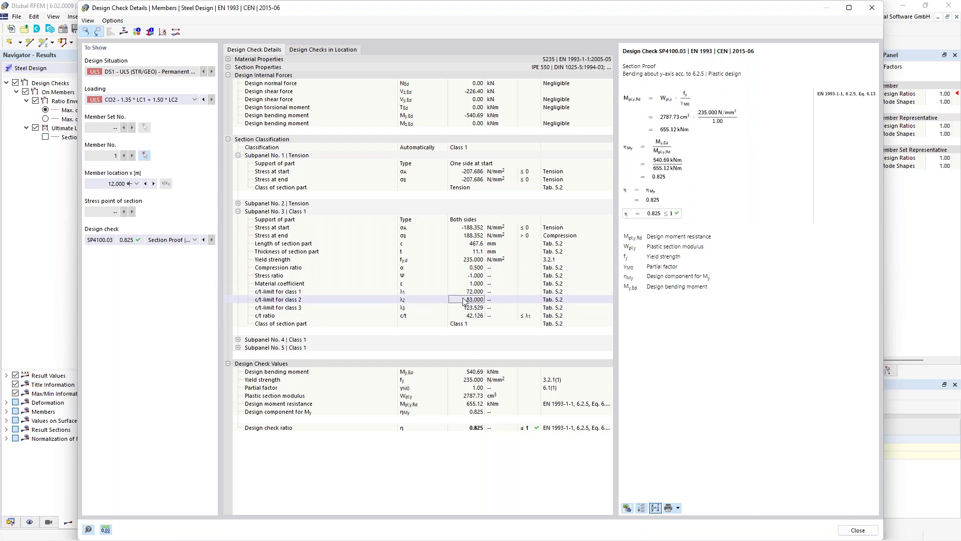
{"action": "left_click", "coordinate": [468, 291]}
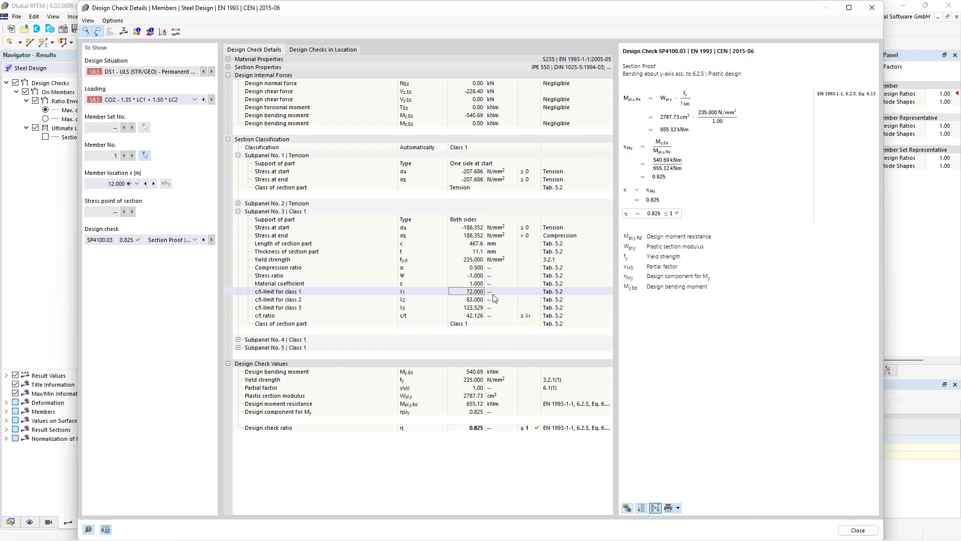
{"action": "left_click", "coordinate": [472, 316]}
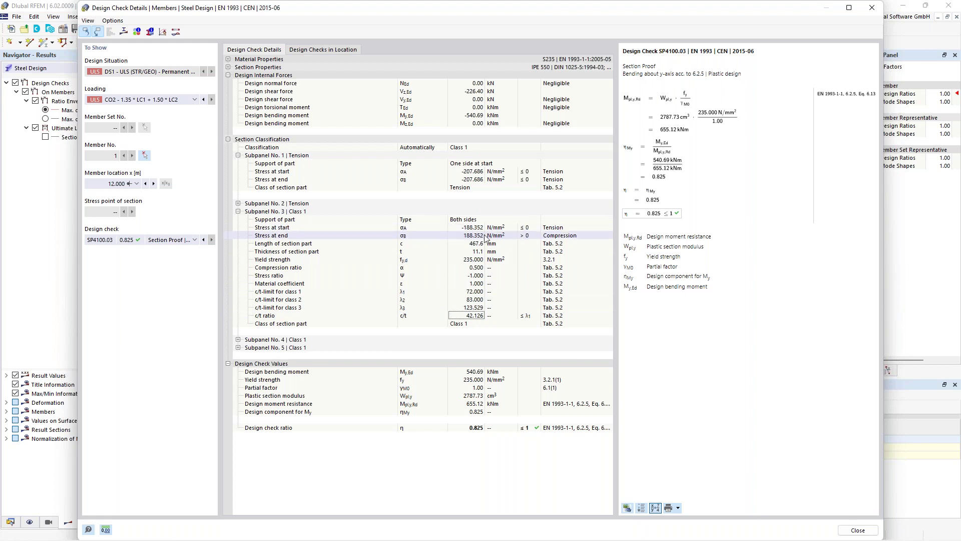
{"action": "left_click", "coordinate": [465, 222]}
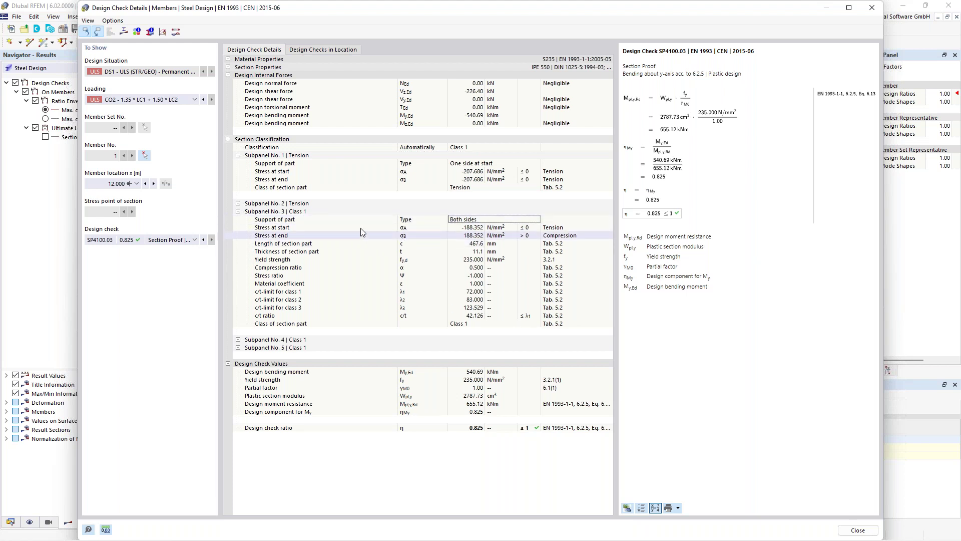
Open the IPE 550 section information and view its stress points and EN 1993 subpanels
{"action": "left_click", "coordinate": [151, 32]}
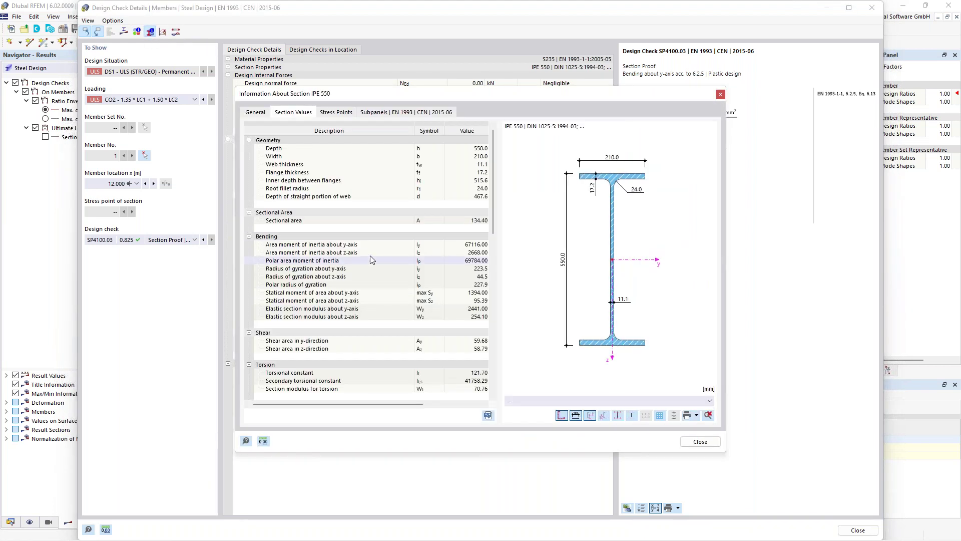
{"action": "left_click", "coordinate": [338, 113]}
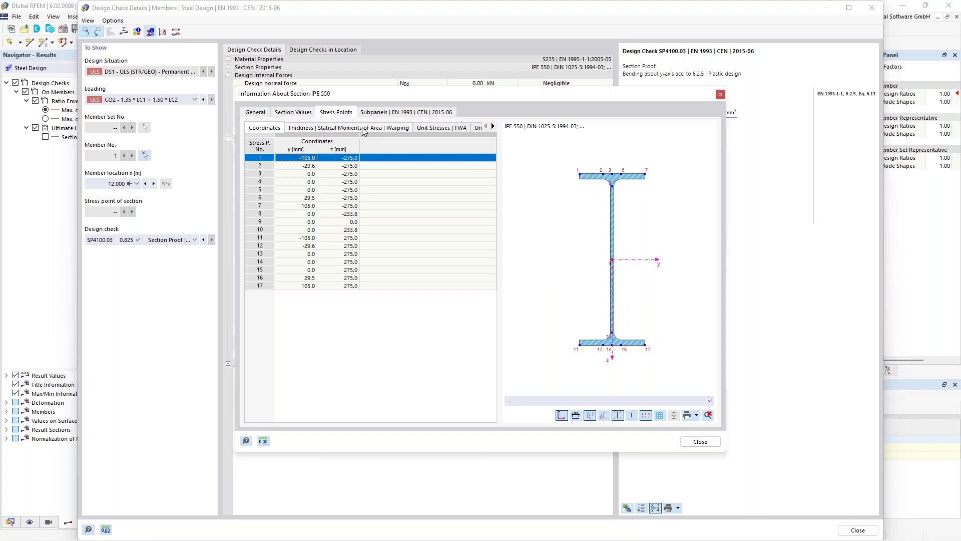
{"action": "left_click", "coordinate": [392, 113]}
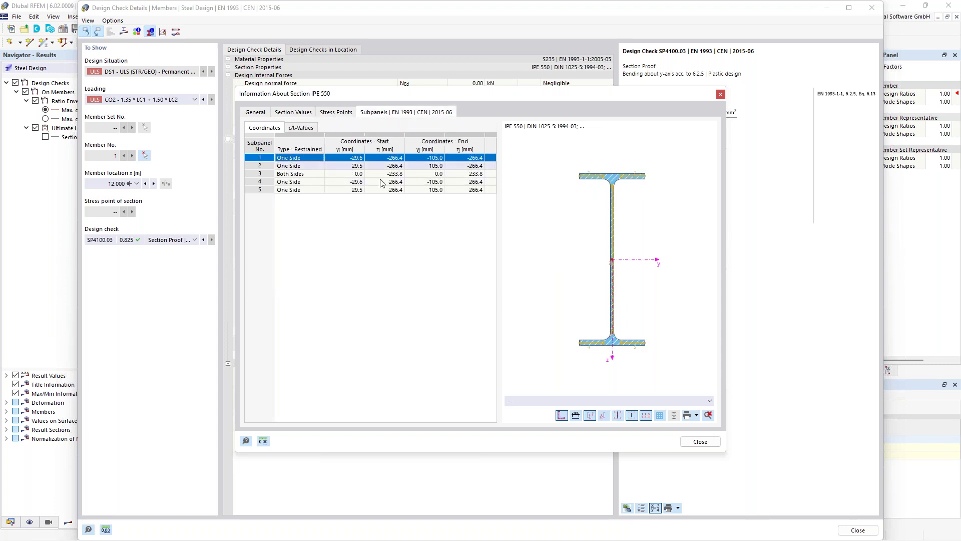
Inspect the subpanels in the section drawing, highlight web subpanel 3 and flange subpanel 4, and close the section information
{"action": "scroll", "coordinate": [612, 233], "scroll_direction": "up", "scroll_amount": 2}
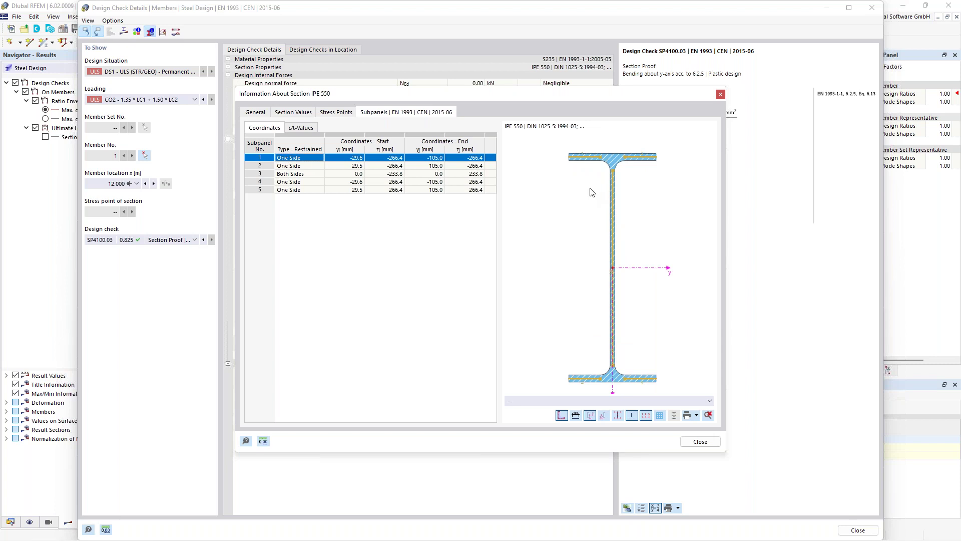
{"action": "scroll", "coordinate": [554, 210], "scroll_direction": "up", "scroll_amount": 3}
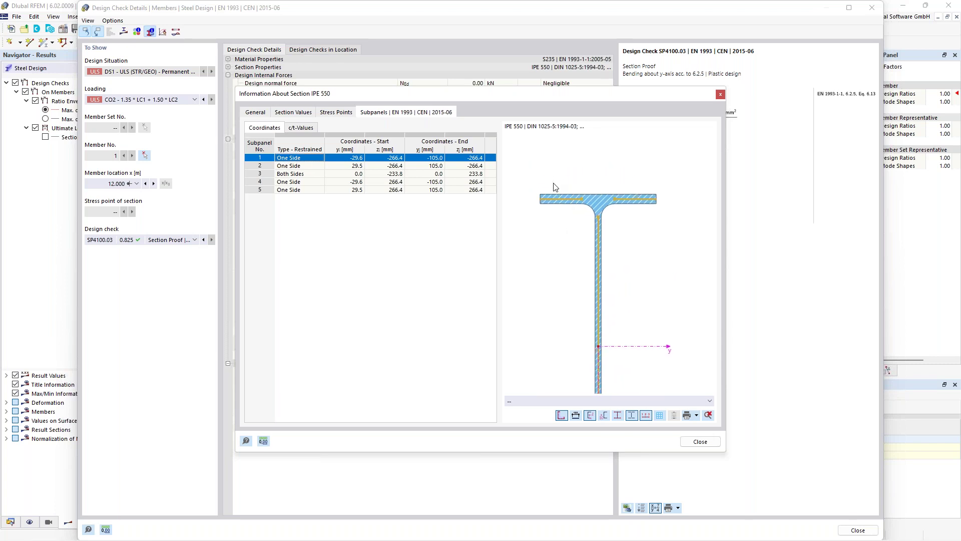
{"action": "scroll", "coordinate": [566, 206], "scroll_direction": "down", "scroll_amount": 1}
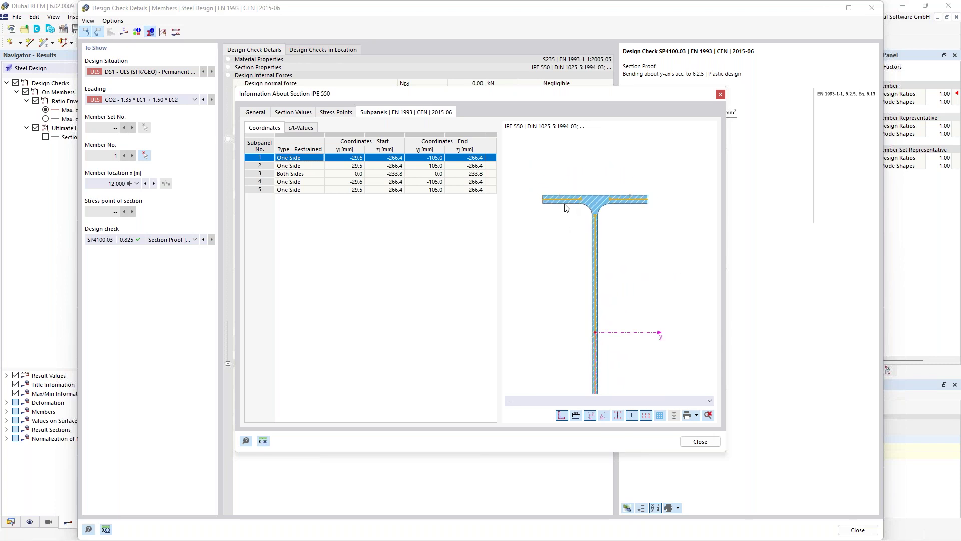
{"action": "scroll", "coordinate": [569, 256], "scroll_direction": "down", "scroll_amount": 2}
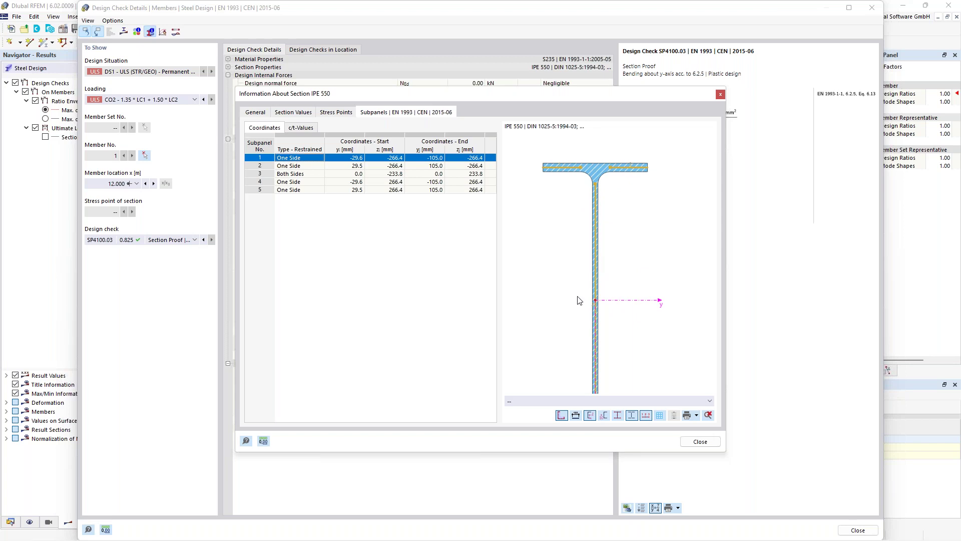
{"action": "middle_click_drag", "start_coordinate": [562, 307], "coordinate": [581, 240]}
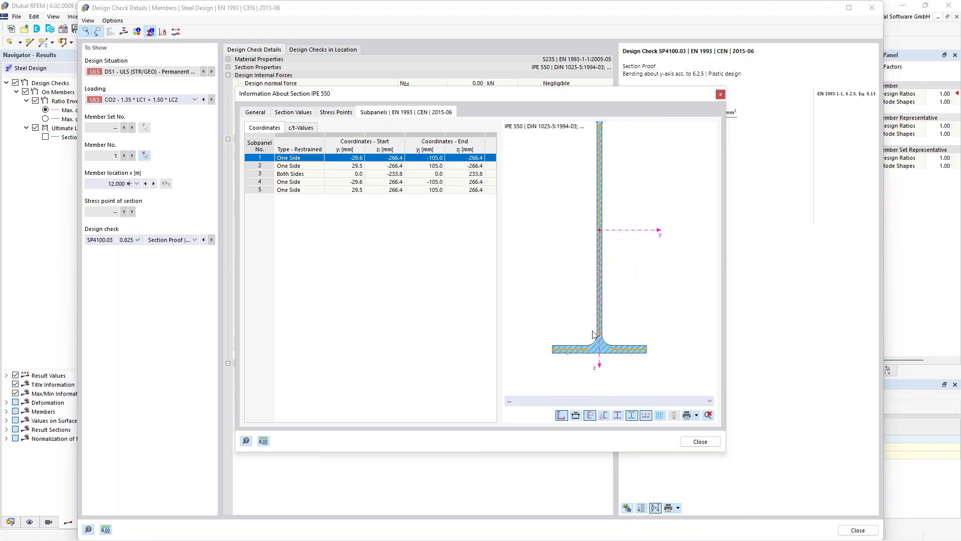
{"action": "left_click", "coordinate": [599, 271]}
{"action": "scroll", "coordinate": [575, 226], "scroll_direction": "down", "scroll_amount": 3}
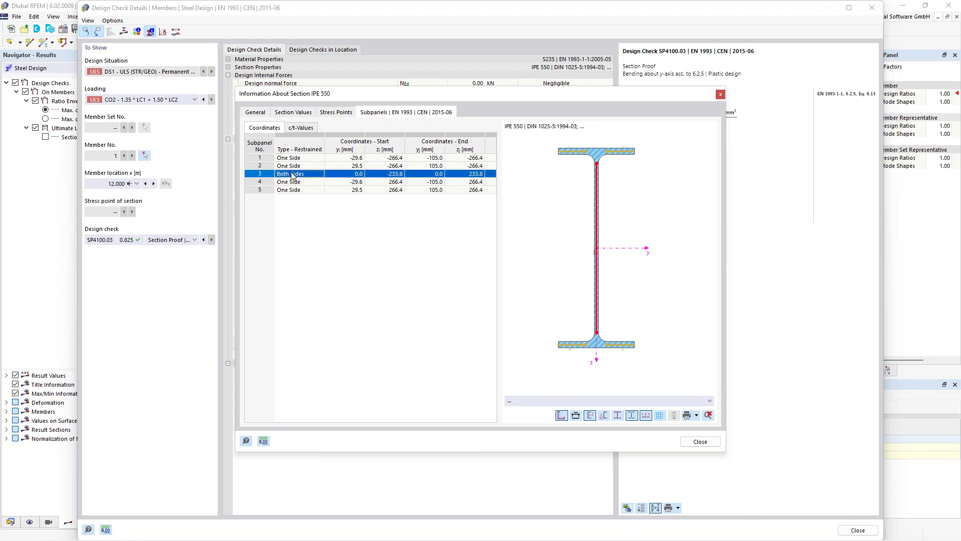
{"action": "left_click", "coordinate": [577, 342]}
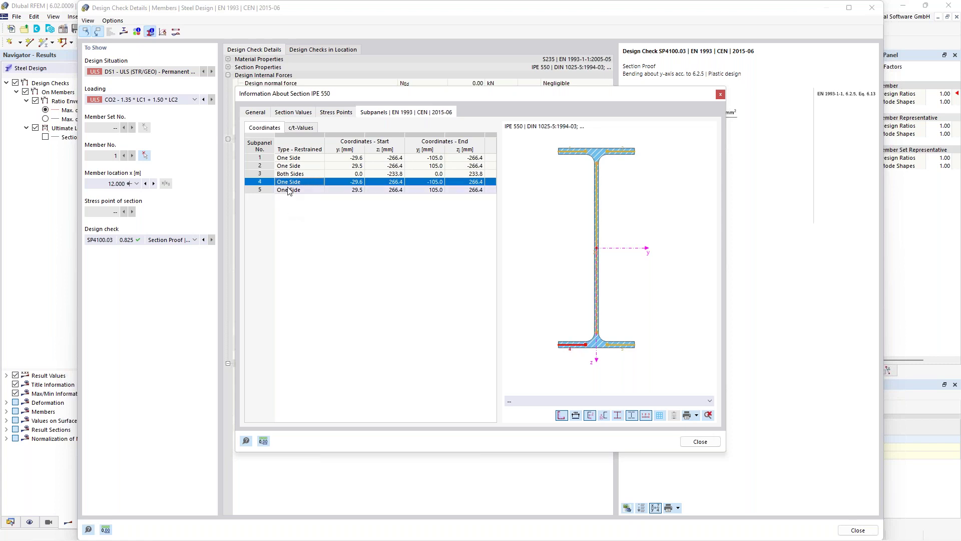
{"action": "left_click", "coordinate": [700, 441]}
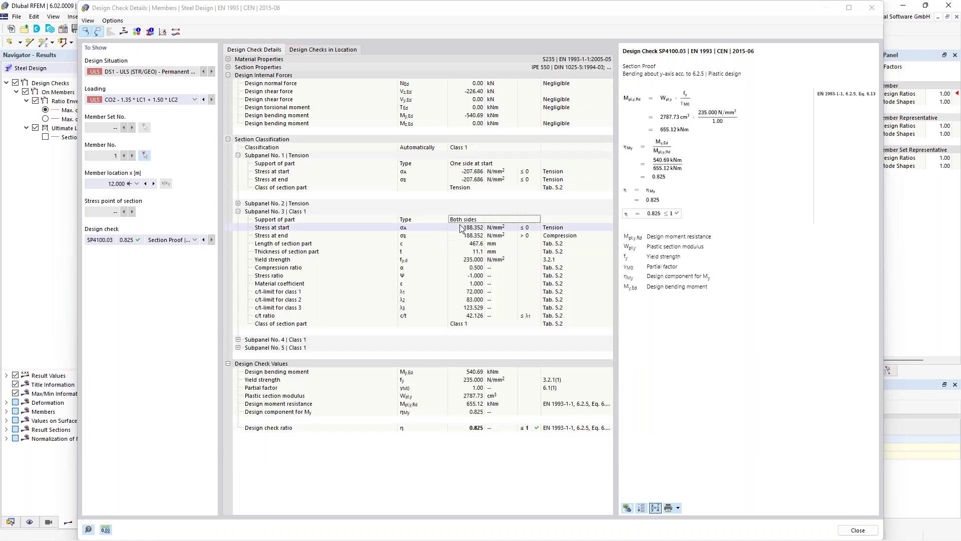
Review the classification details of subpanel 4 and collapse them again
{"action": "left_click", "coordinate": [238, 339]}
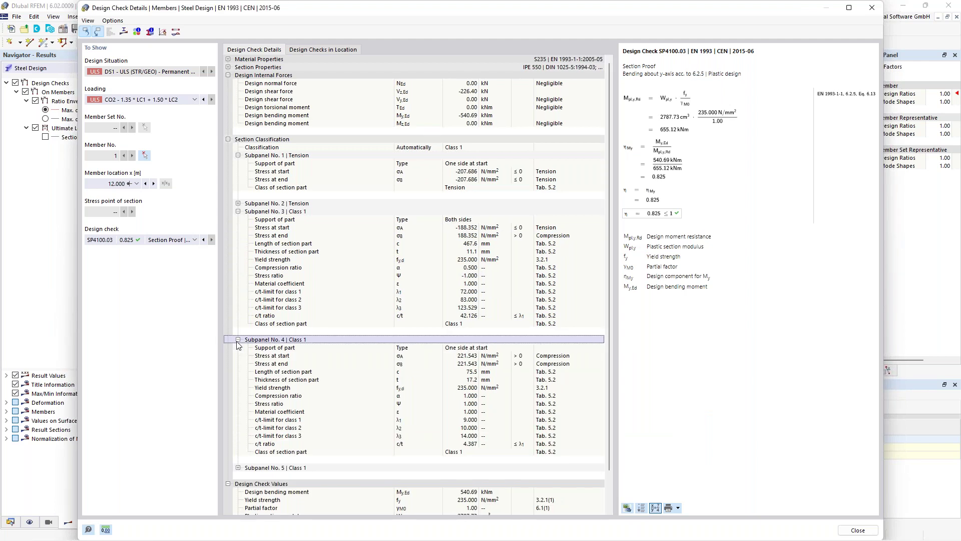
{"action": "left_click", "coordinate": [238, 340]}
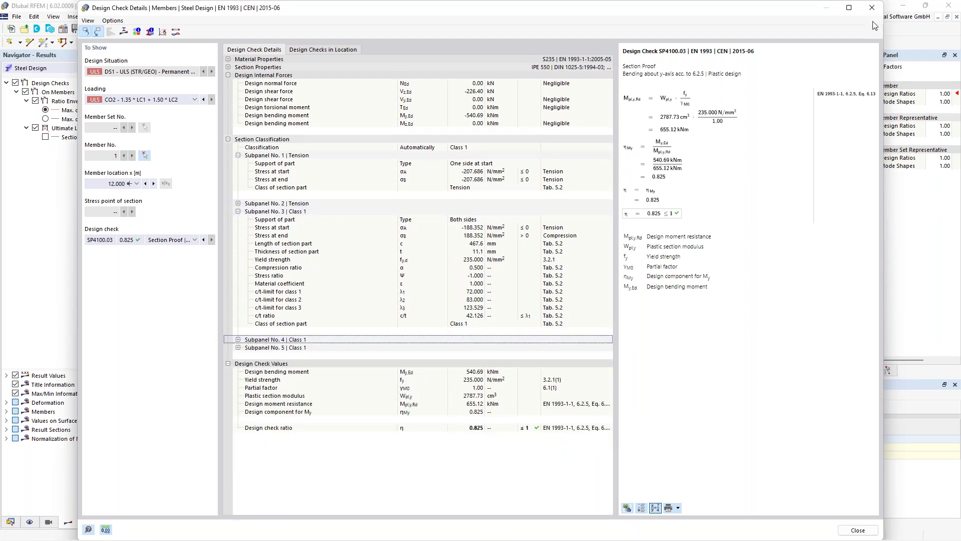
Close the design check details and select the plastic bending check SP4100.03 in the member results
{"action": "left_click", "coordinate": [872, 8]}
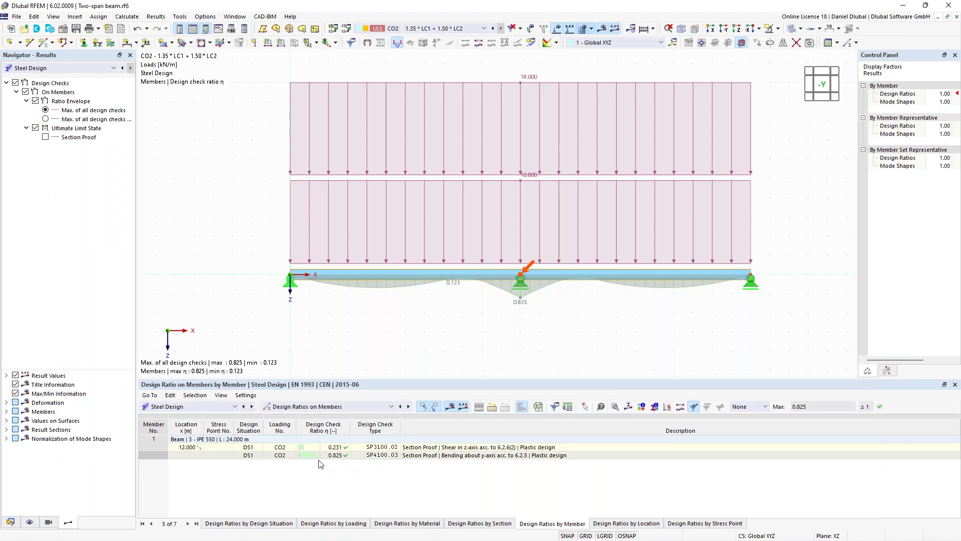
{"action": "left_click", "coordinate": [415, 457]}
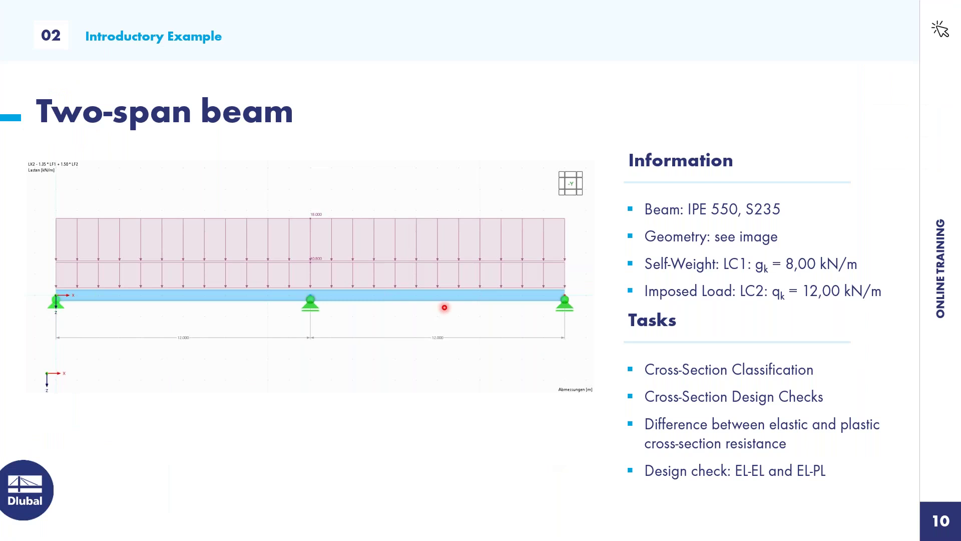
{"action": "key", "text": "Left"}
{"action": "key", "text": "Left"}
{"action": "key", "text": "Right"}
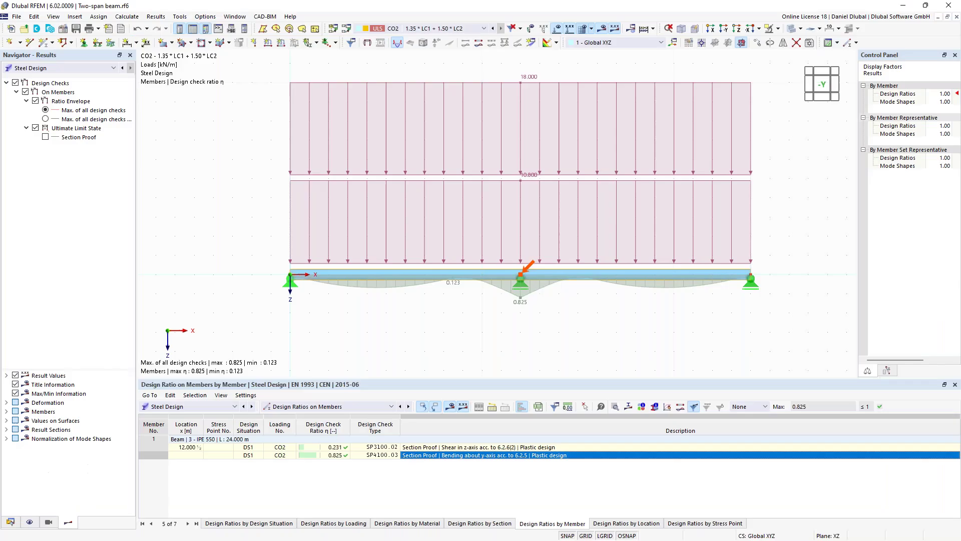
{"action": "key", "text": "Down"}
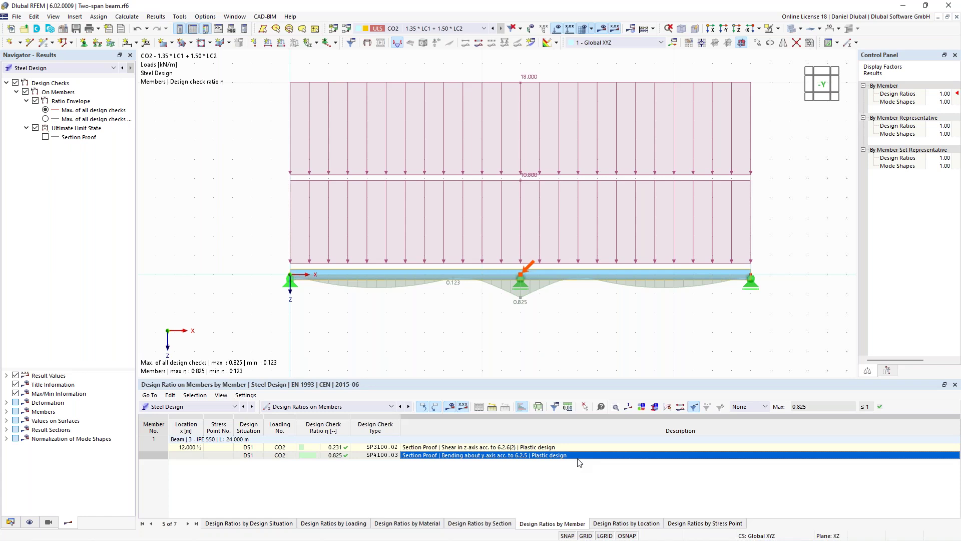
Reopen the details of bending check SP4100.03, examine the design moment resistance formula and the plastic design note, and close them
{"action": "double_click", "coordinate": [514, 457]}
{"action": "left_click", "coordinate": [294, 189]}
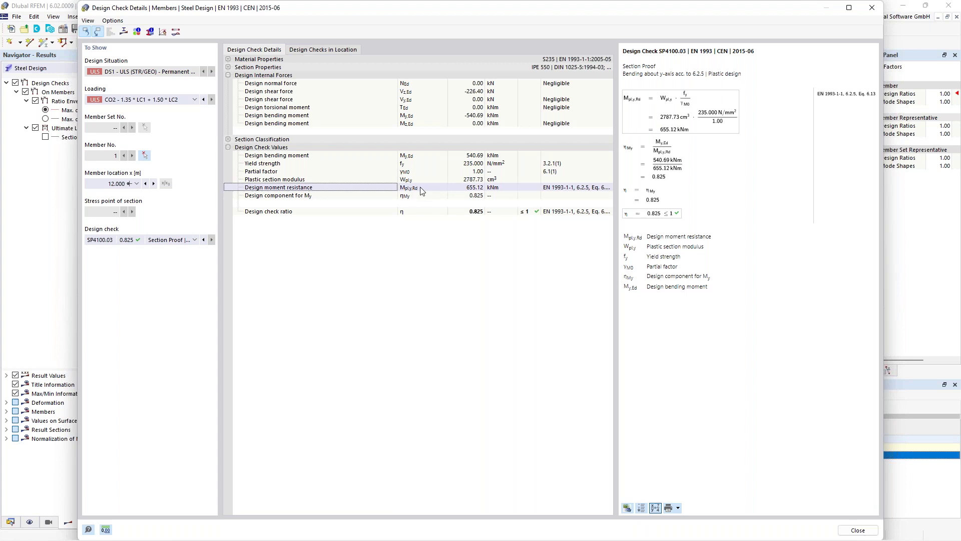
{"action": "left_click", "coordinate": [476, 190]}
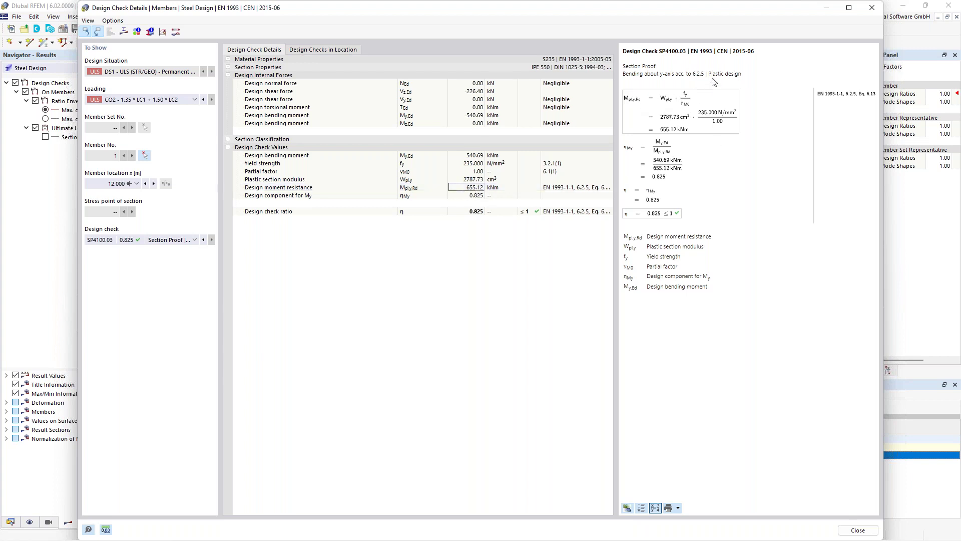
{"action": "left_click_drag", "start_coordinate": [709, 73], "coordinate": [742, 75]}
{"action": "left_click", "coordinate": [518, 263]}
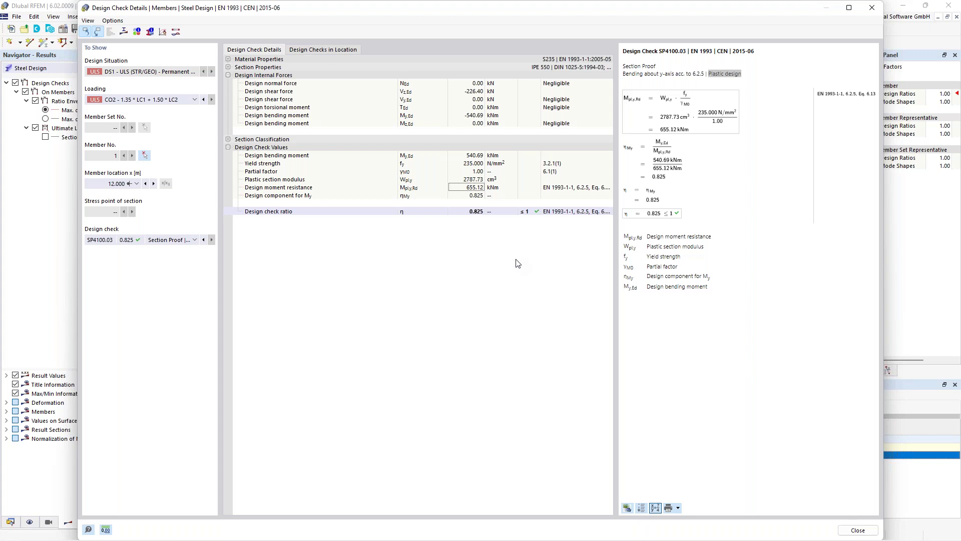
{"action": "left_click", "coordinate": [871, 8]}
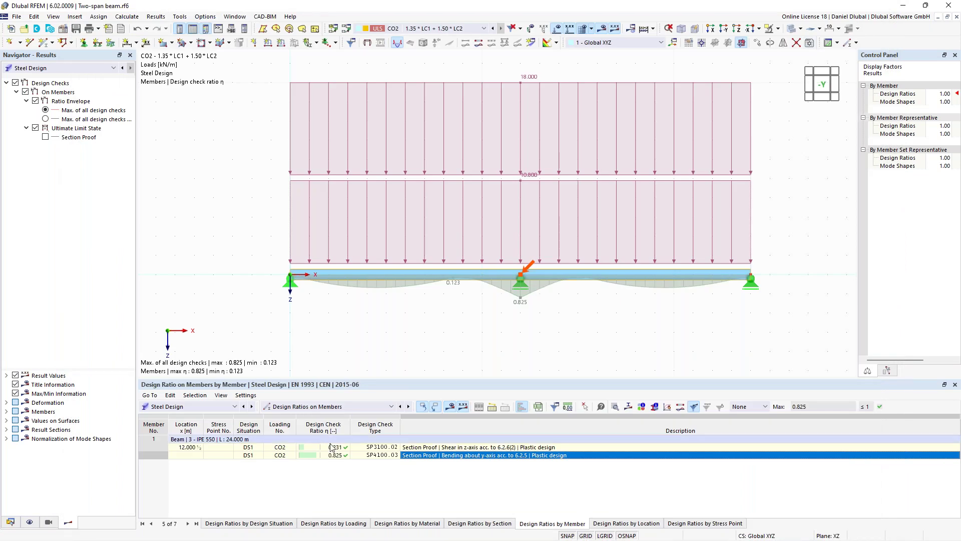
Review the classification options for IPE 550 section 3 in the steel design input data, leave it on Automatically, and return to the design situations
{"action": "left_click", "coordinate": [353, 407]}
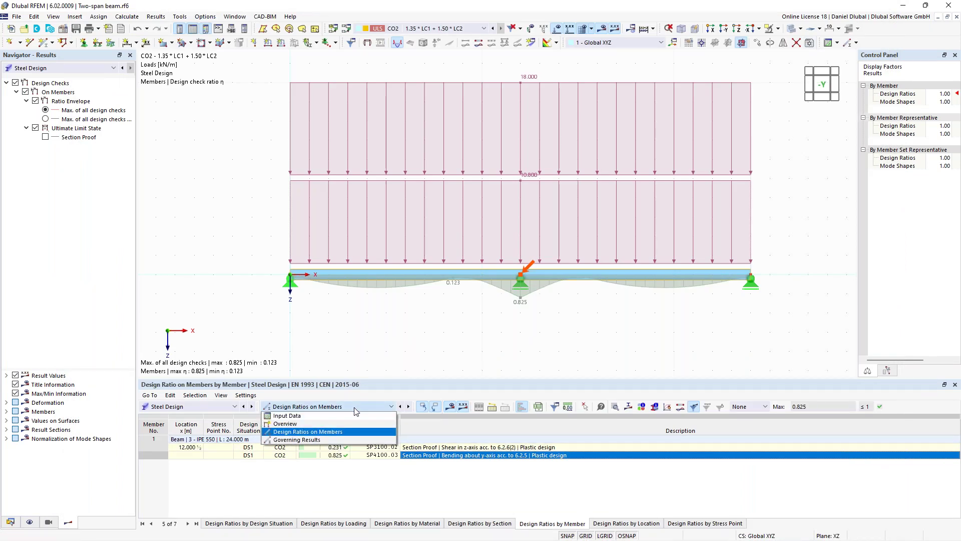
{"action": "left_click", "coordinate": [346, 415]}
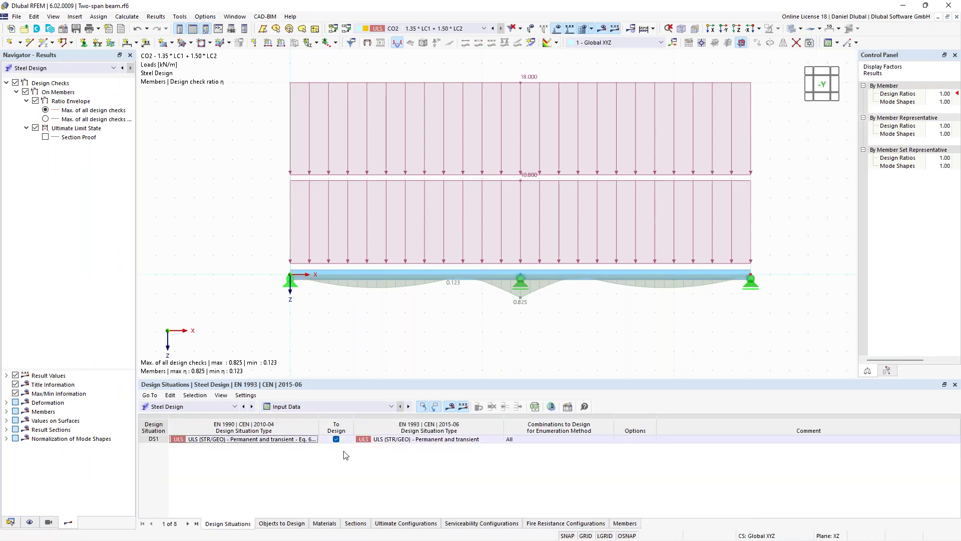
{"action": "left_click", "coordinate": [353, 524]}
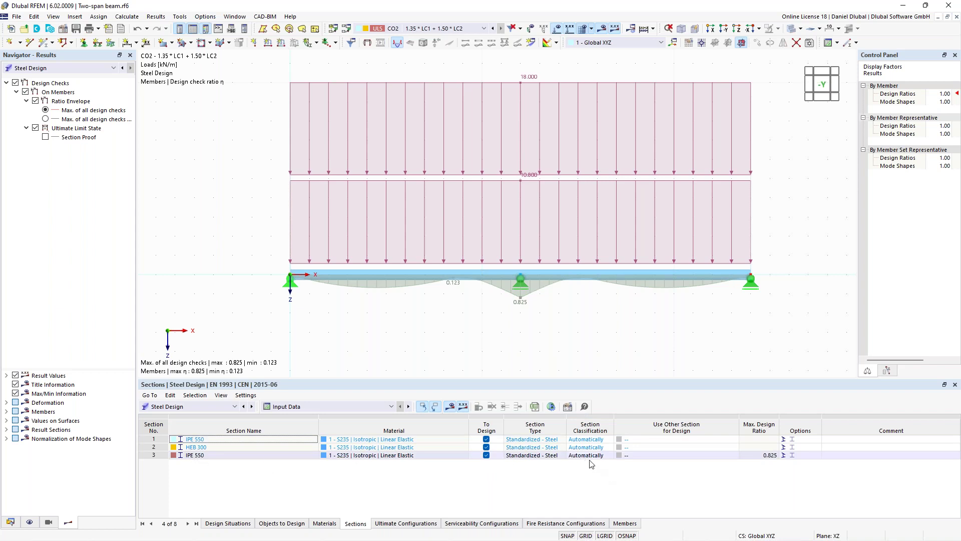
{"action": "left_click", "coordinate": [602, 458]}
{"action": "left_click", "coordinate": [610, 455]}
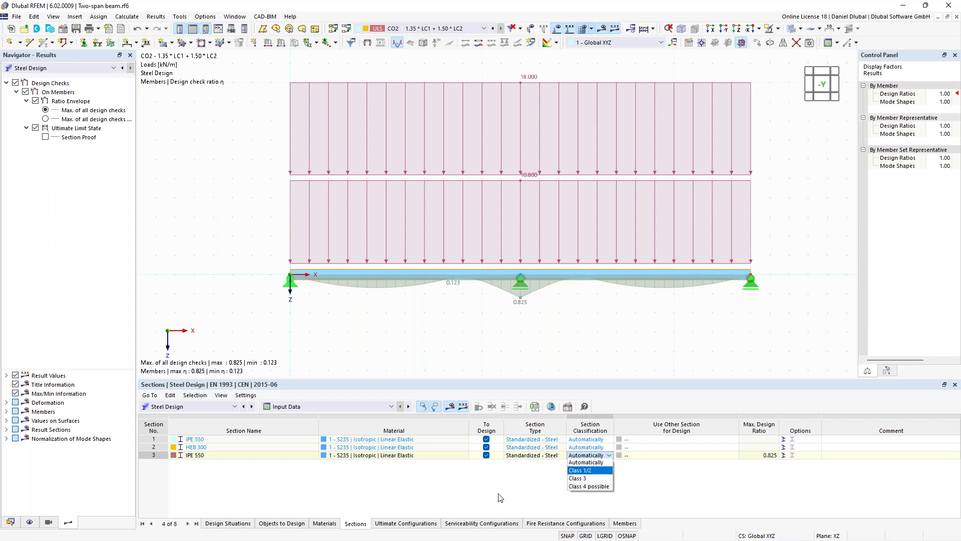
{"action": "left_click", "coordinate": [490, 477]}
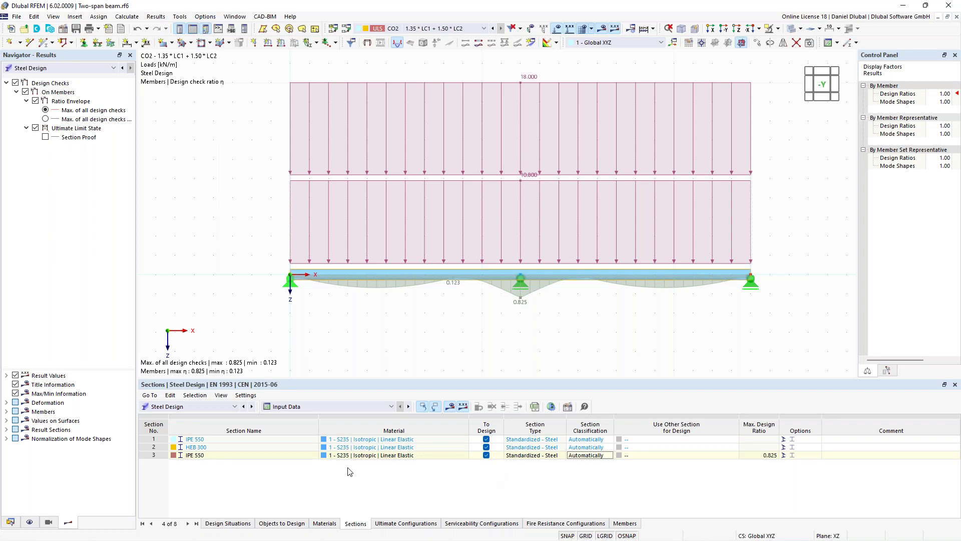
{"action": "left_click", "coordinate": [227, 524]}
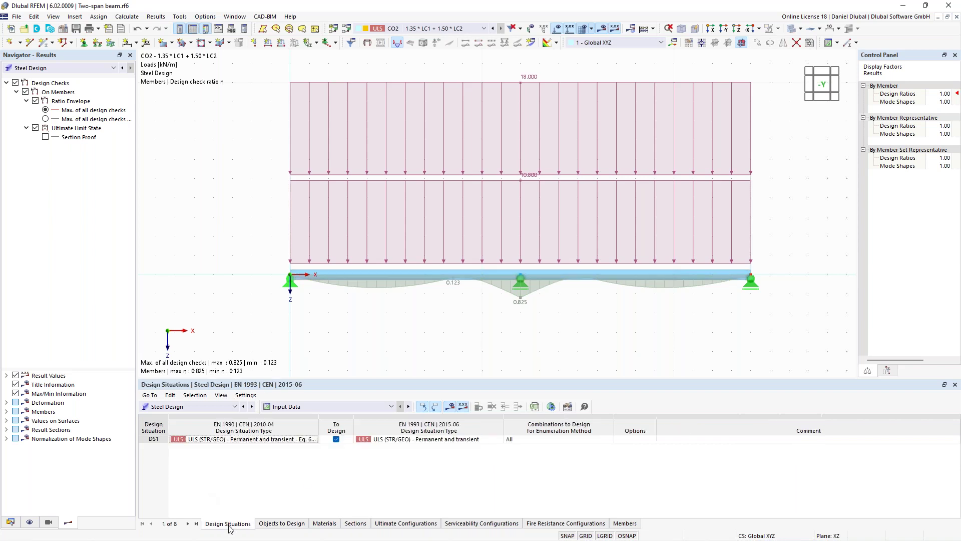
Open the Default ultimate configuration of the steel design for editing from the model data
{"action": "left_click", "coordinate": [11, 522]}
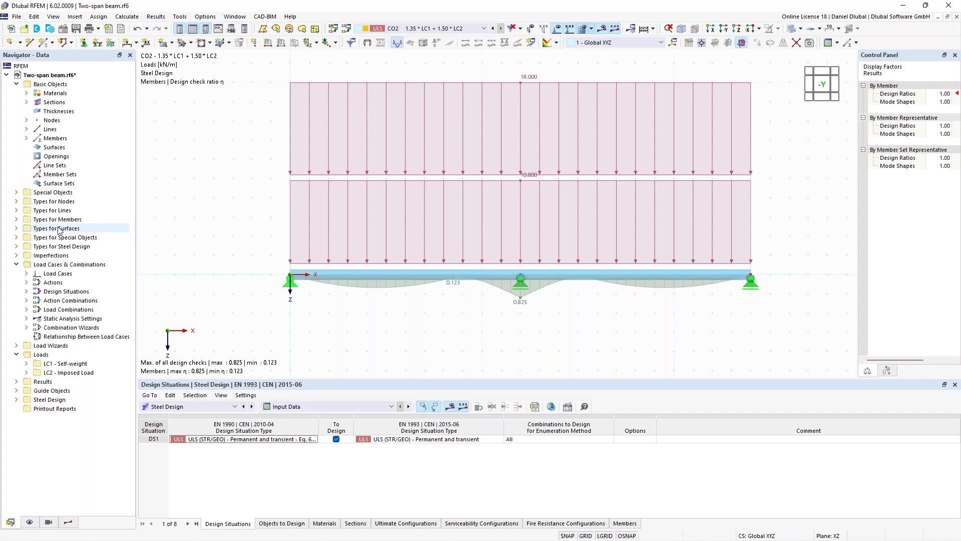
{"action": "left_click", "coordinate": [16, 247]}
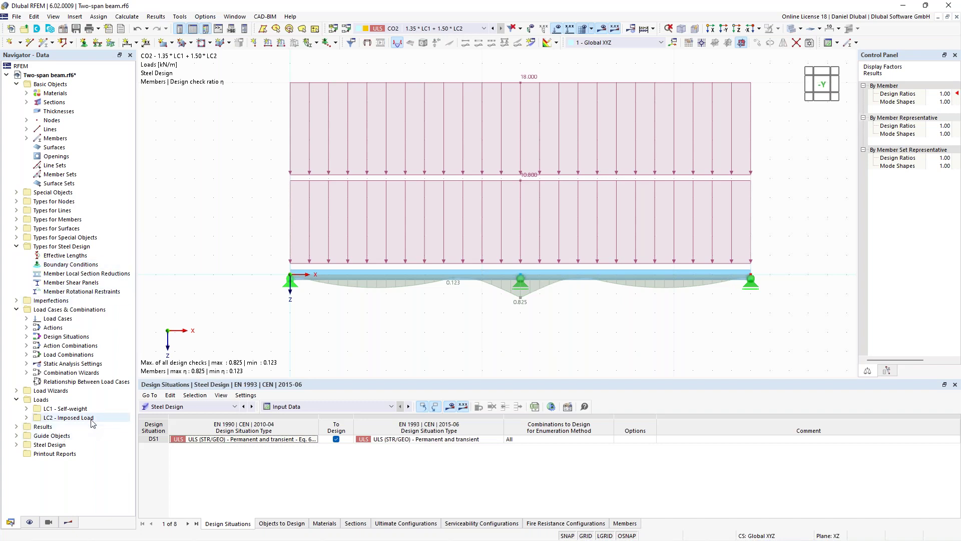
{"action": "left_click", "coordinate": [17, 445]}
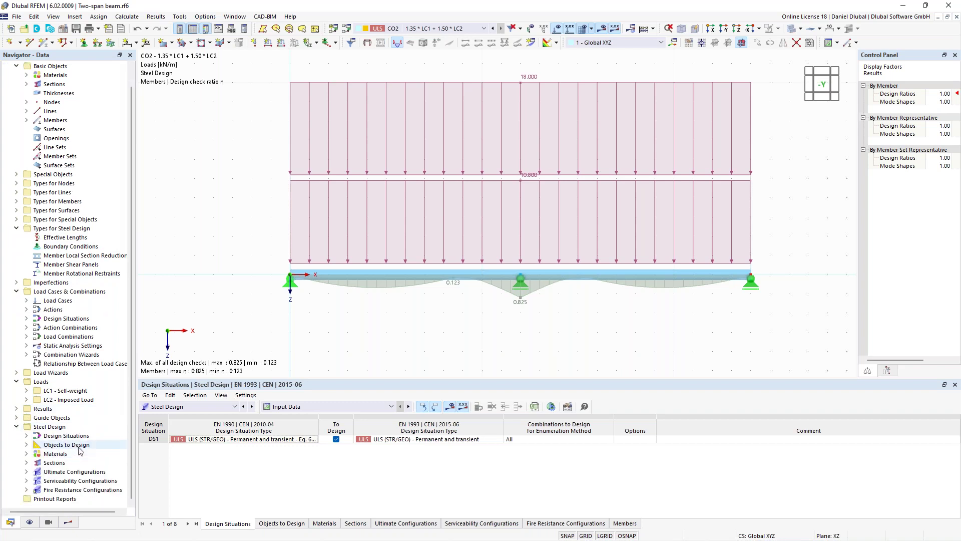
{"action": "double_click", "coordinate": [77, 472]}
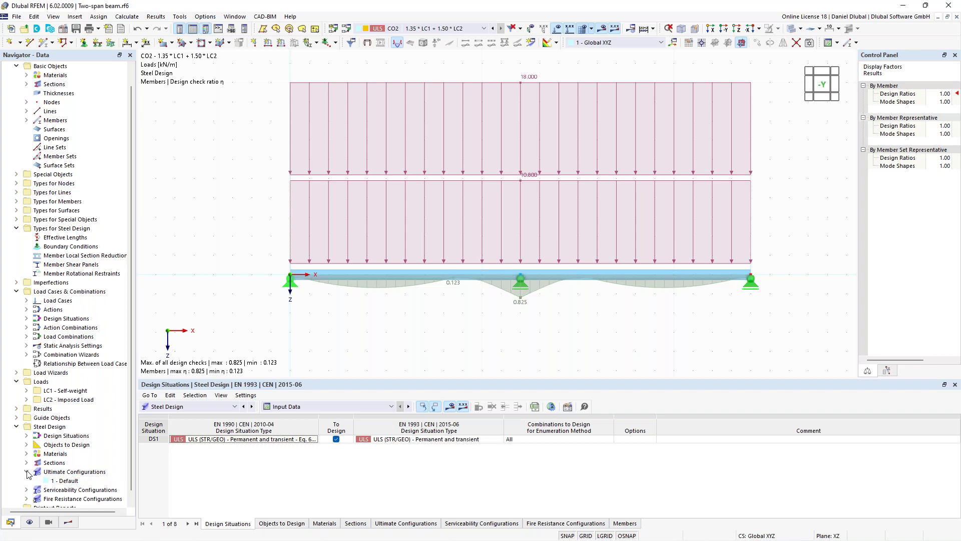
{"action": "right_click", "coordinate": [76, 484]}
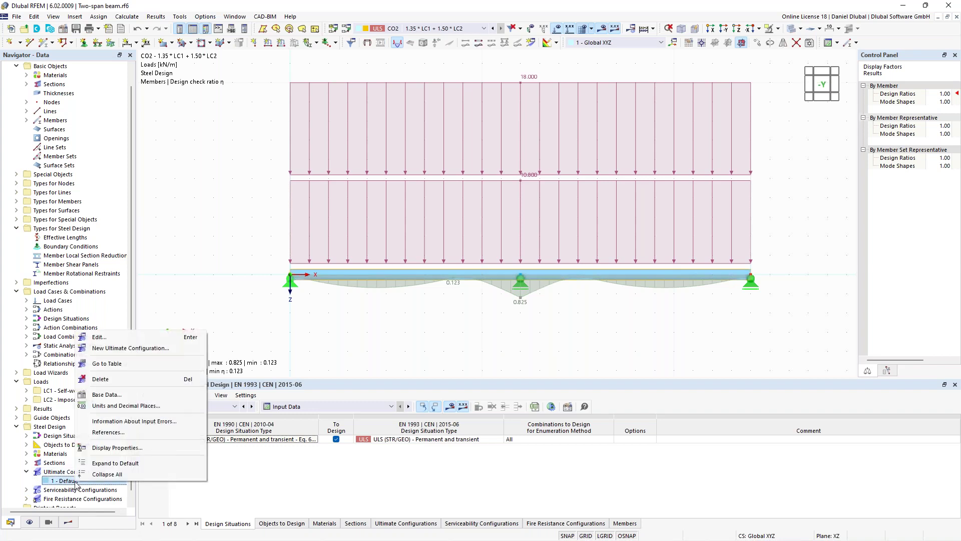
{"action": "left_click", "coordinate": [131, 338]}
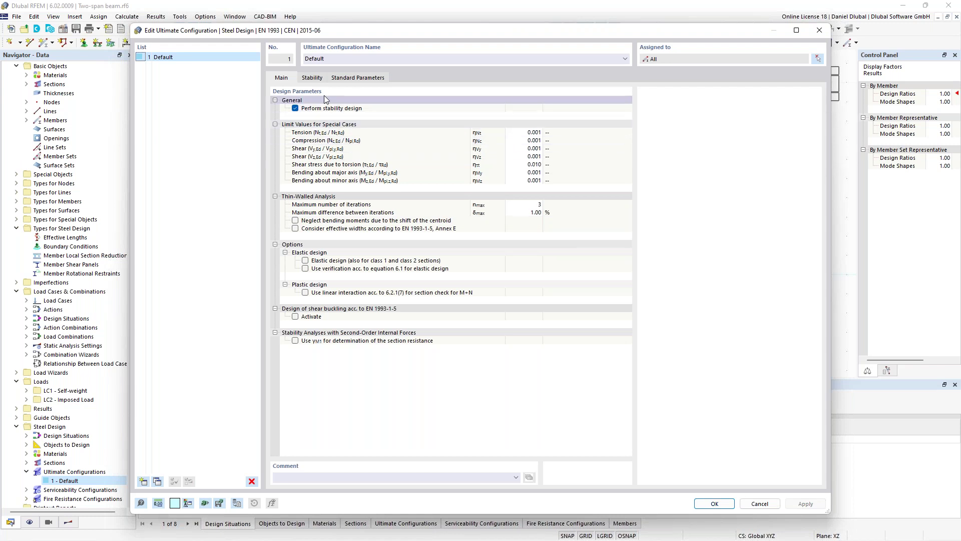
View the stability parameters, enable elastic design also for class 1 and class 2 sections, and confirm the configuration
{"action": "left_click", "coordinate": [311, 79]}
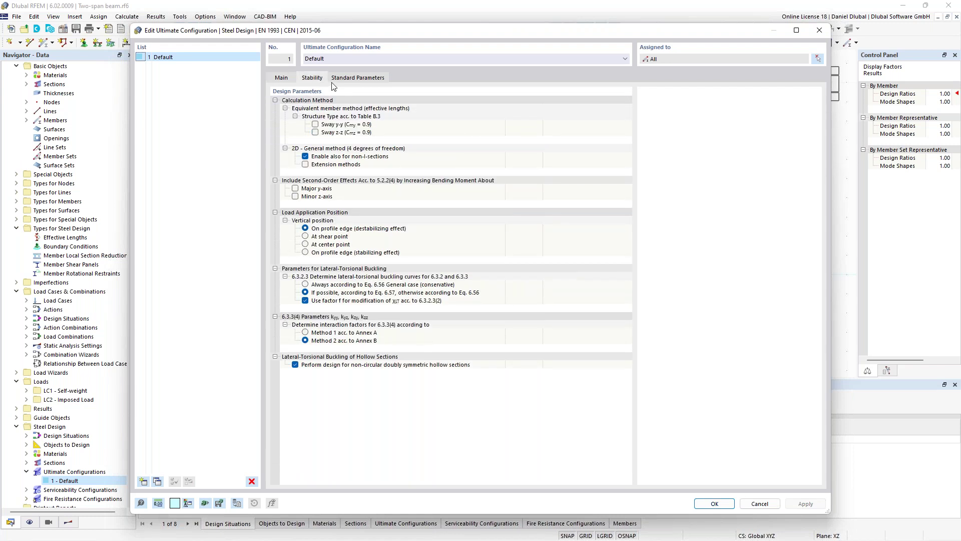
{"action": "left_click", "coordinate": [293, 79]}
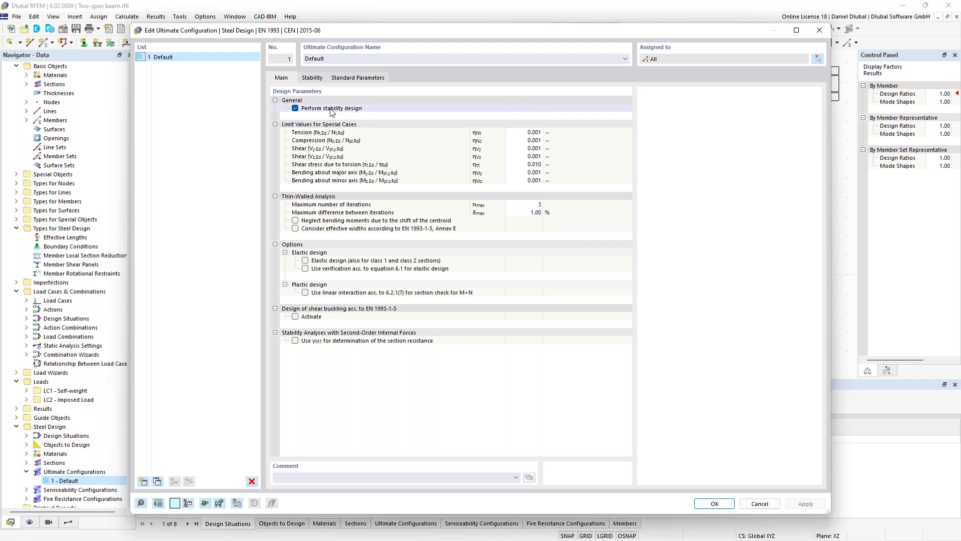
{"action": "left_click", "coordinate": [306, 260]}
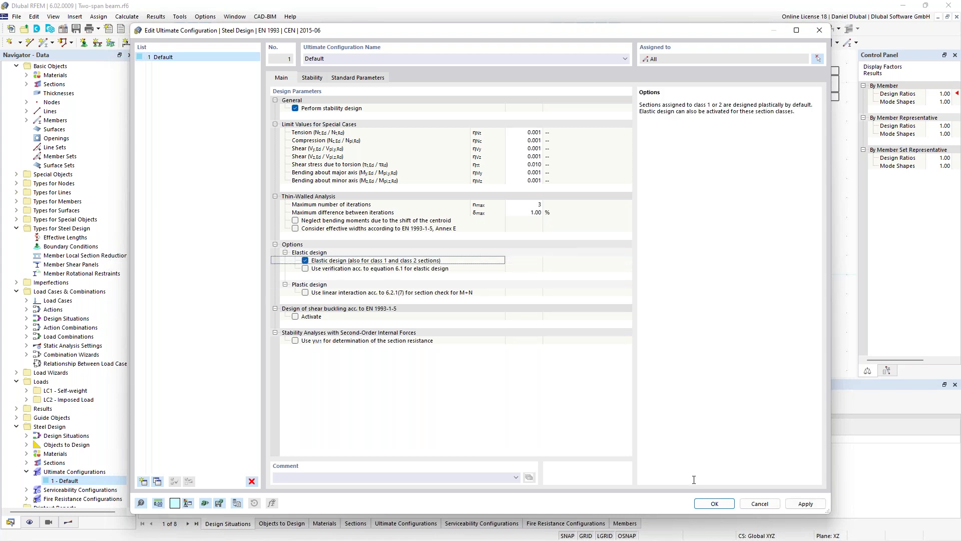
{"action": "left_click", "coordinate": [714, 503]}
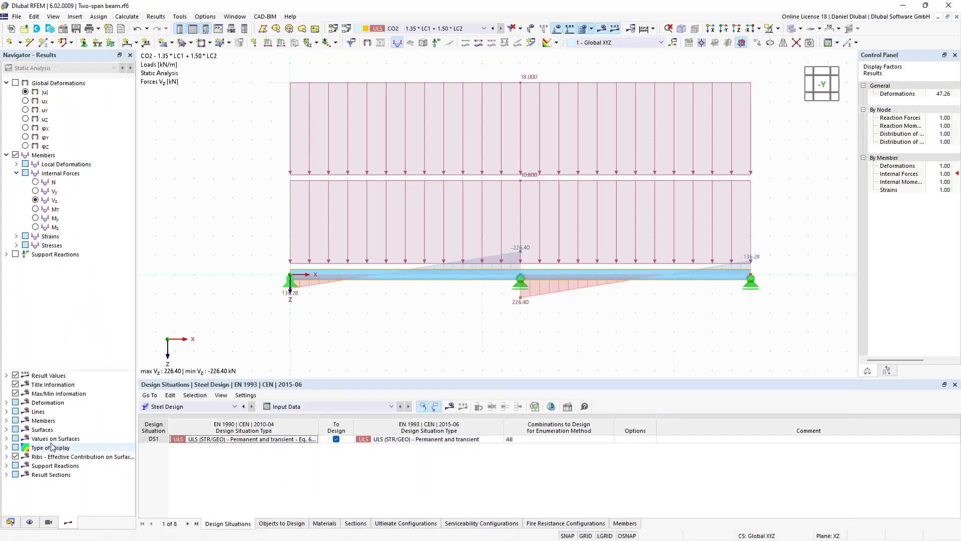
Check the ultimate configuration assigned to member 1 in the input data and recalculate the steel design
{"action": "left_click", "coordinate": [11, 522]}
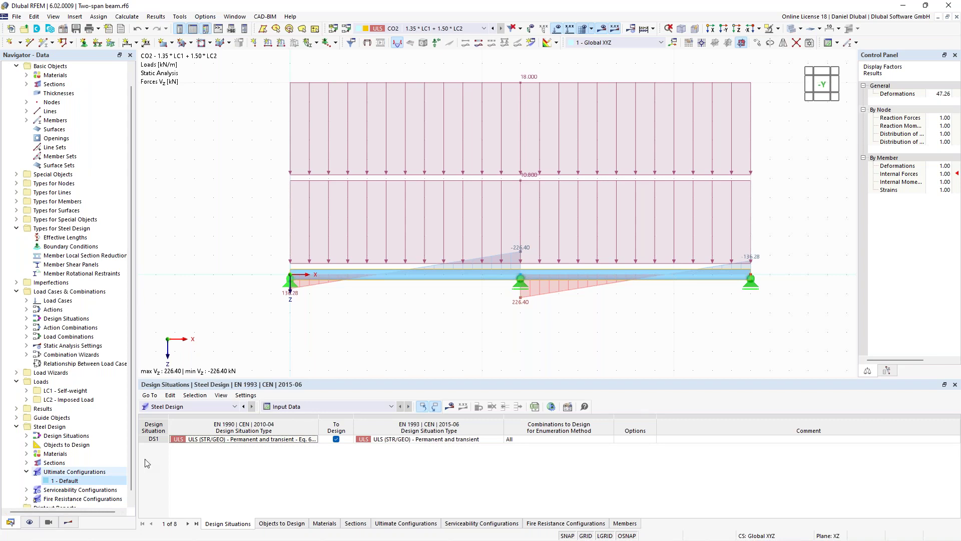
{"action": "left_click", "coordinate": [625, 524]}
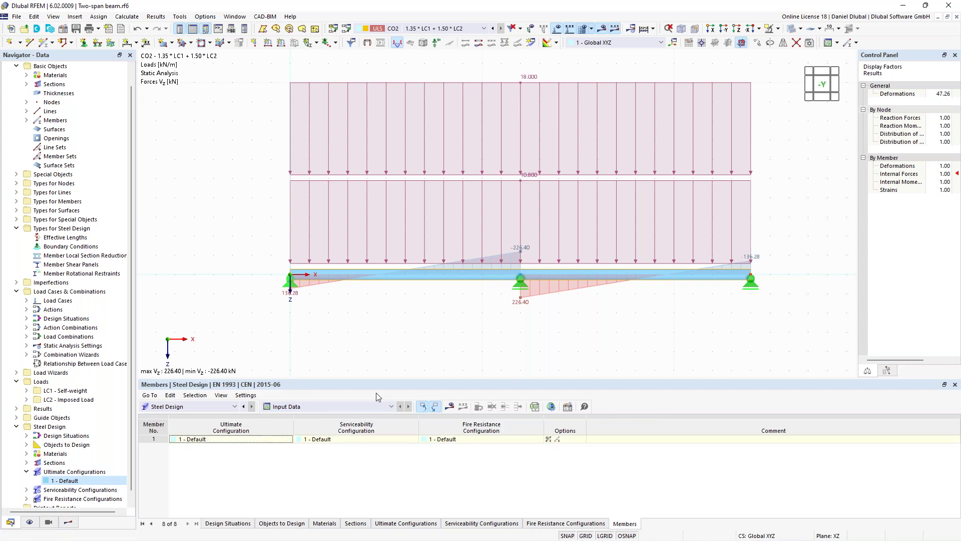
{"action": "left_click", "coordinate": [225, 441]}
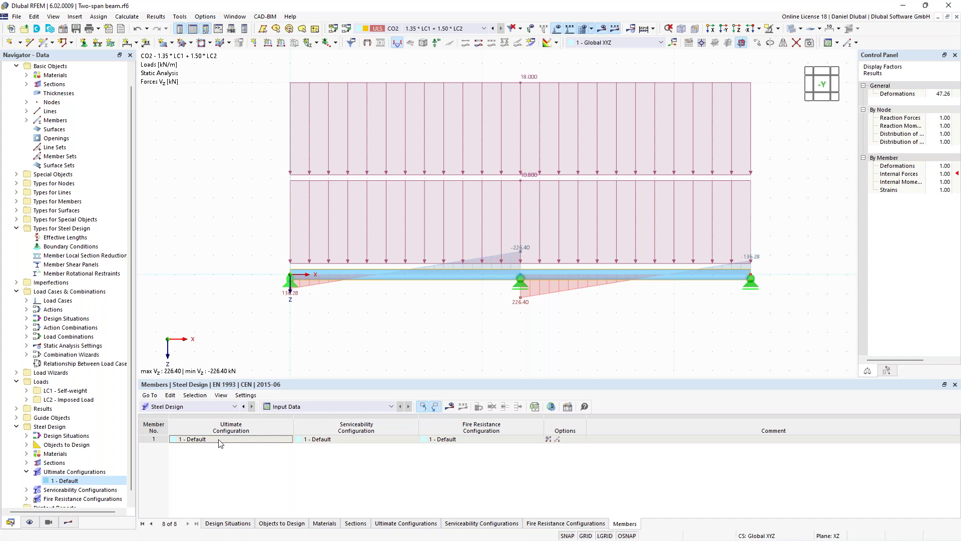
{"action": "left_click", "coordinate": [219, 443]}
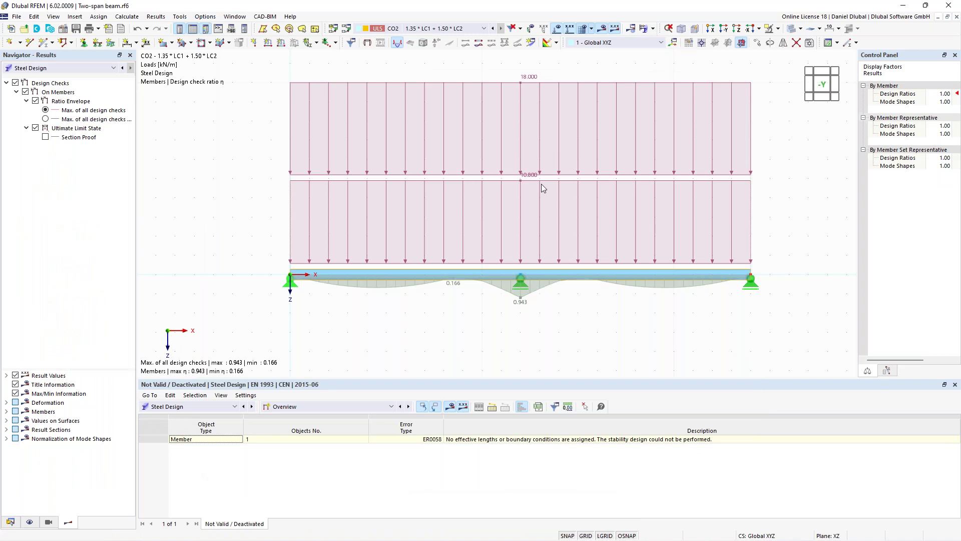
List the design ratios on members and open the details of the elastic bending check SP4200.03
{"action": "left_click", "coordinate": [335, 407]}
{"action": "left_click", "coordinate": [337, 432]}
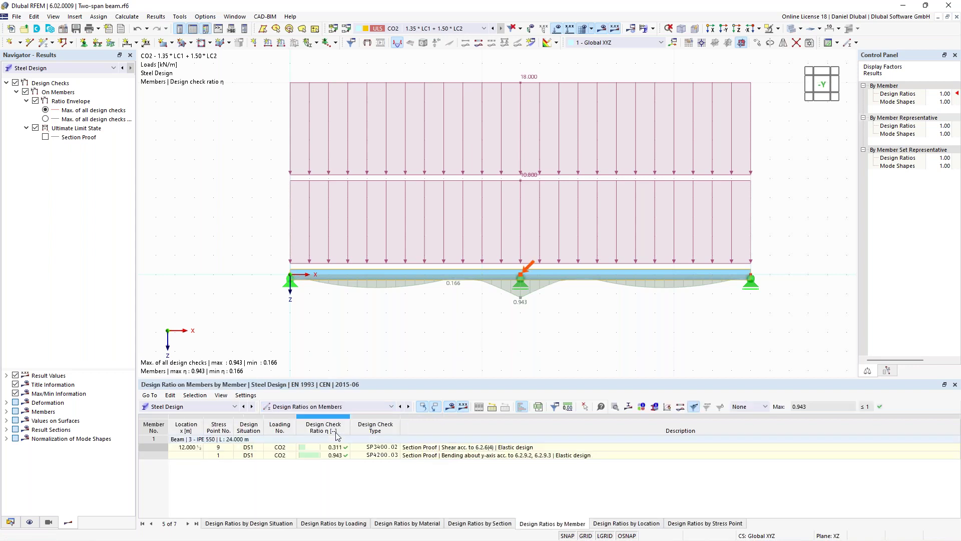
{"action": "left_click", "coordinate": [410, 456]}
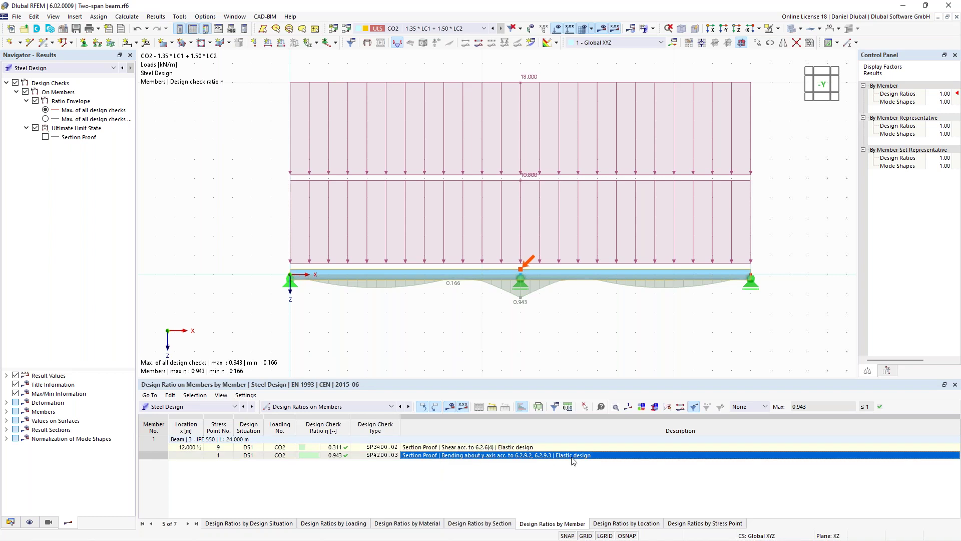
{"action": "double_click", "coordinate": [418, 456]}
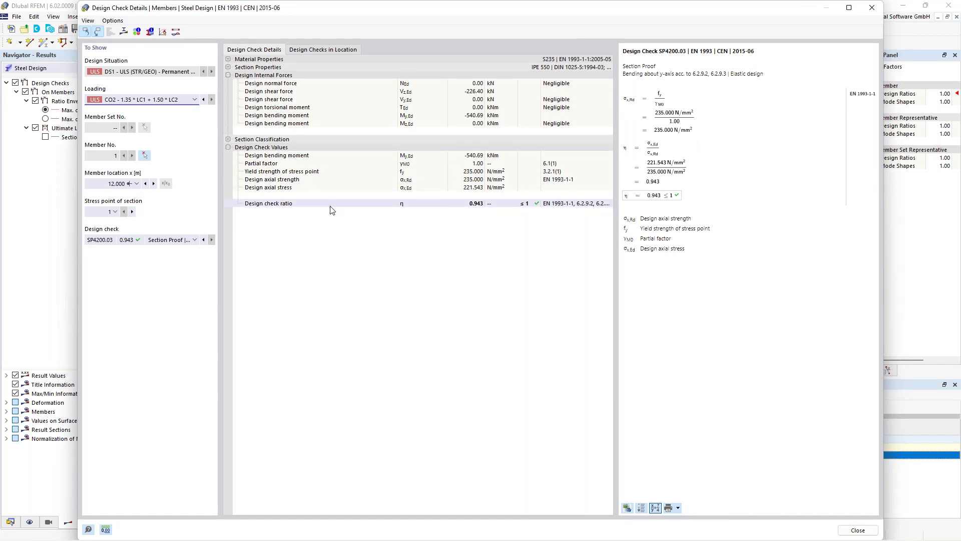
Examine the elastic check's design ratio, yield strength, design axial strength and design axial stress with their formulas
{"action": "left_click", "coordinate": [473, 204]}
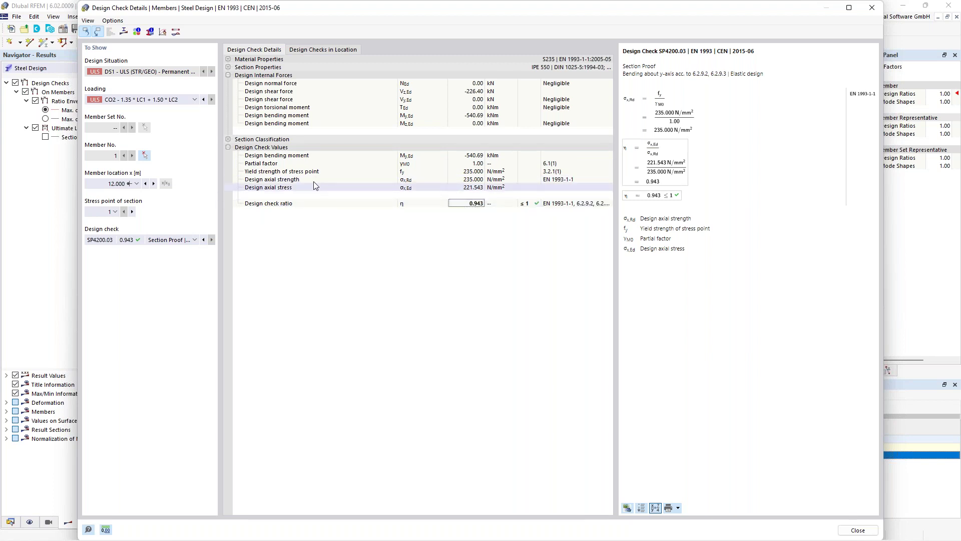
{"action": "left_click", "coordinate": [563, 172]}
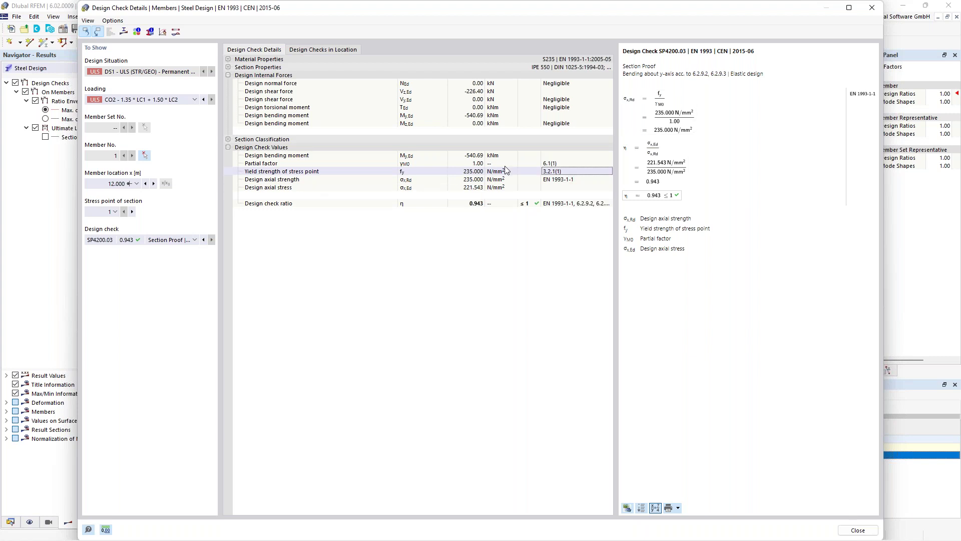
{"action": "left_click", "coordinate": [474, 180]}
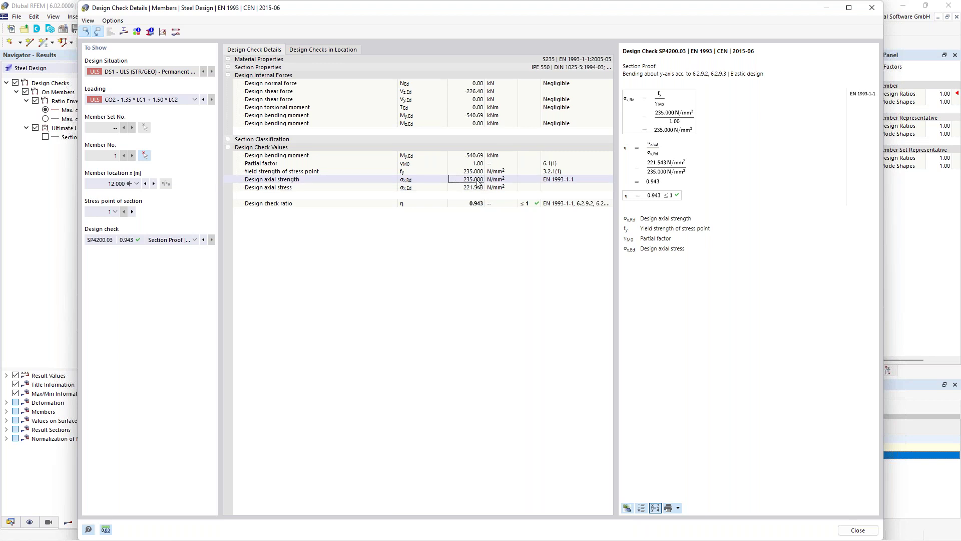
{"action": "left_click", "coordinate": [475, 188]}
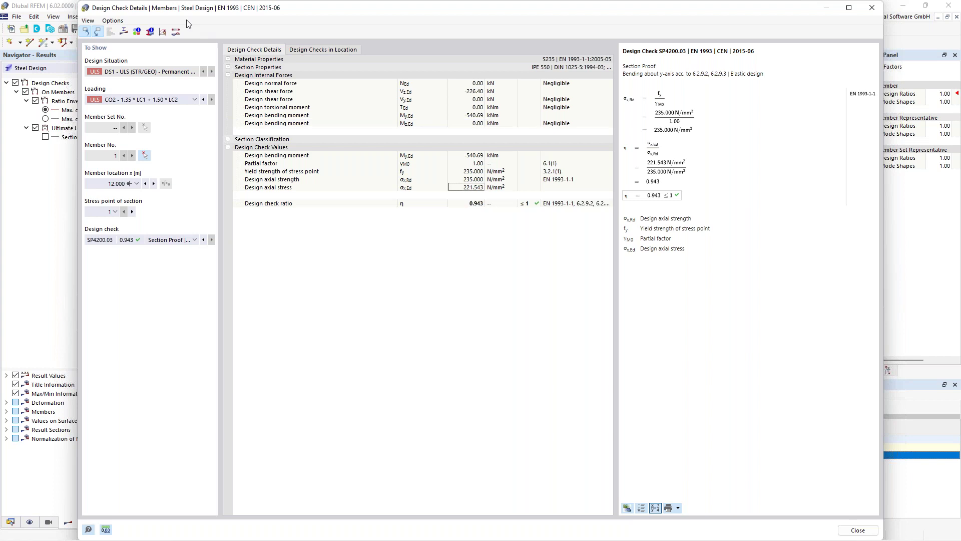
Open the results diagram in the section for the elastic bending check and display the stresses as a colour plot
{"action": "left_click", "coordinate": [124, 32]}
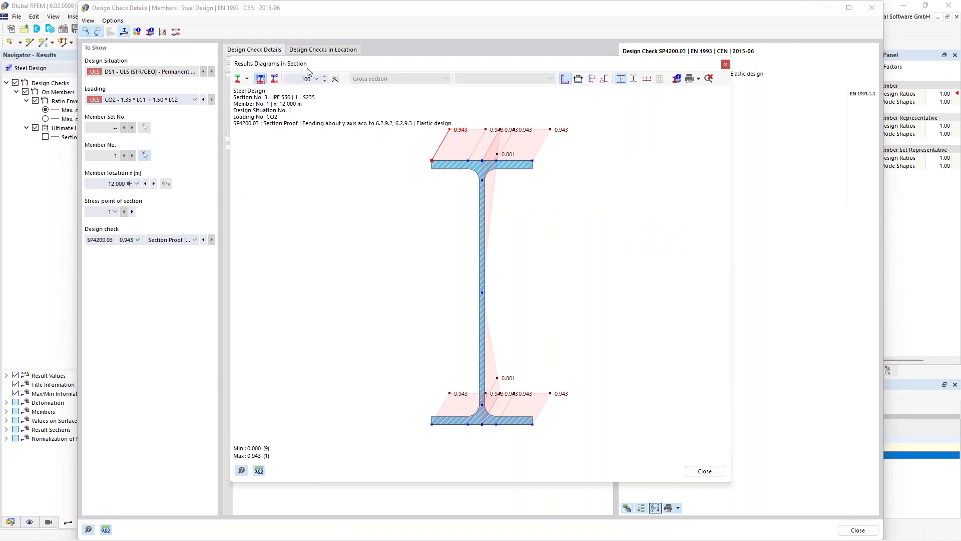
{"action": "left_click", "coordinate": [247, 78]}
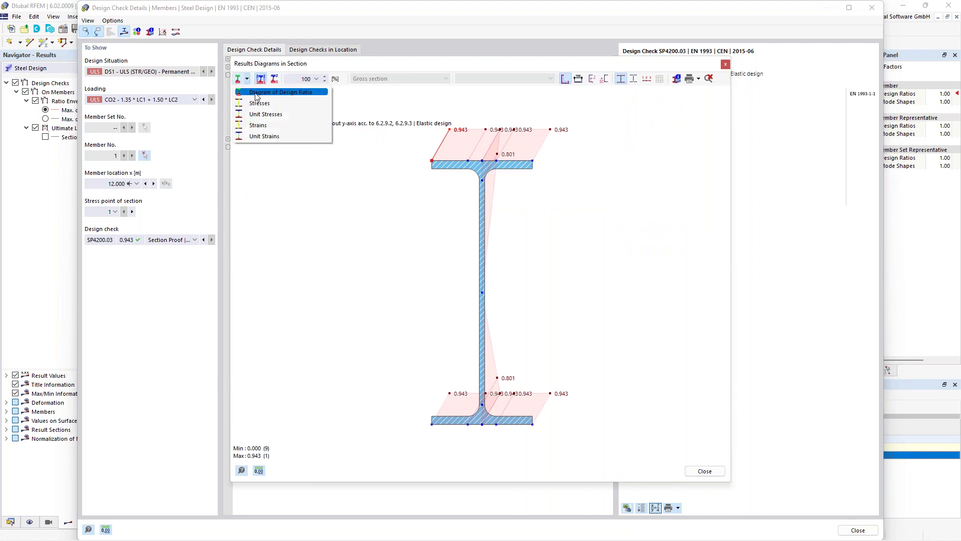
{"action": "left_click", "coordinate": [286, 103]}
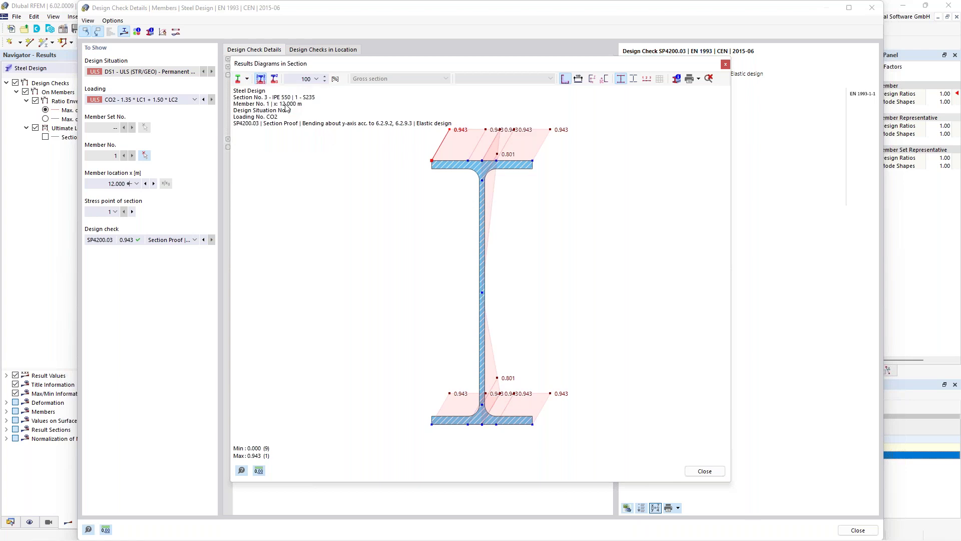
{"action": "left_click", "coordinate": [275, 79]}
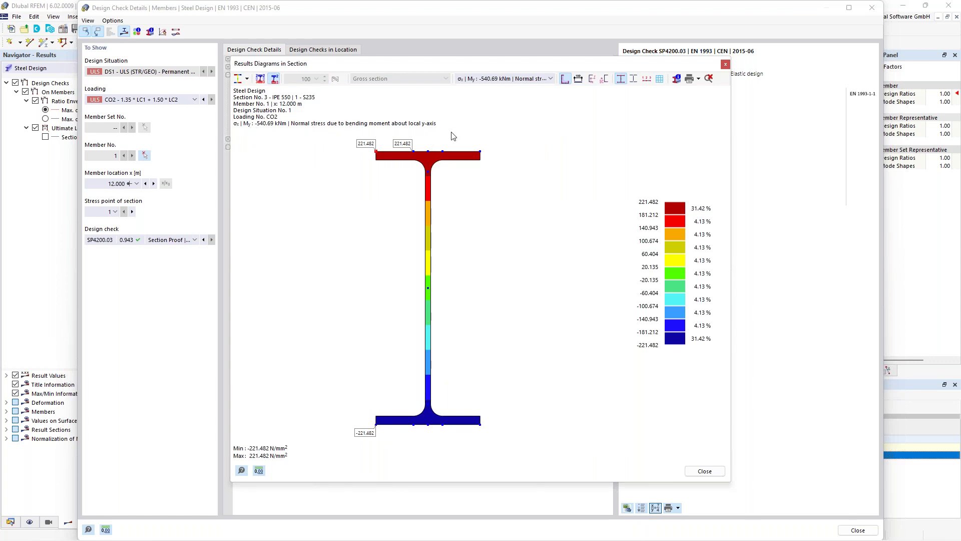
Show the shear stress due to shear force in the local z-axis, and return to the normal stress due to bending about the local y-axis
{"action": "left_click", "coordinate": [510, 81]}
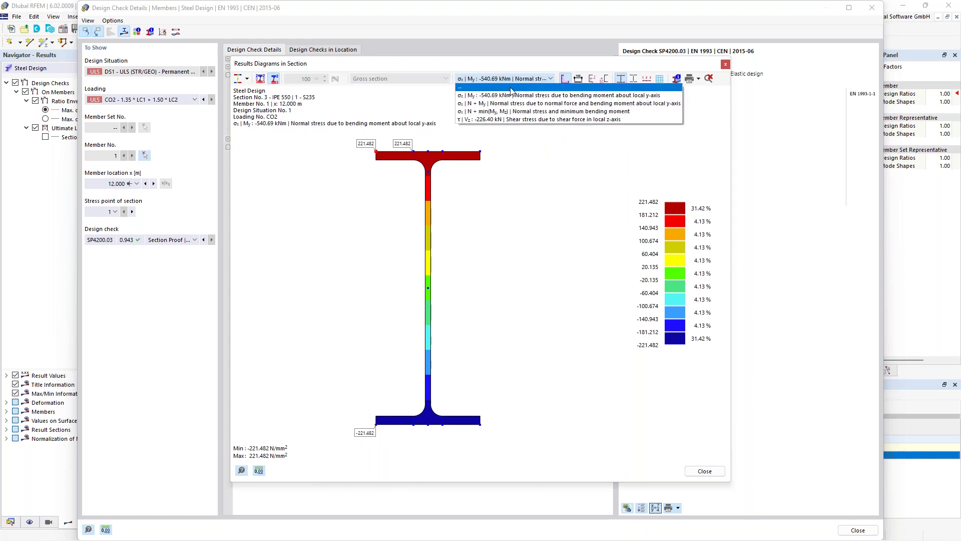
{"action": "left_click", "coordinate": [531, 121]}
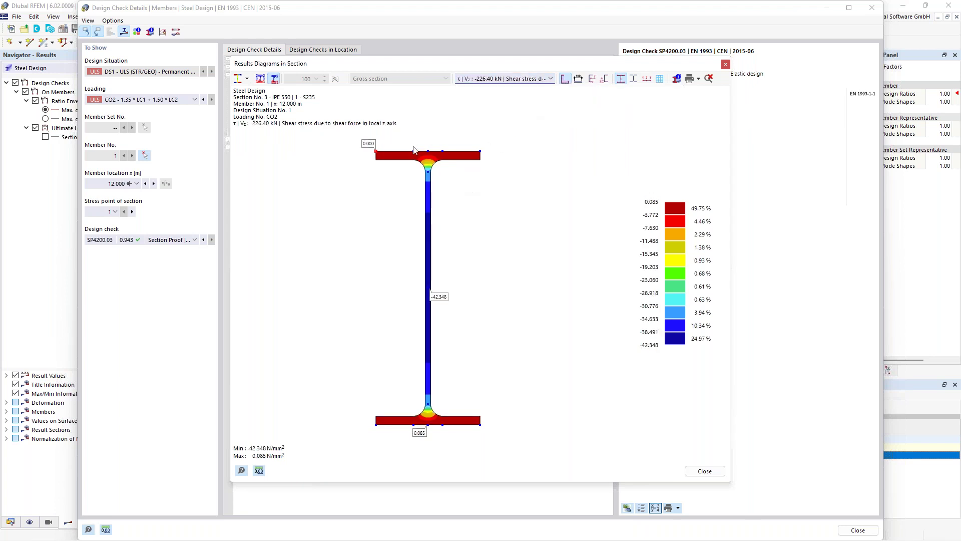
{"action": "left_click", "coordinate": [515, 79]}
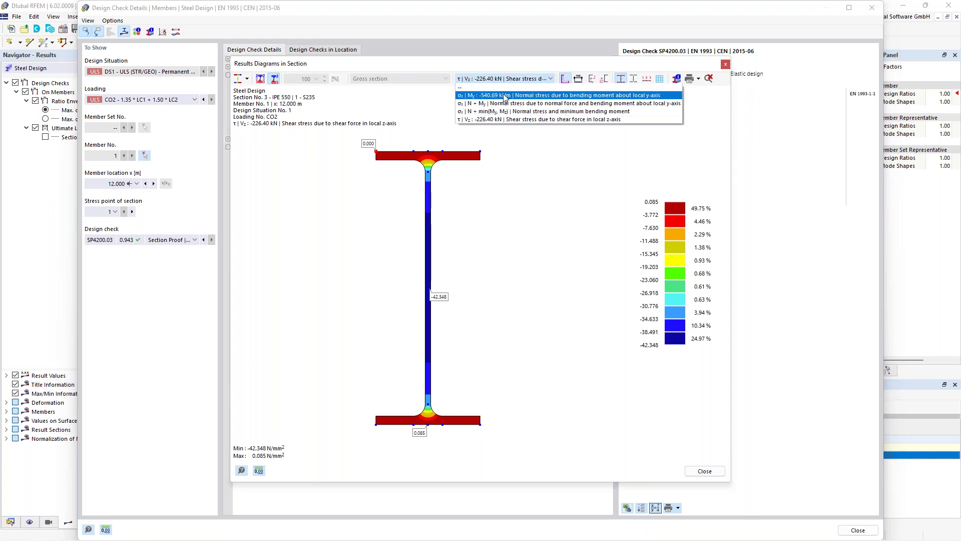
{"action": "left_click", "coordinate": [504, 97]}
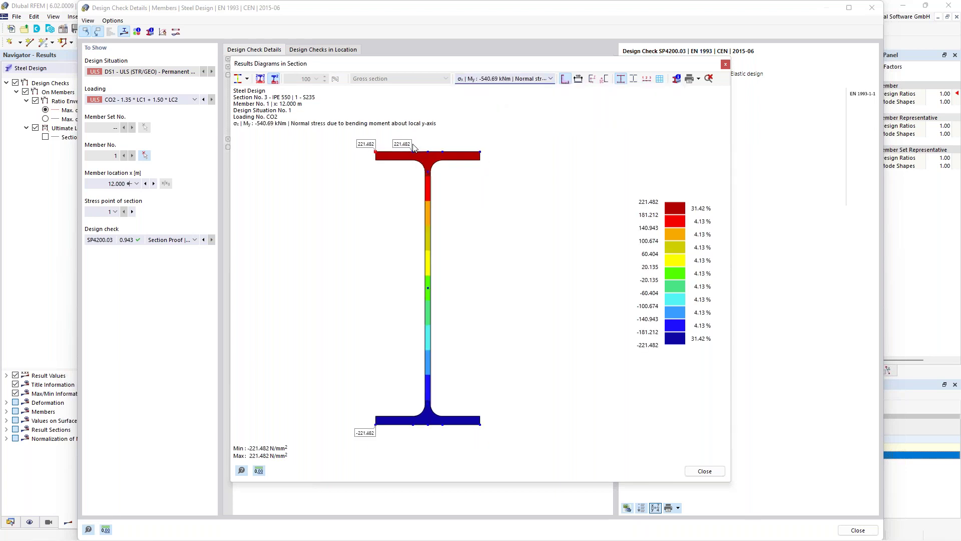
{"action": "middle_click_drag", "start_coordinate": [390, 189], "coordinate": [426, 187]}
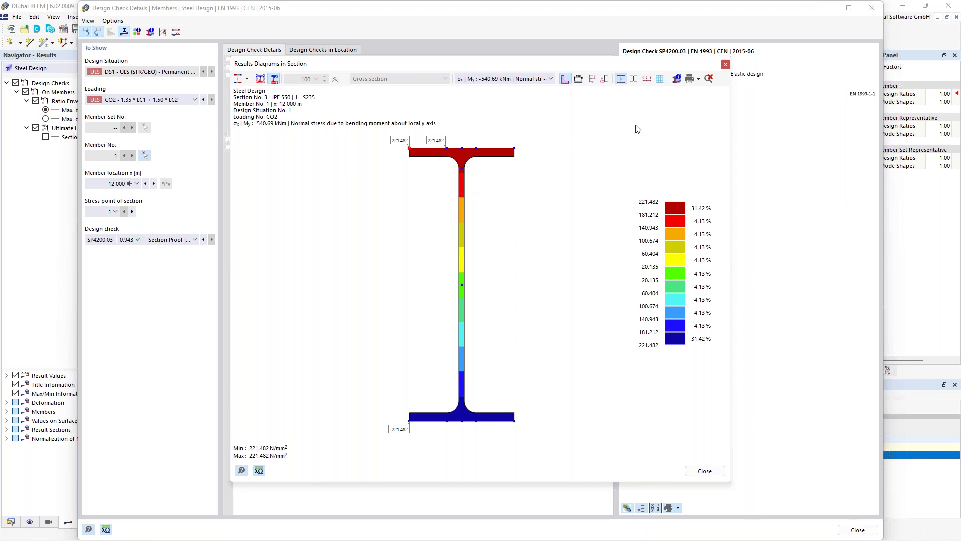
Overlay the thin-walled model on the section's stress plot and examine the stress points on the upper flange
{"action": "left_click", "coordinate": [634, 79]}
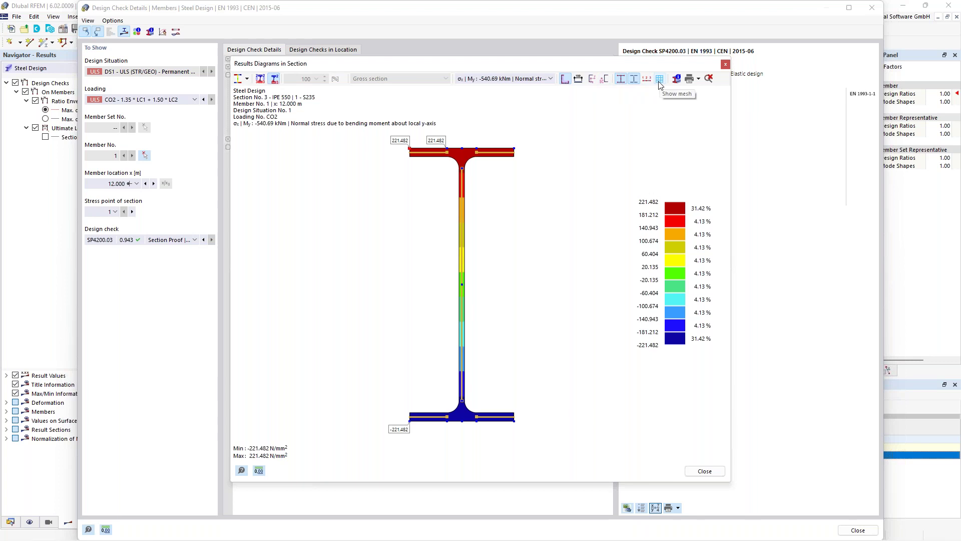
{"action": "left_click", "coordinate": [621, 79]}
{"action": "left_click", "coordinate": [446, 149]}
{"action": "left_click", "coordinate": [409, 149]}
Compare the design check at stress points 2 and 1, and close the check details and the section diagram
{"action": "left_click", "coordinate": [133, 211]}
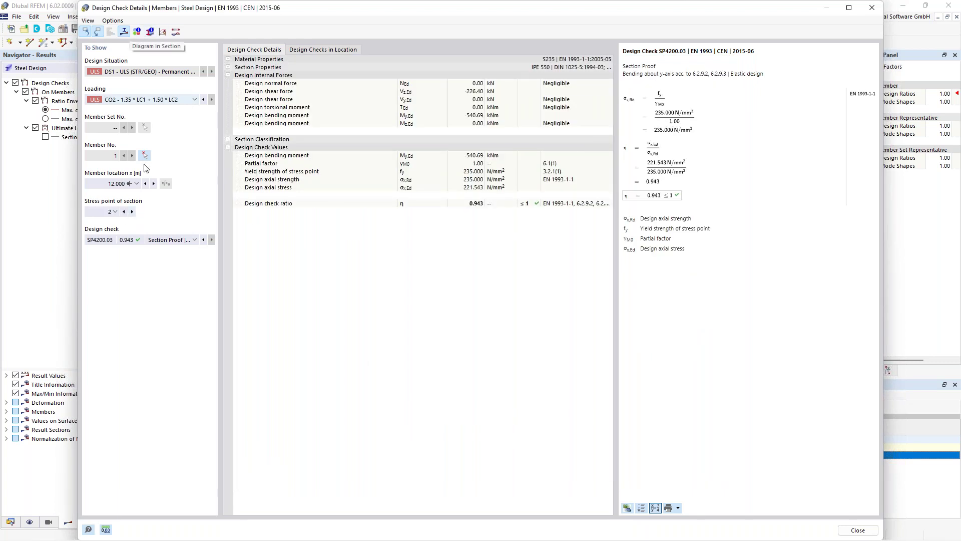
{"action": "left_click", "coordinate": [124, 211]}
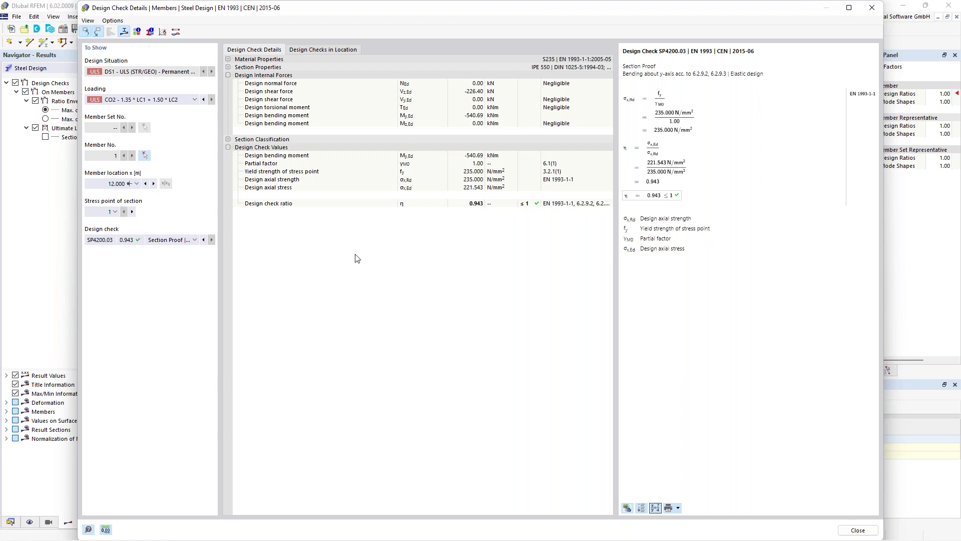
{"action": "left_click", "coordinate": [872, 8]}
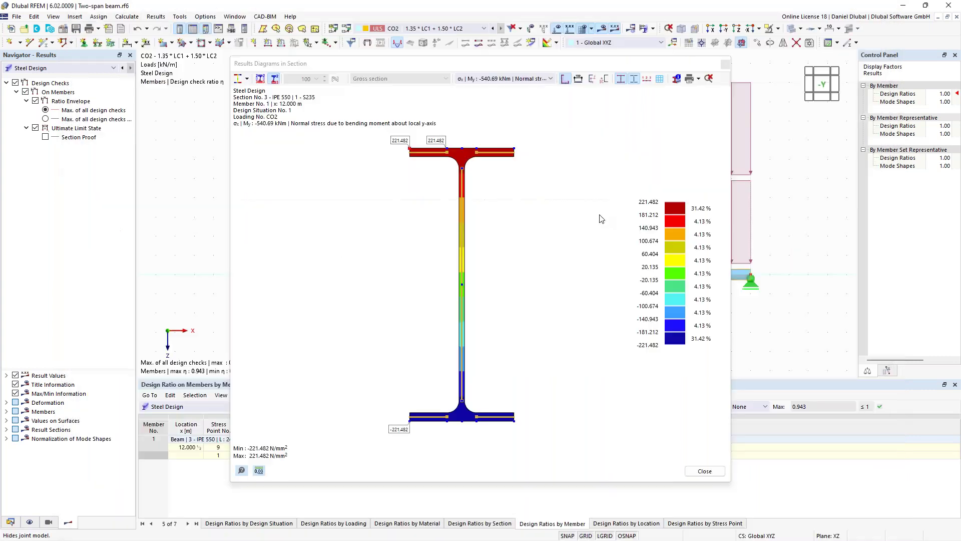
{"action": "left_click", "coordinate": [726, 64]}
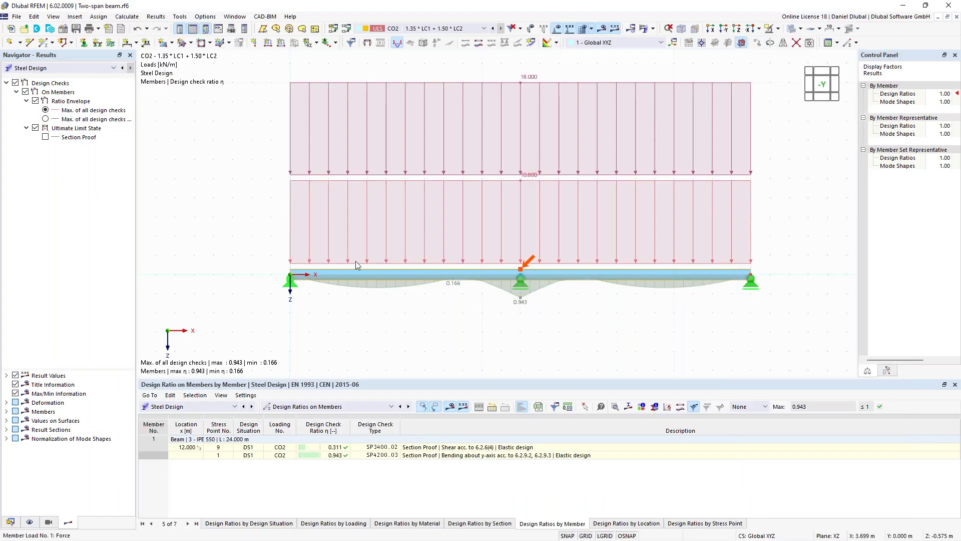
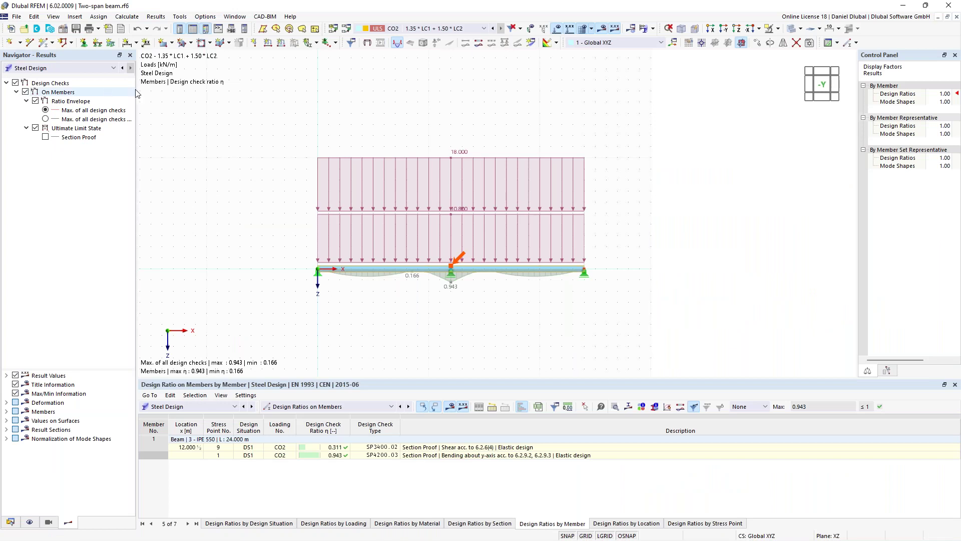
Delete the entire two-span beam together with its supports and loads
{"action": "left_click_drag", "start_coordinate": [254, 96], "coordinate": [608, 326]}
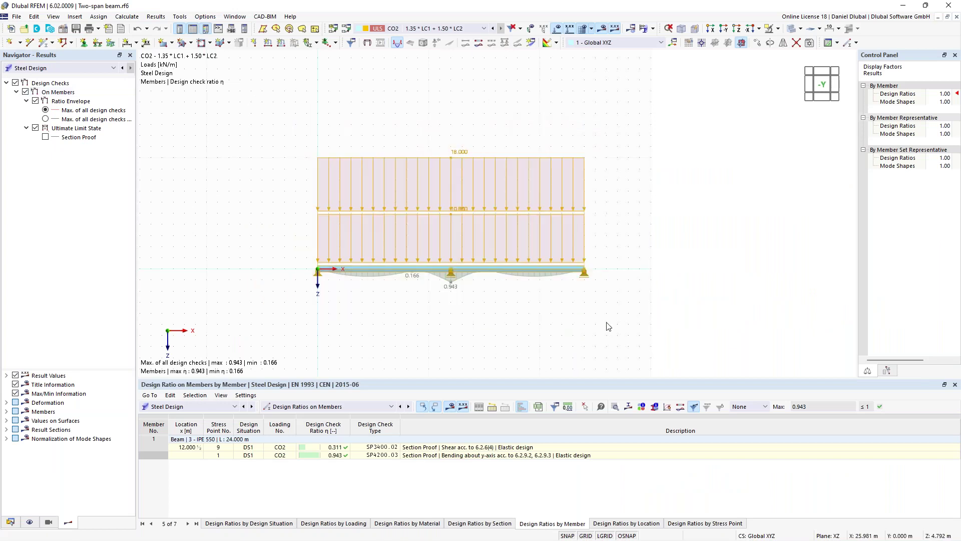
{"action": "key", "text": "Delete"}
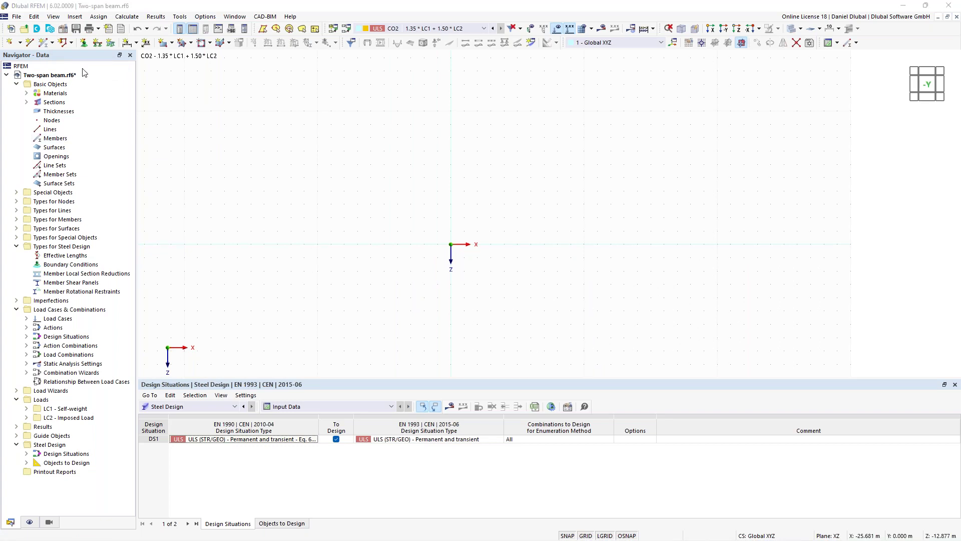
Create a vertical beam-type member in HEB 300, S235, from the origin to X 0, Z -8 m
{"action": "left_click", "coordinate": [44, 43]}
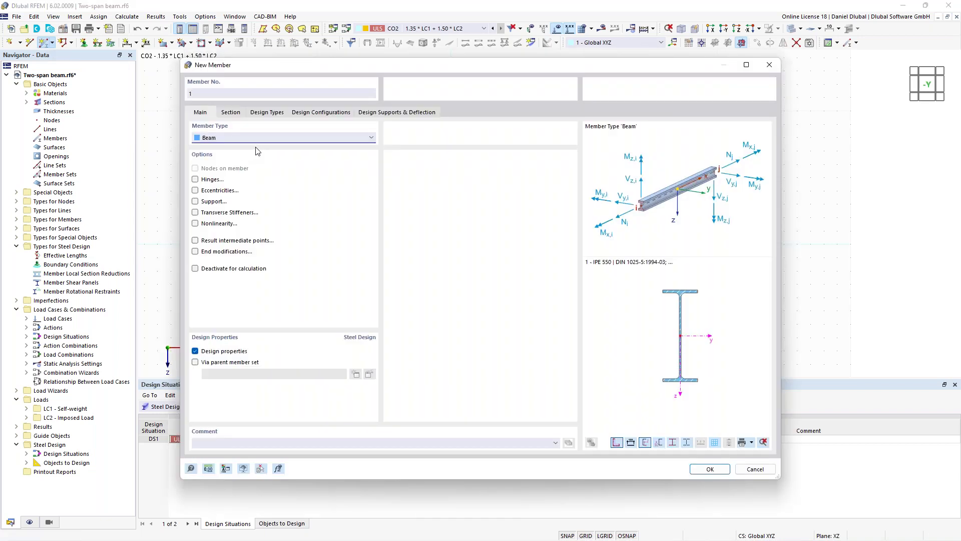
{"action": "left_click", "coordinate": [235, 114]}
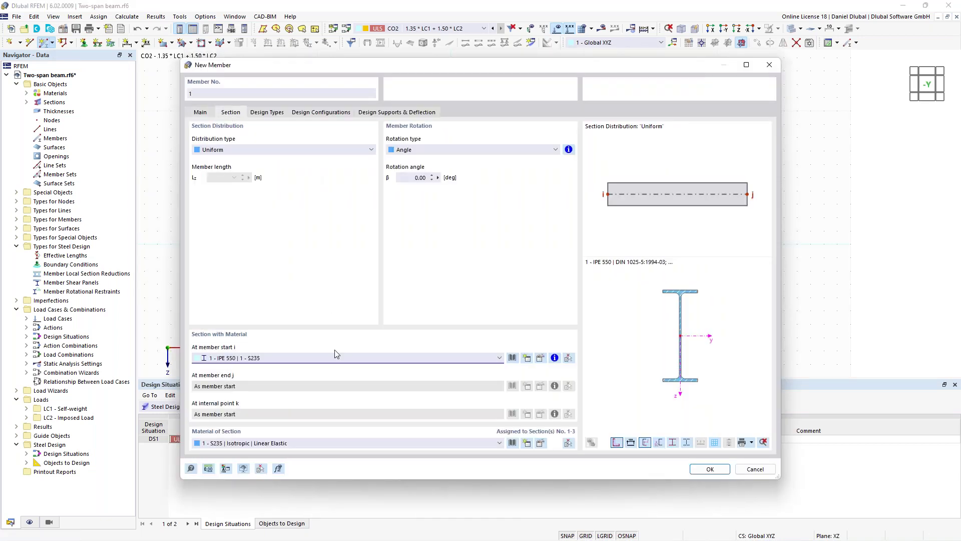
{"action": "left_click", "coordinate": [482, 358]}
{"action": "left_click", "coordinate": [470, 379]}
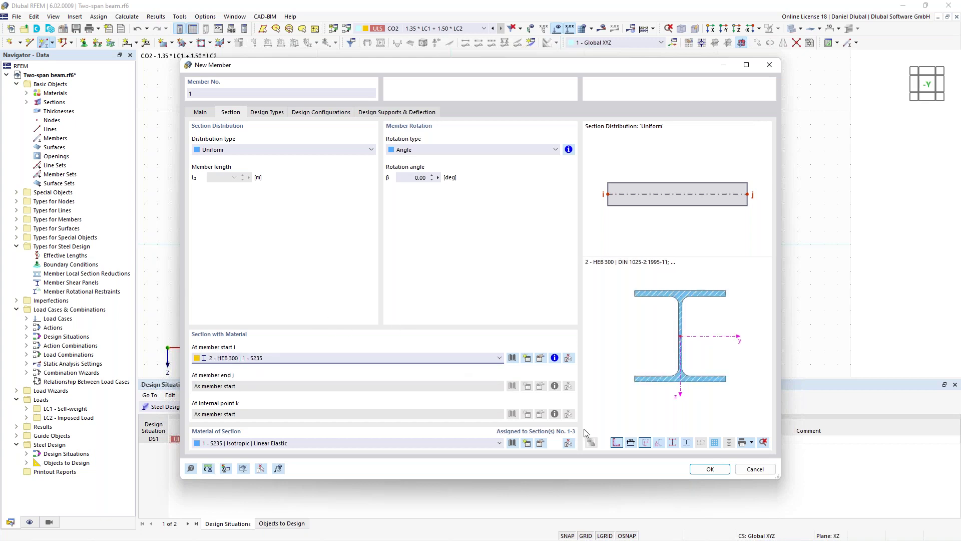
{"action": "left_click", "coordinate": [709, 469]}
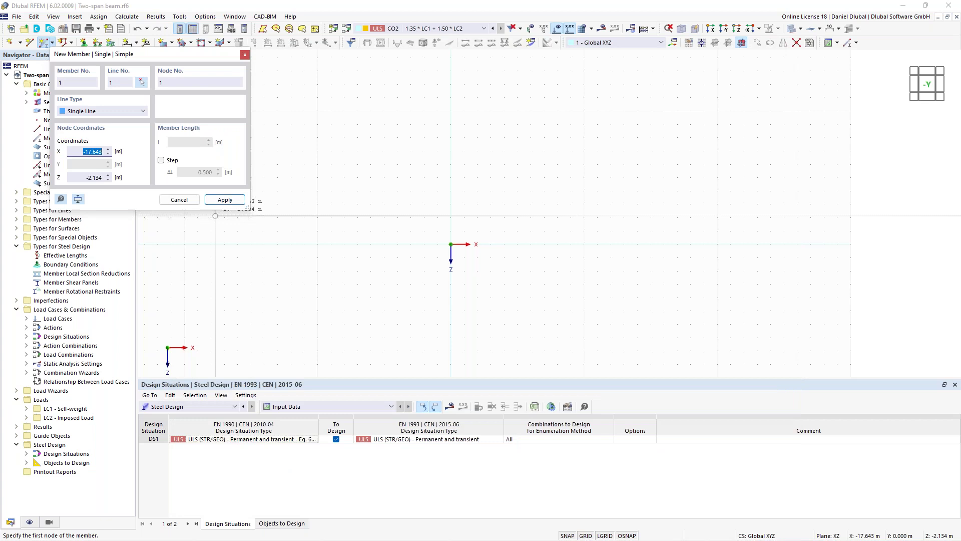
{"action": "left_click", "coordinate": [451, 244]}
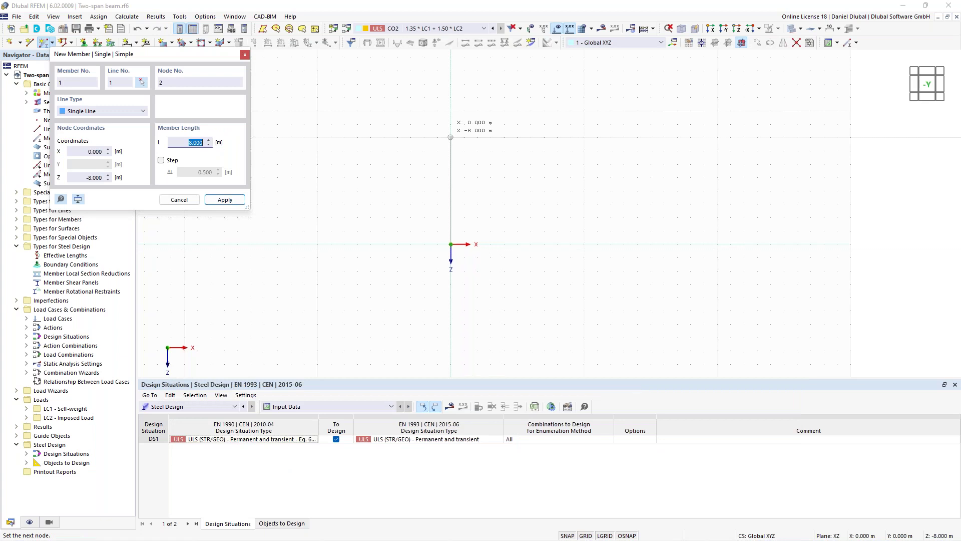
{"action": "left_click", "coordinate": [451, 136]}
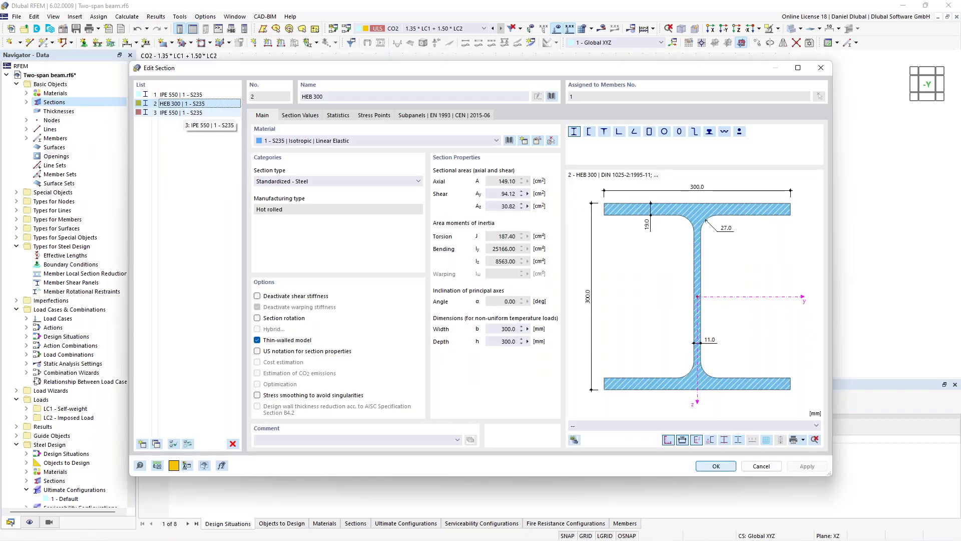
Duplicate section 1 (IPE 550) in the section list and change the copy to IPE 450 per DIN 1025-5:1994-03; Euronorm 19-57
{"action": "left_click", "coordinate": [198, 96]}
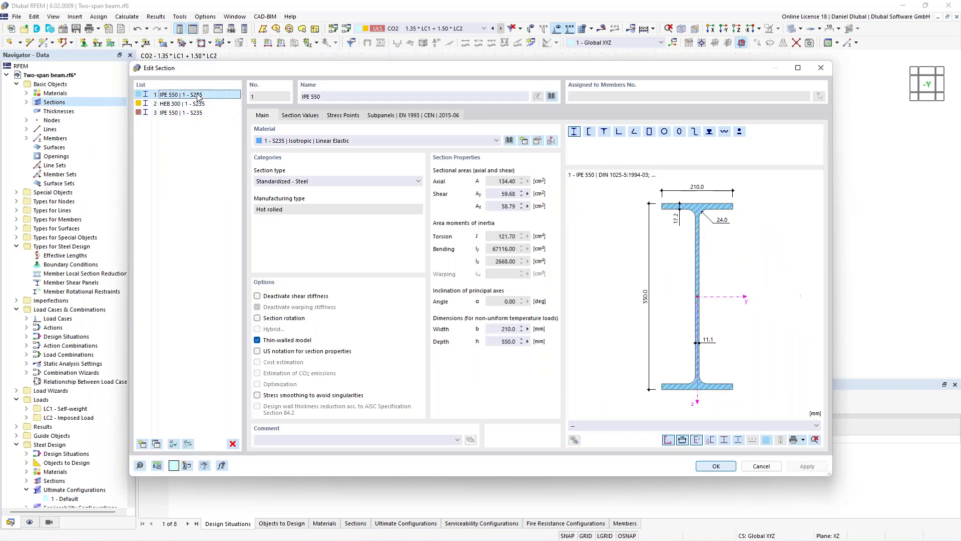
{"action": "left_click", "coordinate": [157, 444]}
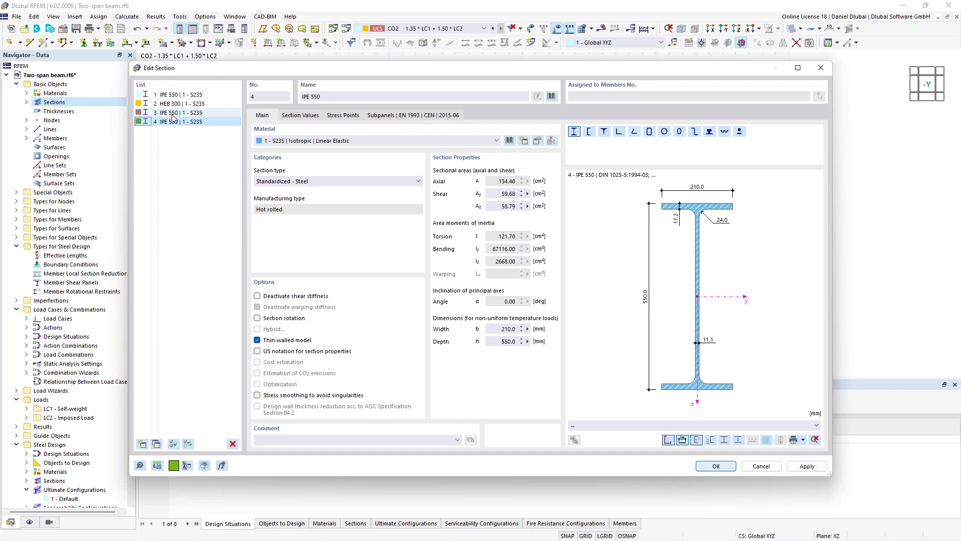
{"action": "left_click", "coordinate": [173, 114]}
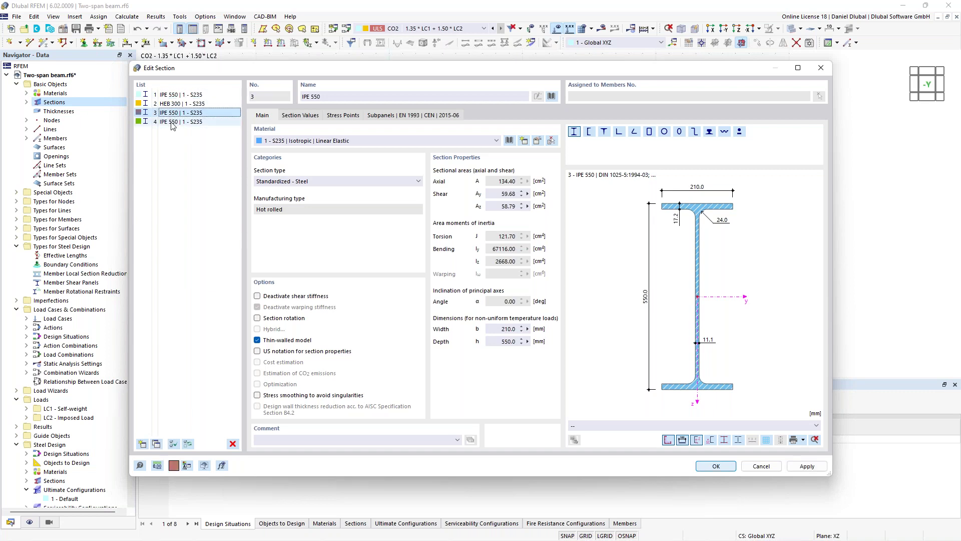
{"action": "left_click", "coordinate": [181, 122]}
{"action": "left_click", "coordinate": [314, 96]}
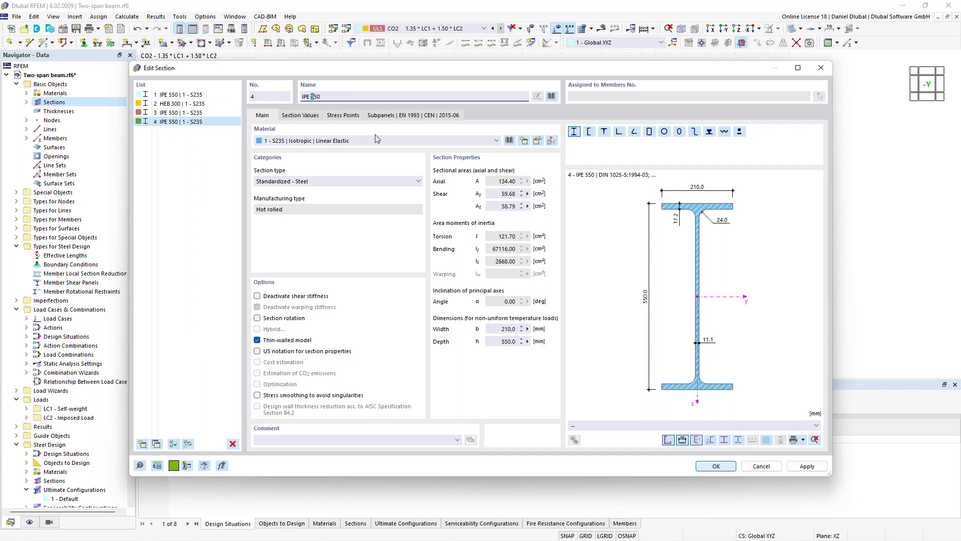
{"action": "type", "text": "4"}
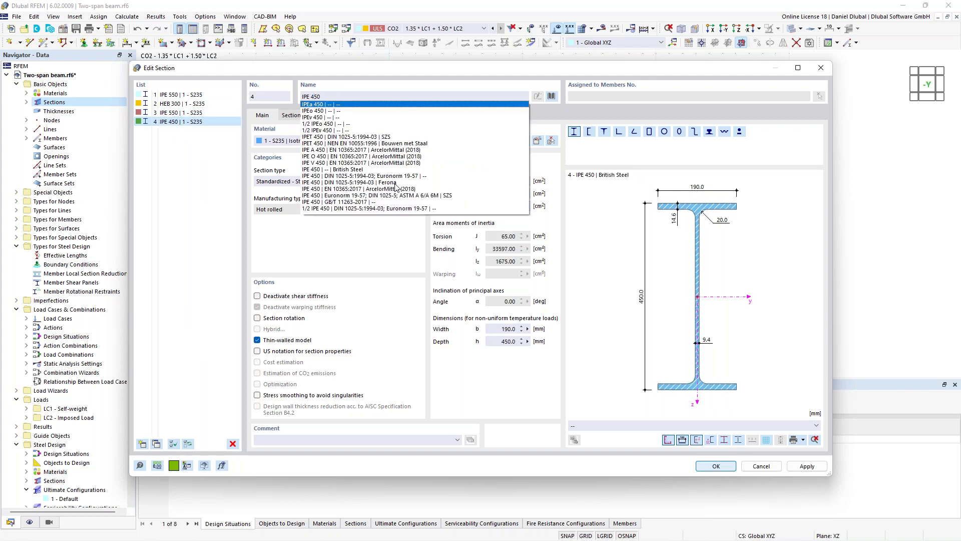
{"action": "left_click", "coordinate": [387, 176]}
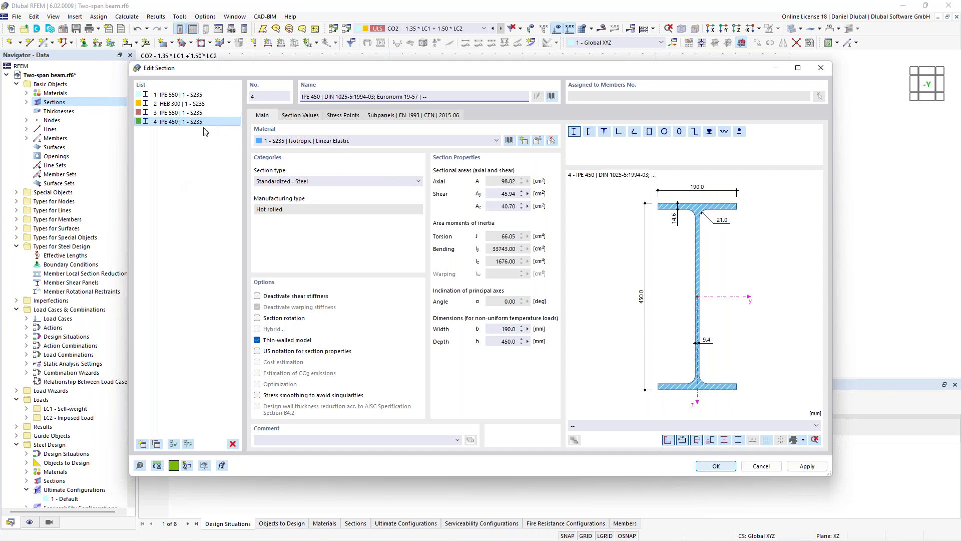
Add another copied section, set it to HEB 180 in S235, and confirm the section edits
{"action": "left_click", "coordinate": [156, 443]}
{"action": "double_click", "coordinate": [326, 97]}
{"action": "type", "text": "180"}
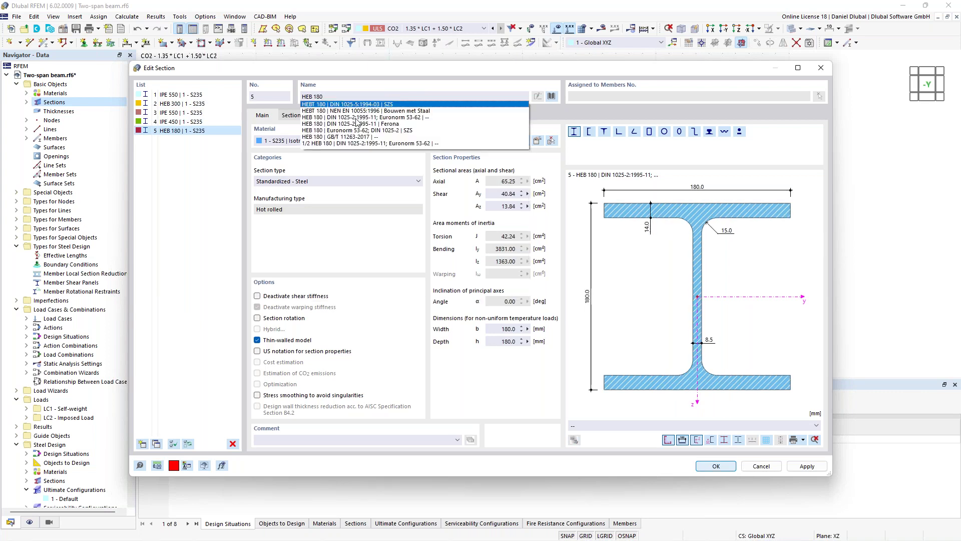
{"action": "key", "text": "Escape"}
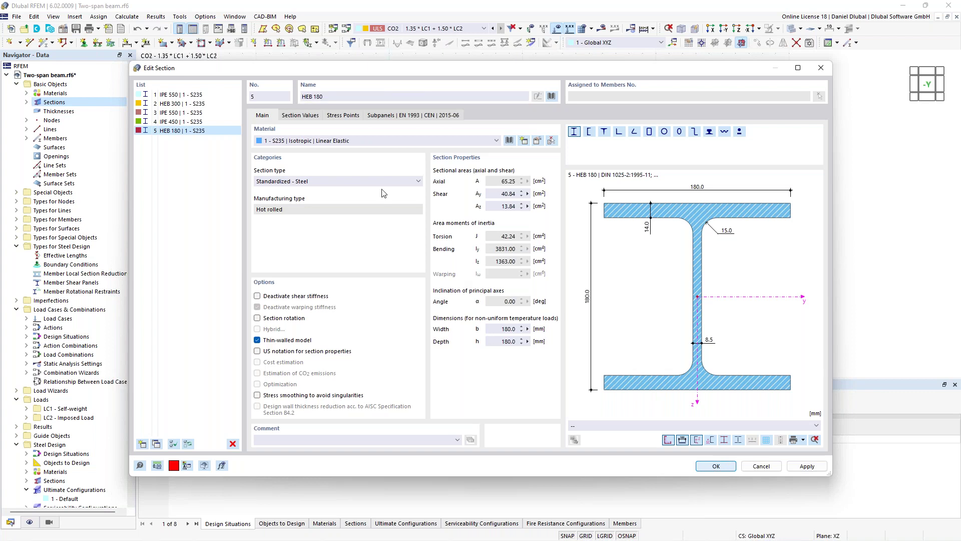
{"action": "key", "text": "Return"}
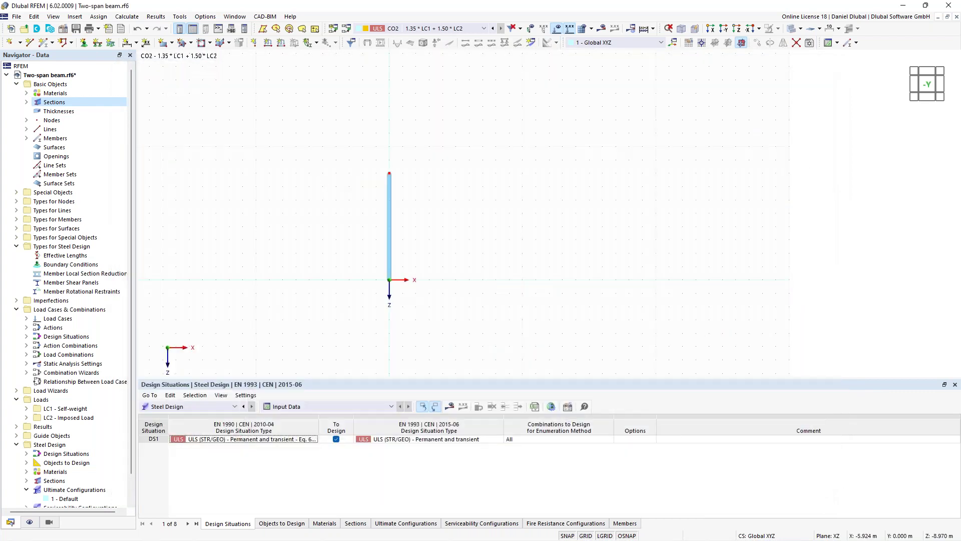
Create a horizontal 15 m beam in IPE 550, S235, starting from the column's top node along +X
{"action": "scroll", "coordinate": [373, 176], "scroll_direction": "up", "scroll_amount": 2}
{"action": "middle_click_drag", "start_coordinate": [373, 177], "coordinate": [325, 158]}
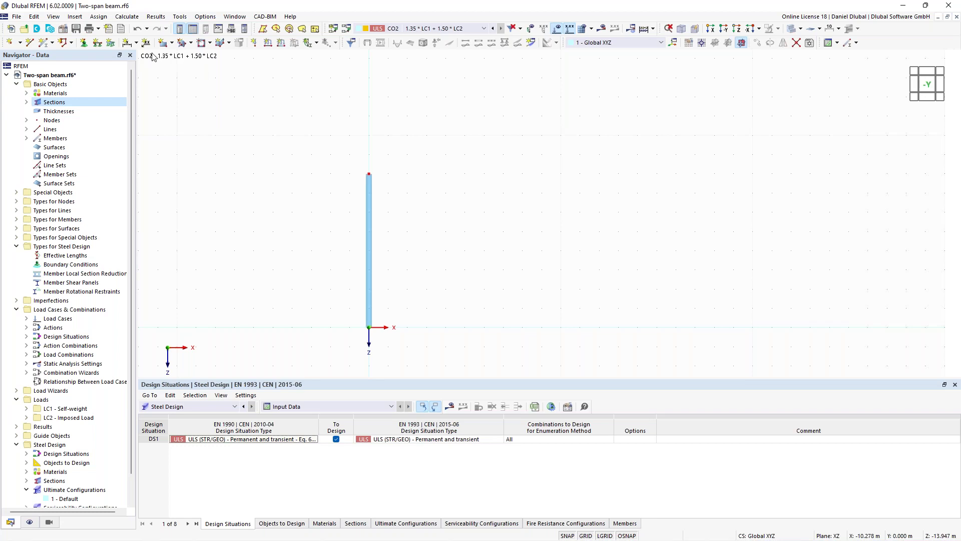
{"action": "left_click", "coordinate": [46, 44]}
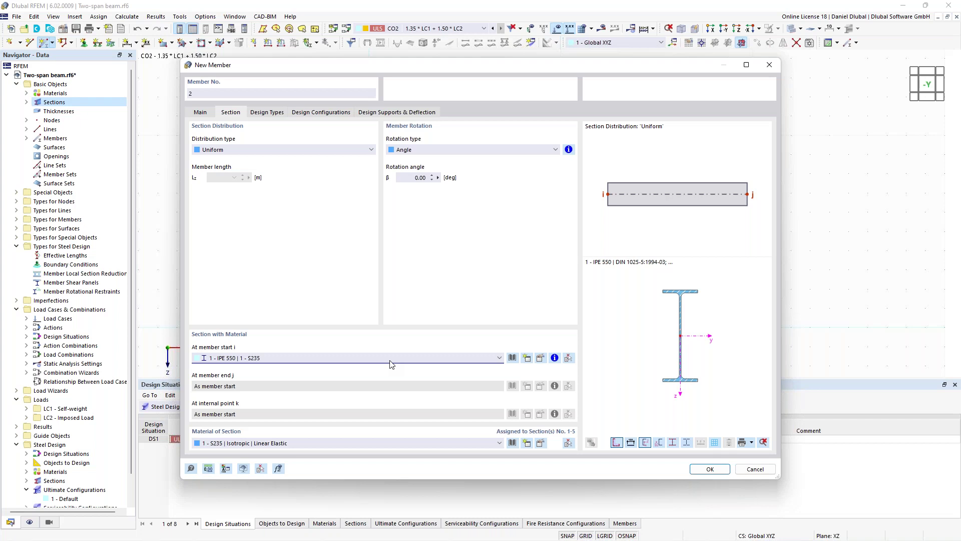
{"action": "key", "text": "Return"}
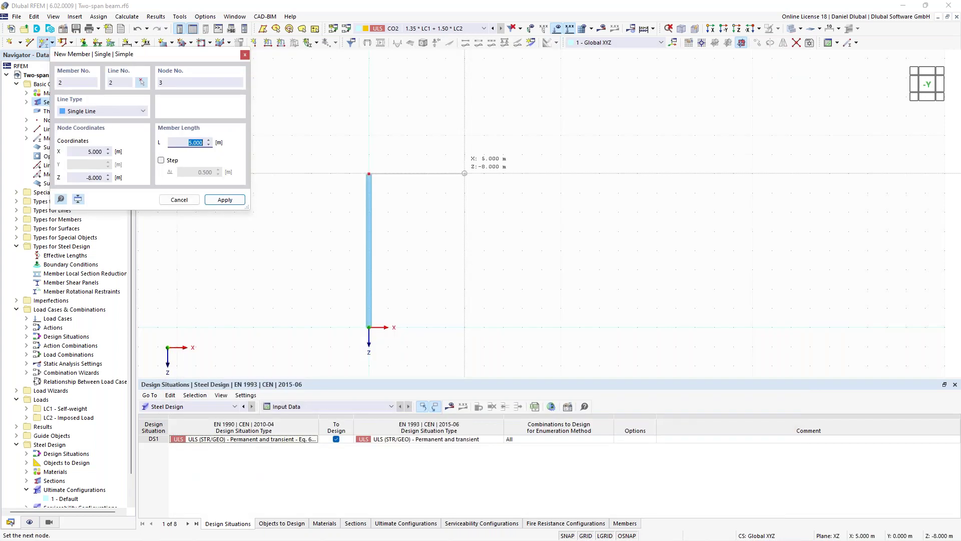
{"action": "type", "text": "15"}
{"action": "key", "text": "Return"}
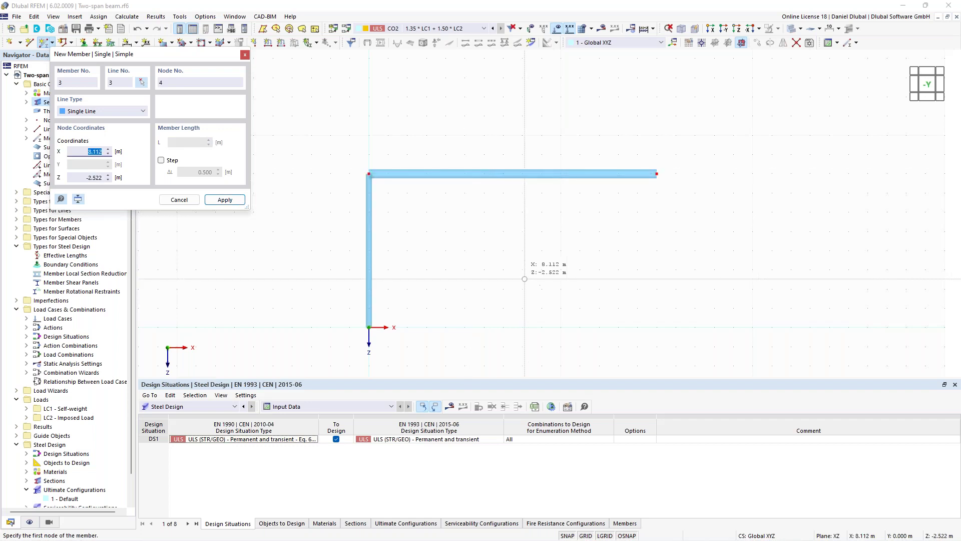
{"action": "key", "text": "Escape"}
Copy the vertical column at the origin to the far end of the 15 m beam
{"action": "left_click_drag", "start_coordinate": [408, 350], "coordinate": [350, 237]}
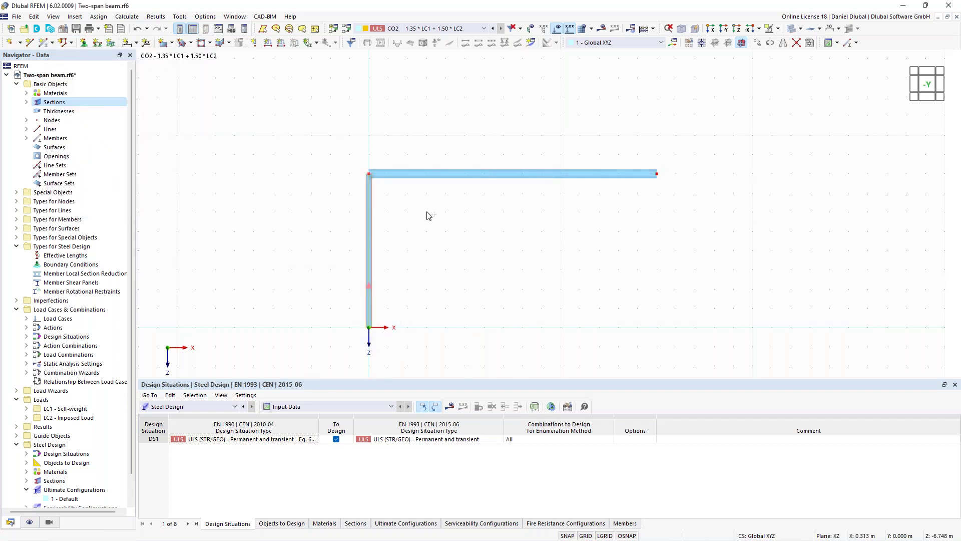
{"action": "left_click_drag", "start_coordinate": [427, 213], "coordinate": [657, 174], "text": "ctrl"}
Add a second horizontal beam at Z -8 m, running from the top of the origin column to X -12 m
{"action": "scroll", "coordinate": [519, 250], "scroll_direction": "down", "scroll_amount": 1}
{"action": "middle_click_drag", "start_coordinate": [519, 250], "coordinate": [557, 242]}
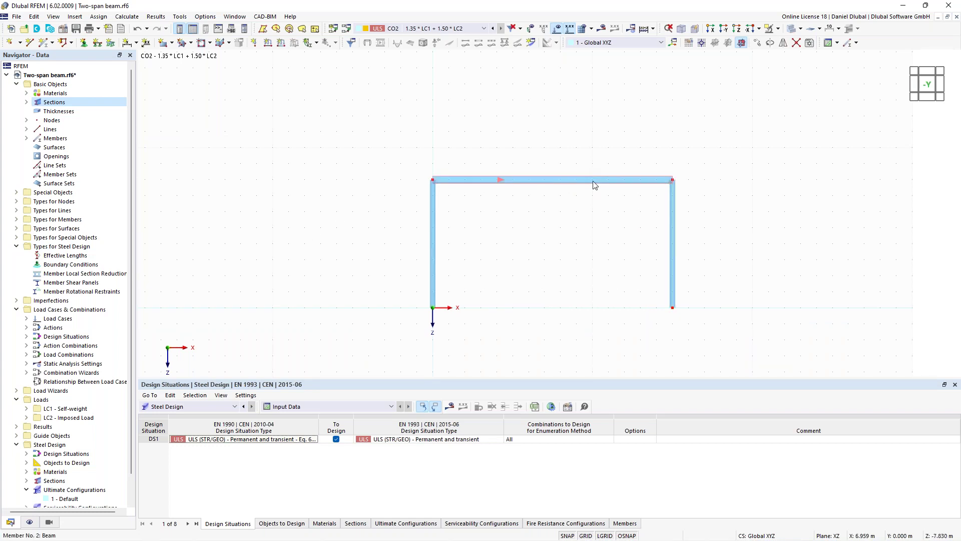
{"action": "left_click_drag", "start_coordinate": [616, 190], "coordinate": [395, 213]}
{"action": "middle_click_drag", "start_coordinate": [395, 213], "coordinate": [483, 213]}
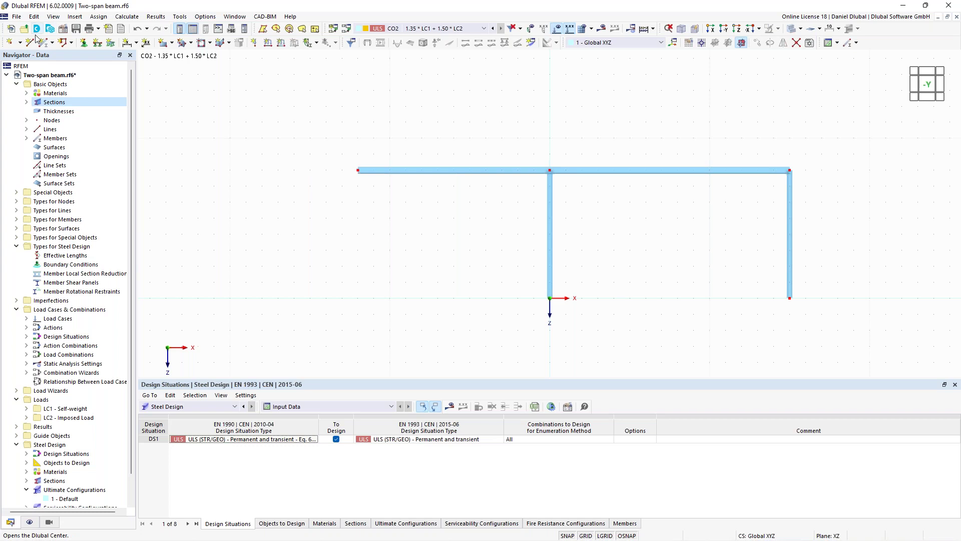
Create a vertical HEB 180 member in S235 from X -12, Z 0 m up to the free end of the 12 m beam
{"action": "left_click", "coordinate": [43, 42]}
{"action": "left_click", "coordinate": [231, 112]}
{"action": "left_click", "coordinate": [323, 358]}
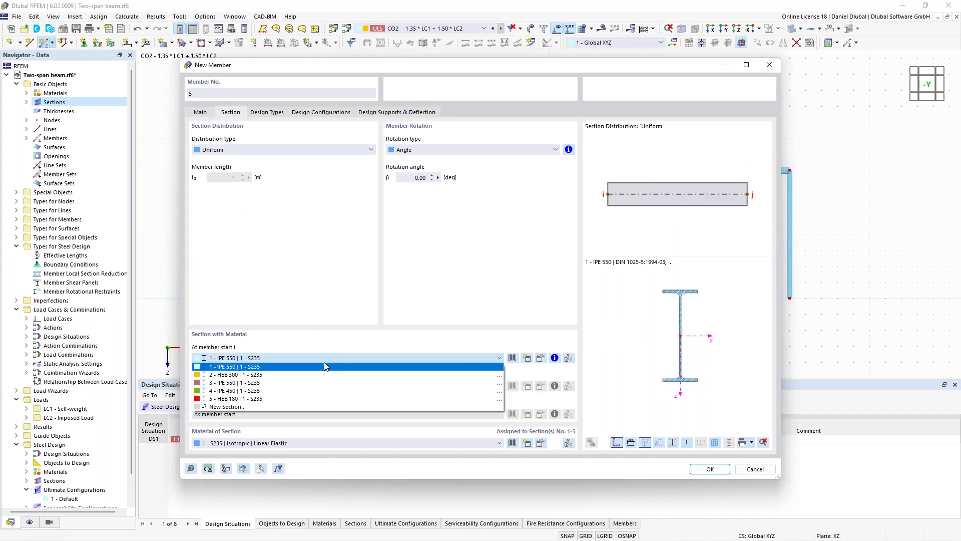
{"action": "left_click", "coordinate": [321, 398]}
{"action": "left_click", "coordinate": [709, 469]}
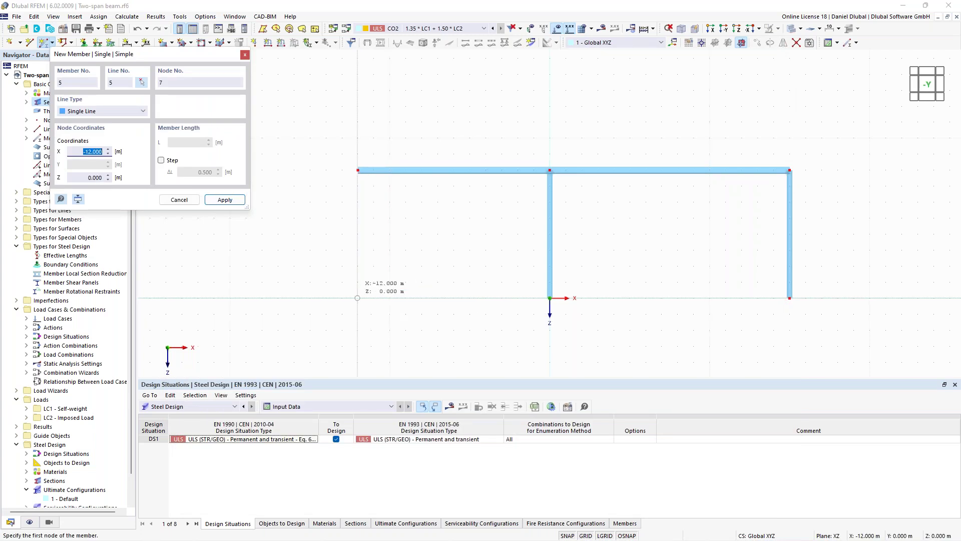
{"action": "left_click", "coordinate": [358, 298]}
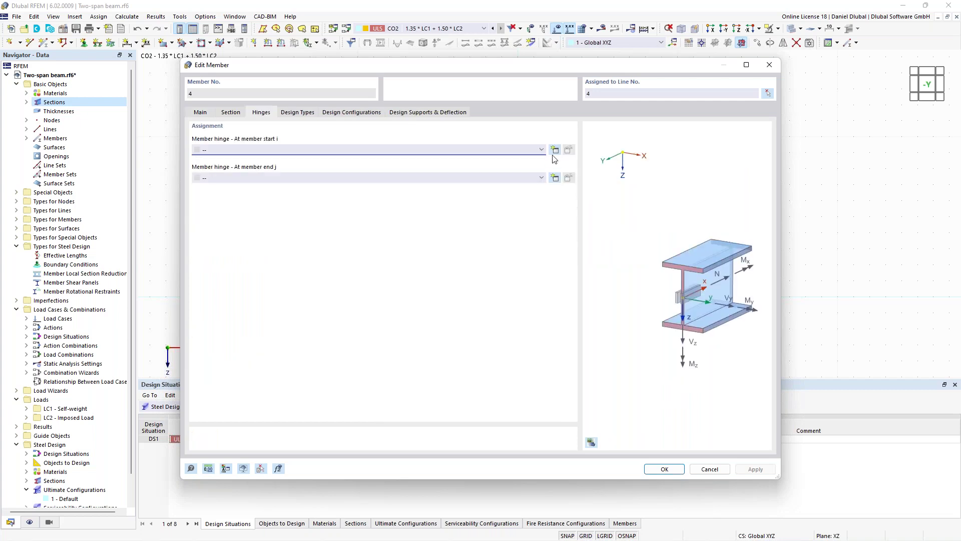
Start defining a new member hinge for the start of member 4
{"action": "left_click", "coordinate": [555, 150]}
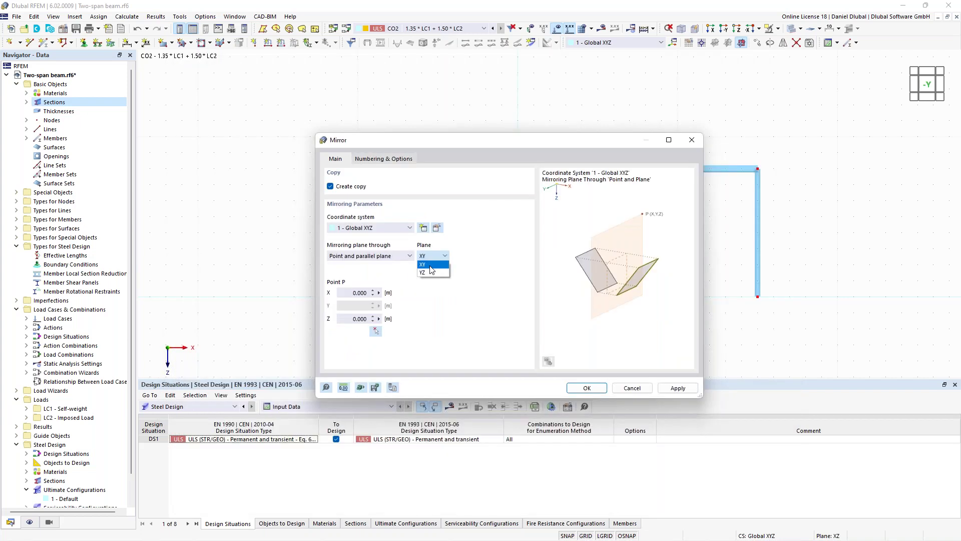
Mirror a copy of the selected outer beam and column about the YZ plane through the middle beam's midpoint at X 7.500 m, Z -8.000 m
{"action": "left_click", "coordinate": [430, 272]}
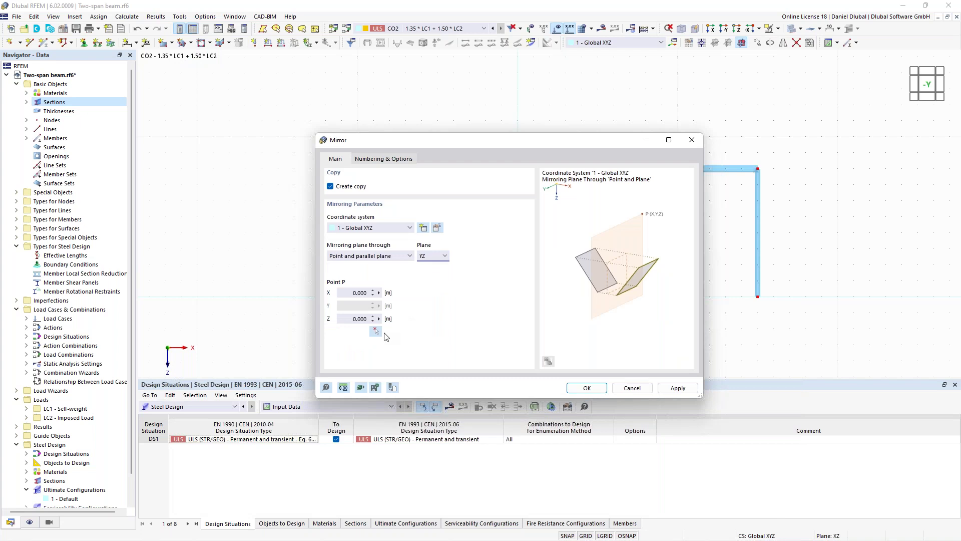
{"action": "left_click", "coordinate": [376, 332]}
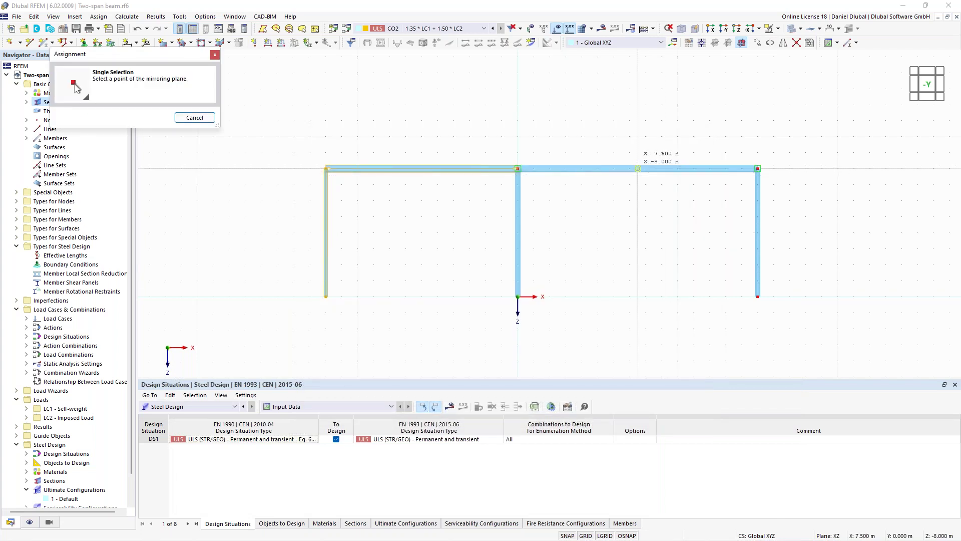
{"action": "left_click", "coordinate": [637, 169]}
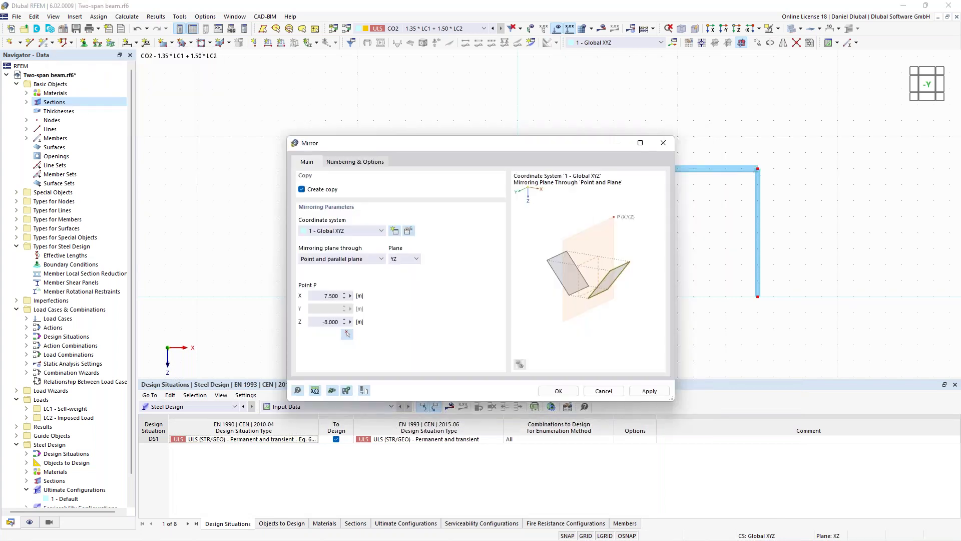
{"action": "left_click", "coordinate": [559, 391]}
{"action": "scroll", "coordinate": [591, 248], "scroll_direction": "down", "scroll_amount": 2}
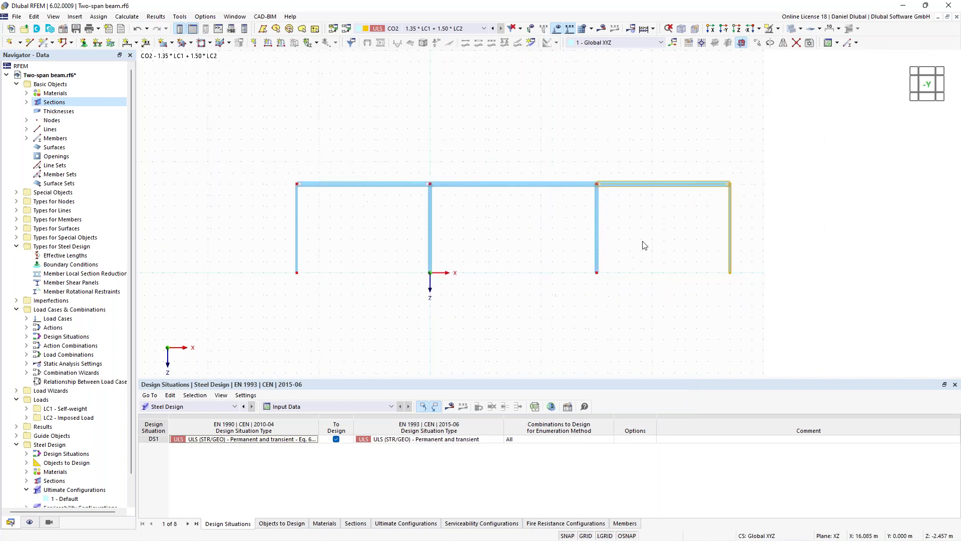
Assign the Hinged nodal support to nodes 1, 4, 7 and 9 at the column bases
{"action": "scroll", "coordinate": [706, 230], "scroll_direction": "up", "scroll_amount": 2}
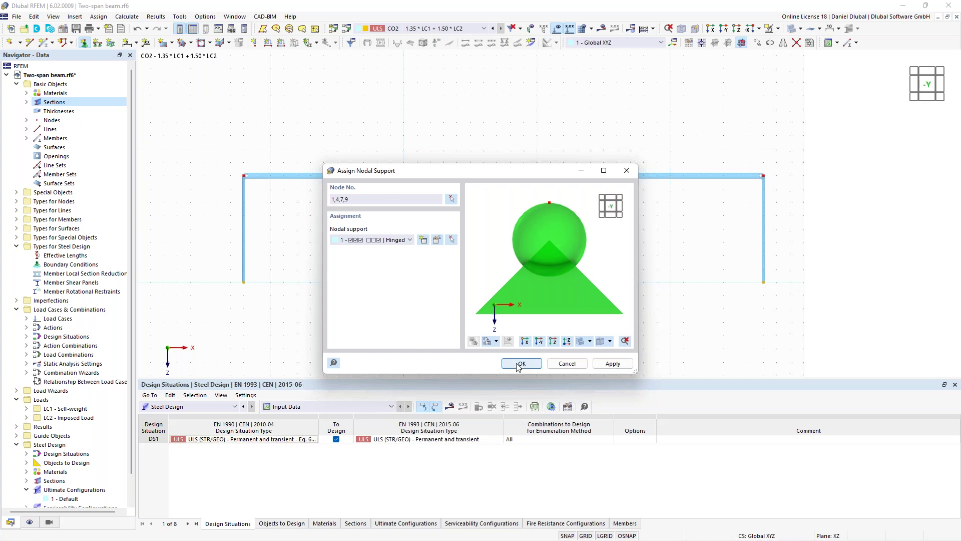
{"action": "left_click", "coordinate": [521, 363]}
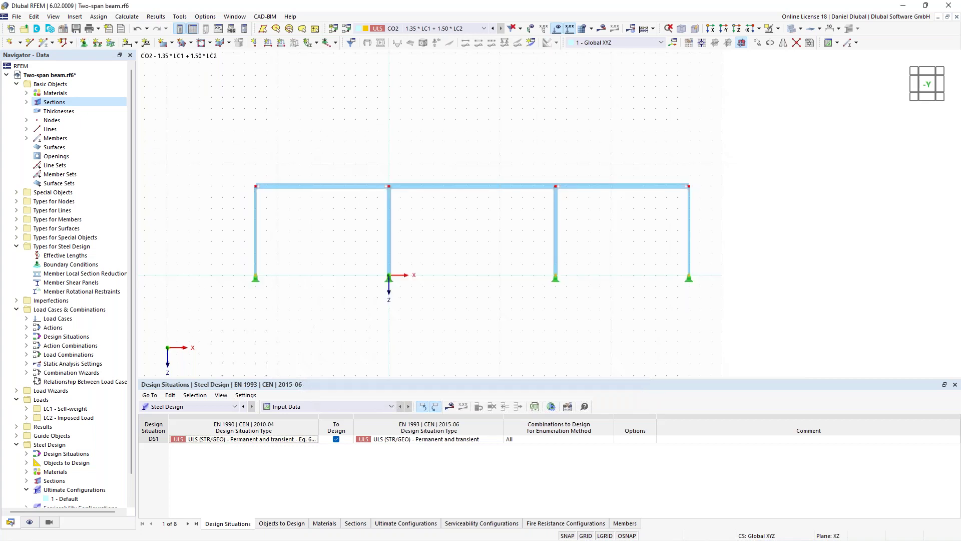
Divide the middle beam, member 2, using 4 intermediate nodes
{"action": "middle_click_drag", "start_coordinate": [195, 132], "coordinate": [199, 139]}
{"action": "scroll", "coordinate": [463, 169], "scroll_direction": "up", "scroll_amount": 1}
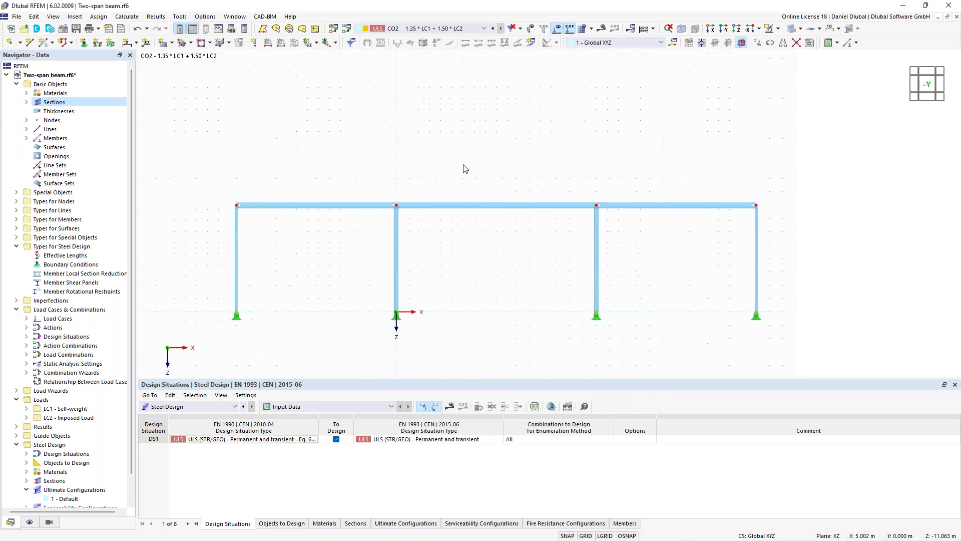
{"action": "right_click", "coordinate": [491, 205]}
{"action": "mouse_move", "coordinate": [651, 239]}
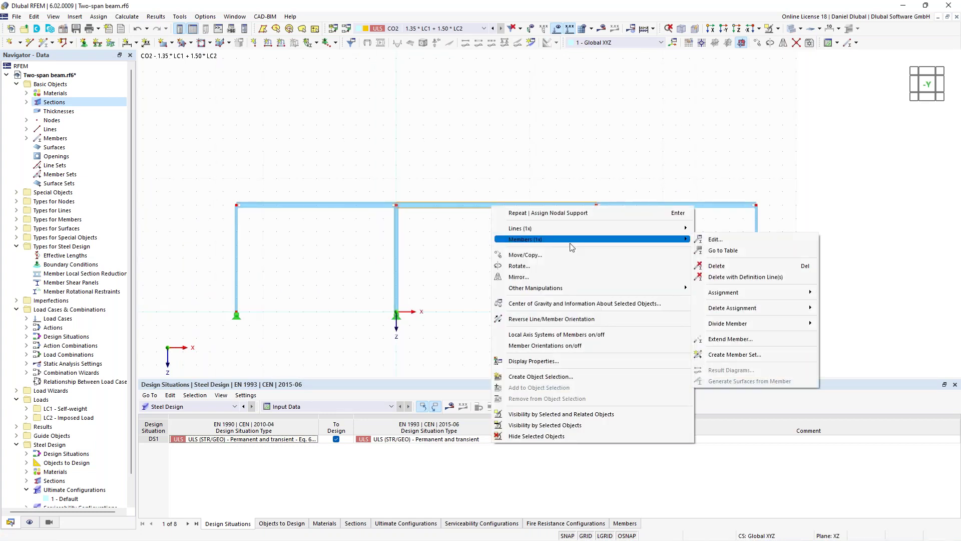
{"action": "mouse_move", "coordinate": [781, 324]}
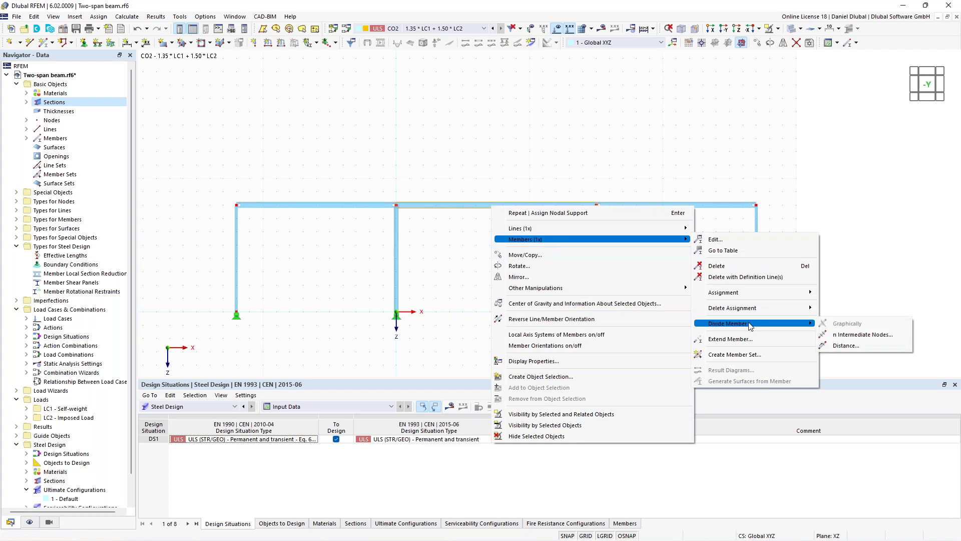
{"action": "left_click", "coordinate": [843, 336]}
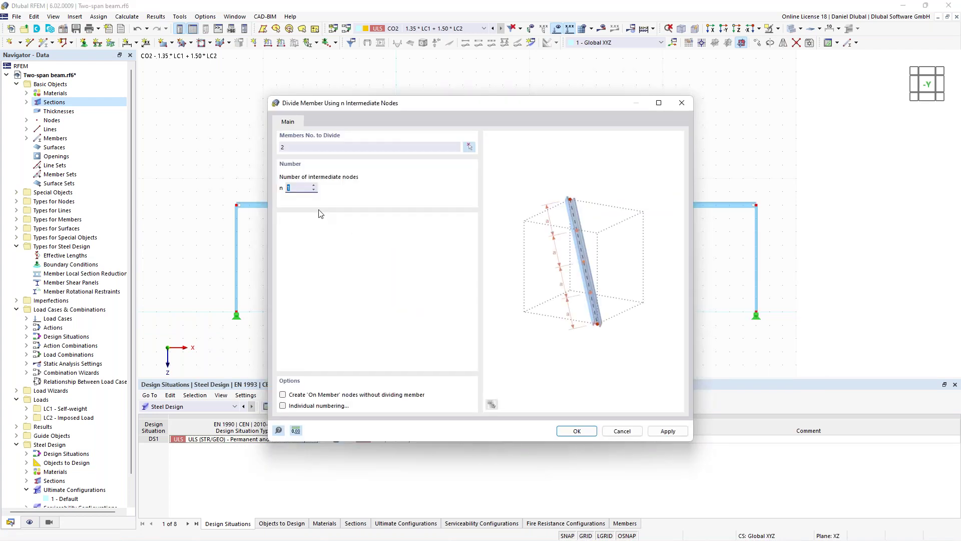
{"action": "type", "text": "4"}
{"action": "left_click_drag", "start_coordinate": [445, 104], "coordinate": [437, 74]}
{"action": "left_click", "coordinate": [577, 431]}
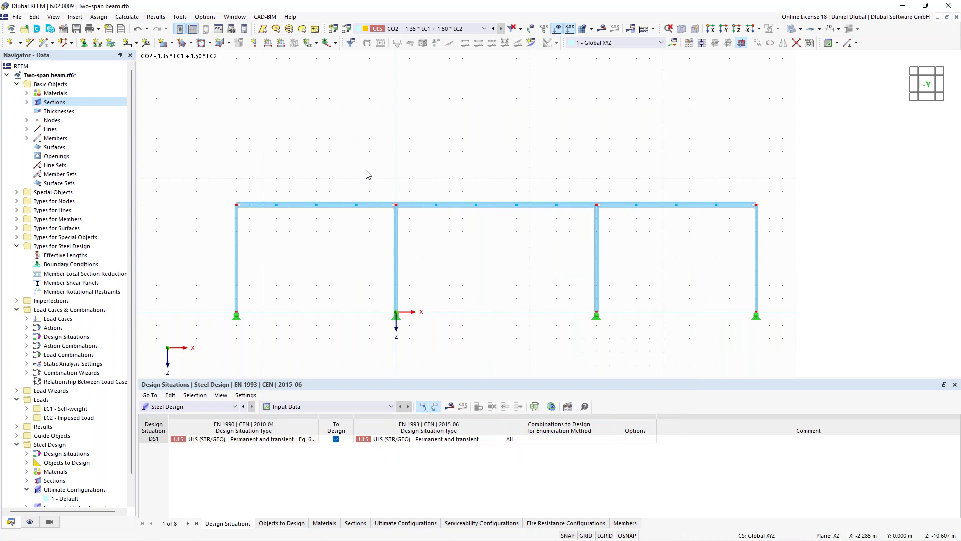
Rename load case LC2 to Snow and set its action category to Snow/Ice loads - H <= 1000 m
{"action": "left_click", "coordinate": [346, 29]}
{"action": "left_click", "coordinate": [220, 69]}
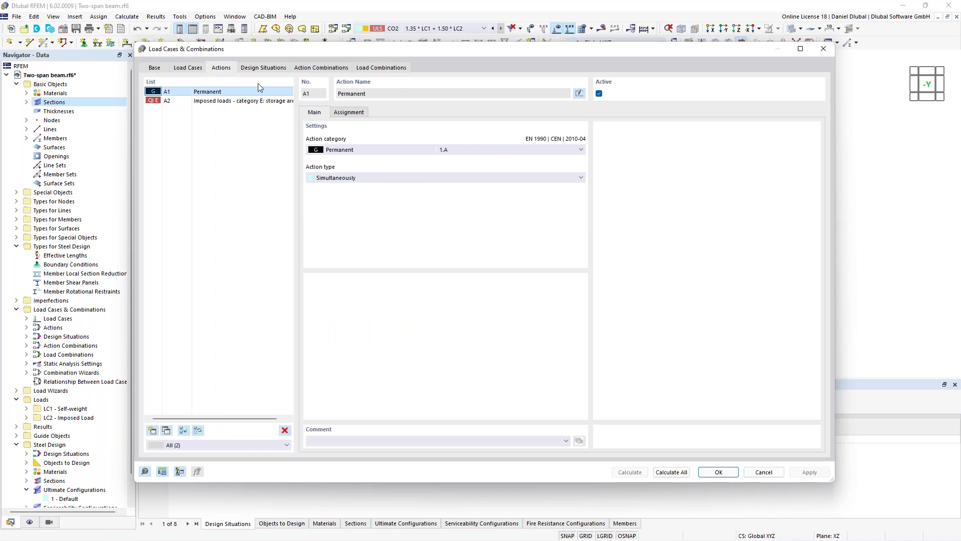
{"action": "left_click", "coordinate": [188, 67]}
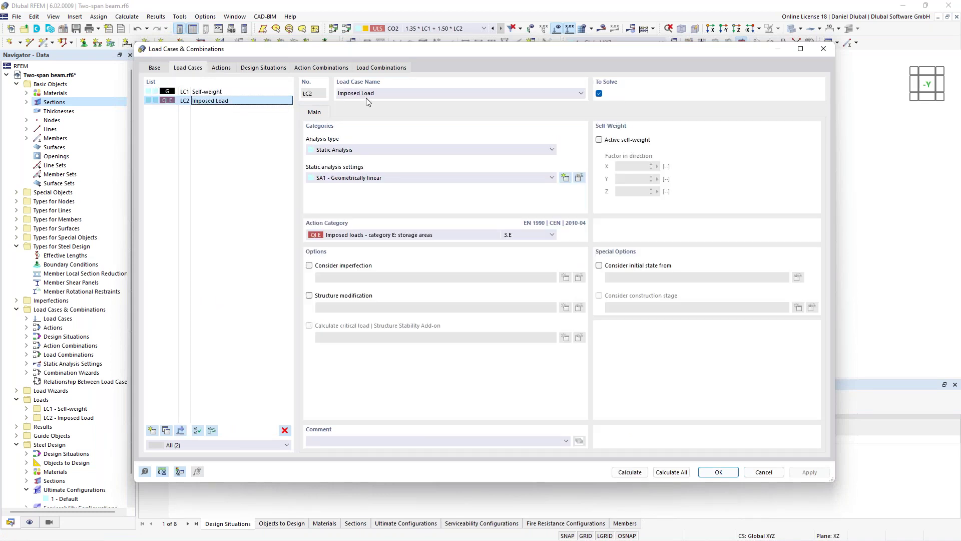
{"action": "type", "text": "Snow"}
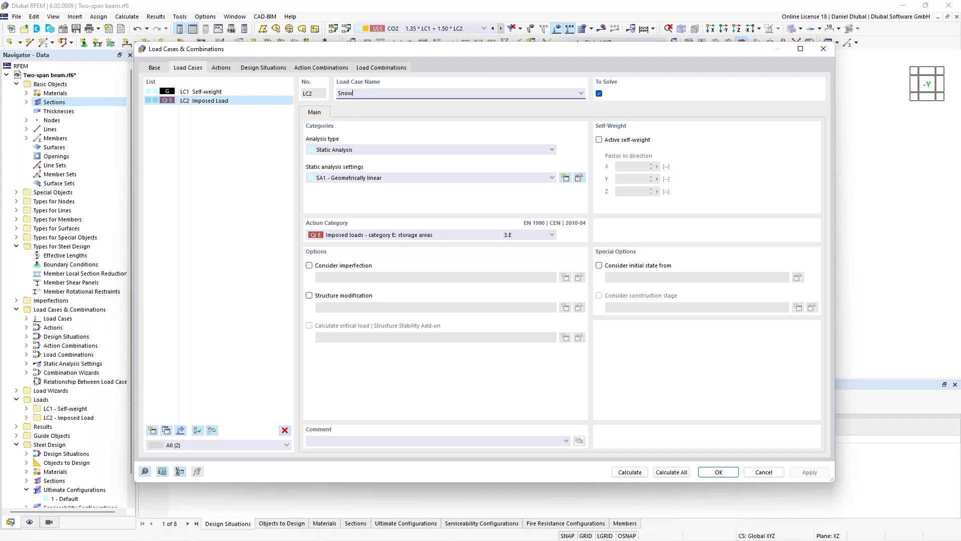
{"action": "left_click", "coordinate": [356, 235]}
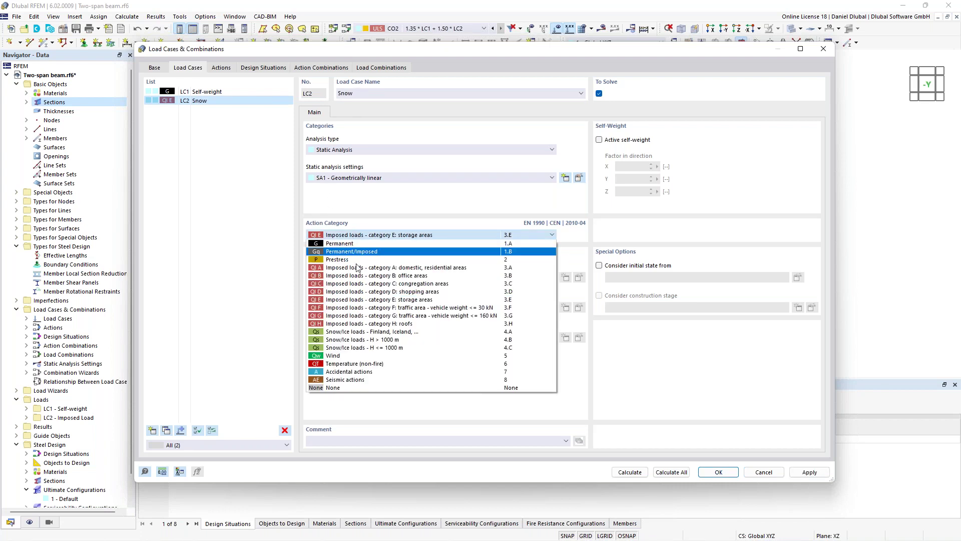
{"action": "left_click", "coordinate": [395, 348]}
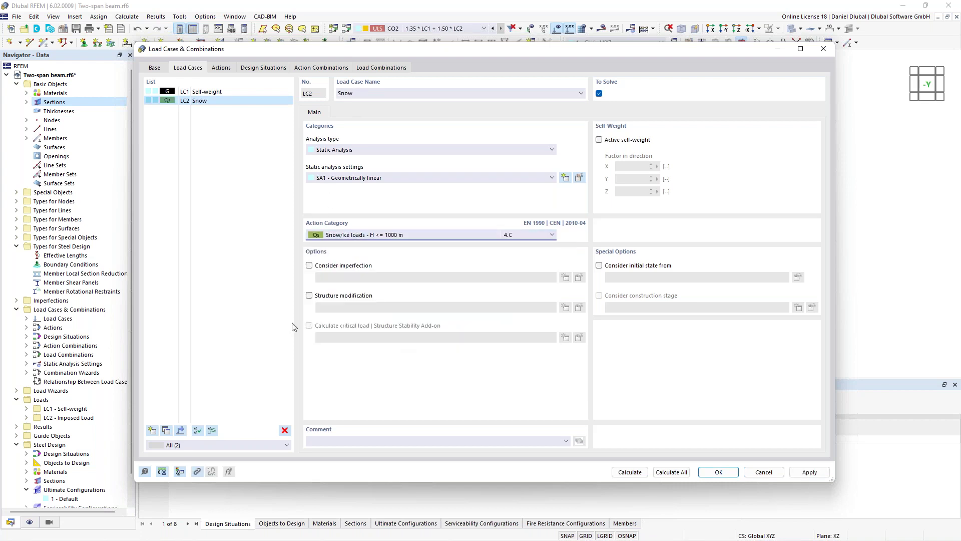
Add a new load case named Wind and assign it the Wind action category
{"action": "left_click", "coordinate": [152, 430]}
{"action": "type", "text": "Wind"}
{"action": "left_click", "coordinate": [402, 235]}
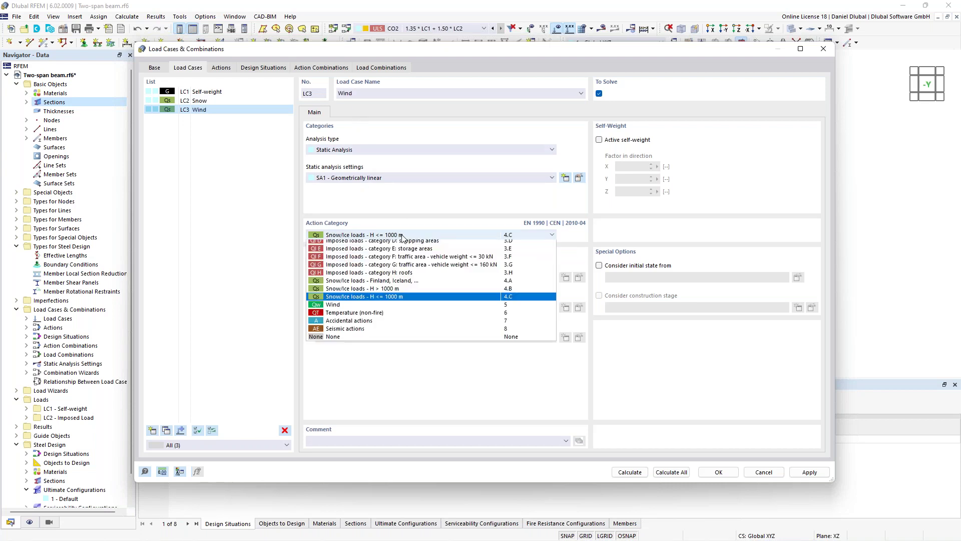
{"action": "left_click", "coordinate": [341, 356]}
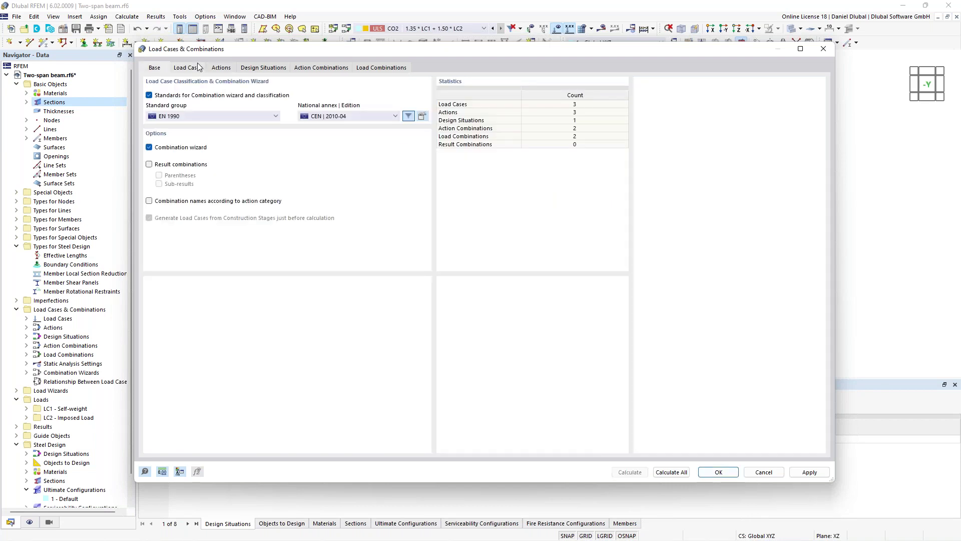
Review the actions, design situation, action combinations and load combinations, including the load case assignment and leading action of CO3
{"action": "left_click", "coordinate": [196, 67]}
{"action": "left_click", "coordinate": [222, 68]}
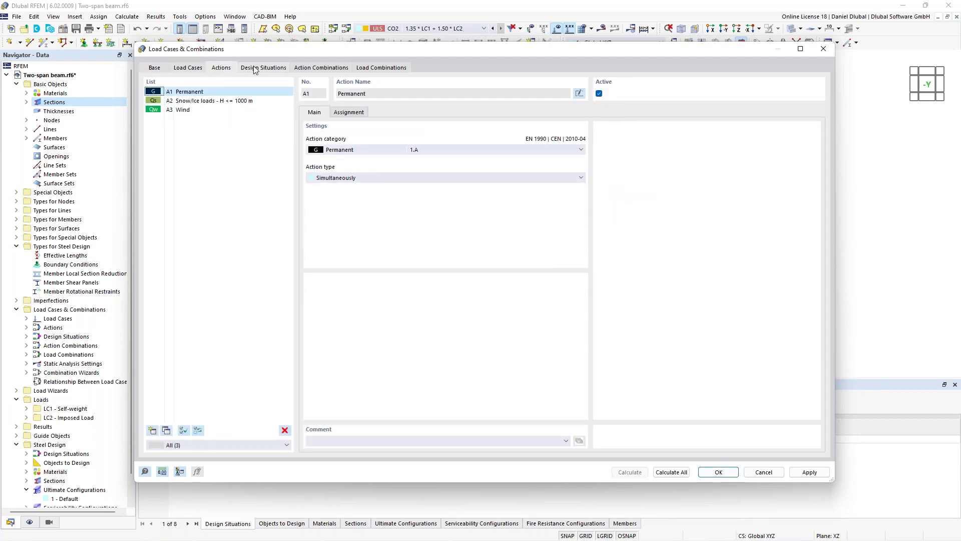
{"action": "left_click", "coordinate": [254, 69]}
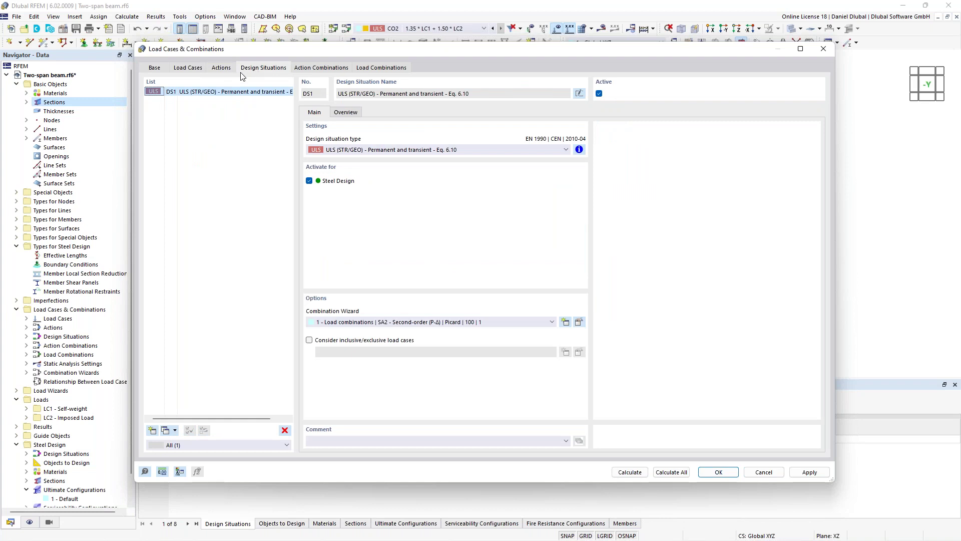
{"action": "left_click", "coordinate": [311, 71]}
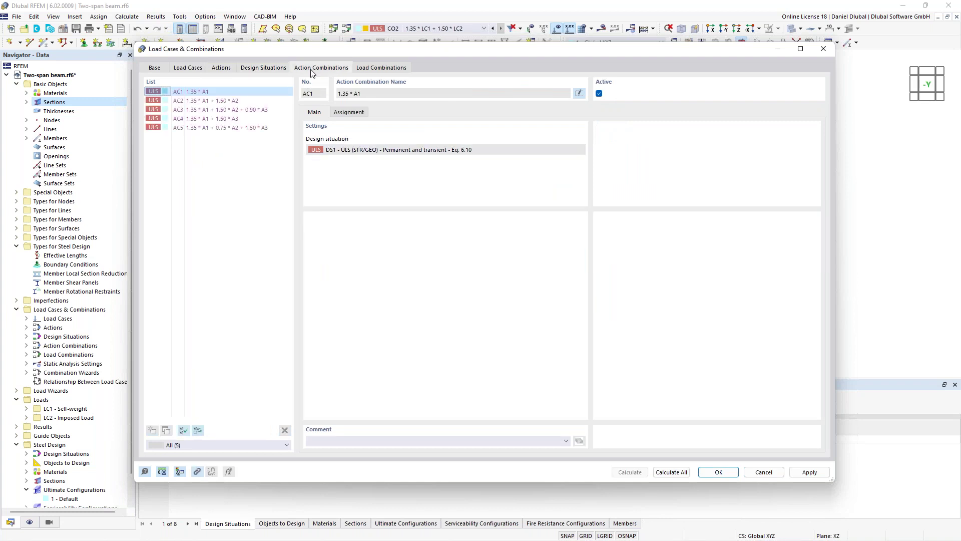
{"action": "left_click", "coordinate": [210, 101]}
{"action": "left_click", "coordinate": [215, 110]}
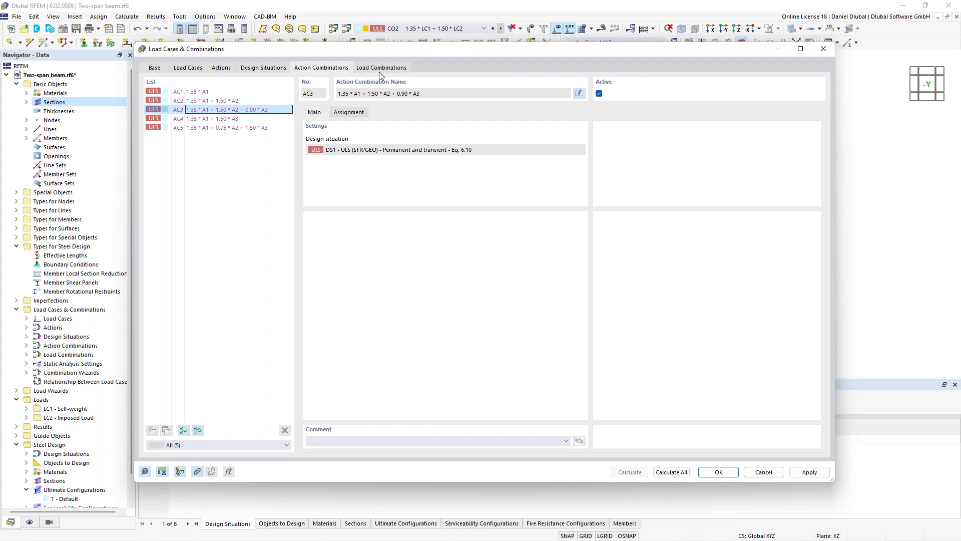
{"action": "left_click", "coordinate": [380, 69]}
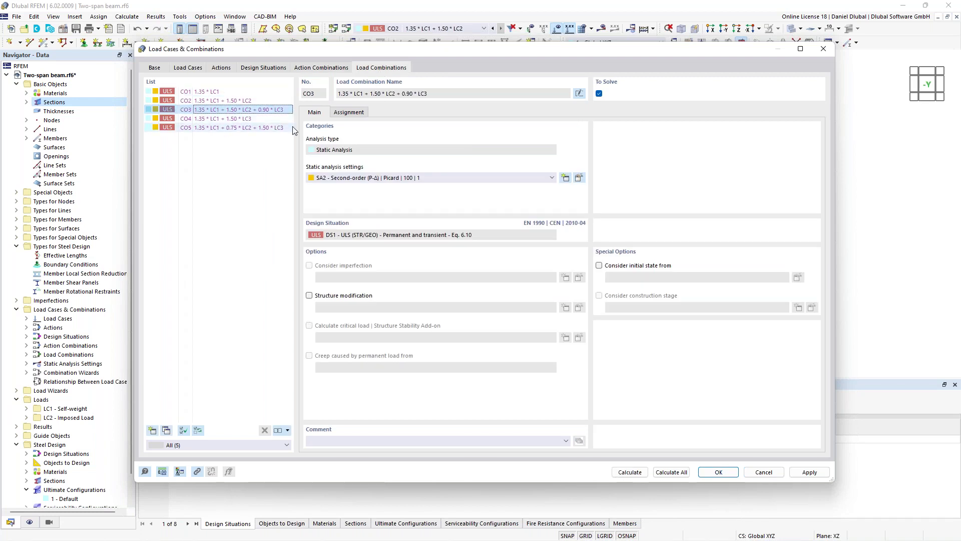
{"action": "left_click", "coordinate": [347, 113]}
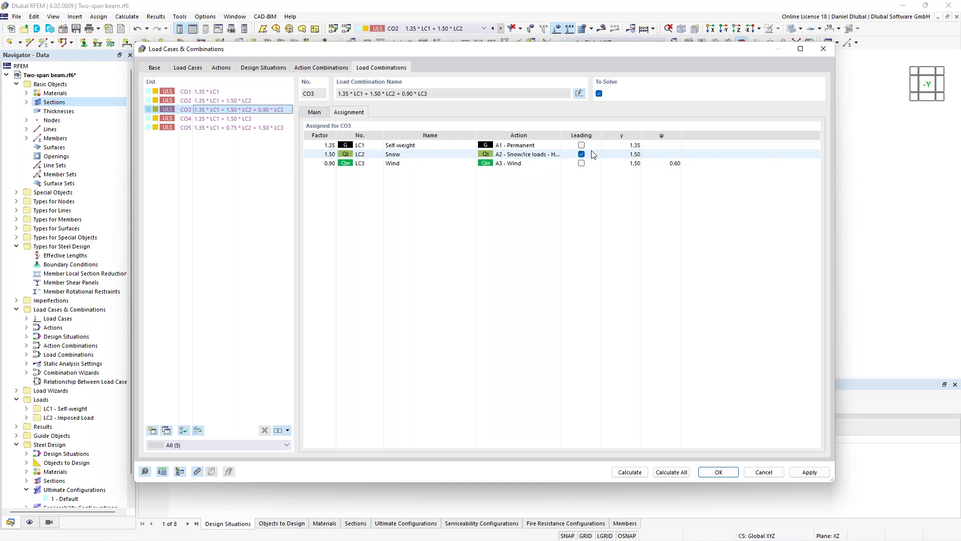
{"action": "left_click", "coordinate": [262, 69]}
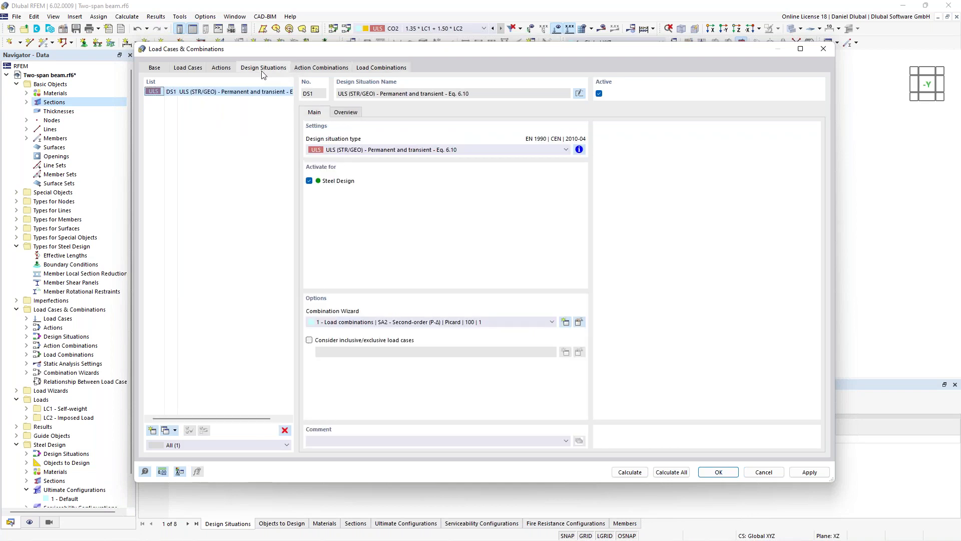
{"action": "left_click", "coordinate": [221, 70]}
{"action": "left_click", "coordinate": [187, 69]}
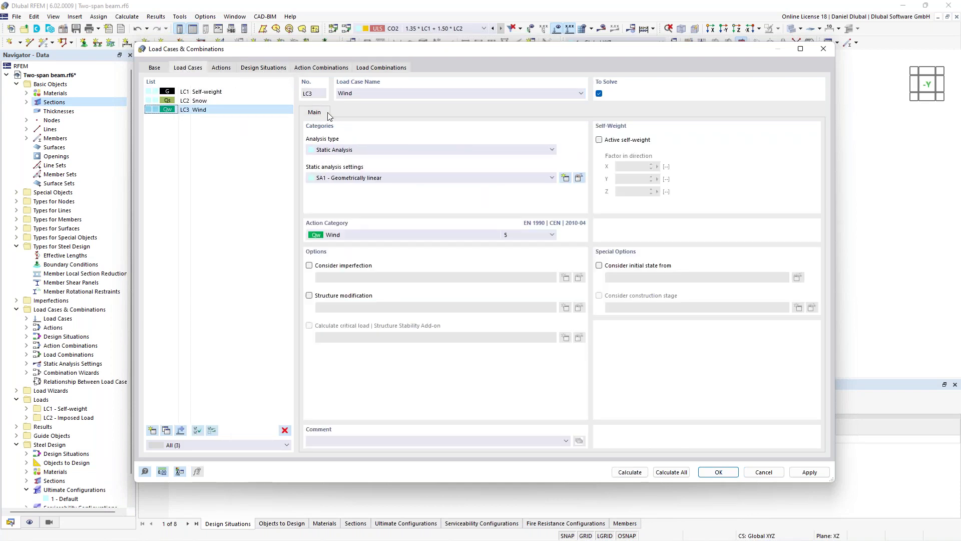
Select the Self-weight load case and save the load case and combination definitions
{"action": "left_click", "coordinate": [202, 93]}
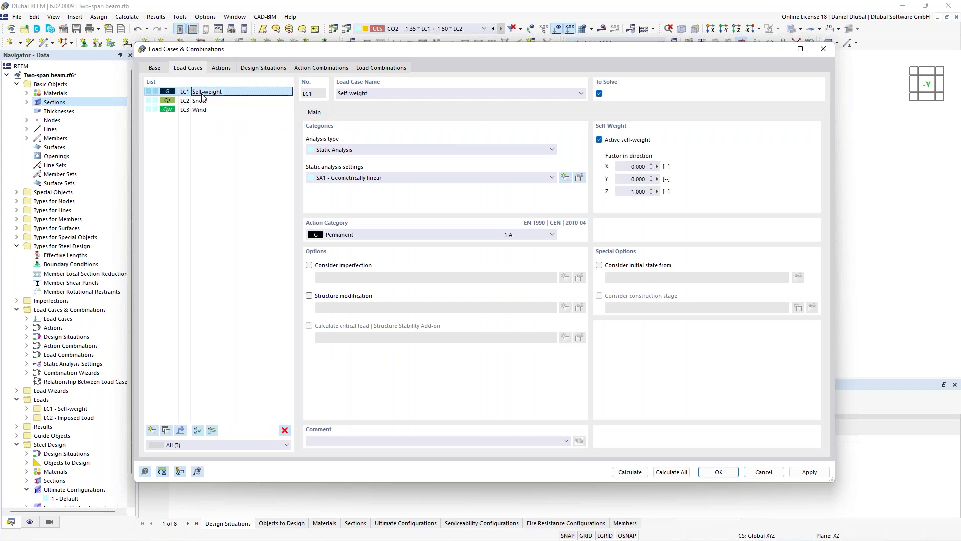
{"action": "left_click", "coordinate": [721, 471]}
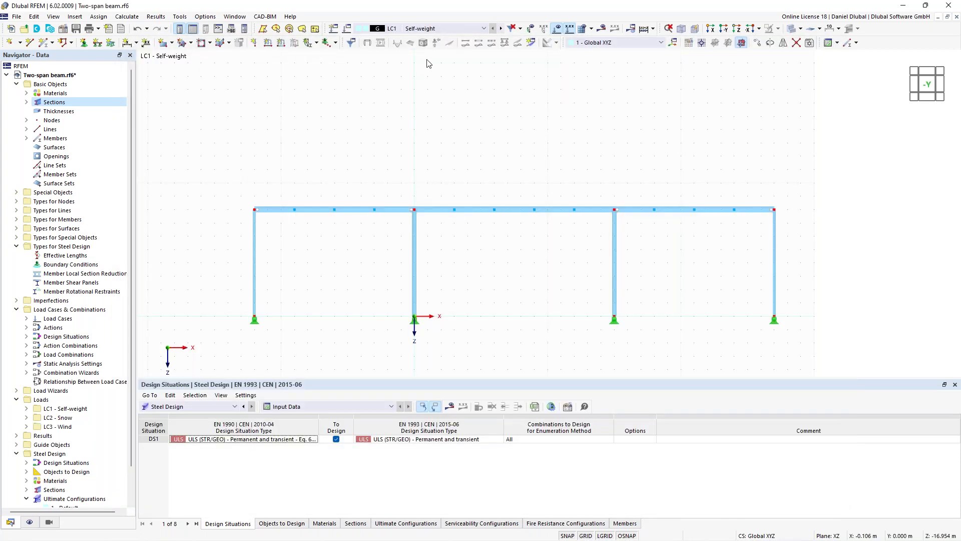
Activate load case LC2 Snow and apply a nodal load of Fz 20 kN to nodes 2, 3 and 10-19 along the beams
{"action": "left_click", "coordinate": [500, 28]}
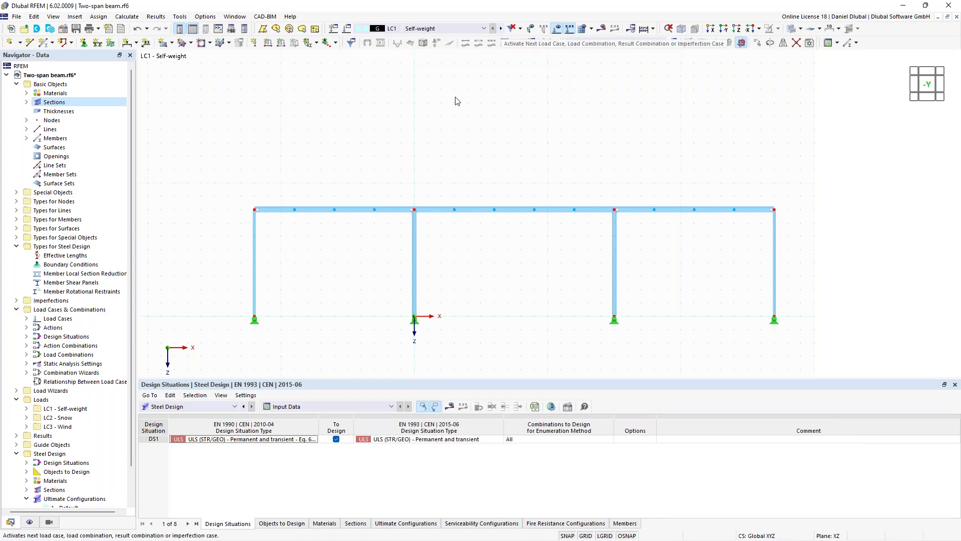
{"action": "mouse_move", "coordinate": [400, 158]}
{"action": "middle_mouse_down"}
{"action": "mouse_move", "coordinate": [389, 159]}
{"action": "mouse_move", "coordinate": [407, 142]}
{"action": "middle_mouse_up"}
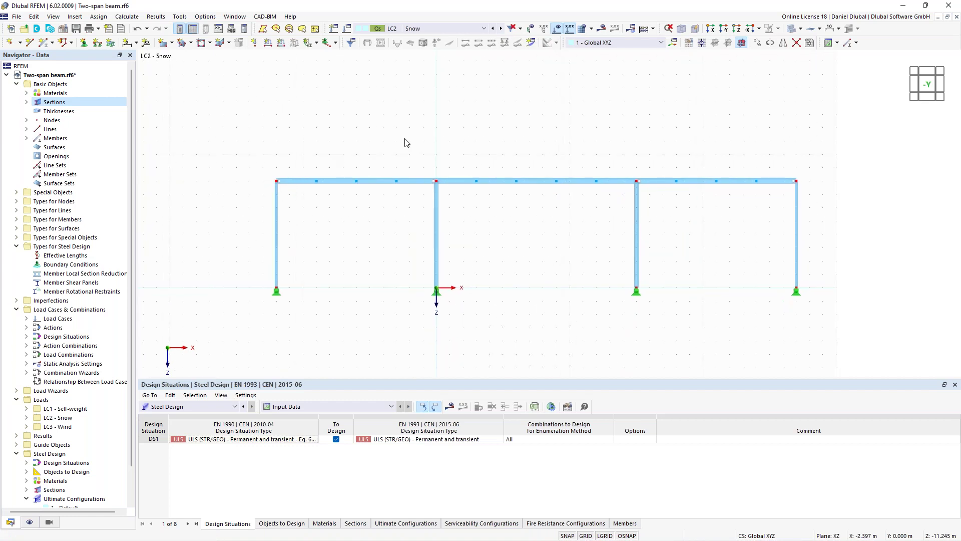
{"action": "middle_click_drag", "start_coordinate": [319, 96], "coordinate": [307, 95]}
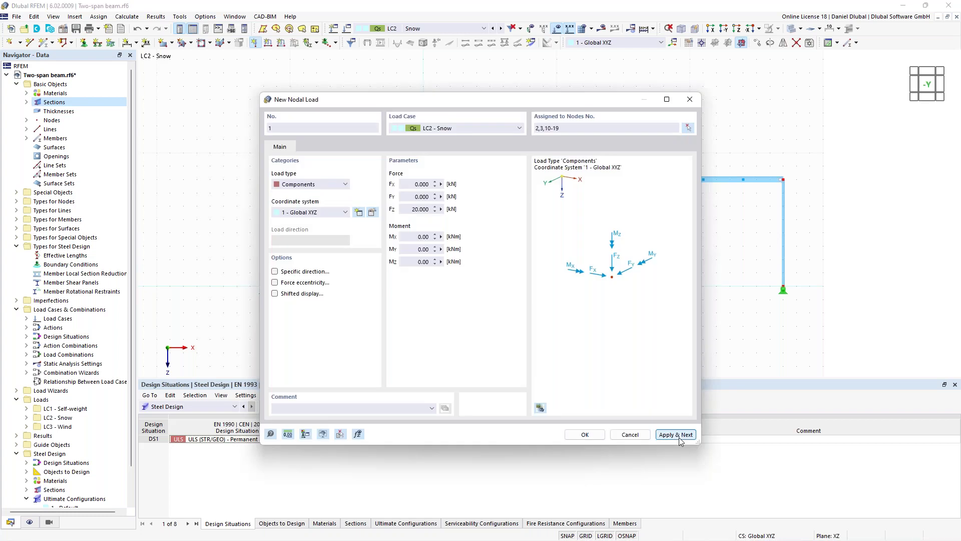
{"action": "left_click", "coordinate": [676, 434]}
Apply a snow nodal load of Fz 10 kN to the two outer beam-end nodes 6 and 8
{"action": "double_click", "coordinate": [414, 208]}
{"action": "type", "text": "10"}
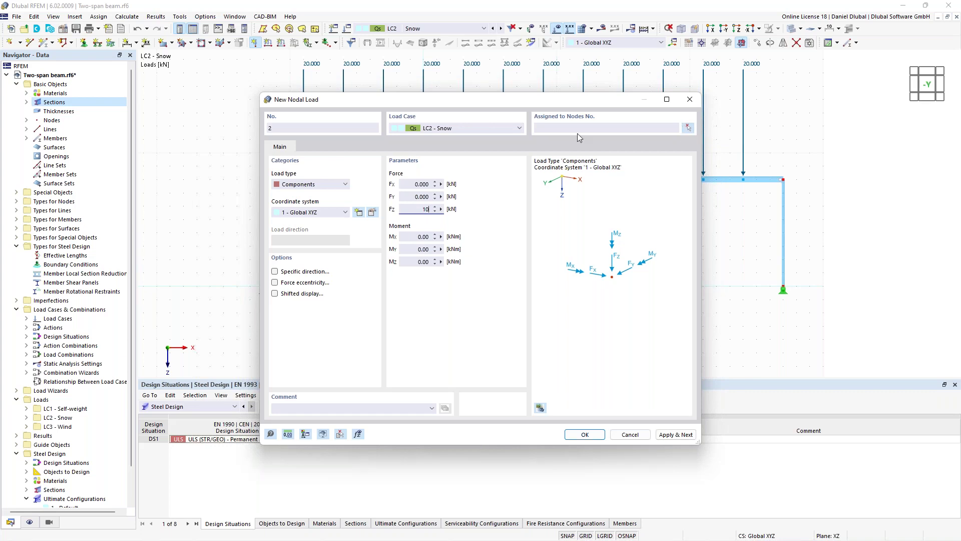
{"action": "left_click", "coordinate": [688, 128]}
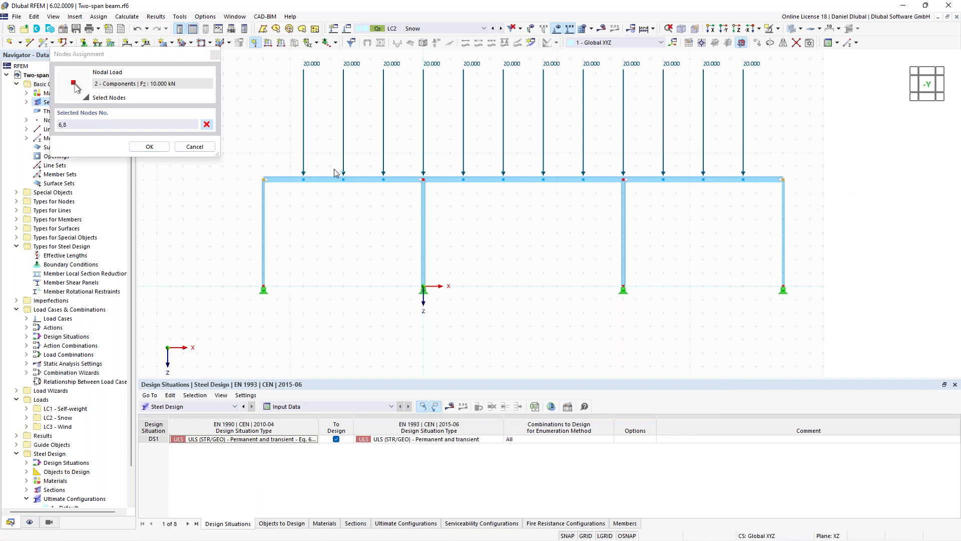
{"action": "left_click", "coordinate": [147, 146]}
{"action": "left_click", "coordinate": [585, 435]}
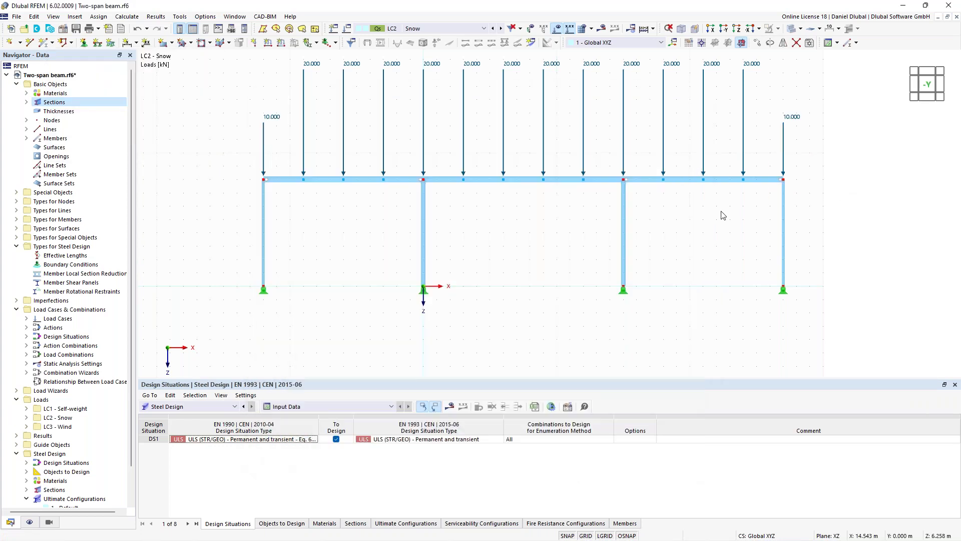
In load case LC3 Wind, apply a uniform member load of 2 kN/m in global direction XL to outer column member 5
{"action": "middle_click_drag", "start_coordinate": [272, 105], "coordinate": [272, 114]}
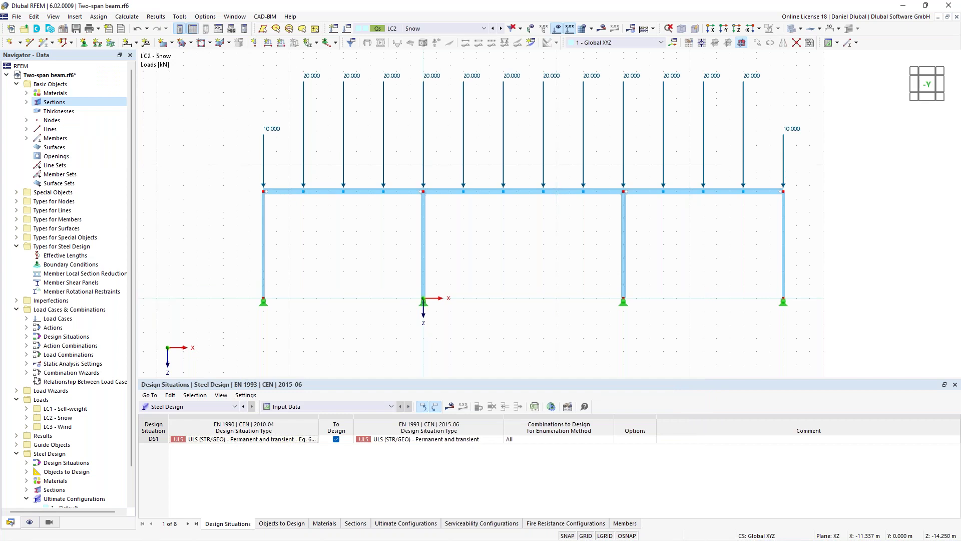
{"action": "left_click", "coordinate": [501, 28]}
{"action": "left_click", "coordinate": [282, 43]}
{"action": "left_click", "coordinate": [293, 261]}
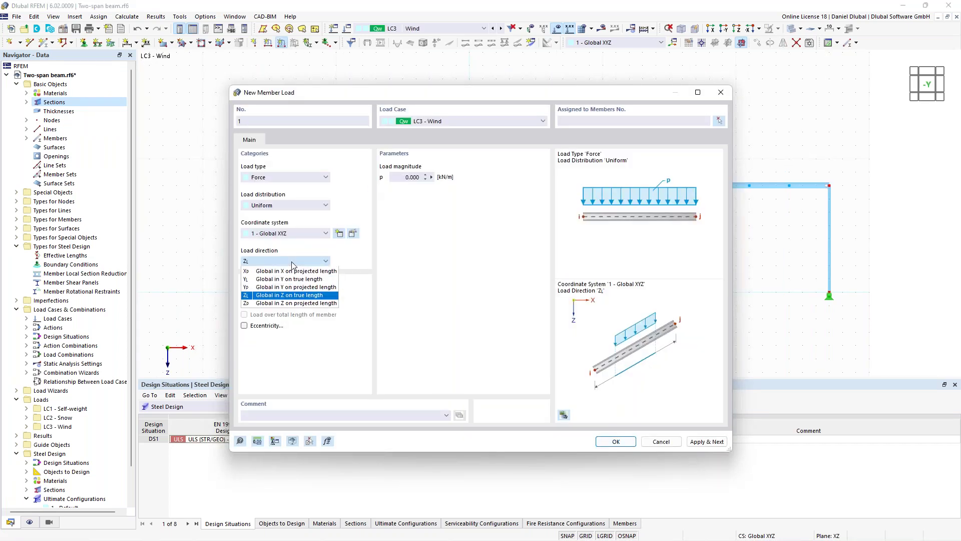
{"action": "key", "text": "Escape"}
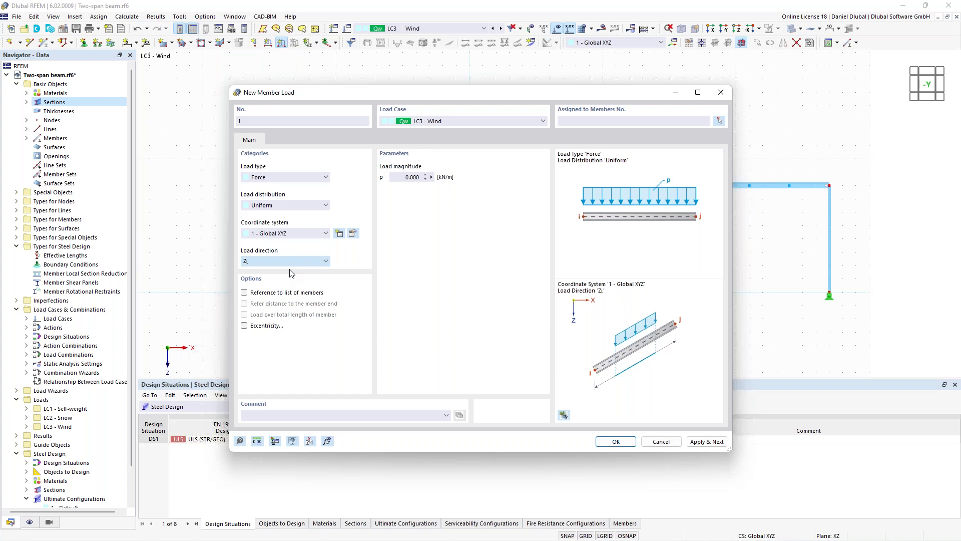
{"action": "key", "text": "x"}
{"action": "key", "text": "Tab"}
{"action": "type", "text": "2"}
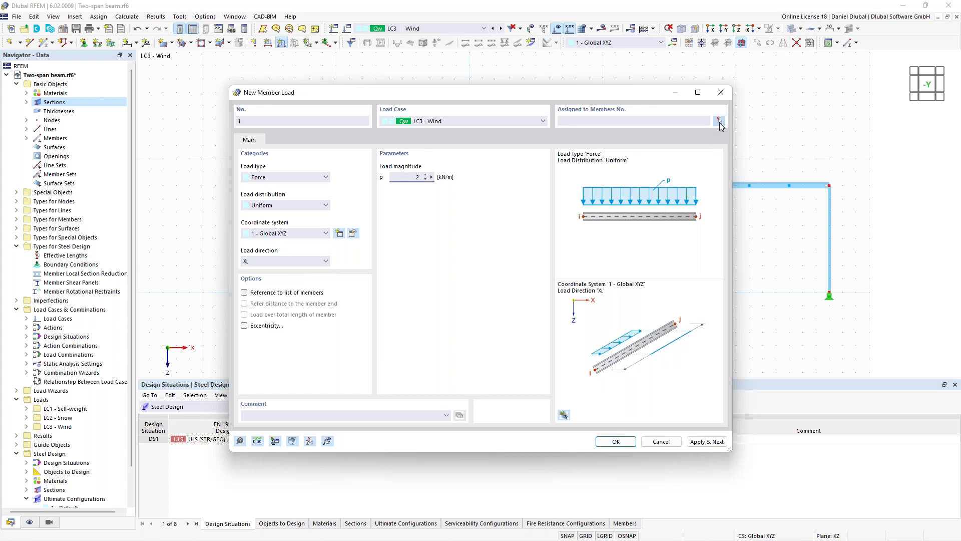
{"action": "left_click", "coordinate": [719, 121]}
{"action": "left_click", "coordinate": [312, 253]}
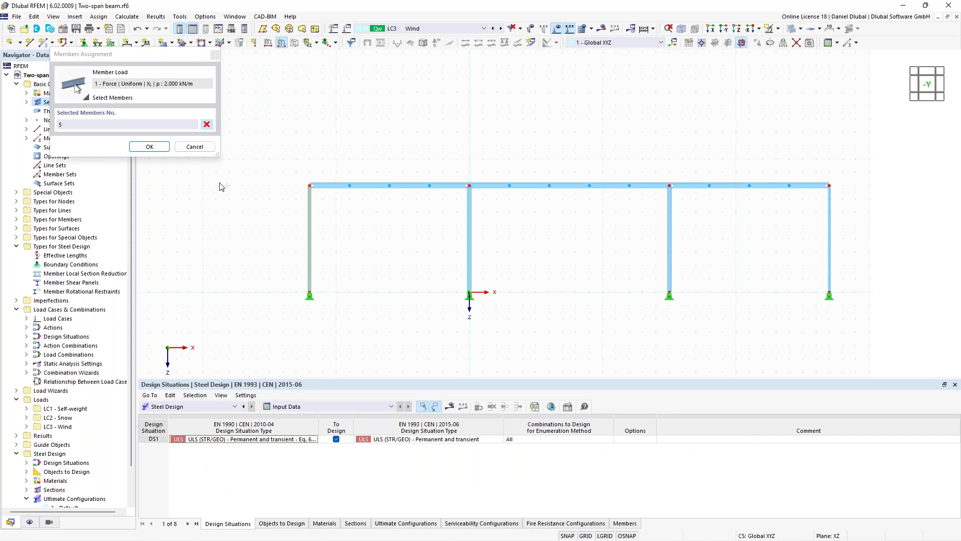
{"action": "key", "text": "Return"}
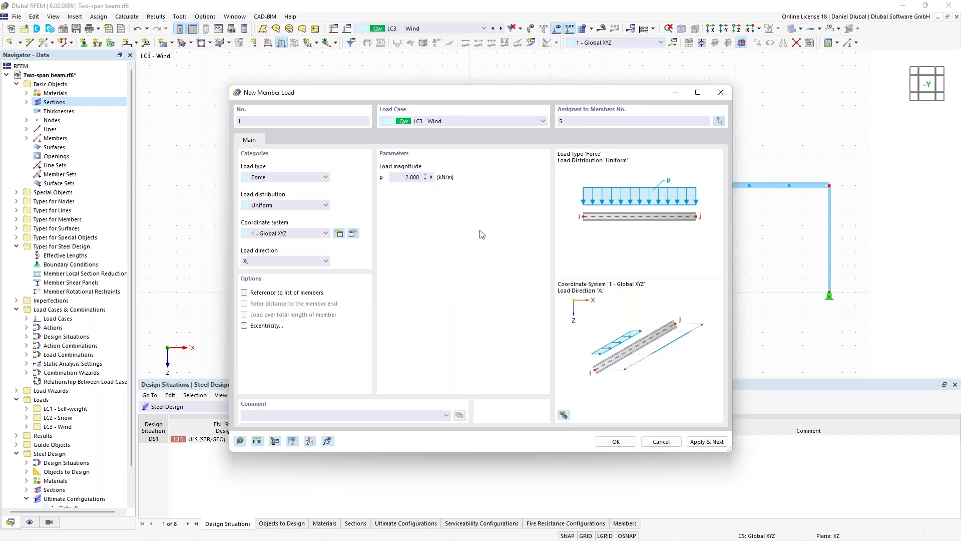
{"action": "left_click", "coordinate": [707, 441]}
Apply a second wind member load of 1 kN/m in direction XL to the opposite outer column, member 7
{"action": "double_click", "coordinate": [408, 178]}
{"action": "type", "text": "1"}
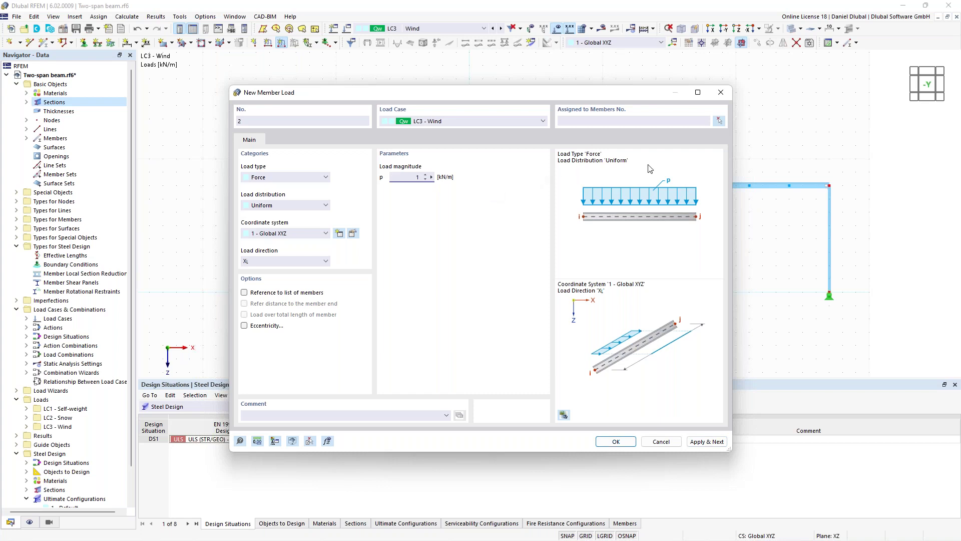
{"action": "left_click", "coordinate": [721, 123]}
{"action": "left_click", "coordinate": [829, 236]}
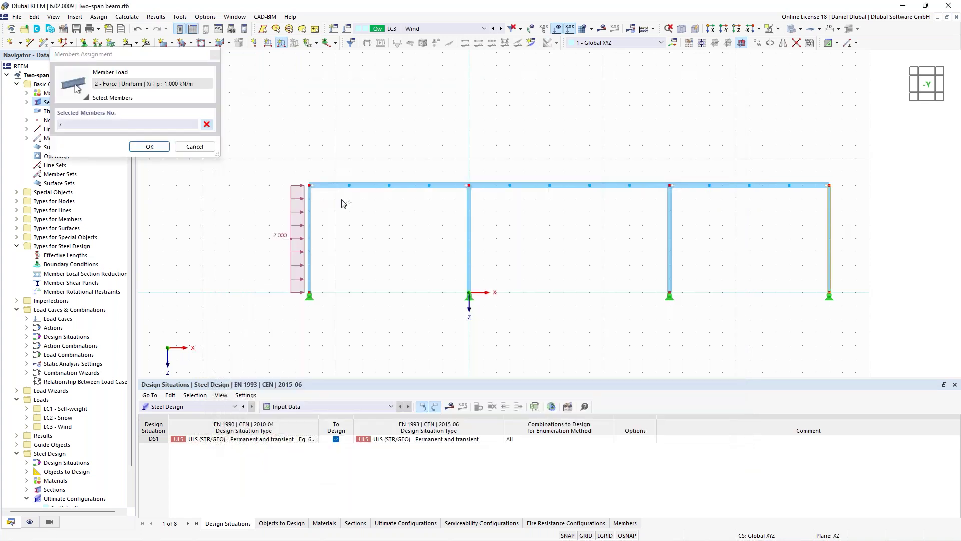
{"action": "left_click", "coordinate": [160, 148]}
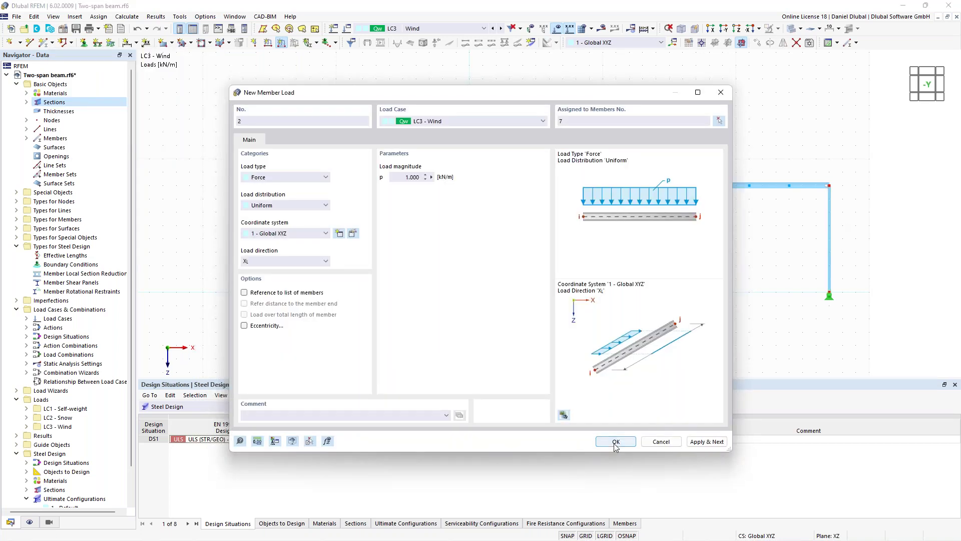
{"action": "left_click", "coordinate": [613, 443]}
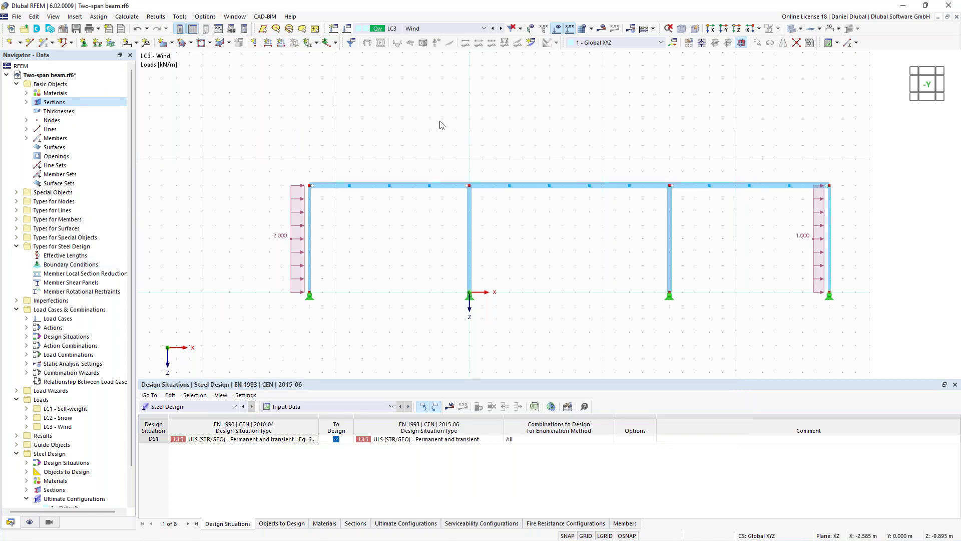
Activate the Structure Stability add-on in the model's base data
{"action": "scroll", "coordinate": [434, 119], "scroll_direction": "down", "scroll_amount": 1}
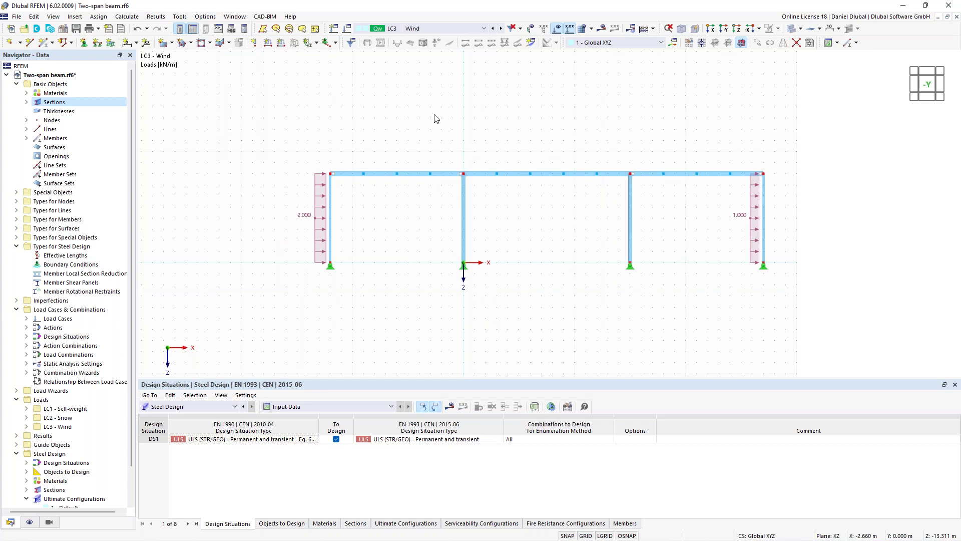
{"action": "middle_click_drag", "start_coordinate": [424, 134], "coordinate": [354, 162]}
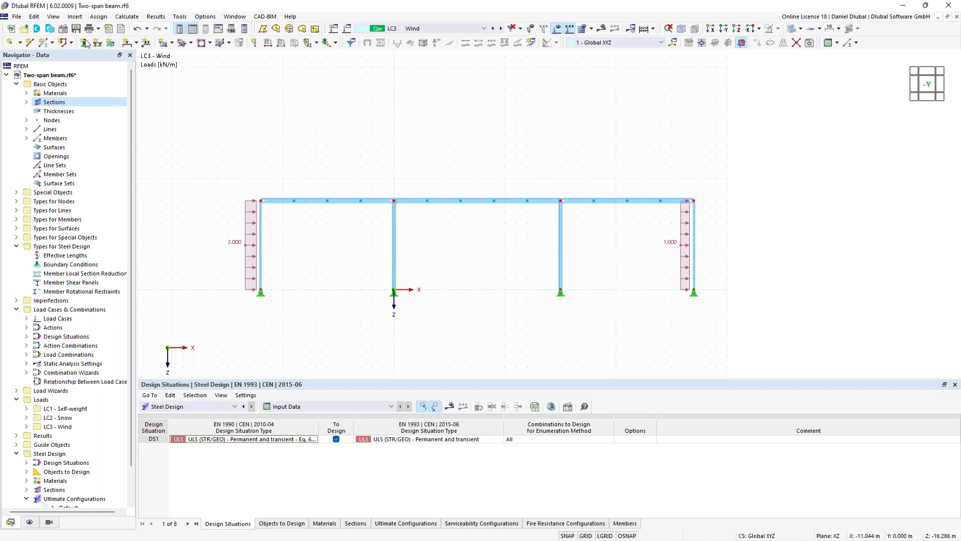
{"action": "left_click", "coordinate": [63, 31]}
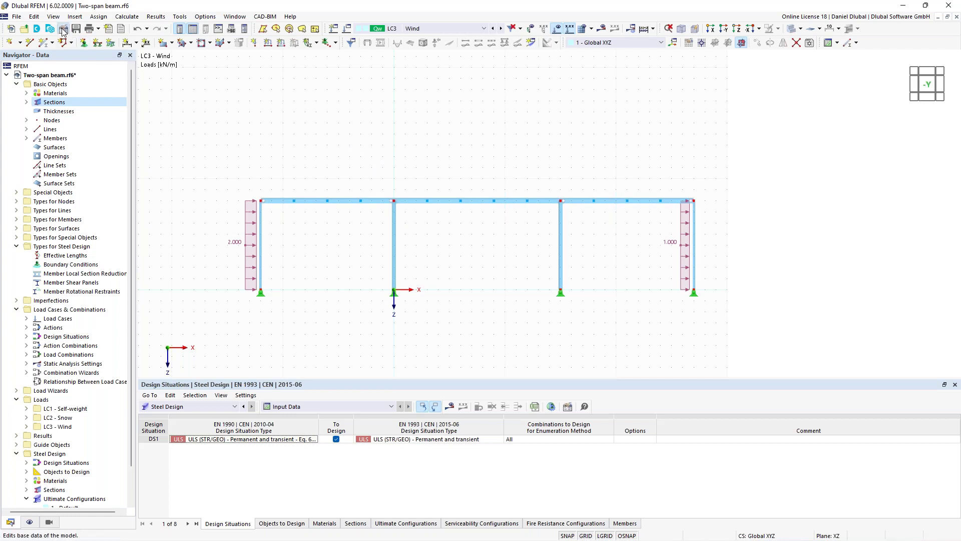
{"action": "left_click", "coordinate": [317, 81]}
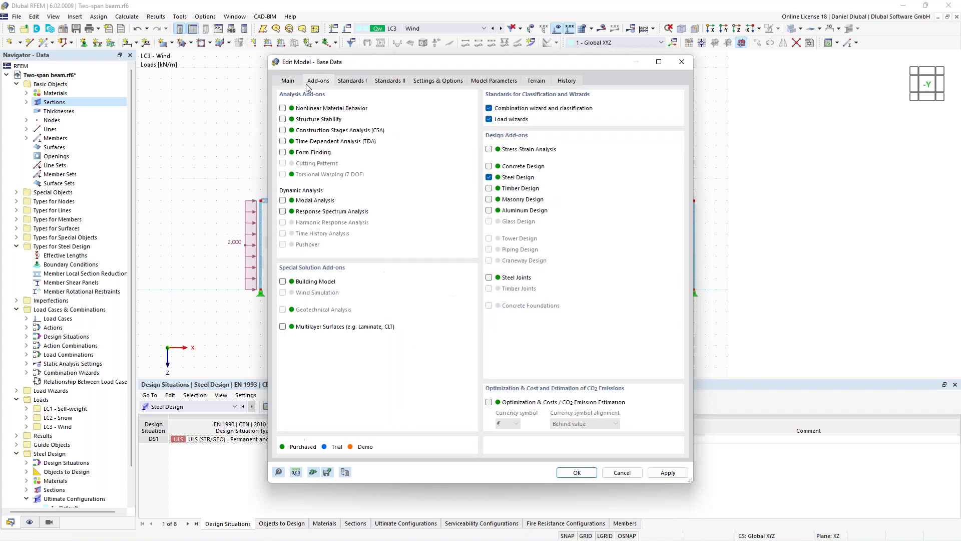
{"action": "left_click", "coordinate": [284, 120]}
{"action": "left_click", "coordinate": [577, 473]}
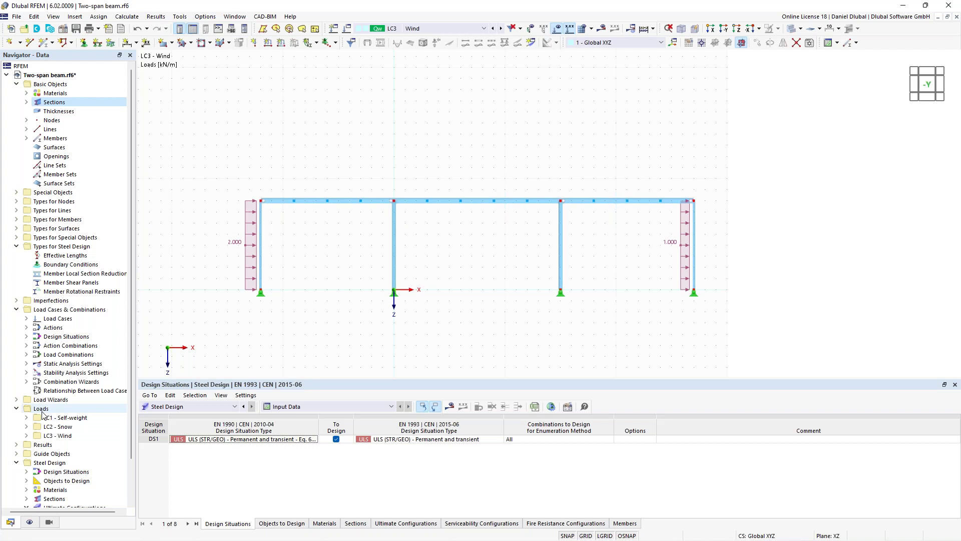
Assign combination wizard 2 (SA1 - Geometrically linear) to design situation DS1 and enable stability analysis with ST1 in that wizard
{"action": "double_click", "coordinate": [66, 336]}
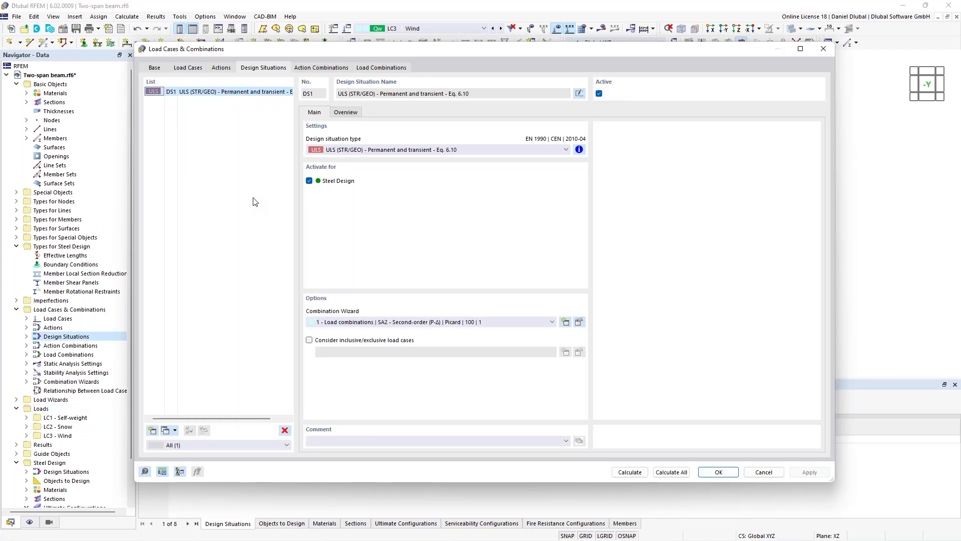
{"action": "left_click", "coordinate": [422, 325]}
{"action": "key", "text": "Escape"}
{"action": "key", "text": "Down"}
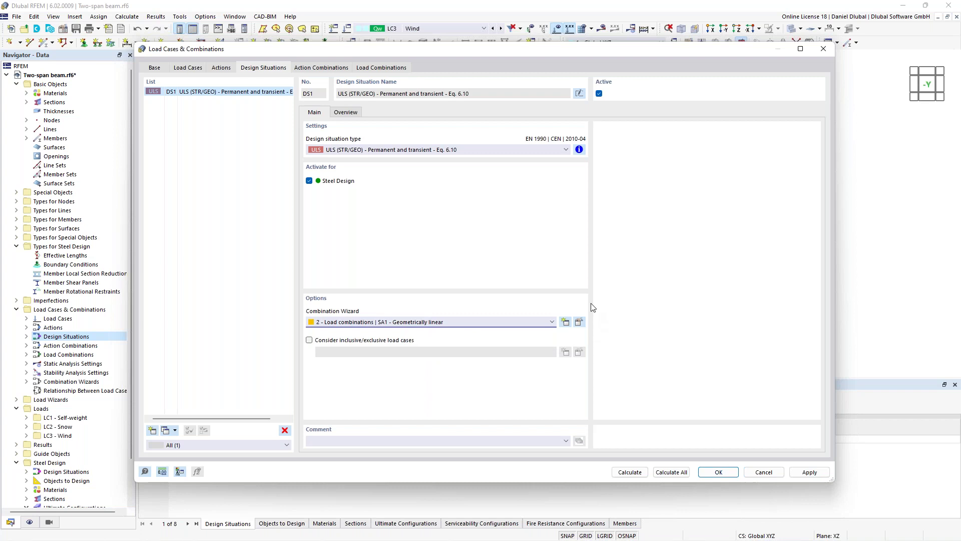
{"action": "left_click", "coordinate": [579, 321]}
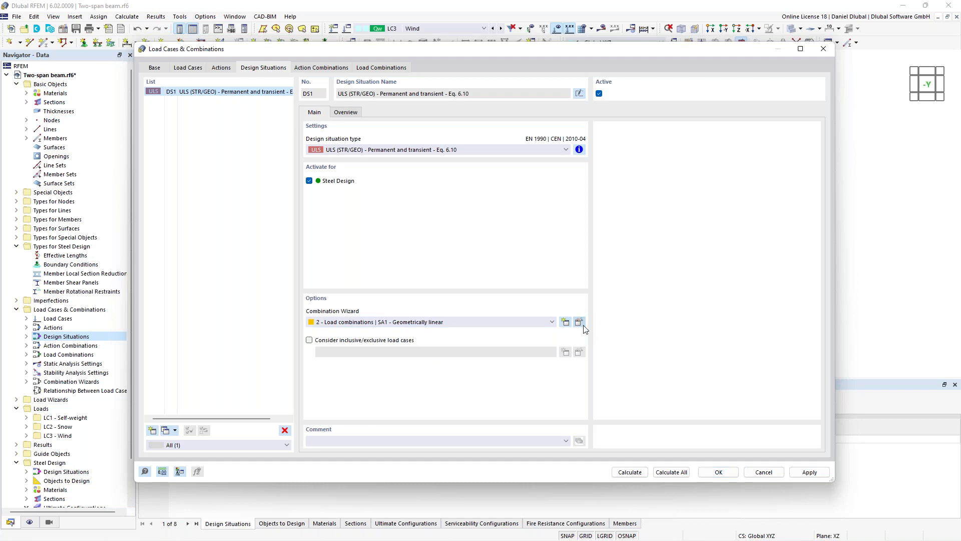
{"action": "left_click", "coordinate": [399, 255]}
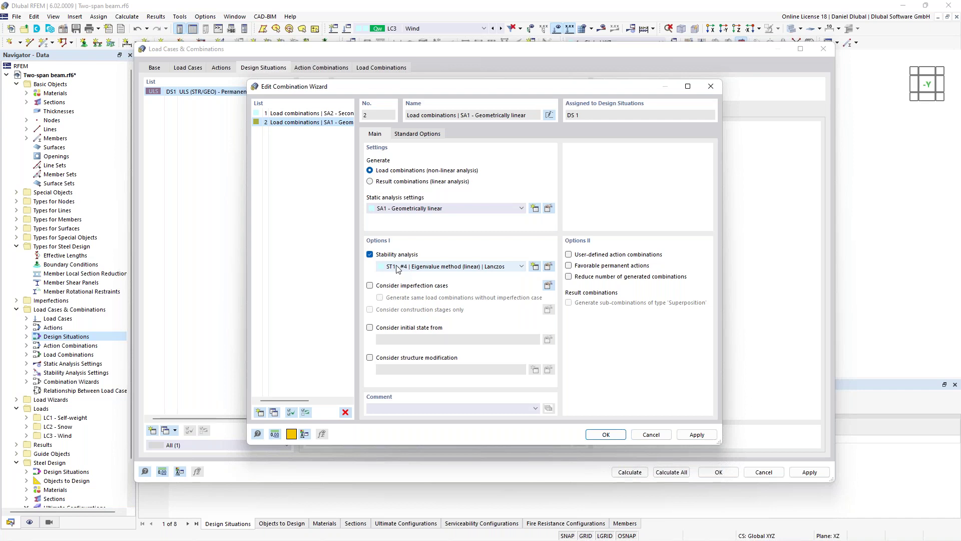
{"action": "left_click", "coordinate": [604, 434]}
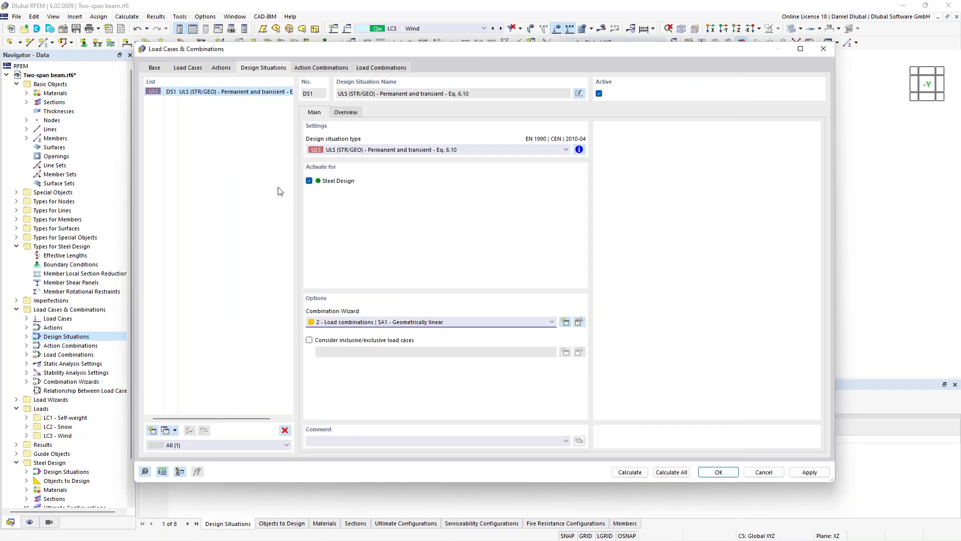
Check the critical load calculation setting of load combination CO2 and calculate all load cases and combinations
{"action": "left_click", "coordinate": [366, 70]}
{"action": "left_click", "coordinate": [214, 100]}
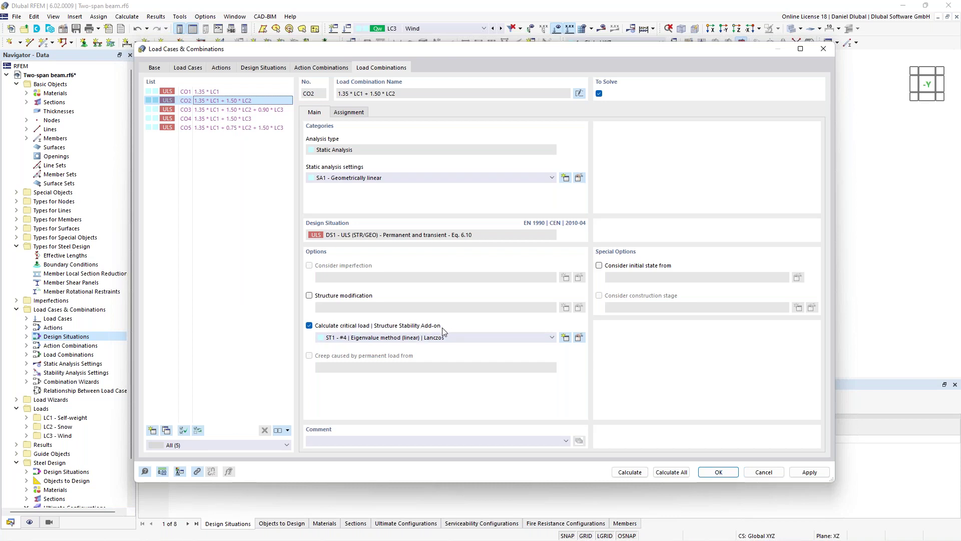
{"action": "left_click", "coordinate": [674, 473]}
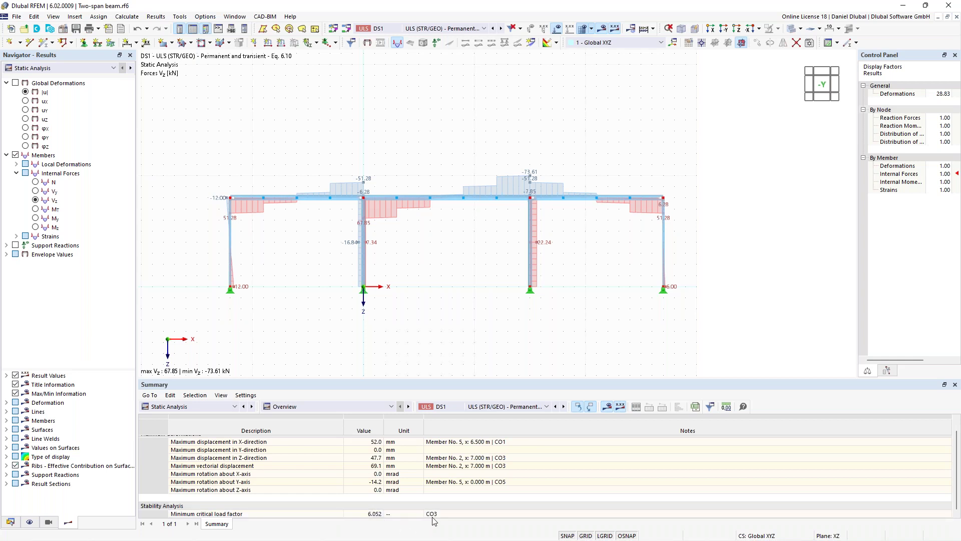
Examine the minimum critical load factor and its governing combination in the summary, and show the Stability Analysis results for CO3
{"action": "left_click", "coordinate": [371, 514]}
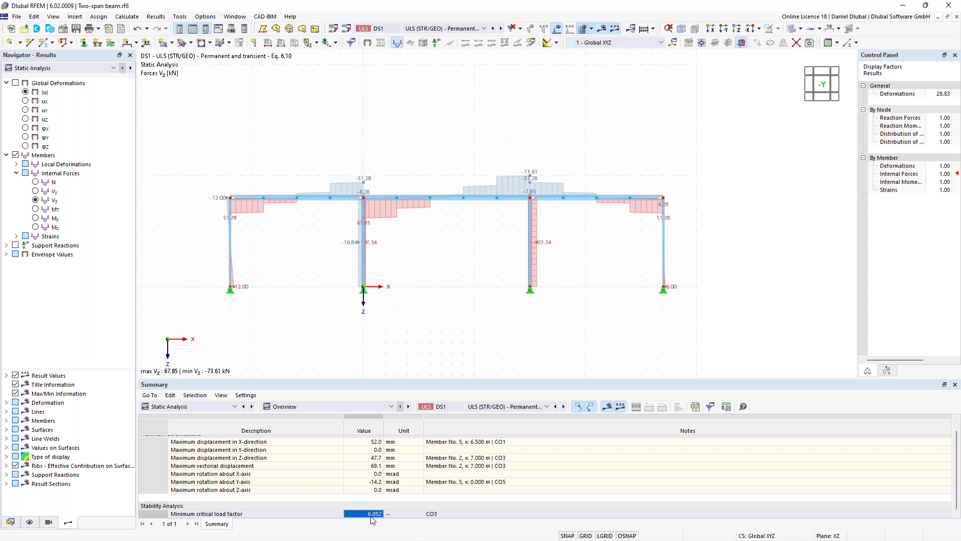
{"action": "left_click", "coordinate": [486, 514]}
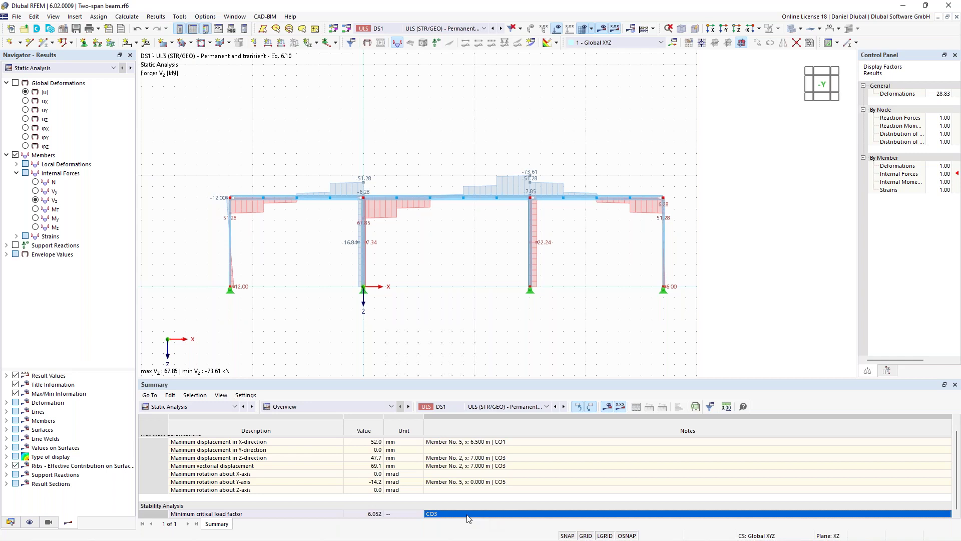
{"action": "key", "text": "Left"}
{"action": "key", "text": "Left"}
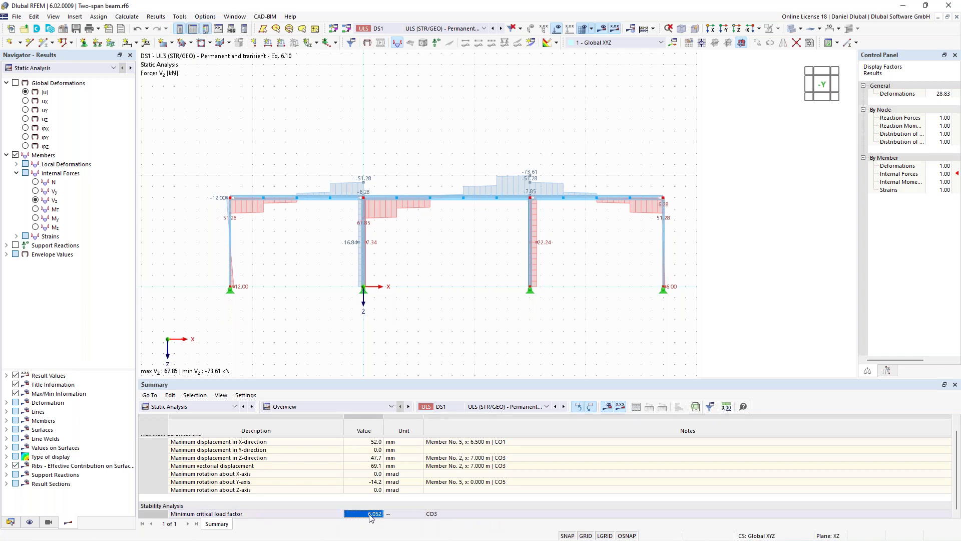
{"action": "left_click", "coordinate": [449, 514]}
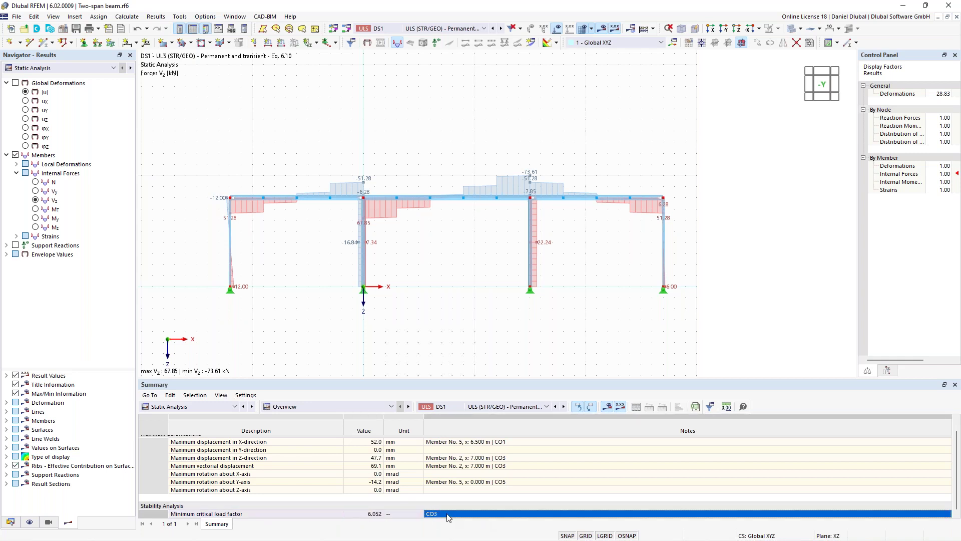
{"action": "left_click", "coordinate": [451, 30]}
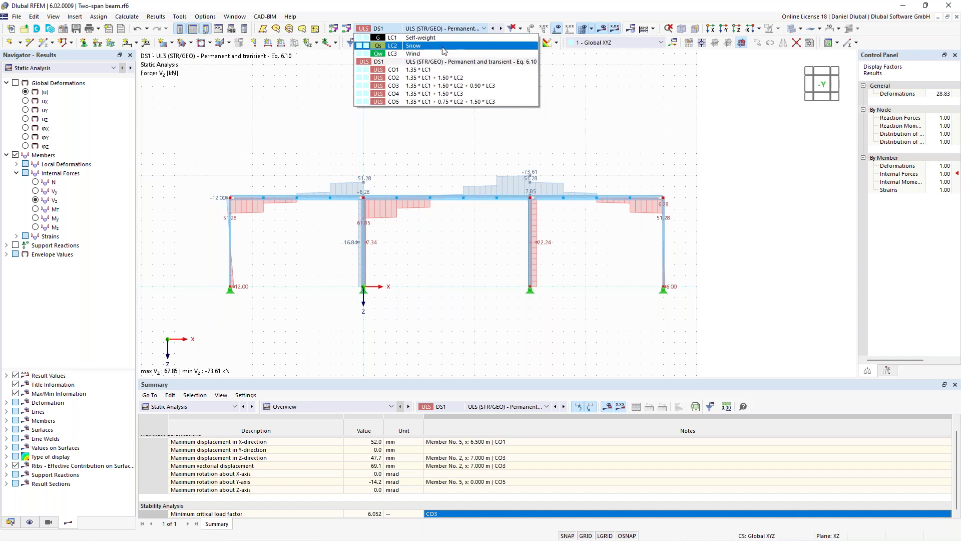
{"action": "left_click", "coordinate": [431, 86]}
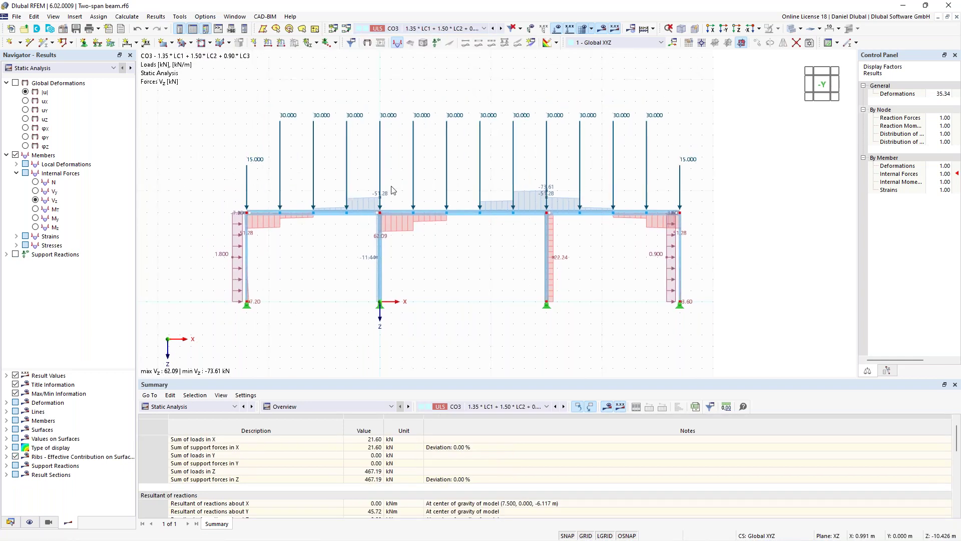
{"action": "left_click", "coordinate": [89, 69]}
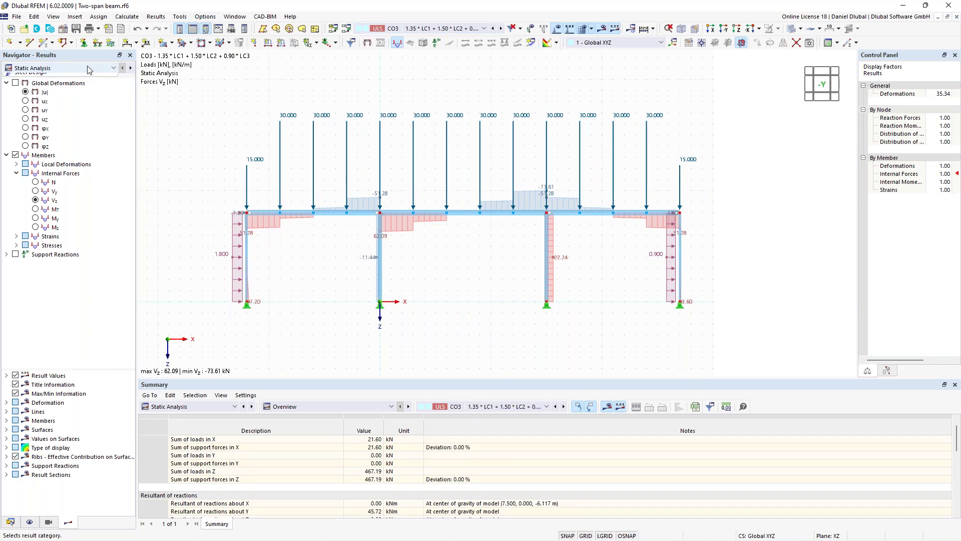
{"action": "left_click", "coordinate": [45, 86]}
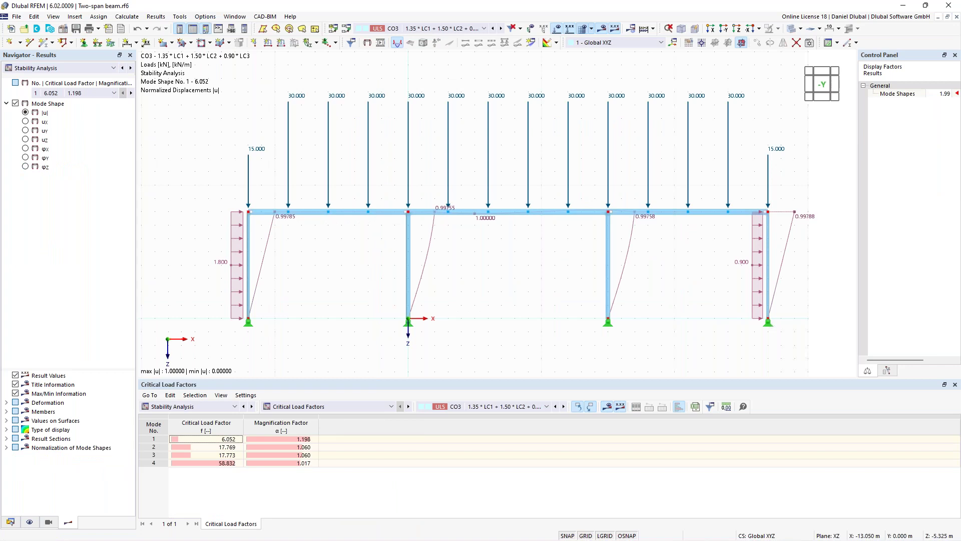
Set the member deformation display of the mode shape to Section Colored
{"action": "middle_click_drag", "start_coordinate": [359, 261], "coordinate": [369, 257]}
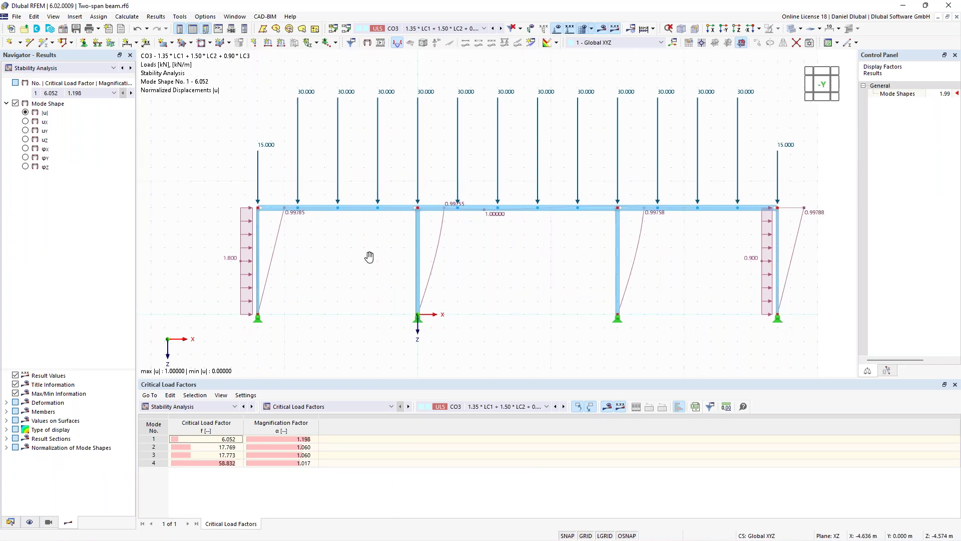
{"action": "middle_click_drag", "start_coordinate": [369, 257], "coordinate": [406, 270]}
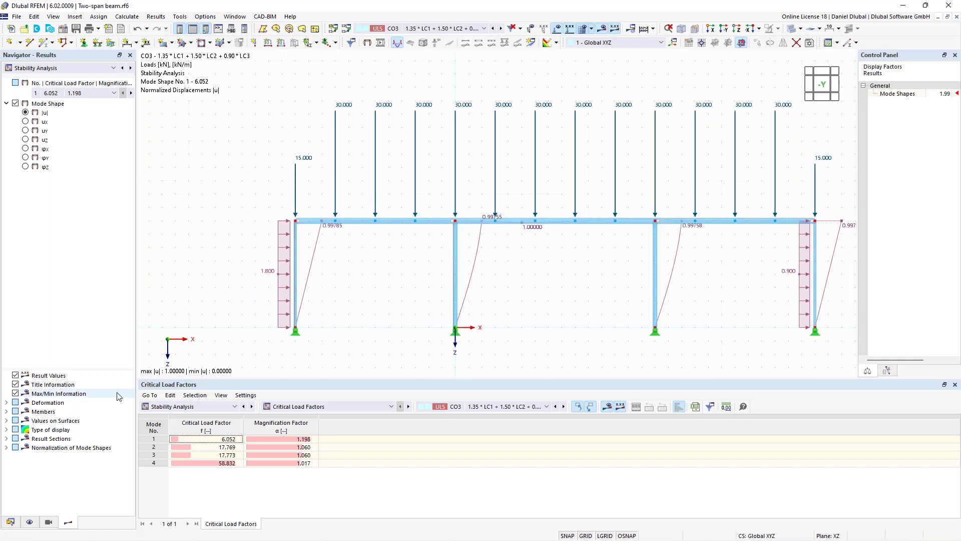
{"action": "left_click", "coordinate": [6, 403]}
{"action": "left_click", "coordinate": [16, 412]}
{"action": "left_click", "coordinate": [35, 439]}
{"action": "middle_click_drag", "start_coordinate": [383, 287], "coordinate": [376, 294]}
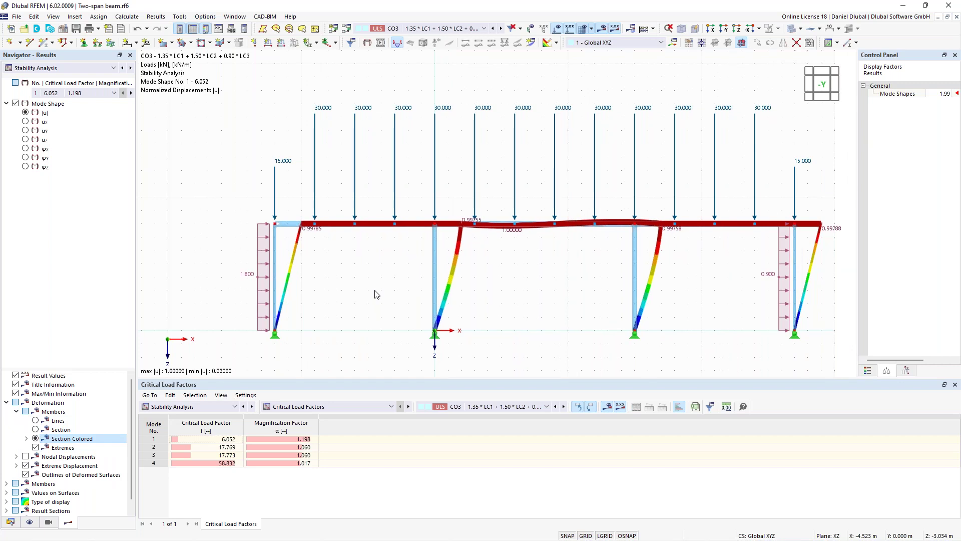
Show the member-based stability results with the effective lengths and critical loads by member for CO3
{"action": "left_click", "coordinate": [222, 440]}
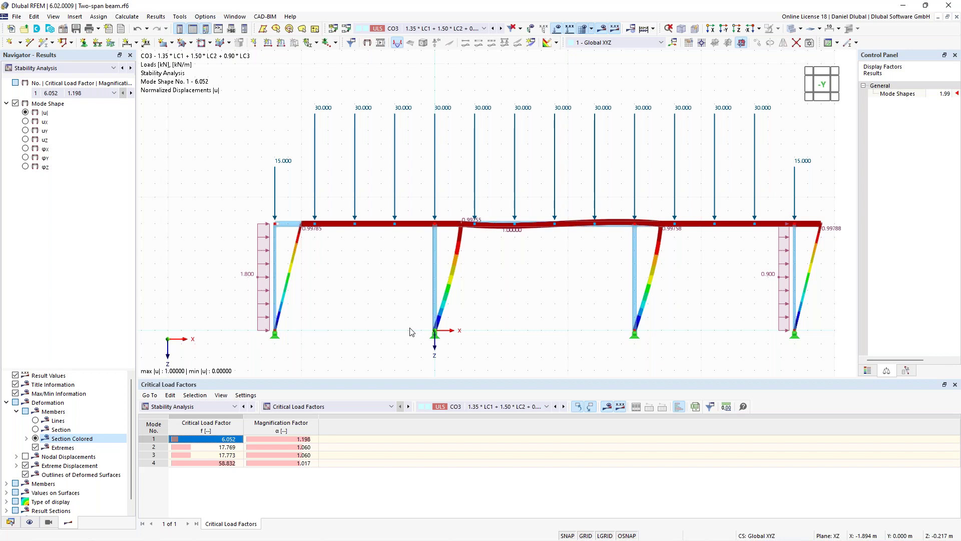
{"action": "left_click", "coordinate": [365, 407]}
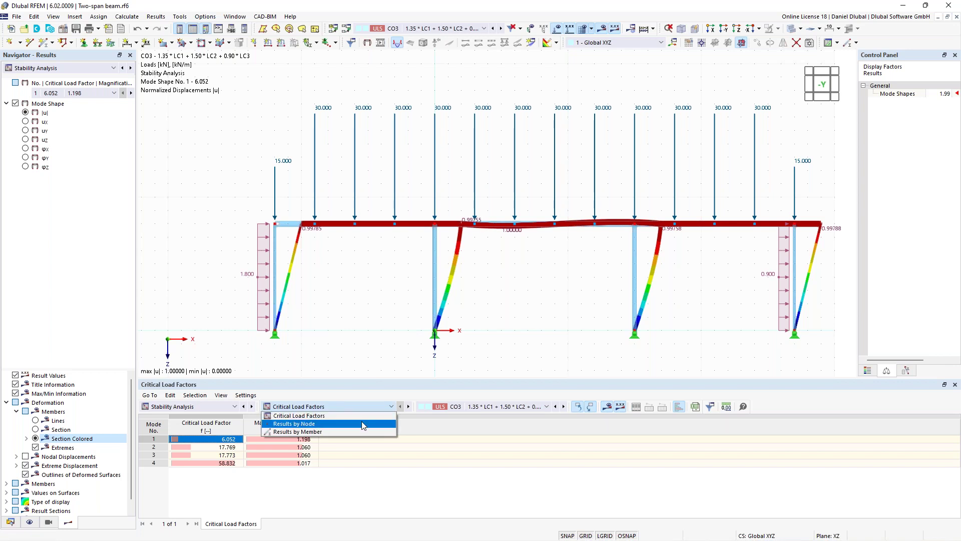
{"action": "left_click", "coordinate": [360, 432]}
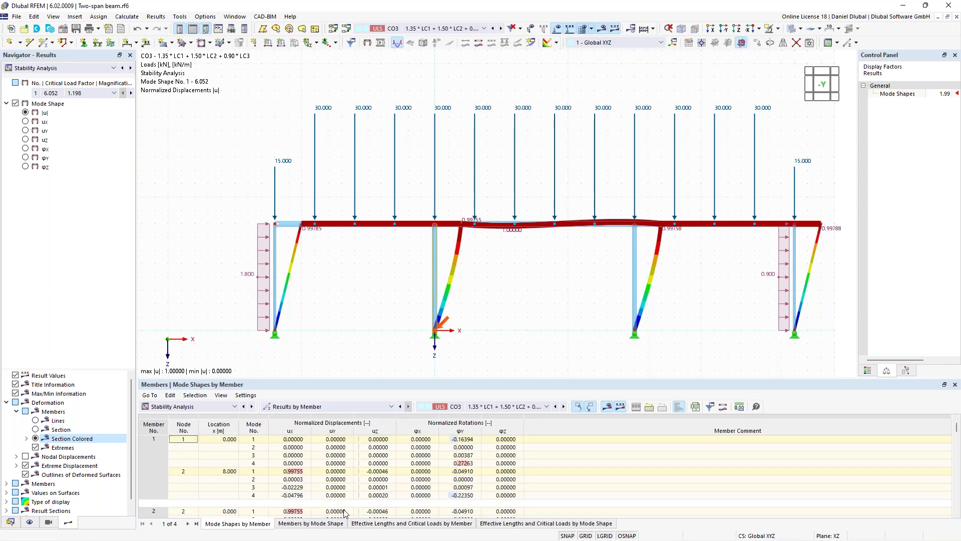
{"action": "left_click", "coordinate": [365, 524]}
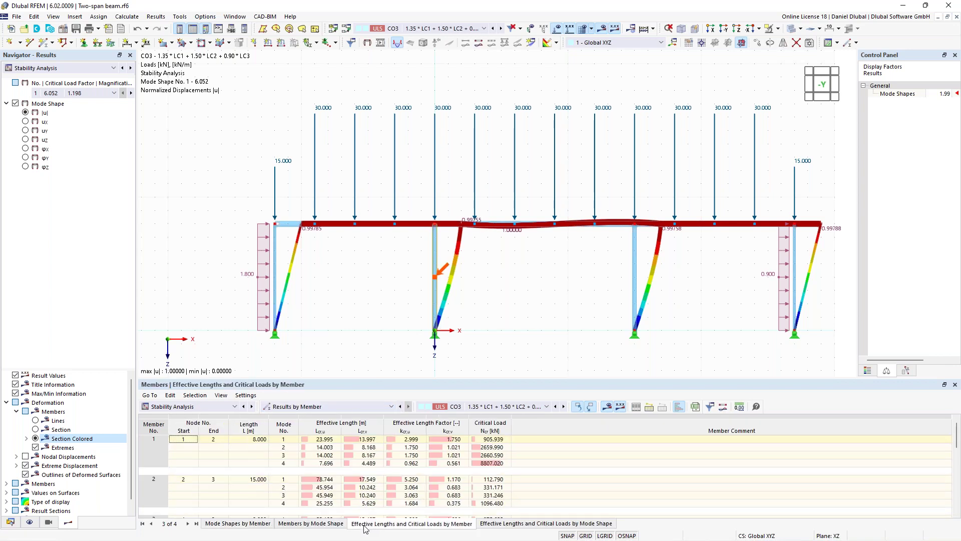
Compare the mode 1 effective length factors of the two inner columns, members 1 and 3, in the results table
{"action": "left_click", "coordinate": [408, 442]}
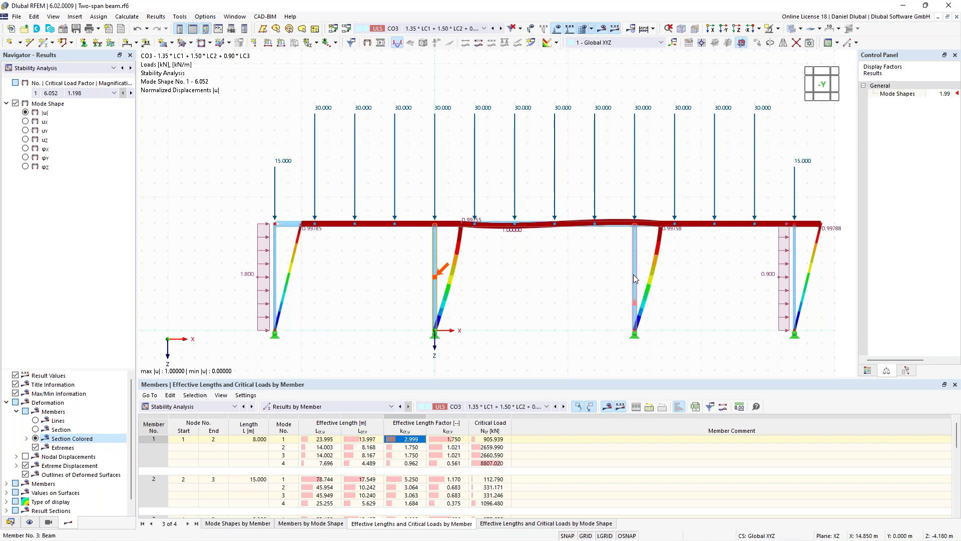
{"action": "scroll", "coordinate": [397, 477], "scroll_direction": "down", "scroll_amount": 2}
{"action": "left_click", "coordinate": [404, 471]}
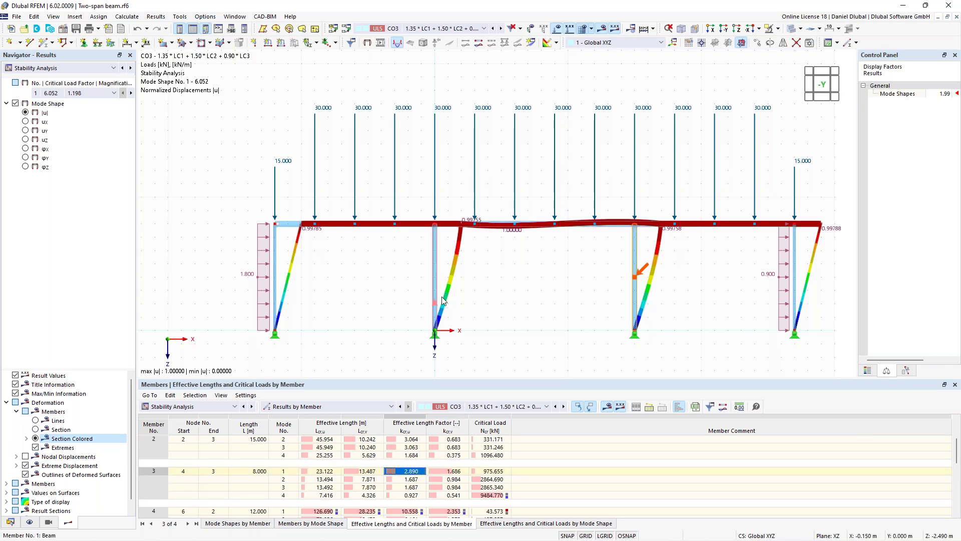
{"action": "scroll", "coordinate": [436, 480], "scroll_direction": "up", "scroll_amount": 2}
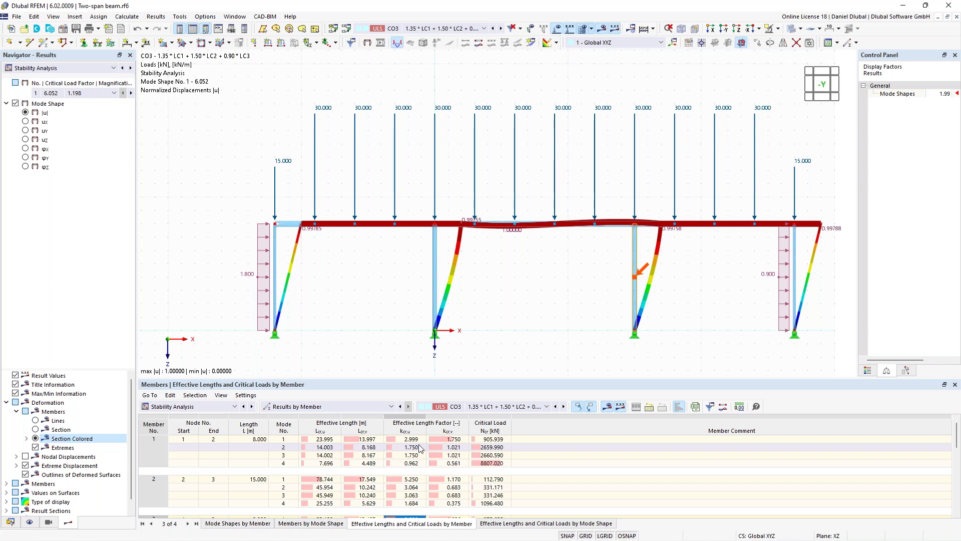
{"action": "left_click", "coordinate": [404, 440]}
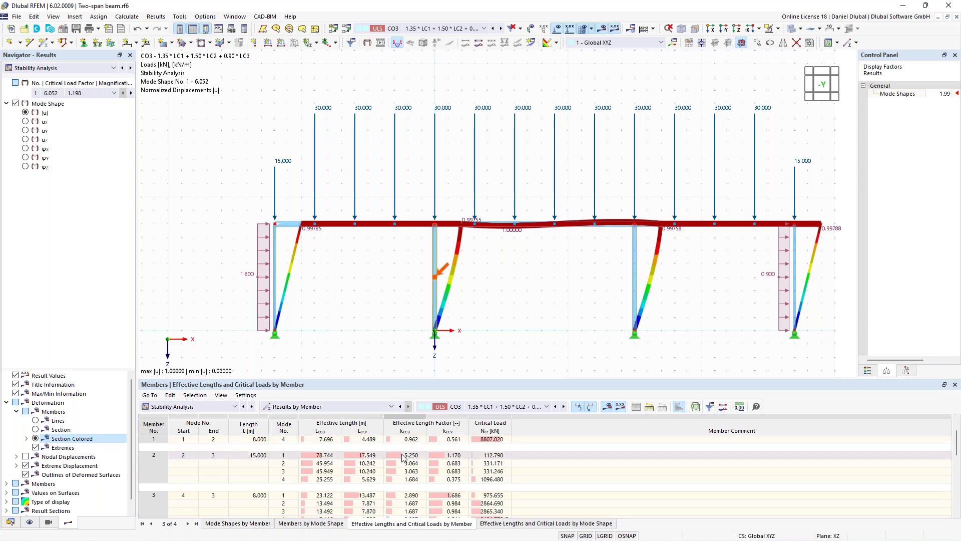
{"action": "left_click", "coordinate": [410, 471]}
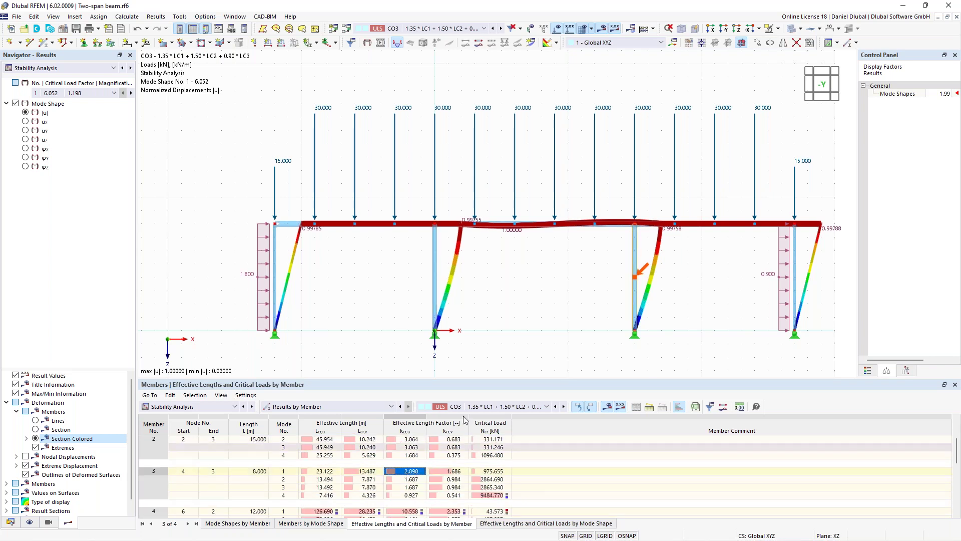
{"action": "scroll", "coordinate": [401, 488], "scroll_direction": "up", "scroll_amount": 1}
{"action": "scroll", "coordinate": [400, 487], "scroll_direction": "up", "scroll_amount": 1}
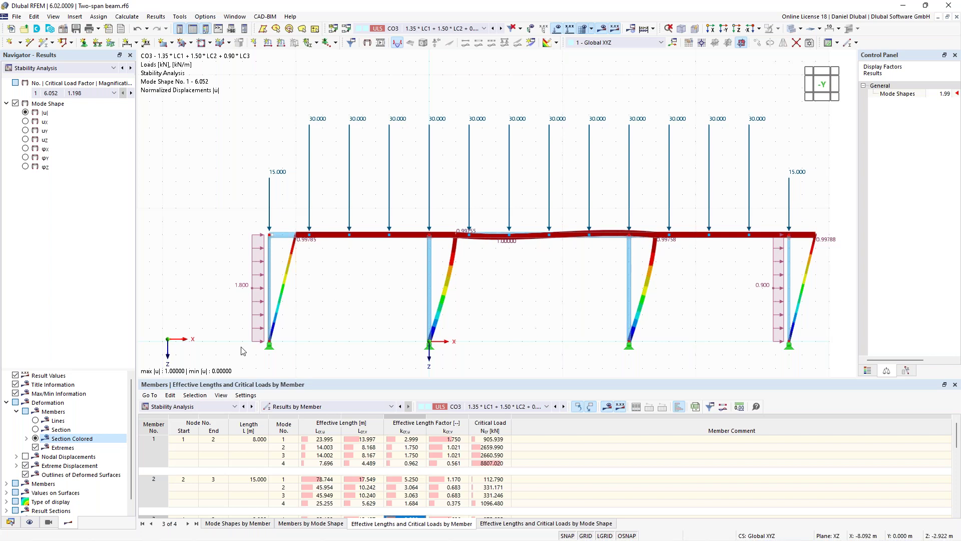
Open member 1 for editing and create a new steel design effective lengths definition for it
{"action": "left_click", "coordinate": [11, 522]}
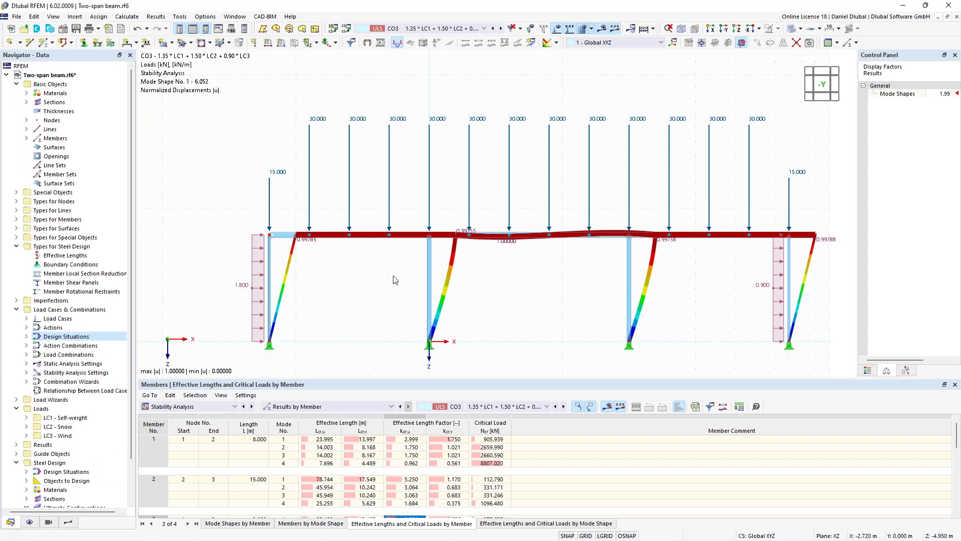
{"action": "double_click", "coordinate": [429, 272]}
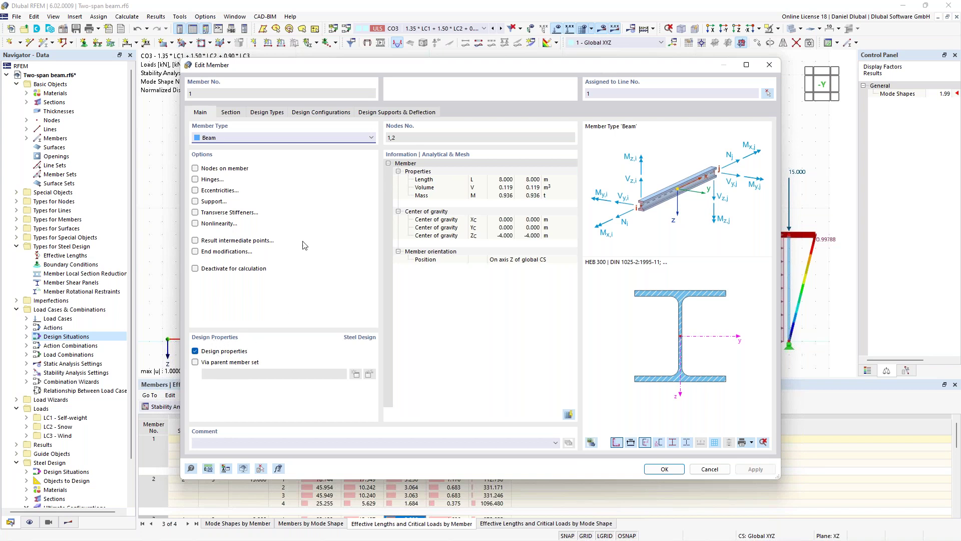
{"action": "left_click", "coordinate": [277, 116]}
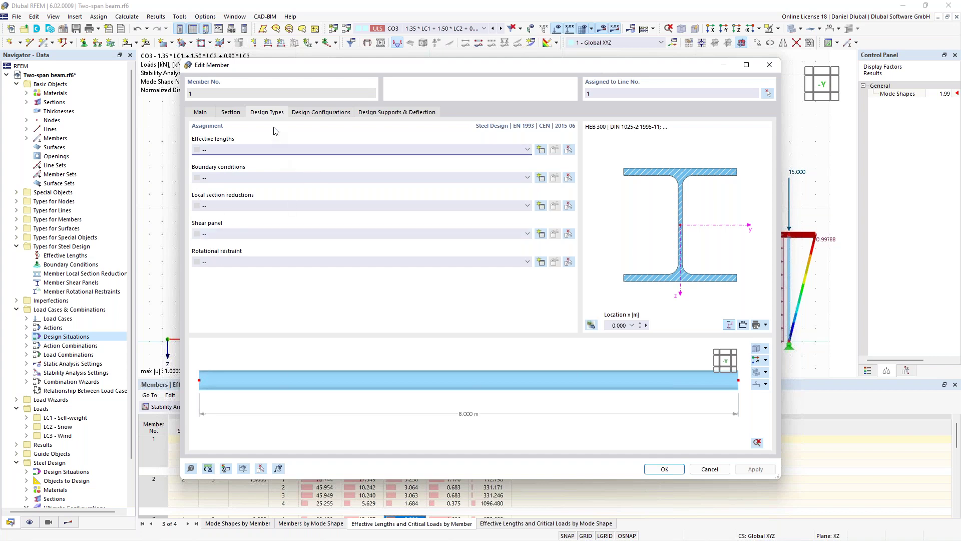
{"action": "left_click_drag", "start_coordinate": [386, 69], "coordinate": [419, 374]}
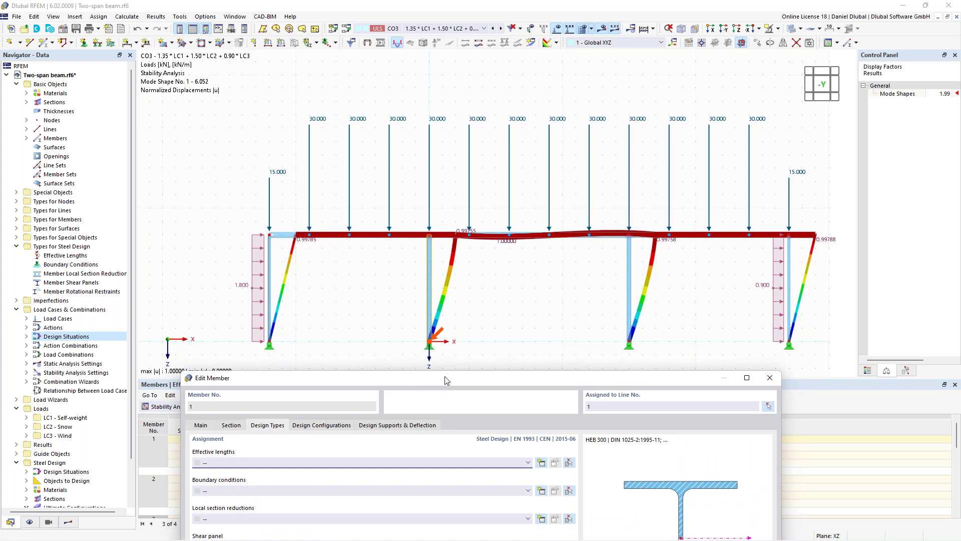
{"action": "left_click_drag", "start_coordinate": [447, 380], "coordinate": [442, 74]}
{"action": "left_click", "coordinate": [537, 158]}
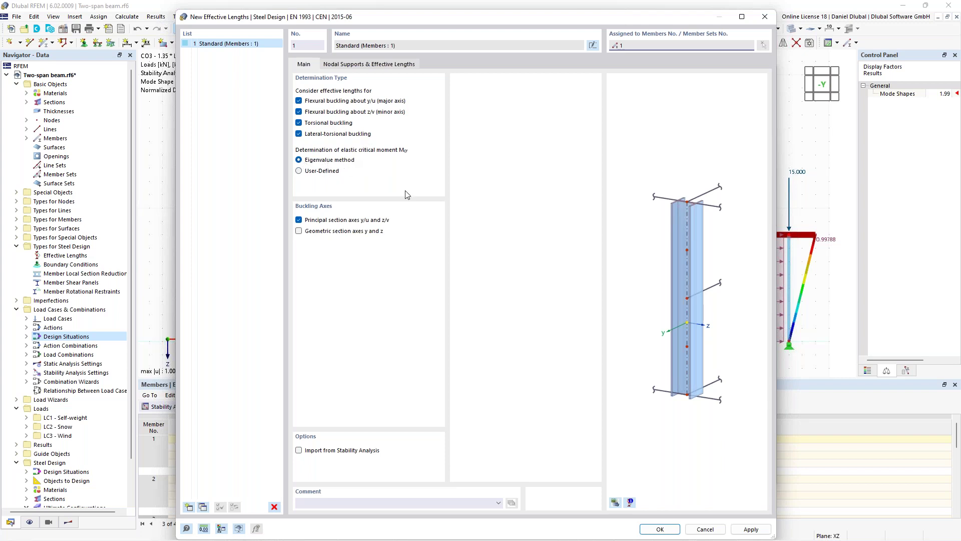
Set member 1's effective length factor about the major axis y/u to 3, accepting deletion of the Steel Design results
{"action": "left_click", "coordinate": [372, 65]}
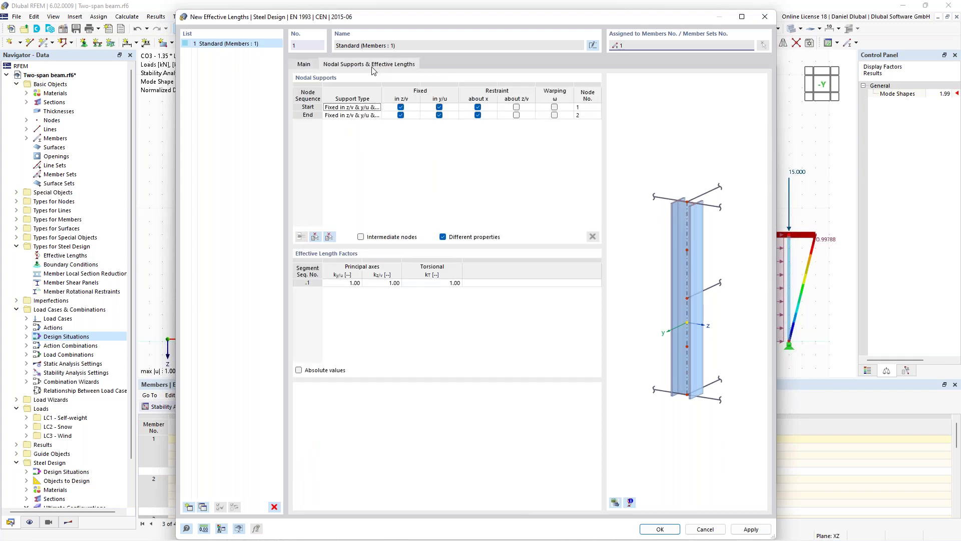
{"action": "left_click", "coordinate": [317, 238]}
{"action": "left_click", "coordinate": [430, 292]}
{"action": "left_click", "coordinate": [349, 284]}
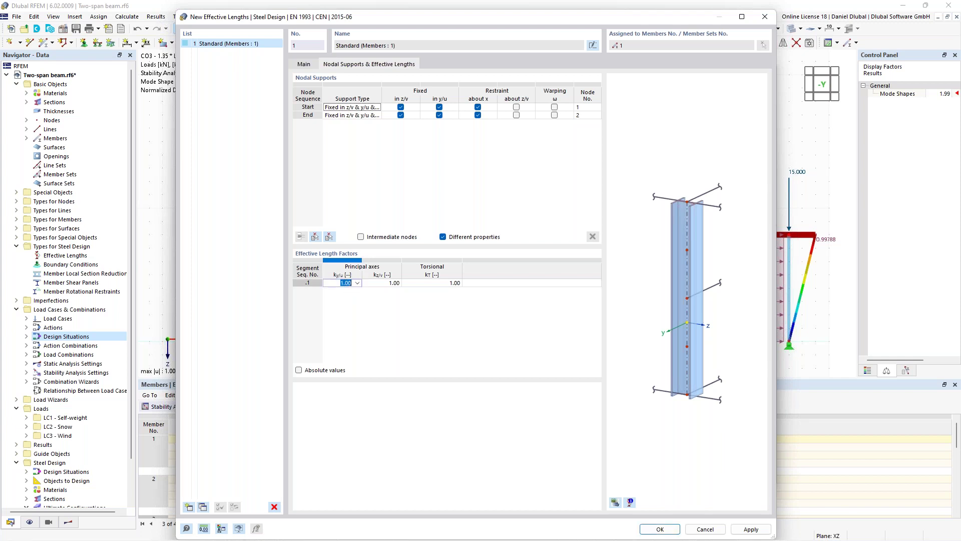
{"action": "type", "text": "3"}
{"action": "left_click", "coordinate": [659, 529]}
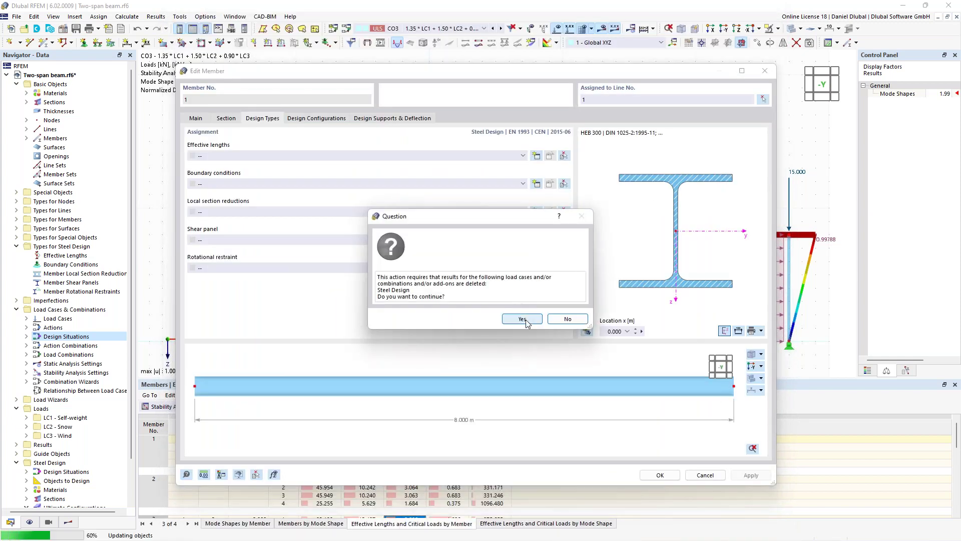
{"action": "left_click", "coordinate": [522, 319]}
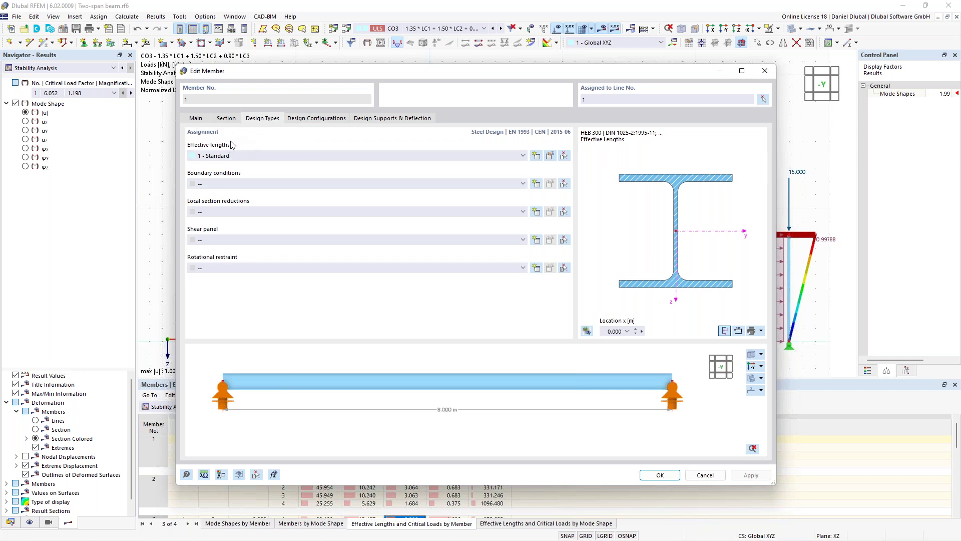
{"action": "left_click", "coordinate": [659, 476]}
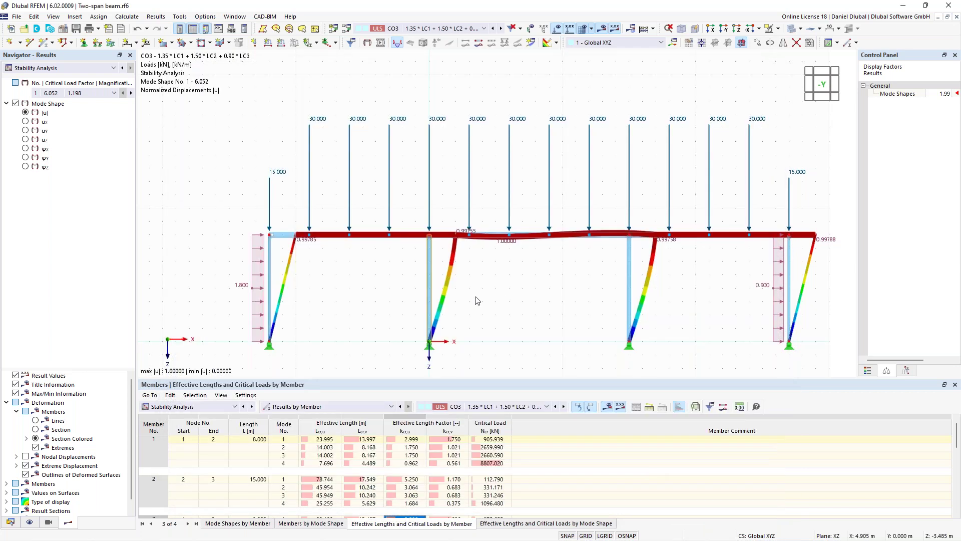
Hide the loads and results and turn on the display of member effective lengths under the steel design types
{"action": "left_click", "coordinate": [557, 28]}
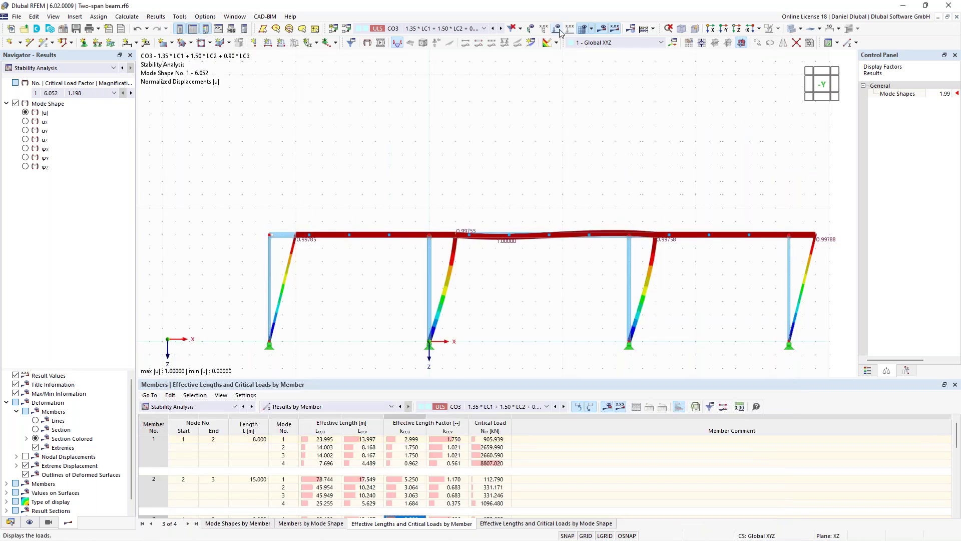
{"action": "left_click", "coordinate": [602, 30]}
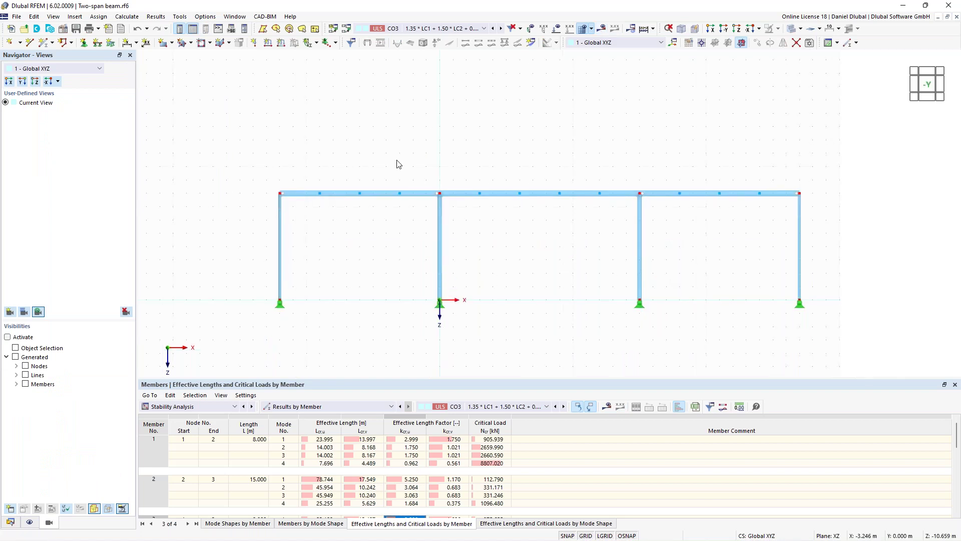
{"action": "left_click", "coordinate": [30, 522]}
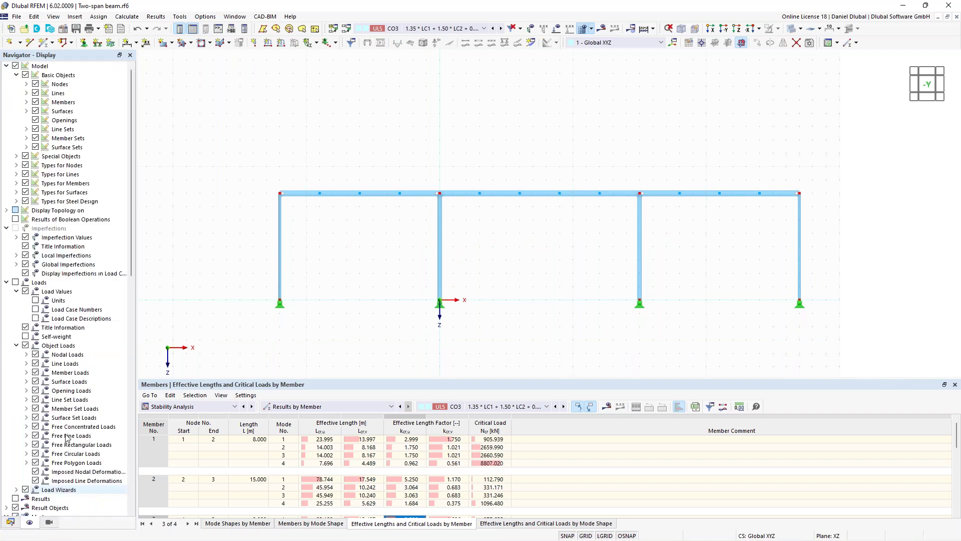
{"action": "left_click", "coordinate": [17, 202]}
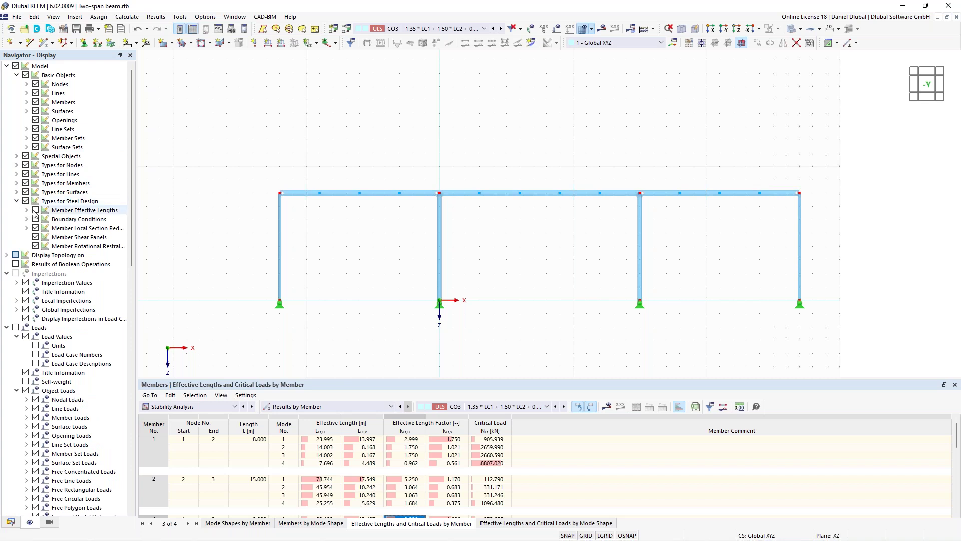
{"action": "left_click", "coordinate": [36, 210]}
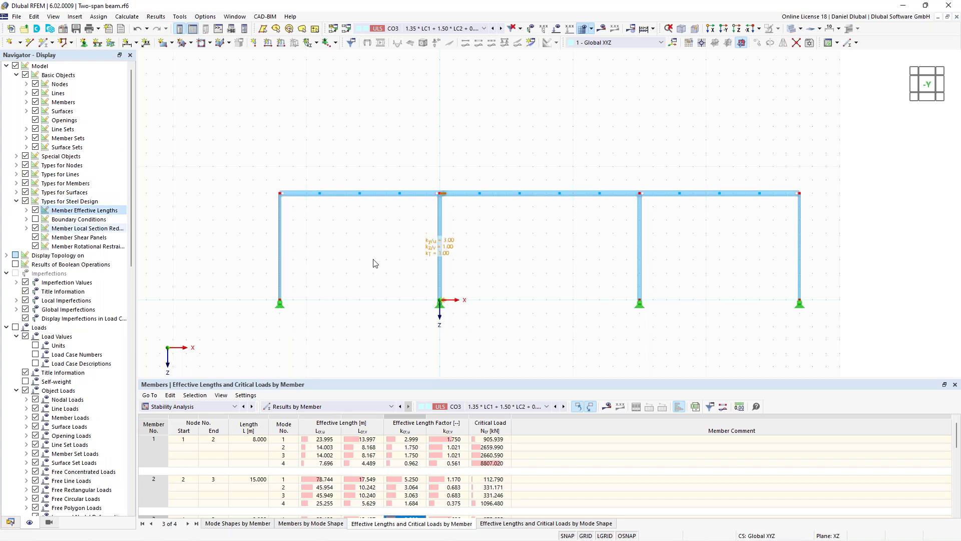
Enlarge the effective length symbols on member 1 and inspect its end supports and factors
{"action": "right_click", "coordinate": [444, 196]}
{"action": "left_click_drag", "start_coordinate": [465, 258], "coordinate": [503, 264]}
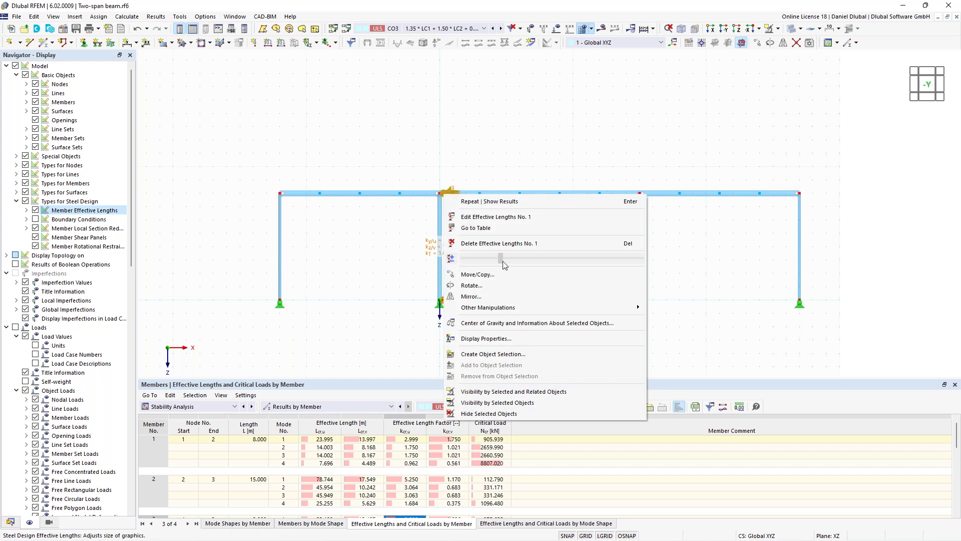
{"action": "left_click", "coordinate": [380, 262]}
{"action": "scroll", "coordinate": [474, 260], "scroll_direction": "up", "scroll_amount": 2}
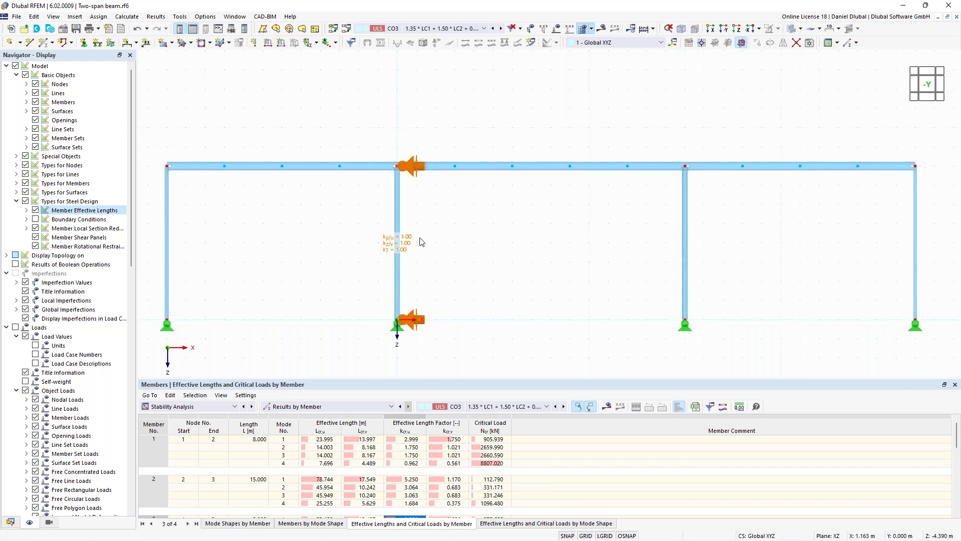
{"action": "left_click", "coordinate": [414, 322]}
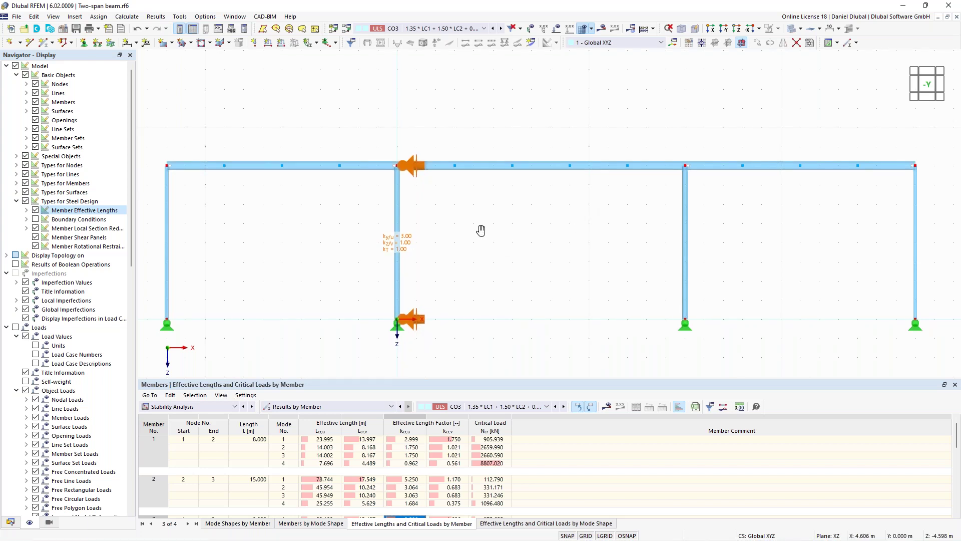
Open member 3 for editing and create a new effective lengths definition for it with import from stability analysis enabled
{"action": "middle_click_drag", "start_coordinate": [488, 234], "coordinate": [444, 234]}
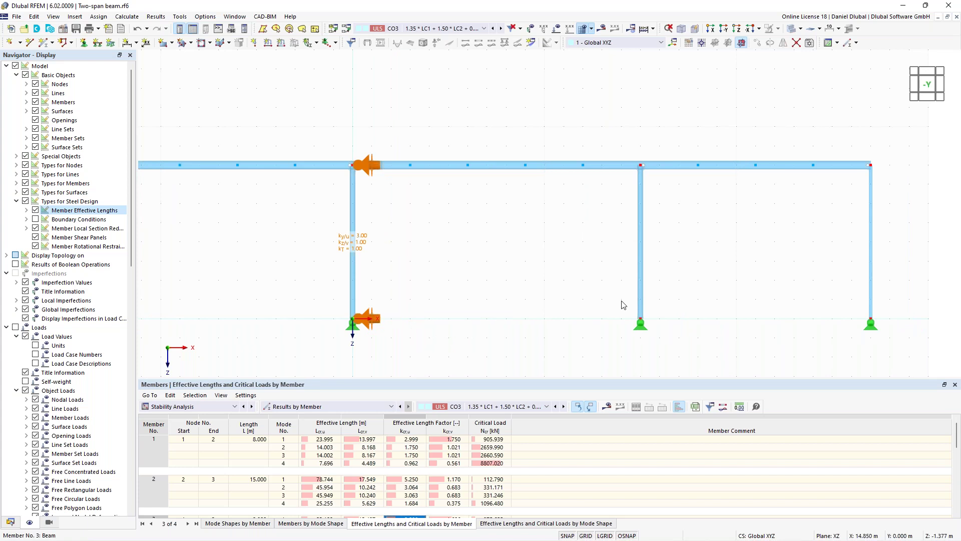
{"action": "scroll", "coordinate": [547, 268], "scroll_direction": "down", "scroll_amount": 1}
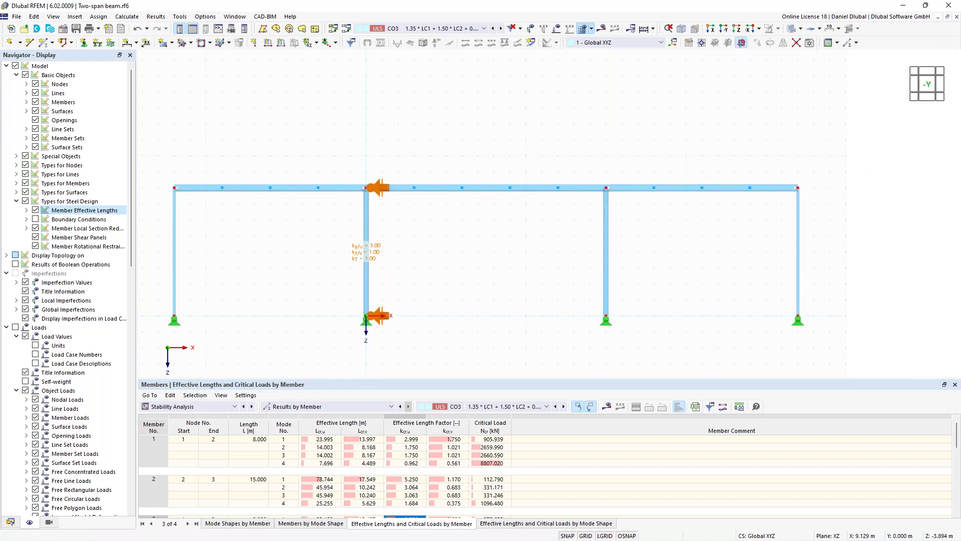
{"action": "double_click", "coordinate": [605, 237]}
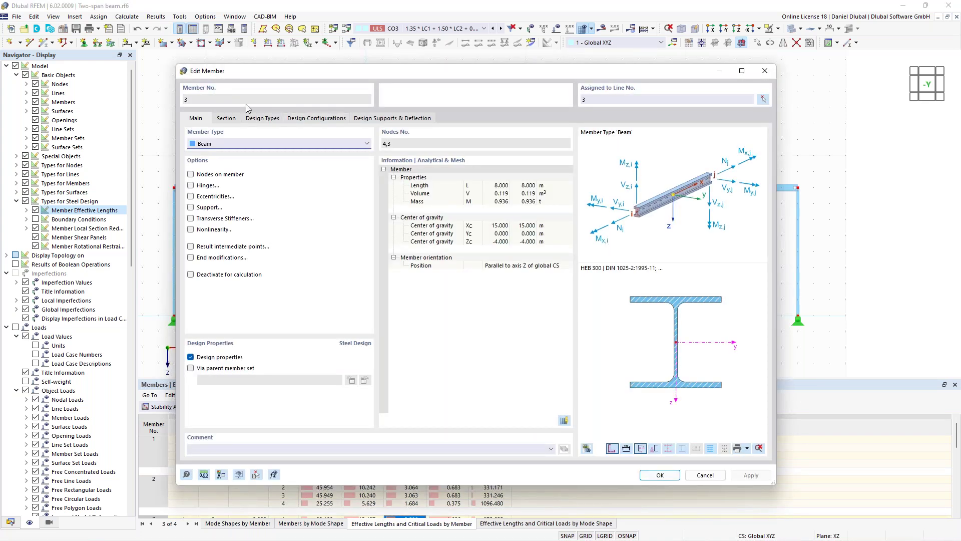
{"action": "left_click", "coordinate": [260, 119]}
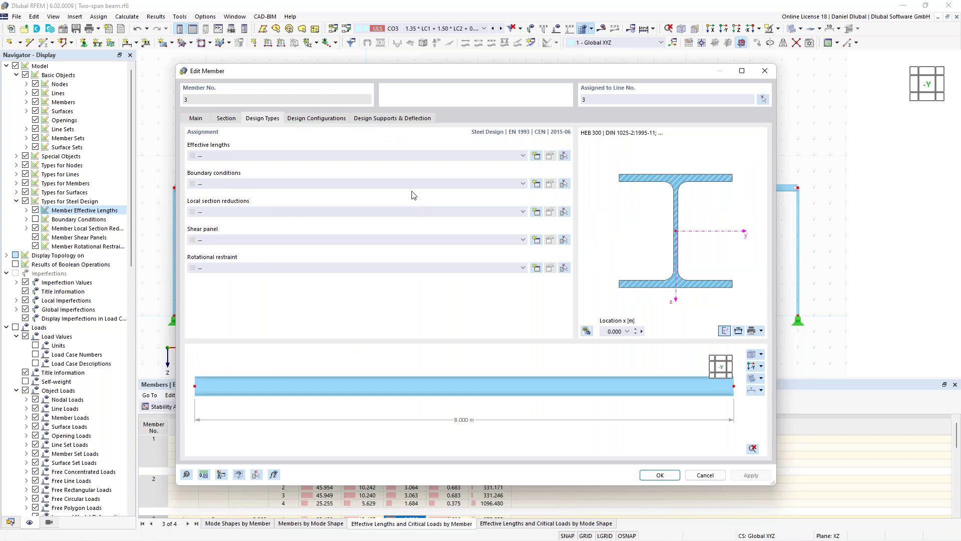
{"action": "left_click", "coordinate": [537, 157]}
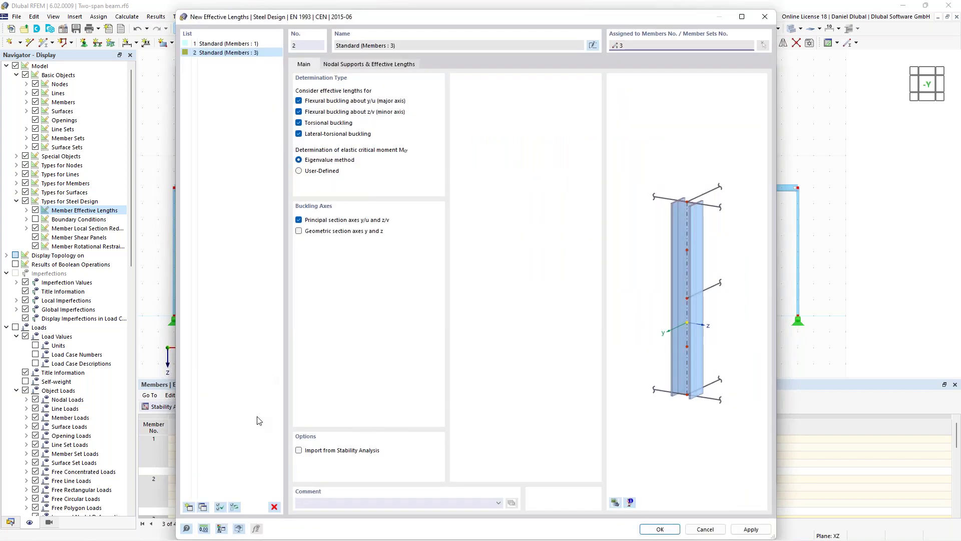
{"action": "left_click", "coordinate": [299, 451]}
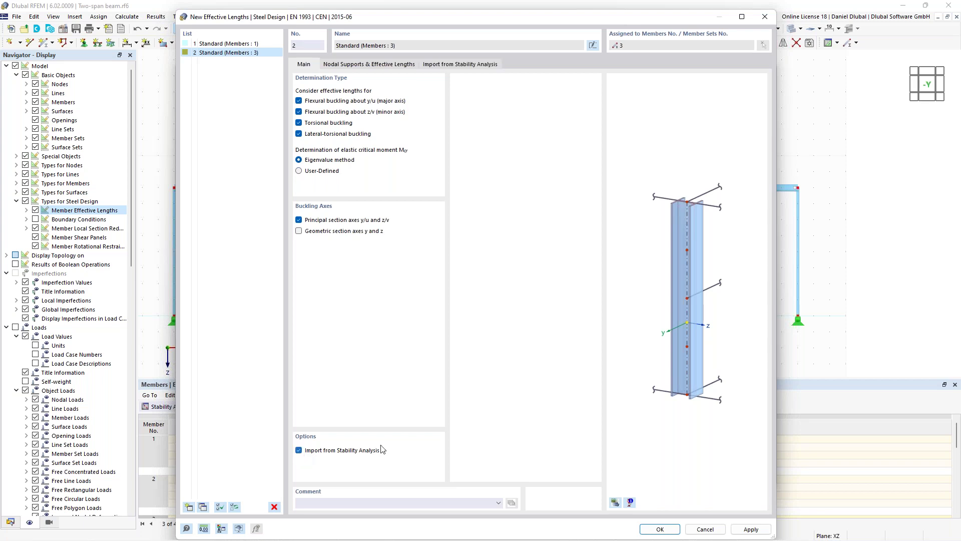
Import the effective length factor about the y/u axis from load combination CO3, mode 1, member 3
{"action": "left_click", "coordinate": [465, 65]}
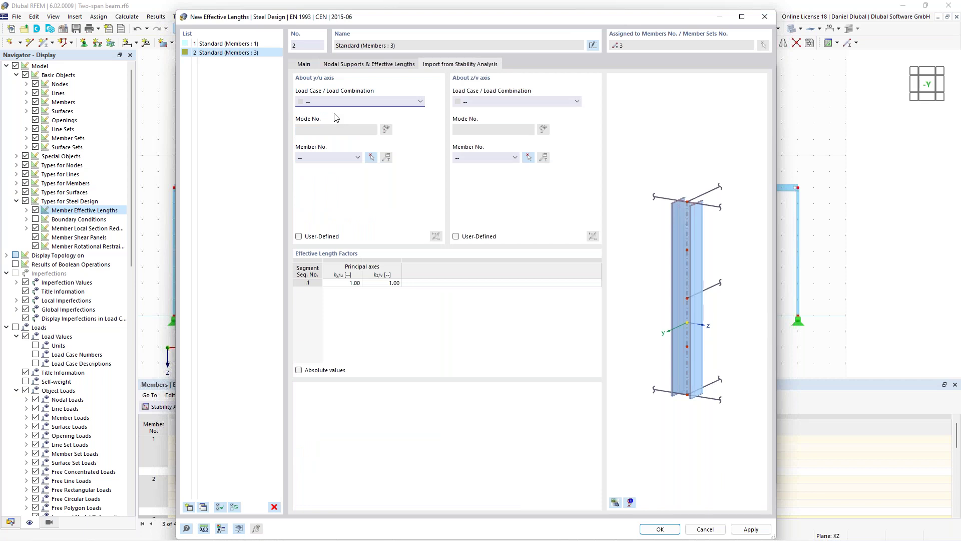
{"action": "left_click", "coordinate": [407, 101]}
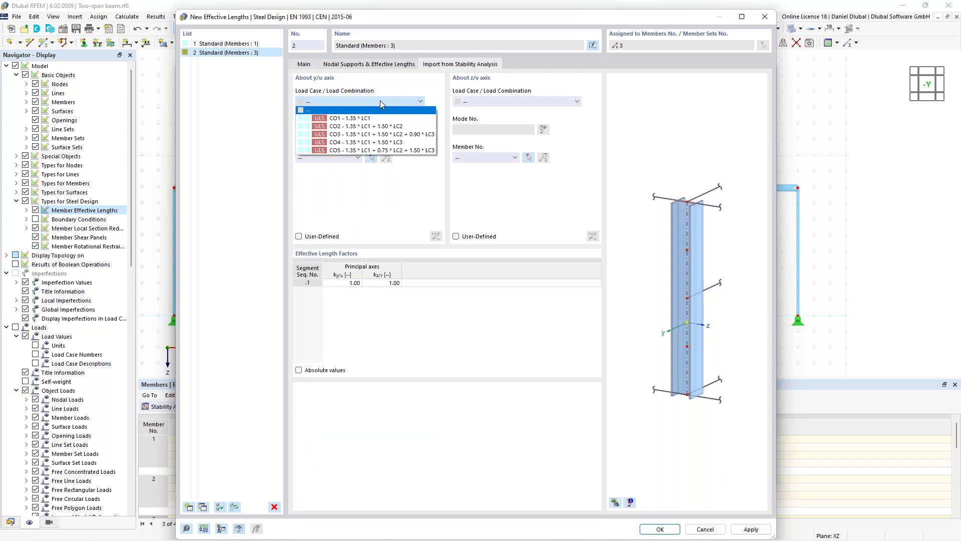
{"action": "left_click", "coordinate": [350, 135]}
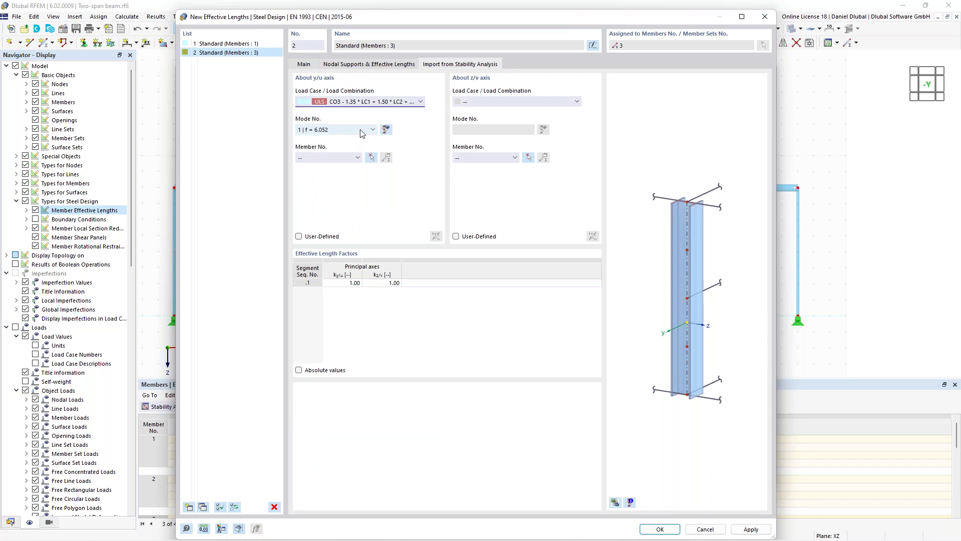
{"action": "left_click", "coordinate": [325, 132]}
{"action": "left_click", "coordinate": [325, 137]}
{"action": "left_click", "coordinate": [371, 158]}
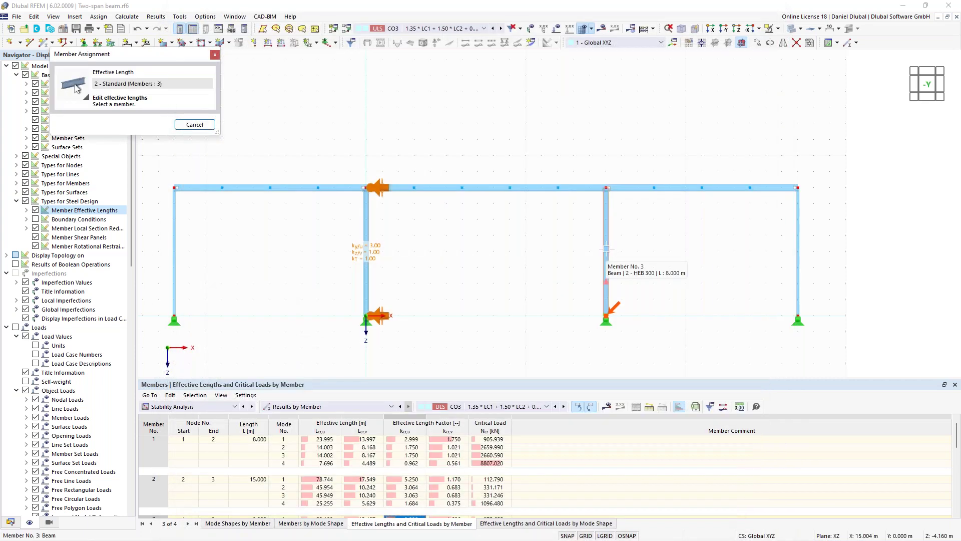
{"action": "left_click", "coordinate": [607, 261]}
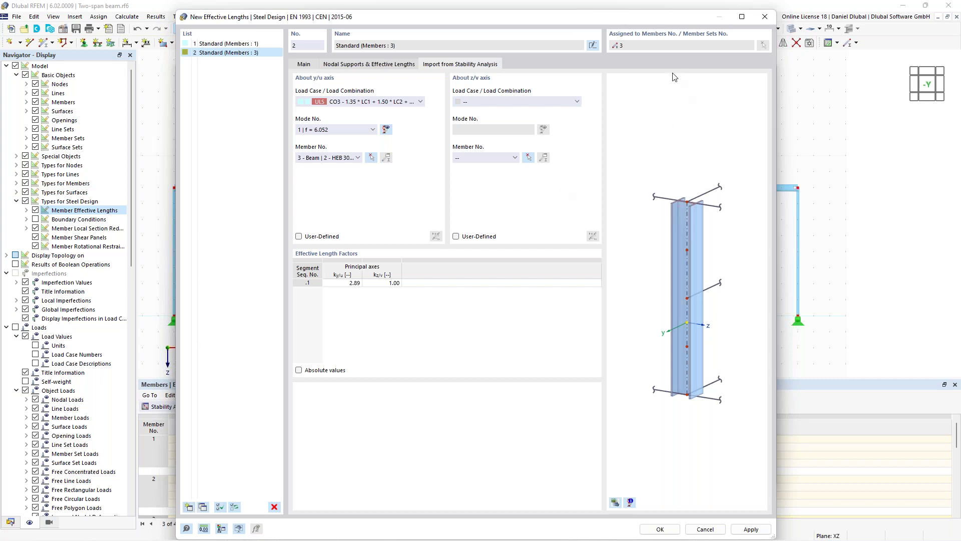
Create a third effective lengths definition importing the y/u factor from CO3, mode 1, member 5, check its settings and accept it
{"action": "left_click", "coordinate": [188, 507]}
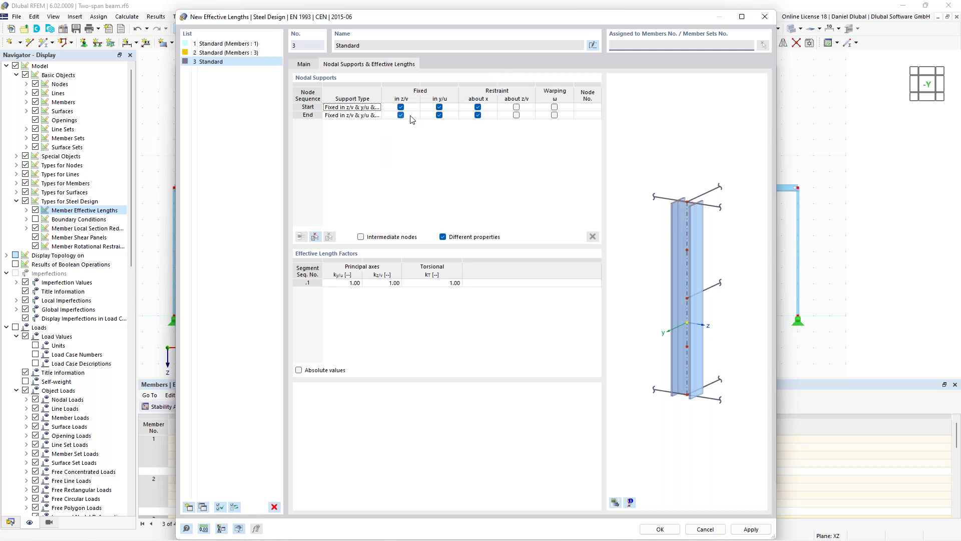
{"action": "left_click_drag", "start_coordinate": [439, 12], "coordinate": [419, 50]}
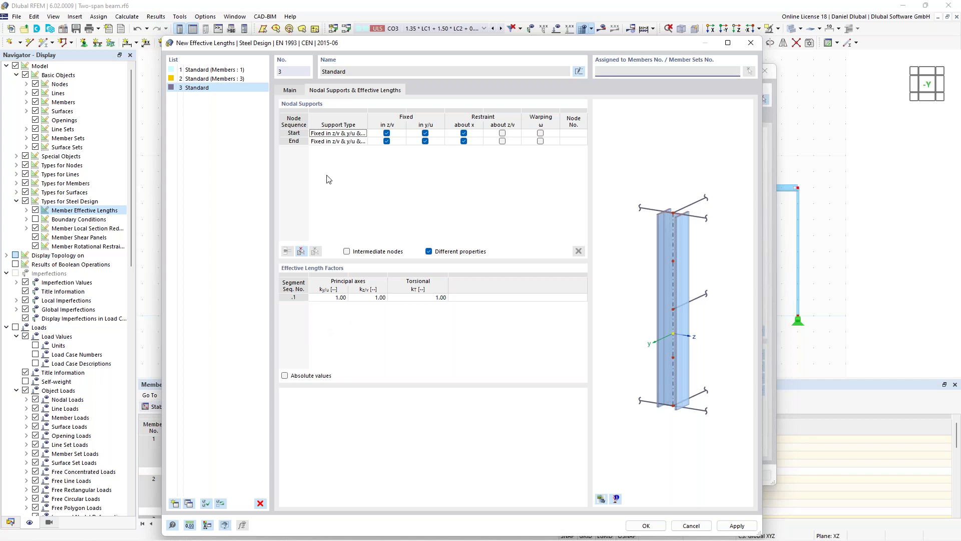
{"action": "left_click_drag", "start_coordinate": [335, 43], "coordinate": [329, 25]}
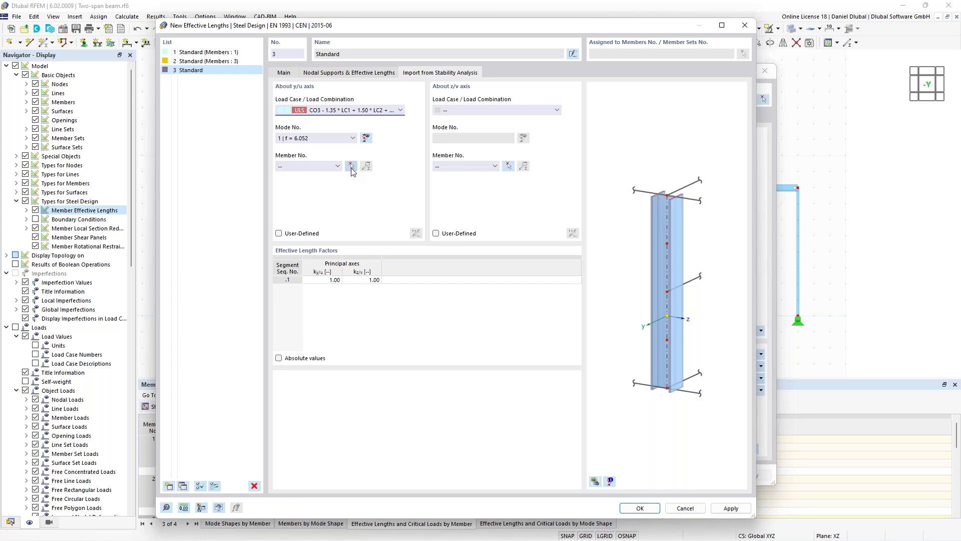
{"action": "left_click", "coordinate": [391, 75]}
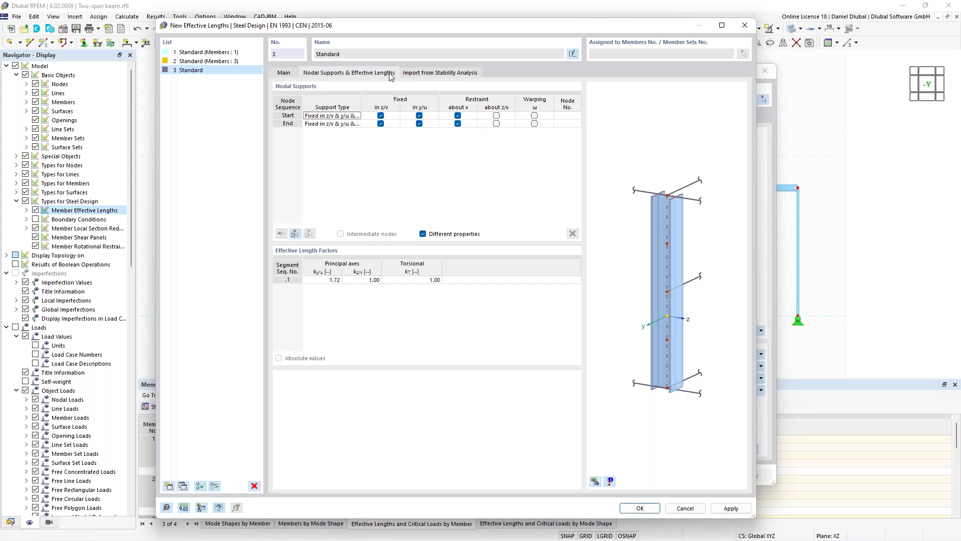
{"action": "left_click", "coordinate": [425, 75]}
{"action": "left_click", "coordinate": [290, 75]}
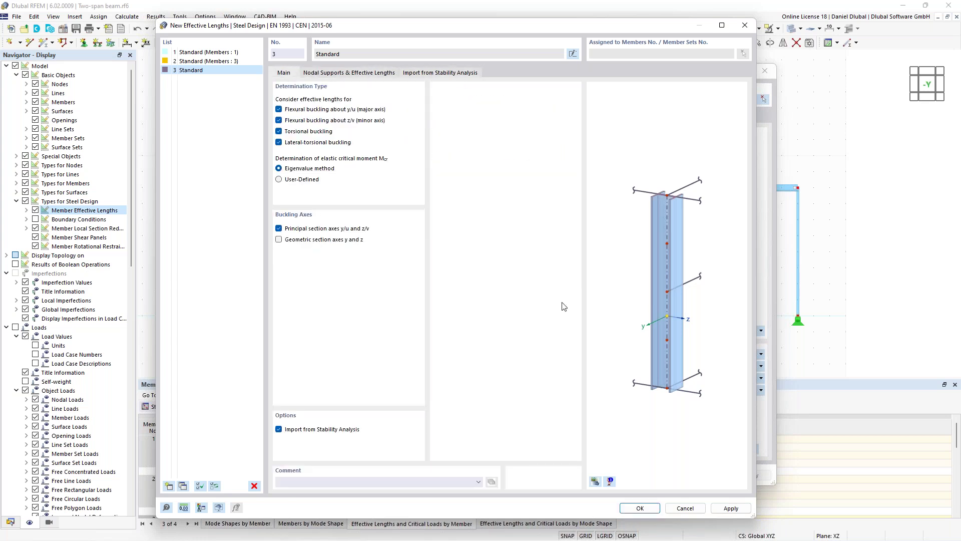
{"action": "left_click", "coordinate": [349, 74]}
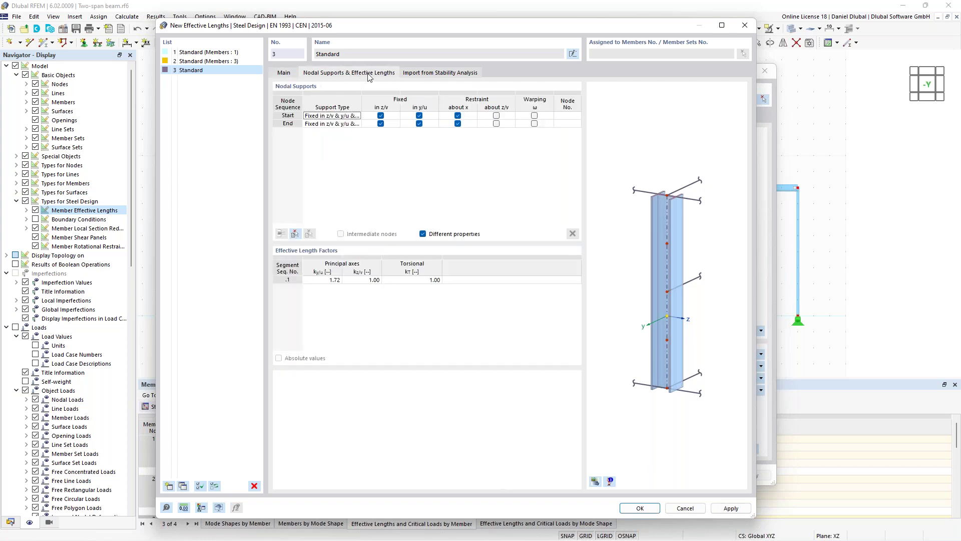
{"action": "left_click", "coordinate": [420, 74]}
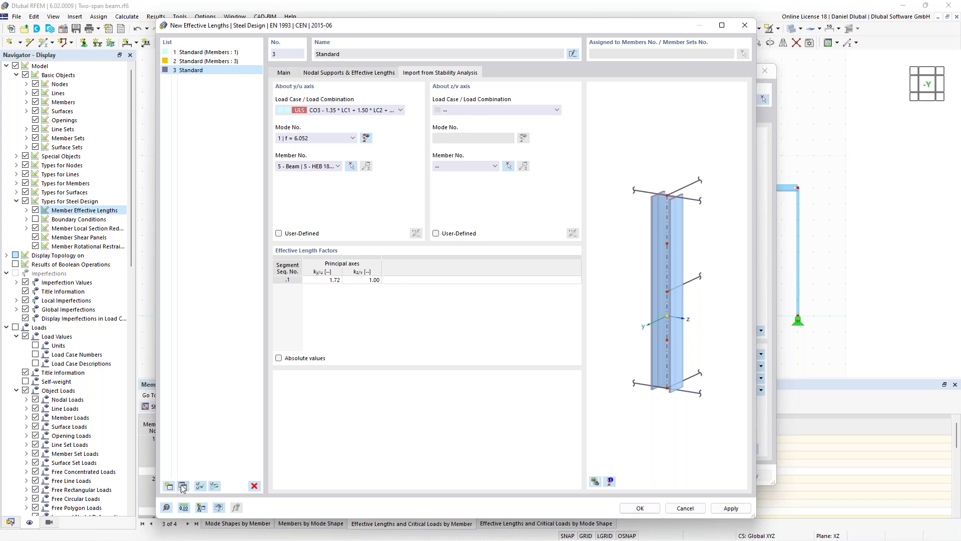
{"action": "left_click", "coordinate": [641, 508]}
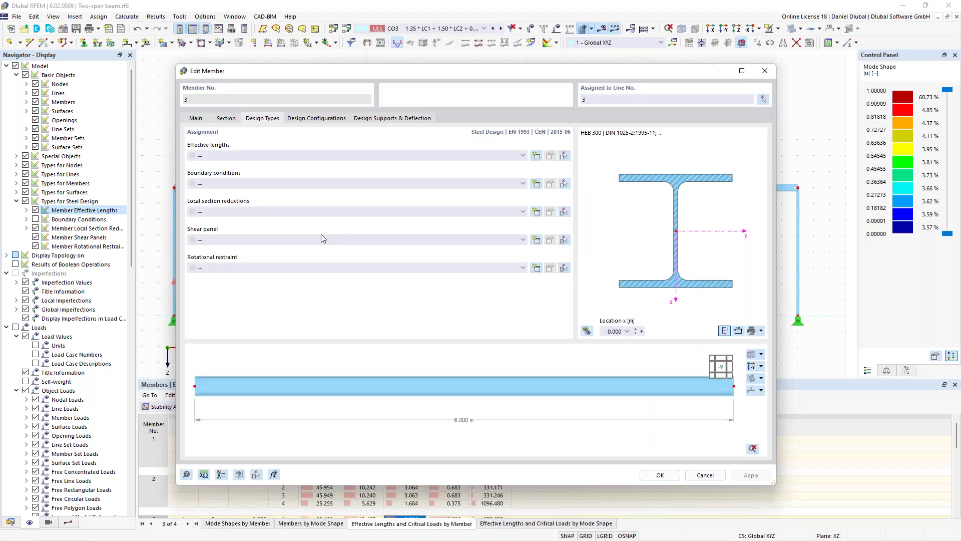
Assign effective lengths definition 2 to member 3 and accept the member's changes
{"action": "left_click", "coordinate": [361, 156]}
{"action": "left_click", "coordinate": [358, 180]}
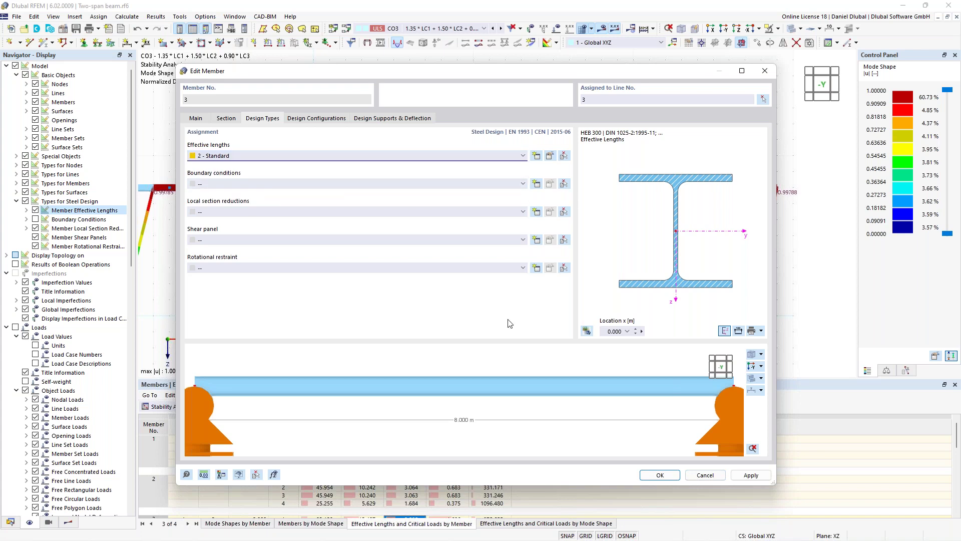
{"action": "left_click", "coordinate": [660, 475]}
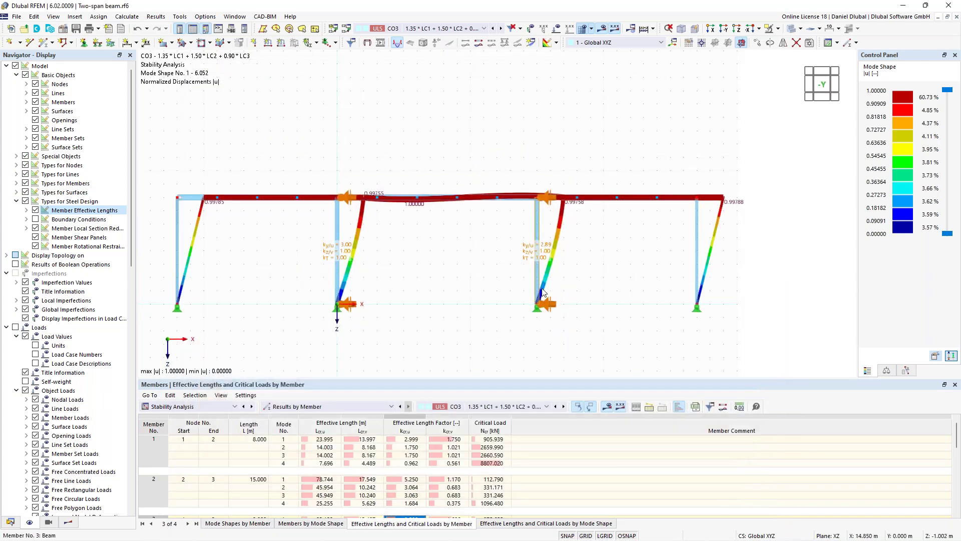
Look up outer column 5 in the stability results and assign effective lengths definition 3 to members 5 and 7
{"action": "scroll", "coordinate": [314, 263], "scroll_direction": "down", "scroll_amount": 1}
{"action": "middle_click_drag", "start_coordinate": [291, 266], "coordinate": [380, 253]}
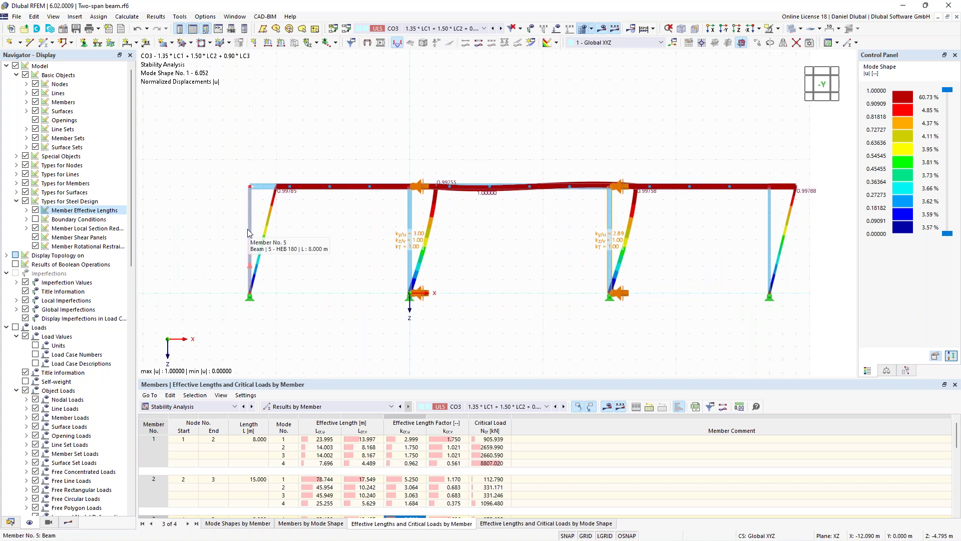
{"action": "left_click", "coordinate": [248, 234]}
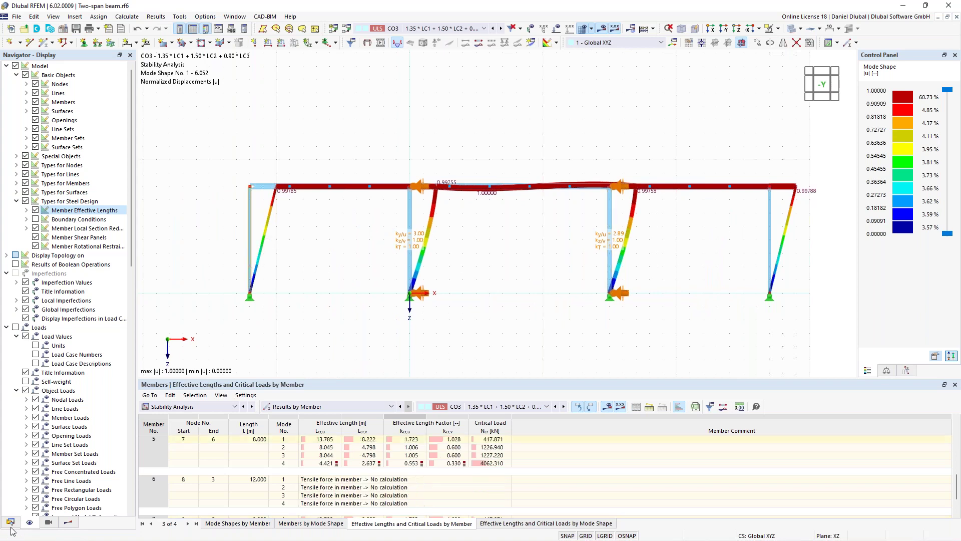
{"action": "left_click", "coordinate": [10, 522]}
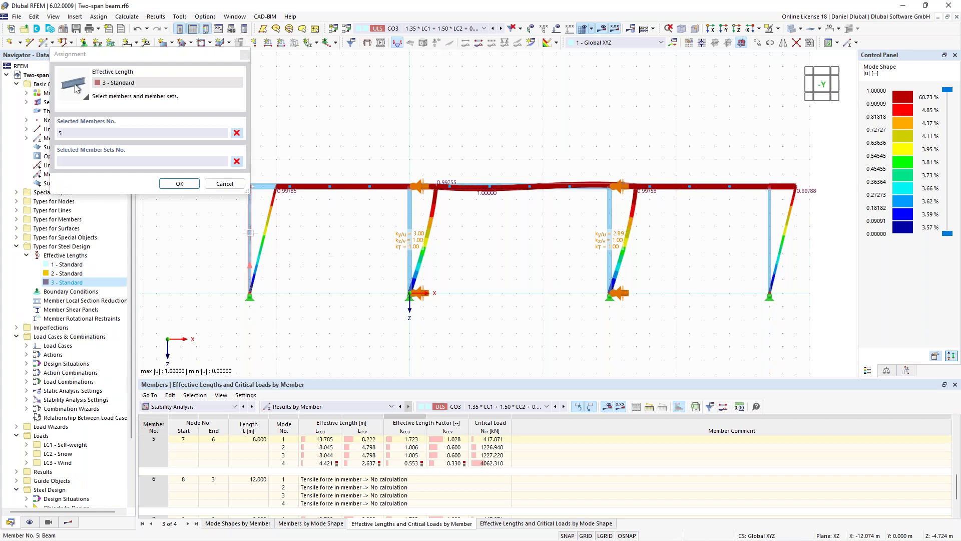
{"action": "left_click", "coordinate": [180, 183]}
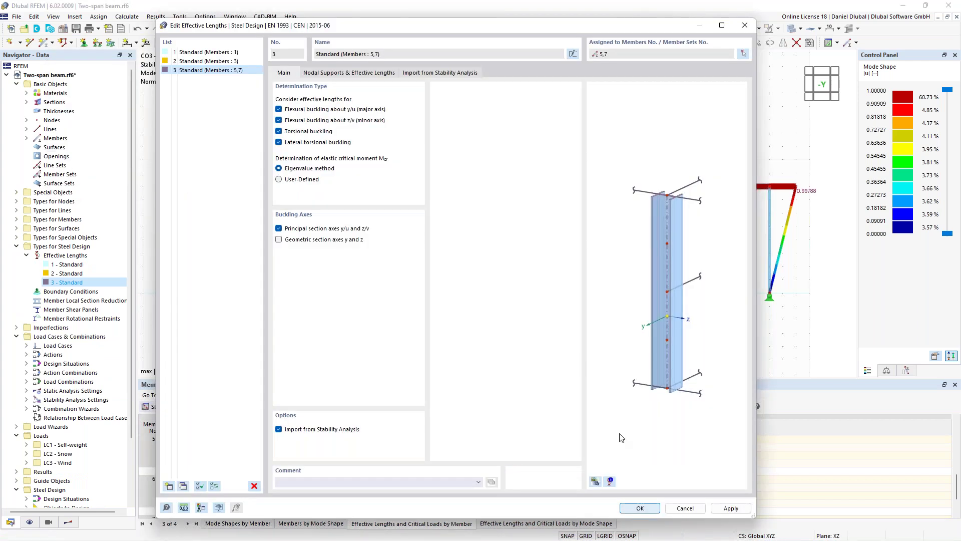
{"action": "left_click", "coordinate": [648, 508]}
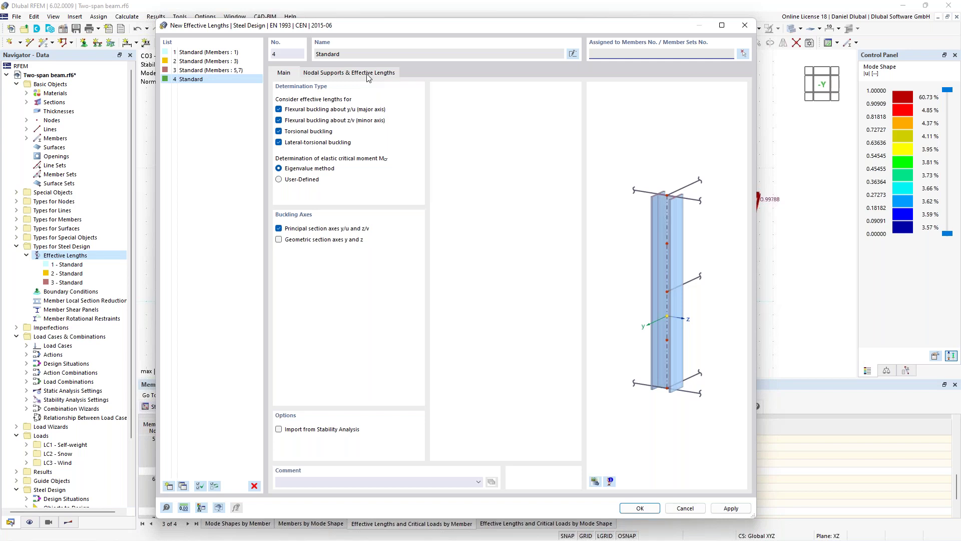
Add four intermediate nodes to the nodal supports of the new effective lengths definition 4
{"action": "left_click", "coordinate": [367, 73]}
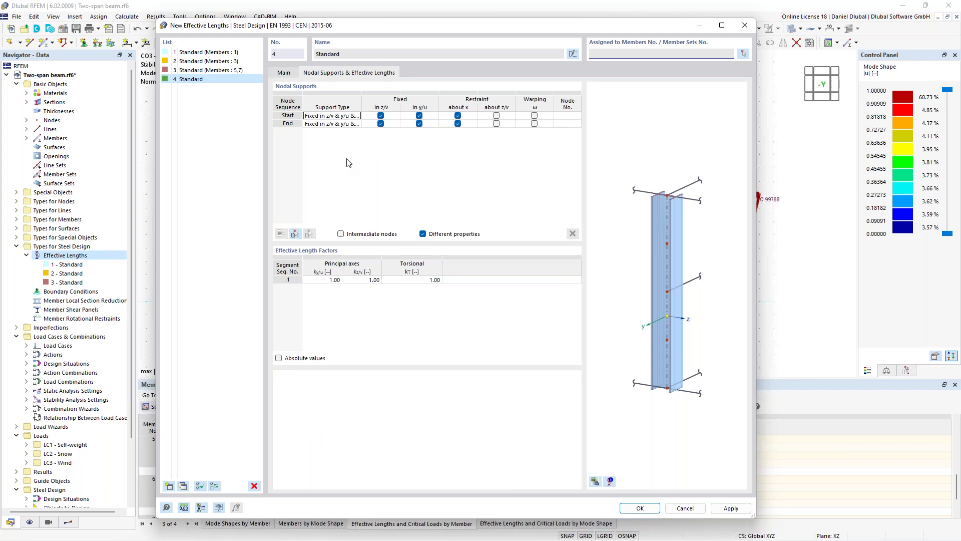
{"action": "left_click", "coordinate": [341, 234]}
{"action": "left_click", "coordinate": [289, 116]}
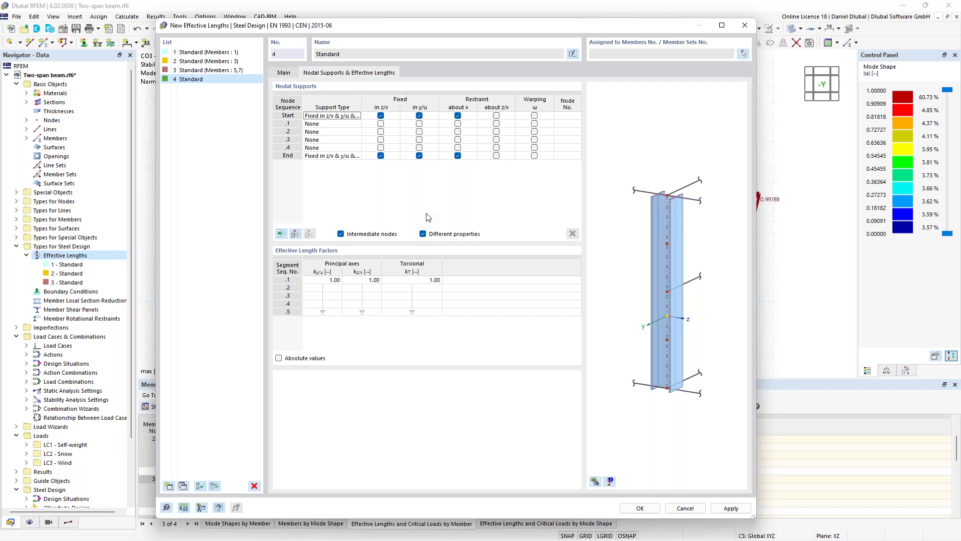
Fix intermediate nodes .1 and .2 in y/u with the support eccentricity at the upper flange
{"action": "left_click", "coordinate": [420, 124]}
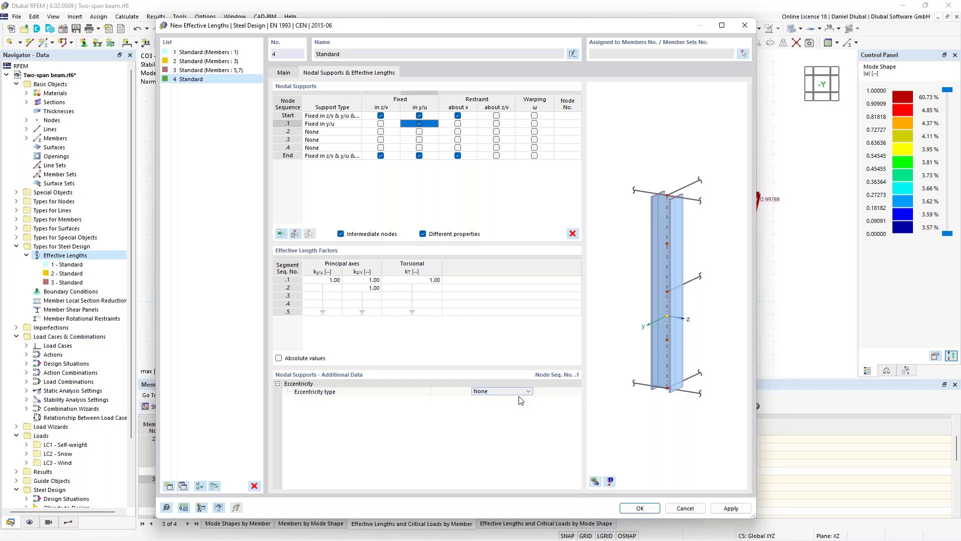
{"action": "left_click", "coordinate": [519, 396]}
{"action": "left_click", "coordinate": [525, 406]}
{"action": "left_click", "coordinate": [419, 132]}
{"action": "left_click", "coordinate": [523, 391]}
{"action": "left_click", "coordinate": [521, 393]}
{"action": "left_click", "coordinate": [515, 396]}
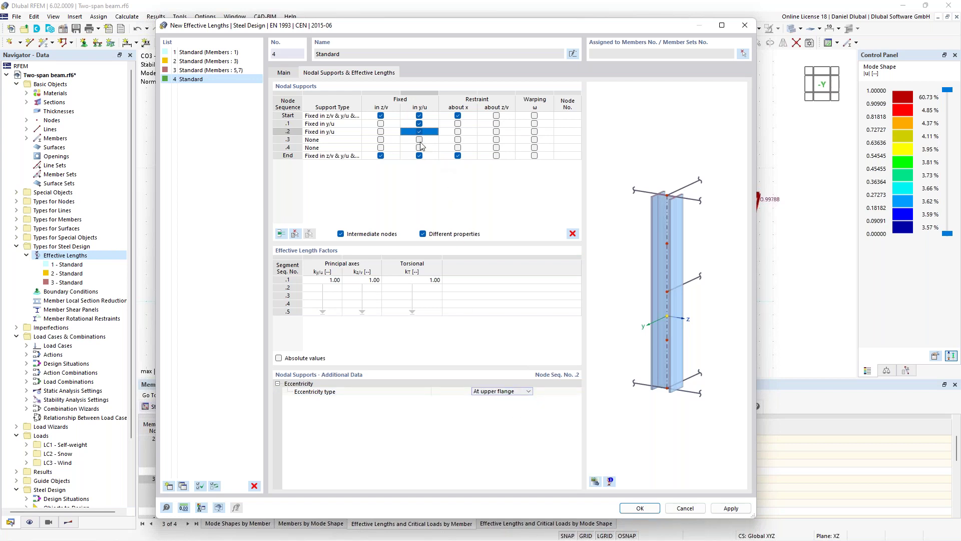
Fix intermediate nodes .3 and .4 in y/u with the support eccentricity at the upper flange
{"action": "left_click", "coordinate": [419, 140]}
{"action": "left_click", "coordinate": [521, 391]}
{"action": "left_click", "coordinate": [501, 399]}
{"action": "left_click", "coordinate": [420, 148]}
{"action": "left_click", "coordinate": [521, 391]}
{"action": "left_click", "coordinate": [521, 391]}
{"action": "left_click", "coordinate": [510, 406]}
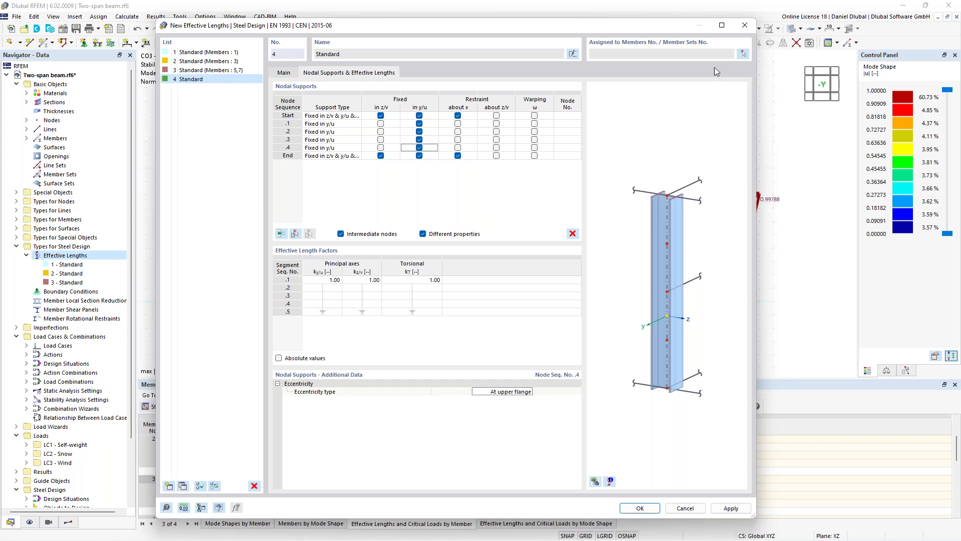
Assign effective lengths definition 4 to the three horizontal beams, members 2, 4 and 6
{"action": "left_click", "coordinate": [745, 57]}
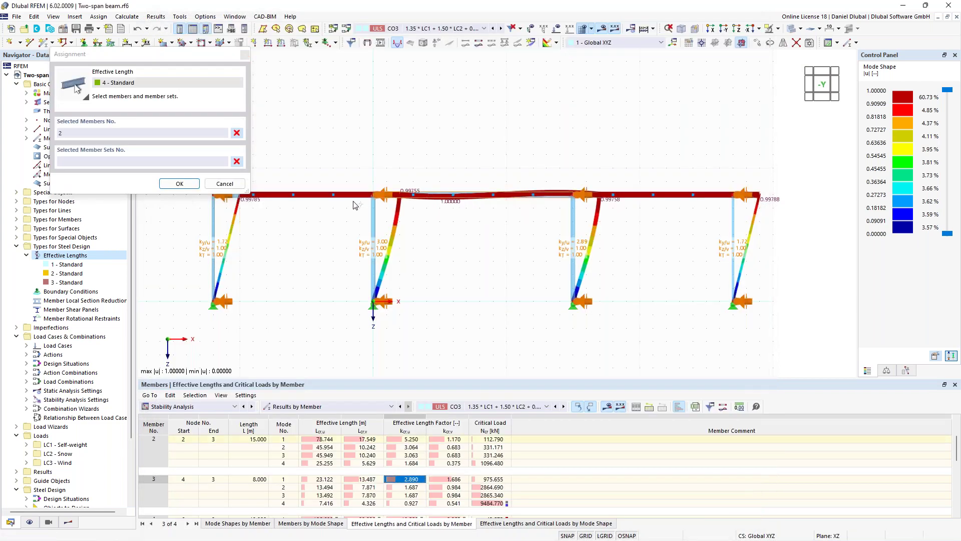
{"action": "left_click", "coordinate": [342, 195]}
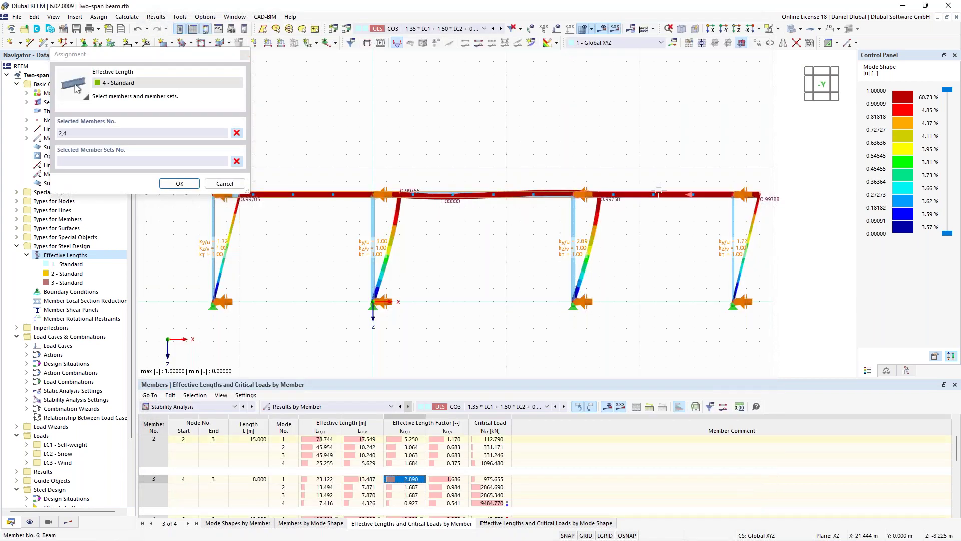
{"action": "scroll", "coordinate": [510, 161], "scroll_direction": "down", "scroll_amount": 2}
{"action": "left_click", "coordinate": [474, 198]}
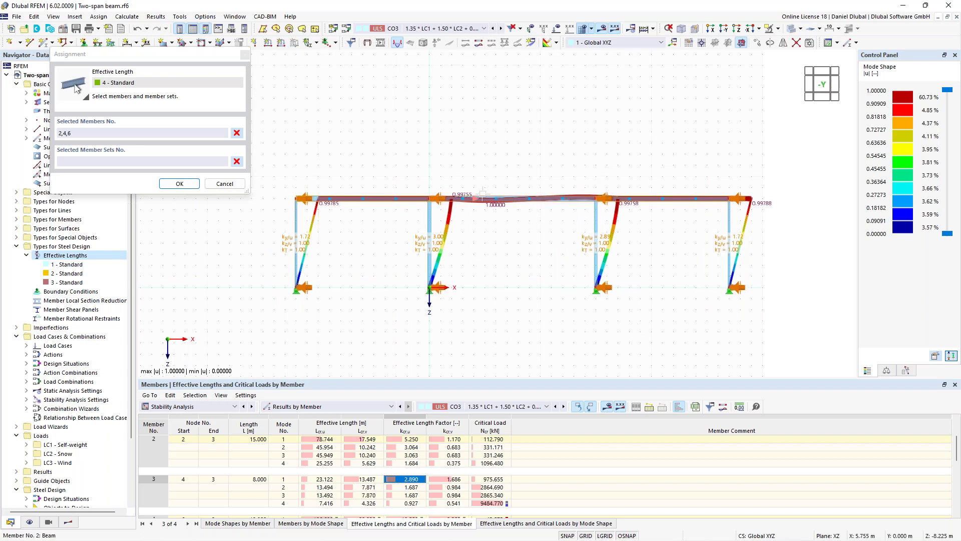
{"action": "left_click", "coordinate": [180, 184]}
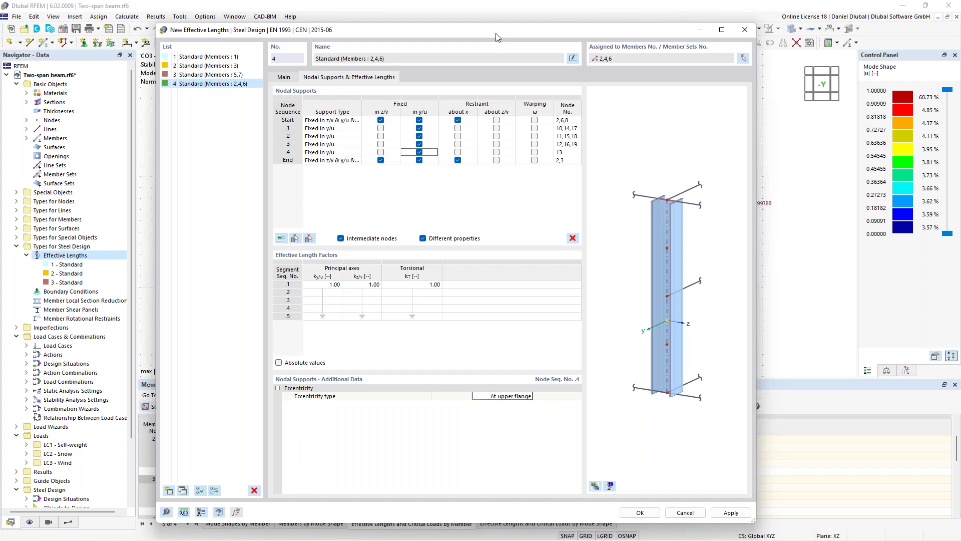
Confirm the new effective lengths definition for the beams and calculate all results, including the steel design
{"action": "key", "text": "Return"}
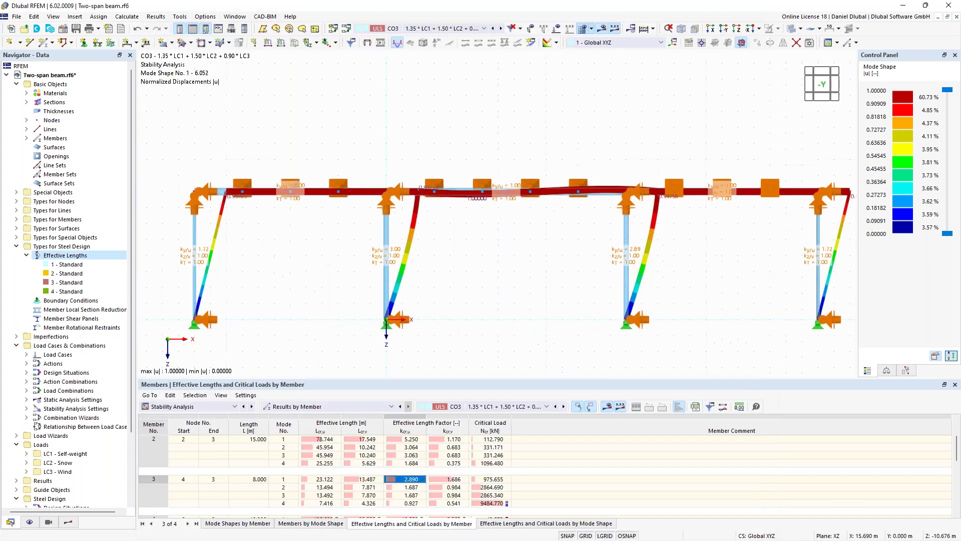
{"action": "middle_click_drag", "start_coordinate": [622, 152], "coordinate": [550, 181]}
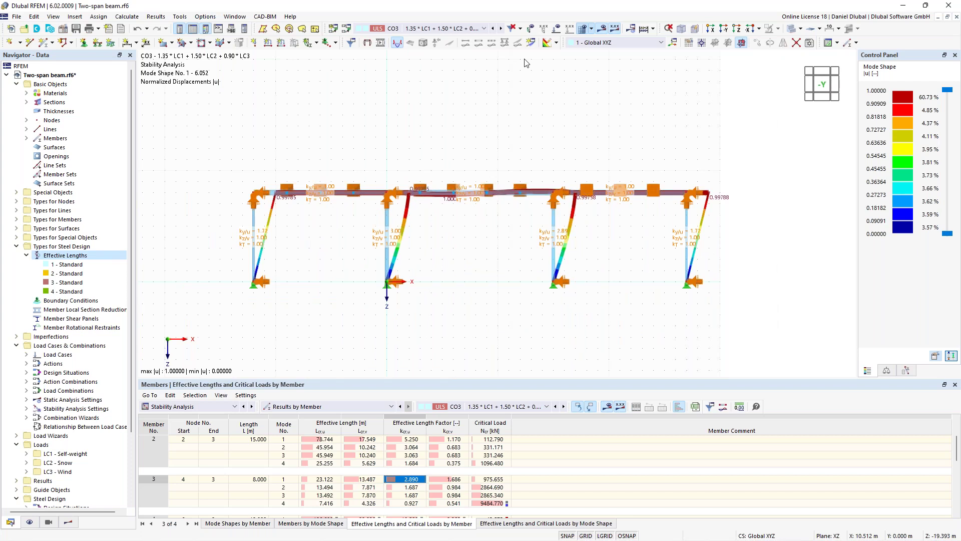
{"action": "left_click", "coordinate": [653, 29]}
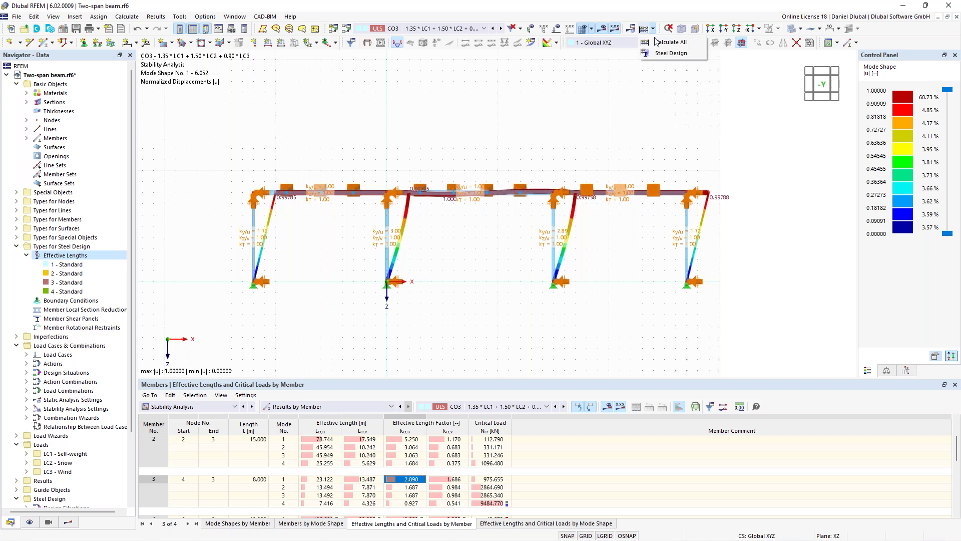
{"action": "left_click", "coordinate": [657, 42]}
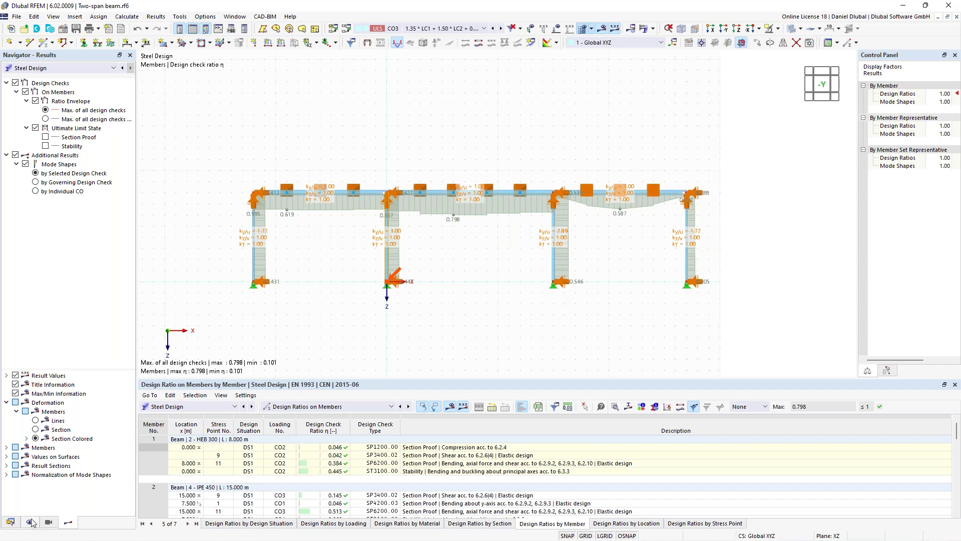
{"action": "left_click", "coordinate": [11, 522]}
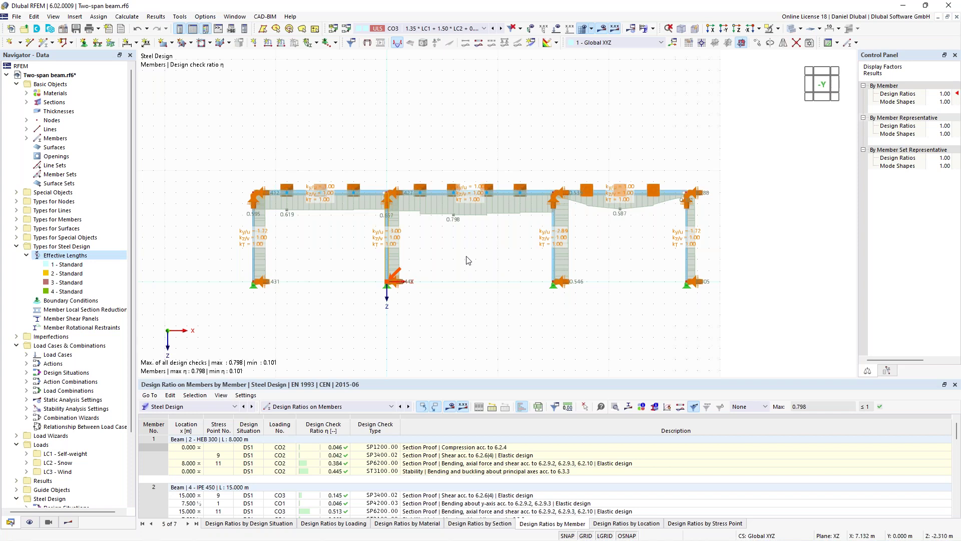
Examine the design check details of member 1's ST3100 stability check for bending and buckling about the principal axes
{"action": "left_click", "coordinate": [464, 472]}
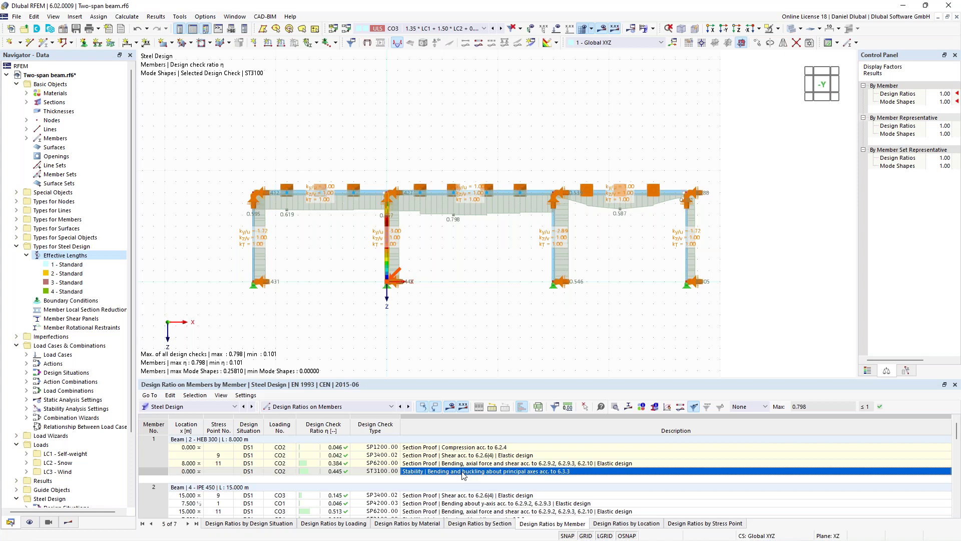
{"action": "double_click", "coordinate": [463, 472]}
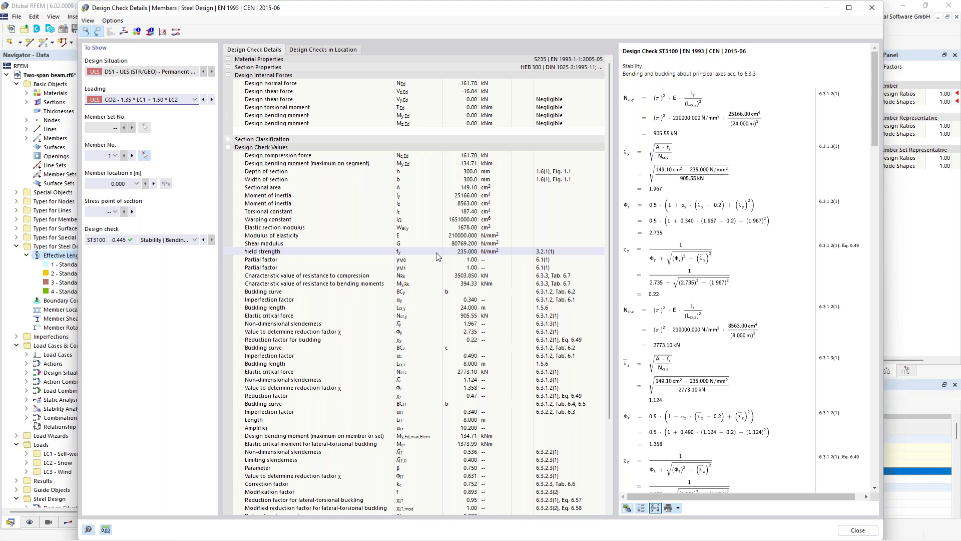
{"action": "scroll", "coordinate": [754, 172], "scroll_direction": "down", "scroll_amount": 15}
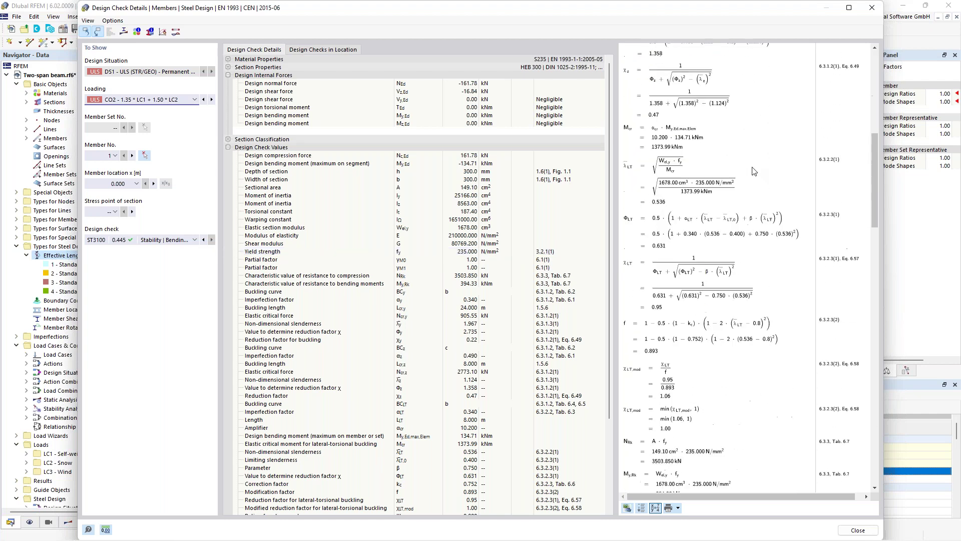
{"action": "scroll", "coordinate": [755, 171], "scroll_direction": "down", "scroll_amount": 10}
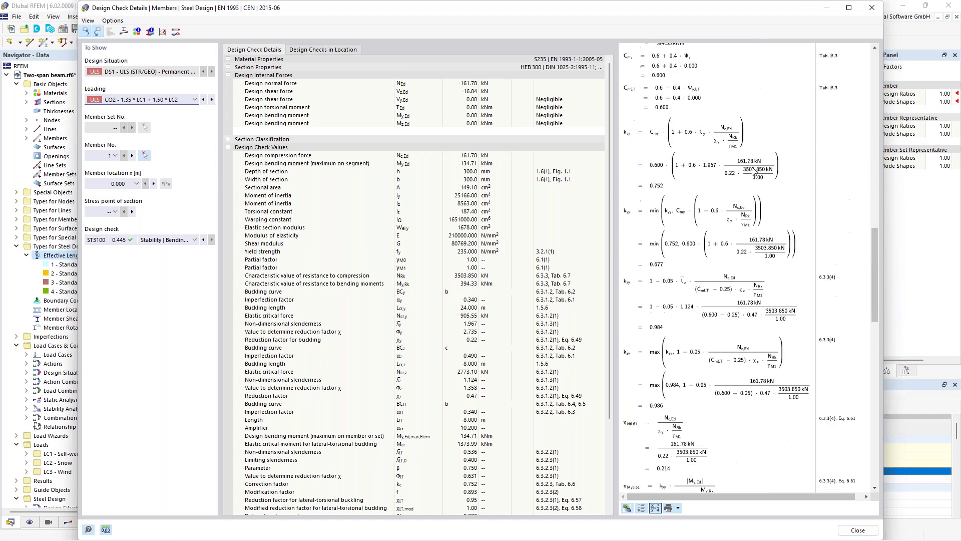
{"action": "scroll", "coordinate": [725, 189], "scroll_direction": "up", "scroll_amount": 6}
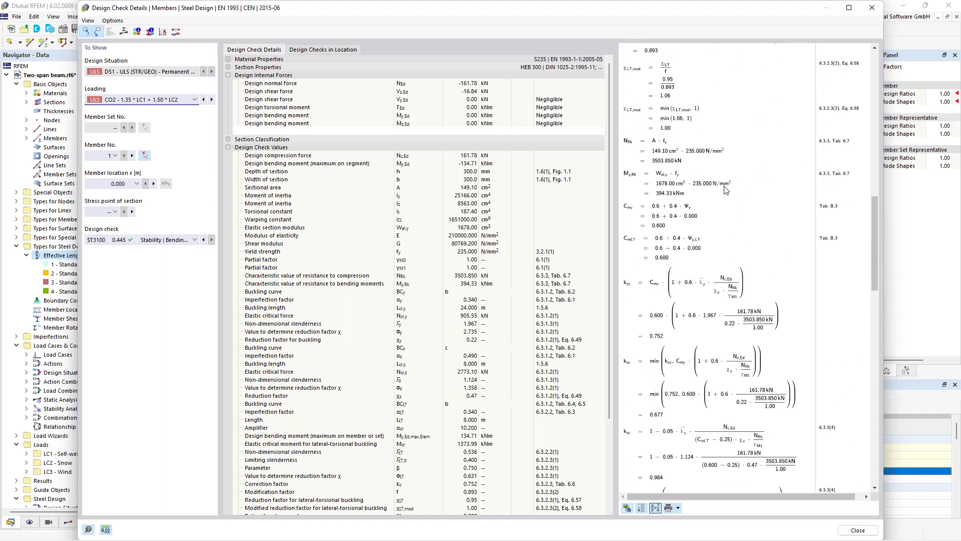
{"action": "scroll", "coordinate": [726, 188], "scroll_direction": "up", "scroll_amount": 11}
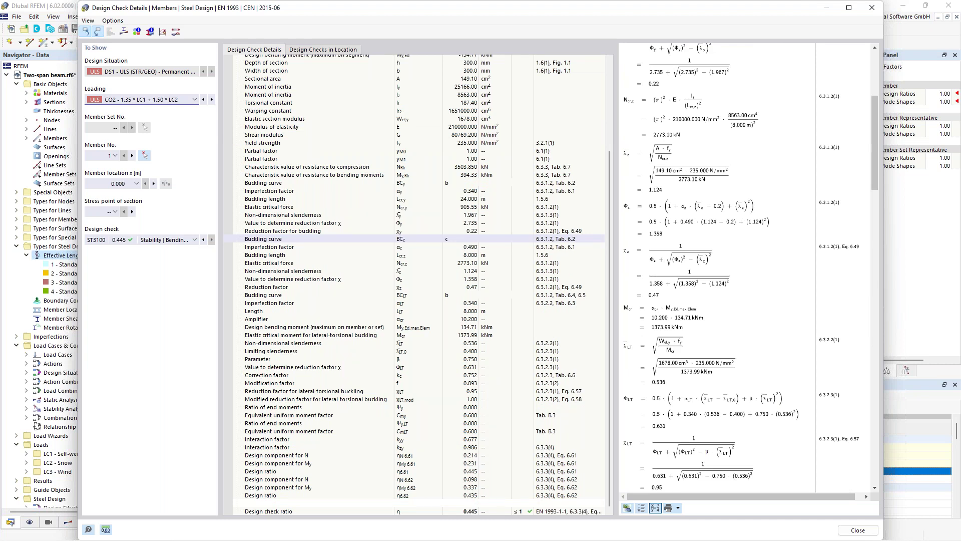
{"action": "scroll", "coordinate": [388, 257], "scroll_direction": "up", "scroll_amount": 5}
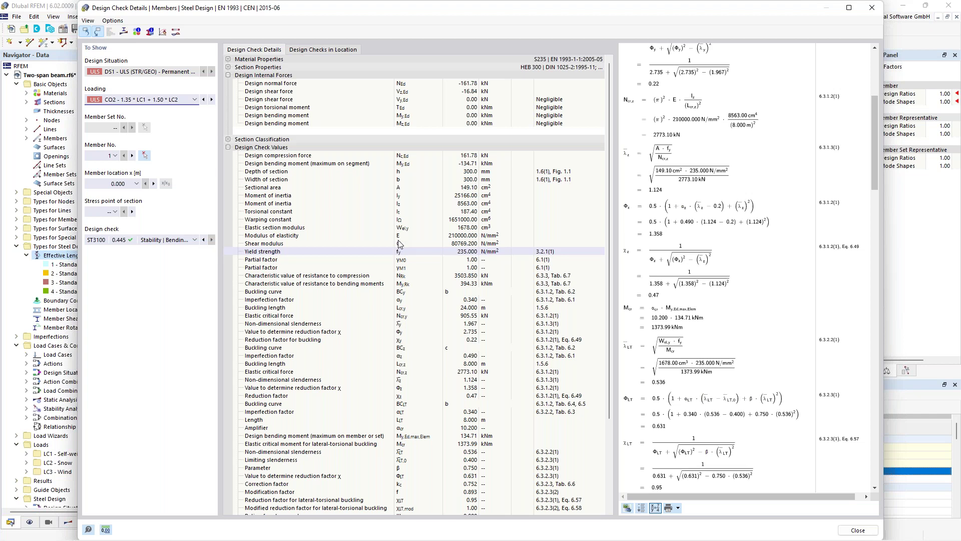
{"action": "key", "text": "Escape"}
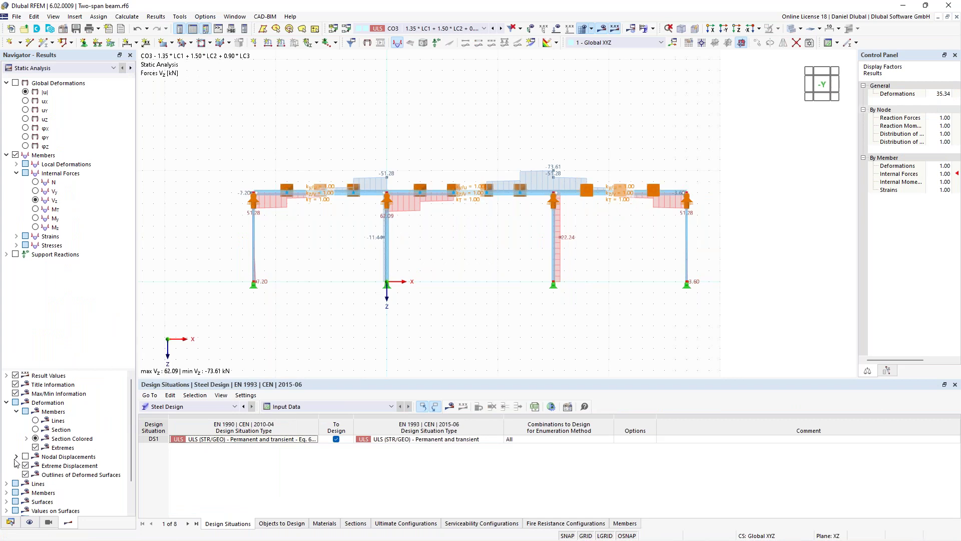
Set the effective length factor ky/u of effective lengths definition 1 to 1.00
{"action": "left_click", "coordinate": [10, 521]}
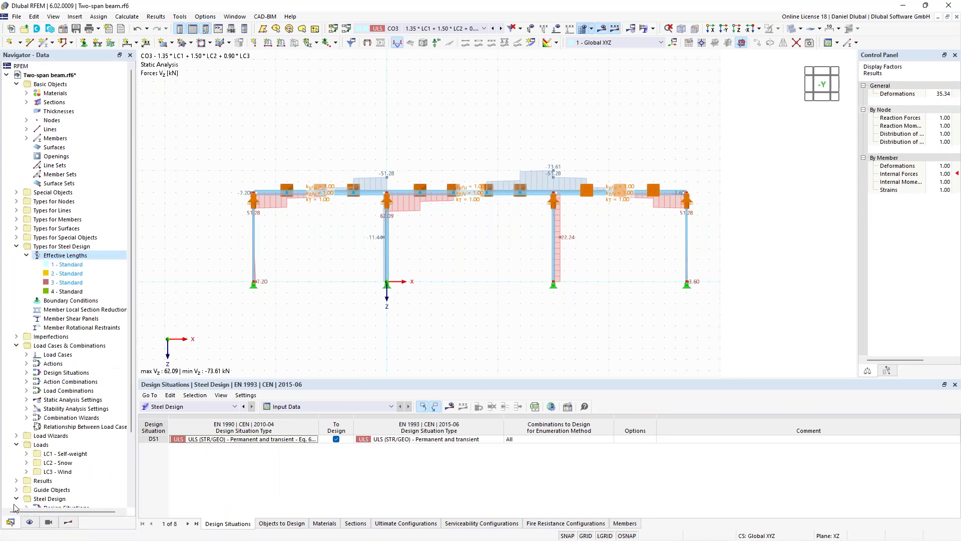
{"action": "left_click", "coordinate": [89, 267]}
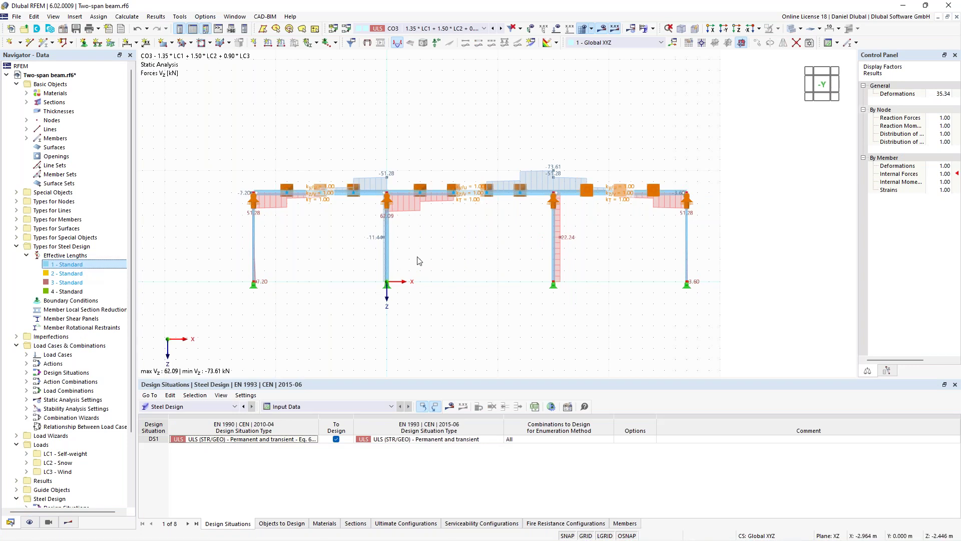
{"action": "double_click", "coordinate": [91, 265]}
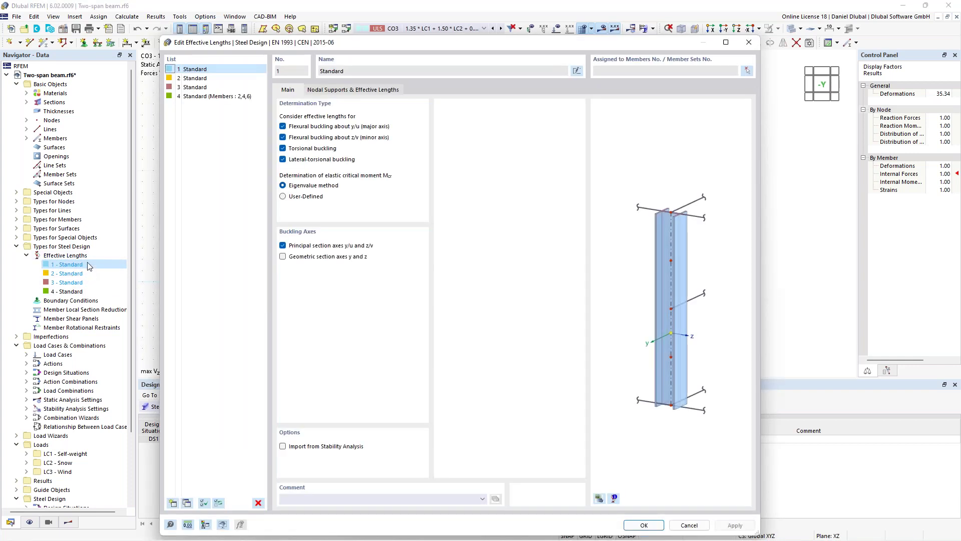
{"action": "left_click", "coordinate": [366, 92]}
{"action": "double_click", "coordinate": [335, 297]}
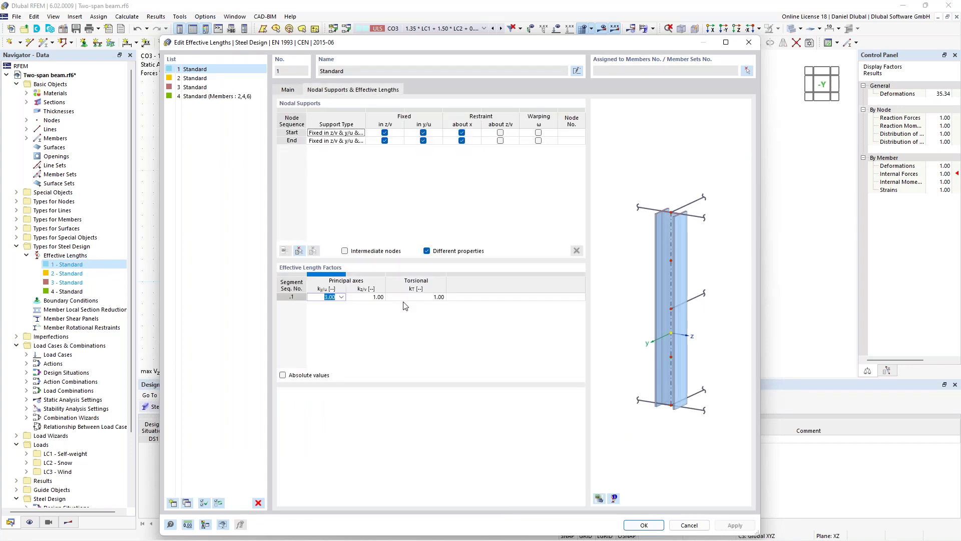
{"action": "type", "text": "1"}
{"action": "key", "text": "Return"}
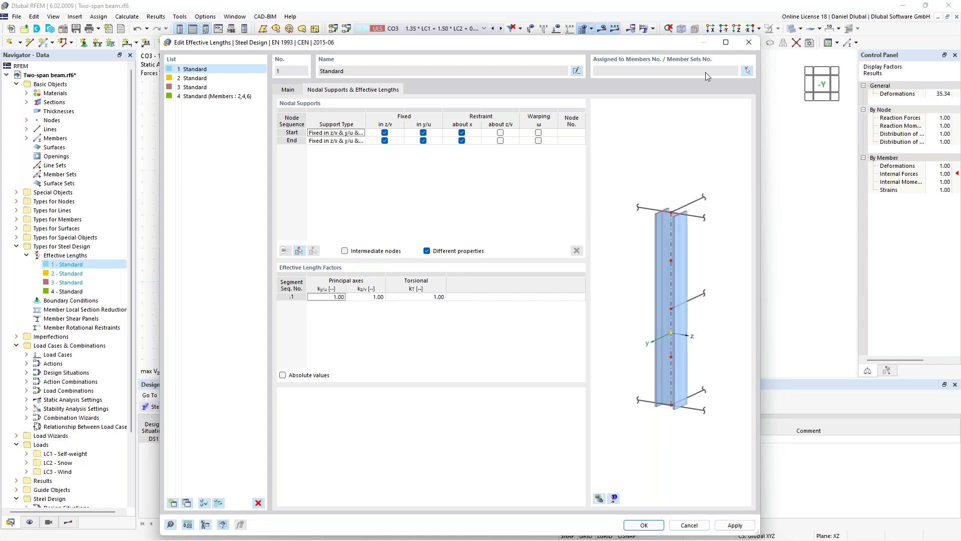
Assign effective lengths definition 1 to the four columns, members 1, 3, 5 and 7
{"action": "left_click", "coordinate": [747, 71]}
{"action": "left_click_drag", "start_coordinate": [709, 255], "coordinate": [248, 228]}
{"action": "left_click", "coordinate": [178, 184]}
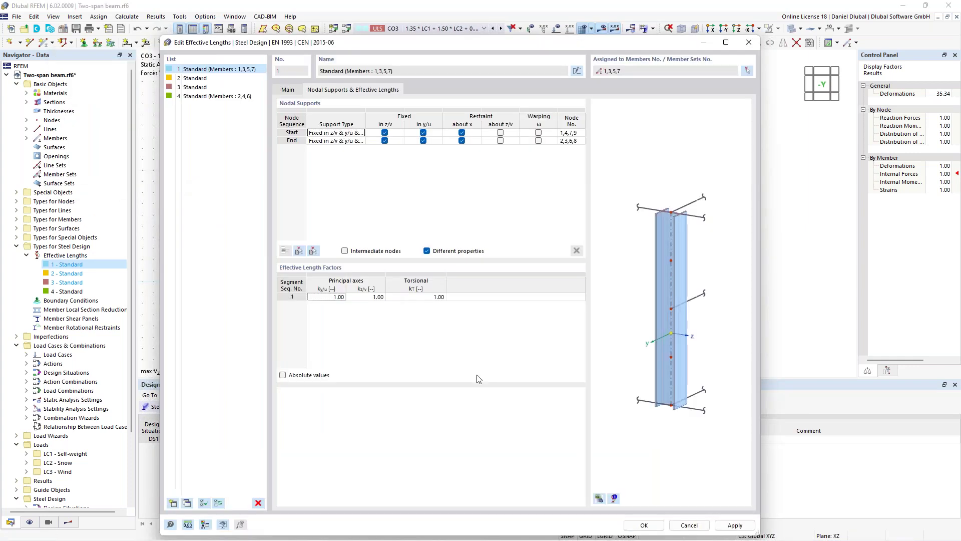
{"action": "left_click", "coordinate": [645, 524]}
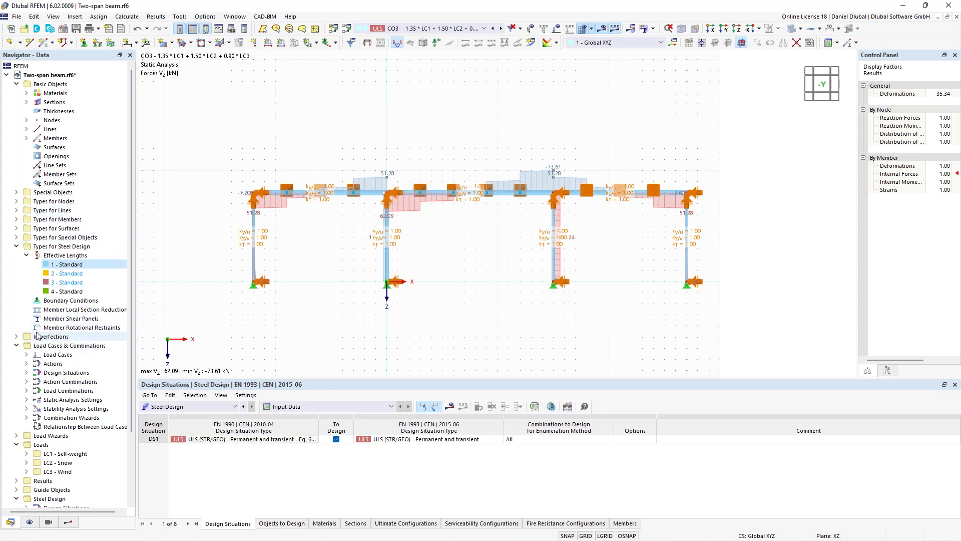
Create an imperfection case of the local imperfections type named "in X"
{"action": "left_click", "coordinate": [17, 337]}
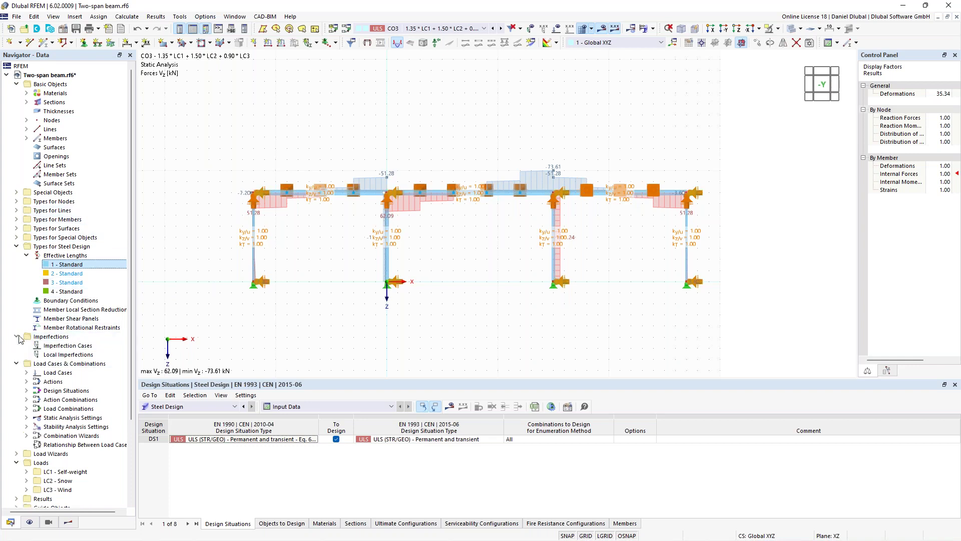
{"action": "right_click", "coordinate": [68, 351]}
{"action": "left_click", "coordinate": [109, 369]}
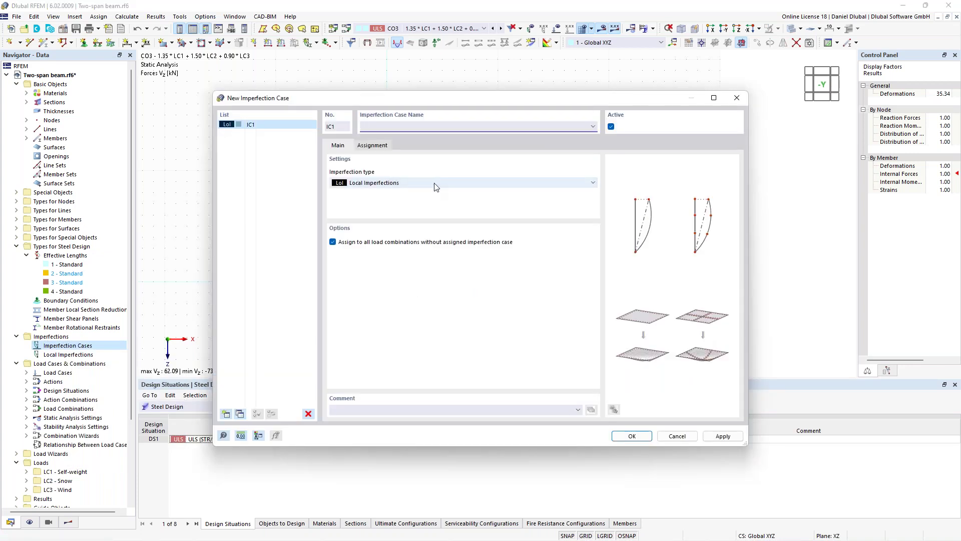
{"action": "type", "text": "in X"}
{"action": "left_click", "coordinate": [633, 437]}
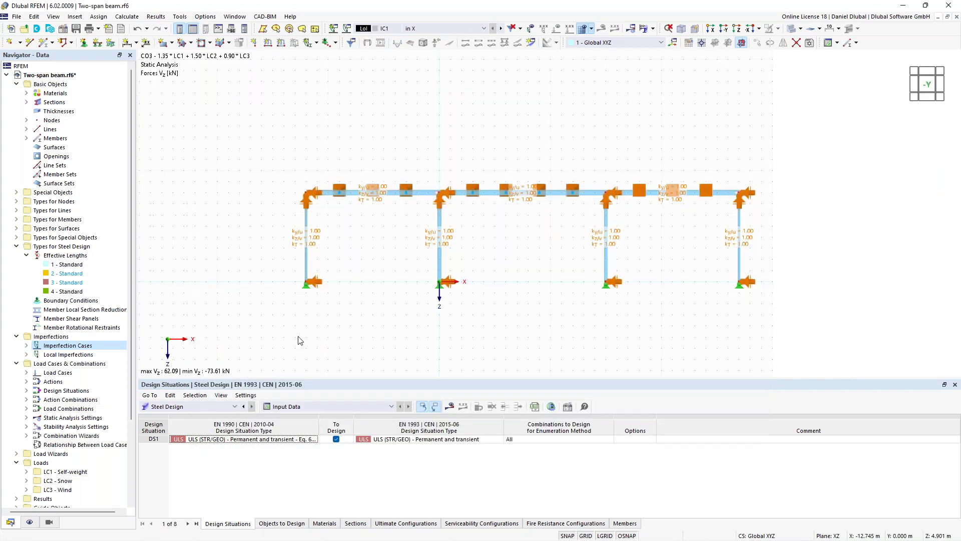
Start a new member imperfection in IC1 with initial sway defined according to EN 1992-1-1 & EN 1993-1-1
{"action": "left_click", "coordinate": [27, 345]}
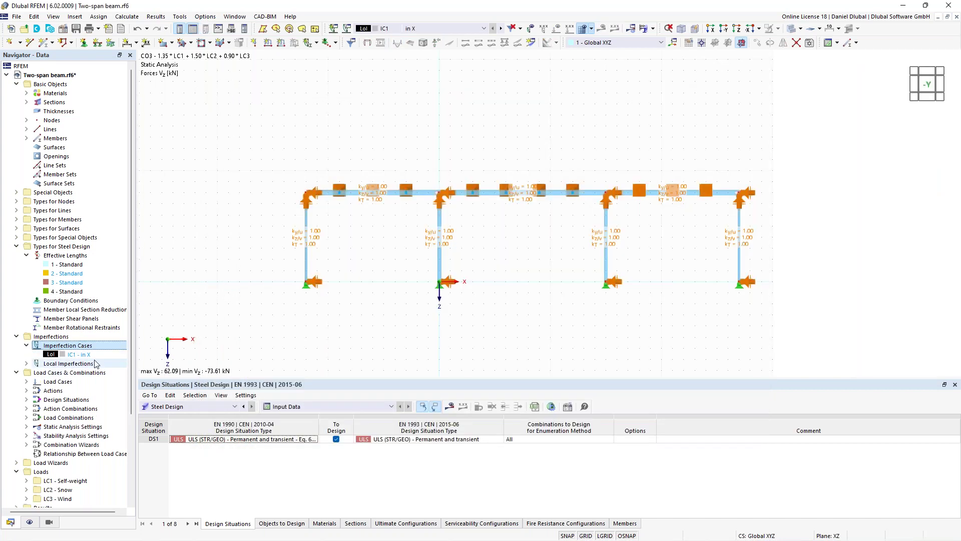
{"action": "left_click", "coordinate": [27, 364]}
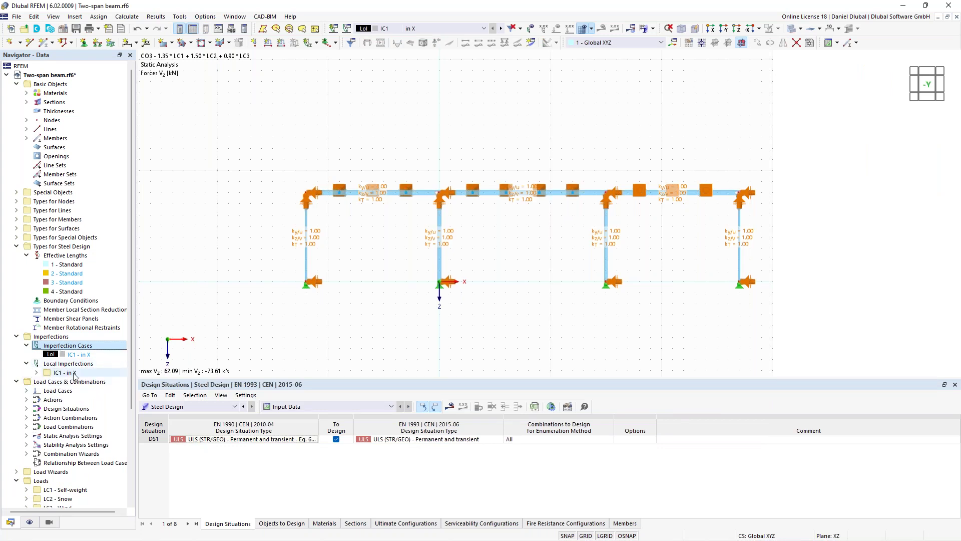
{"action": "left_click", "coordinate": [37, 372]}
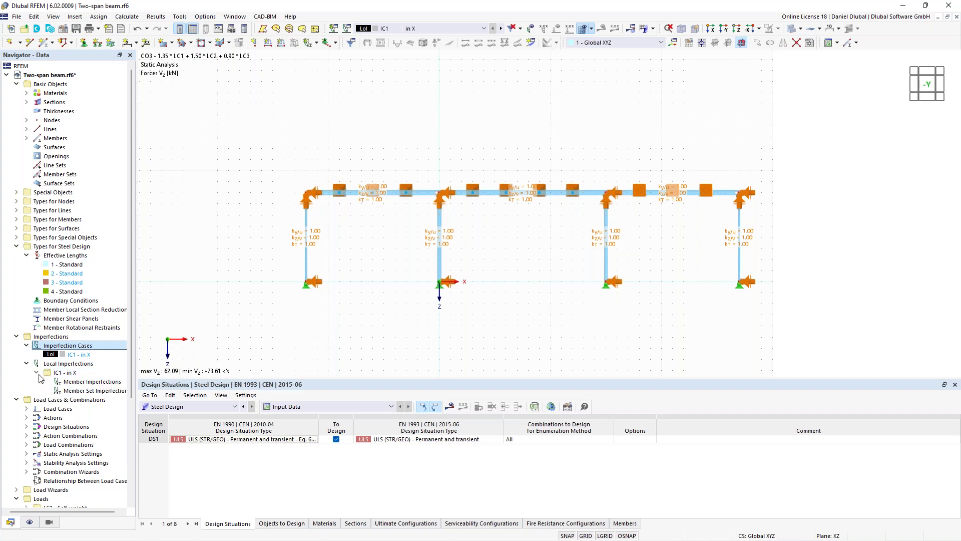
{"action": "right_click", "coordinate": [86, 386]}
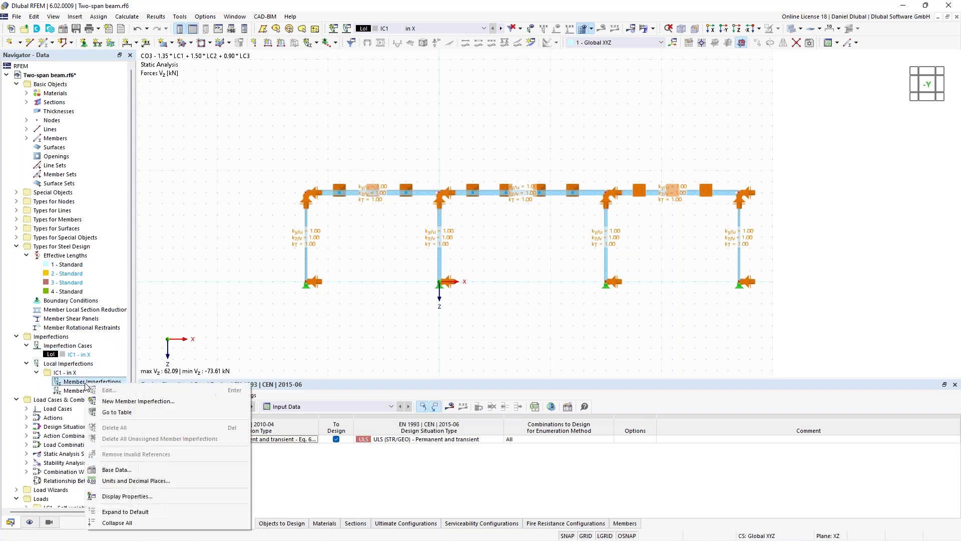
{"action": "left_click", "coordinate": [117, 402]}
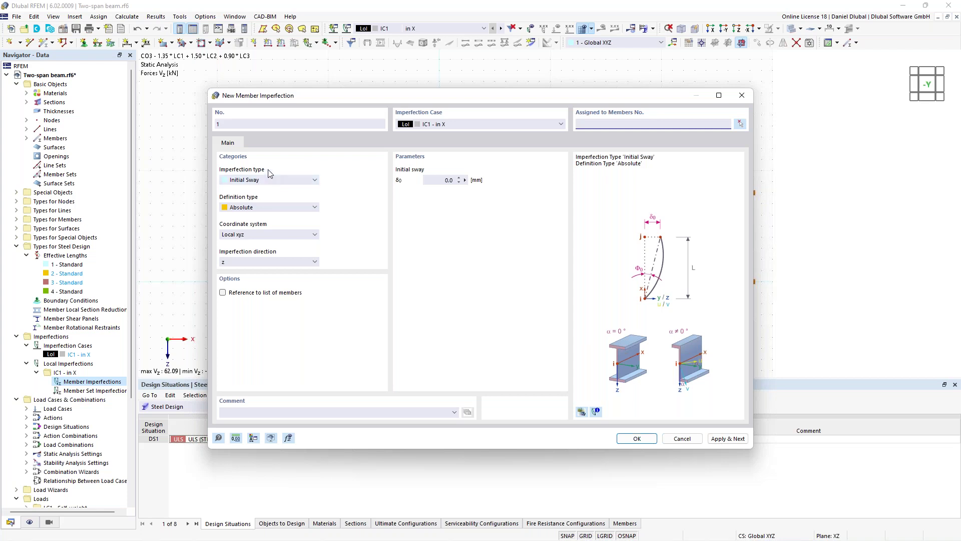
{"action": "left_click", "coordinate": [276, 208]}
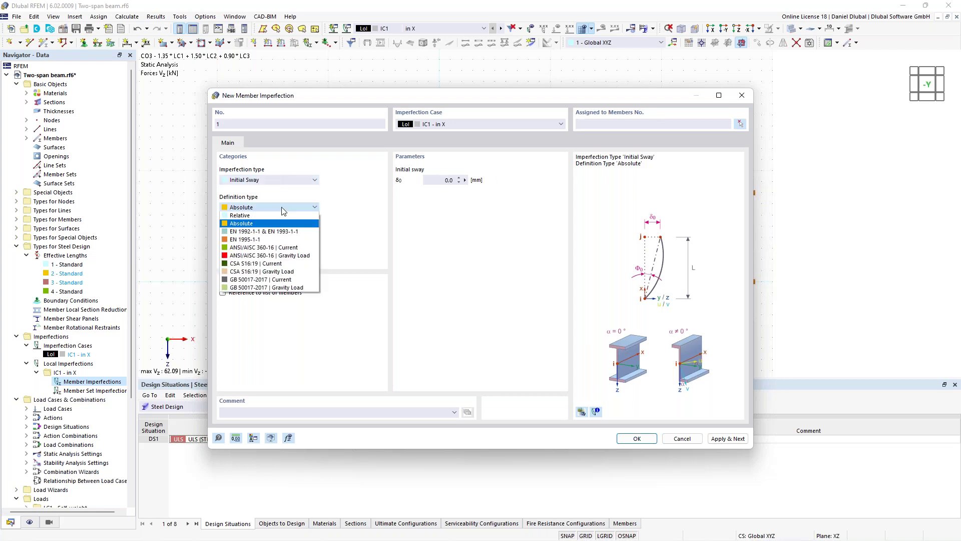
{"action": "left_click", "coordinate": [256, 231]}
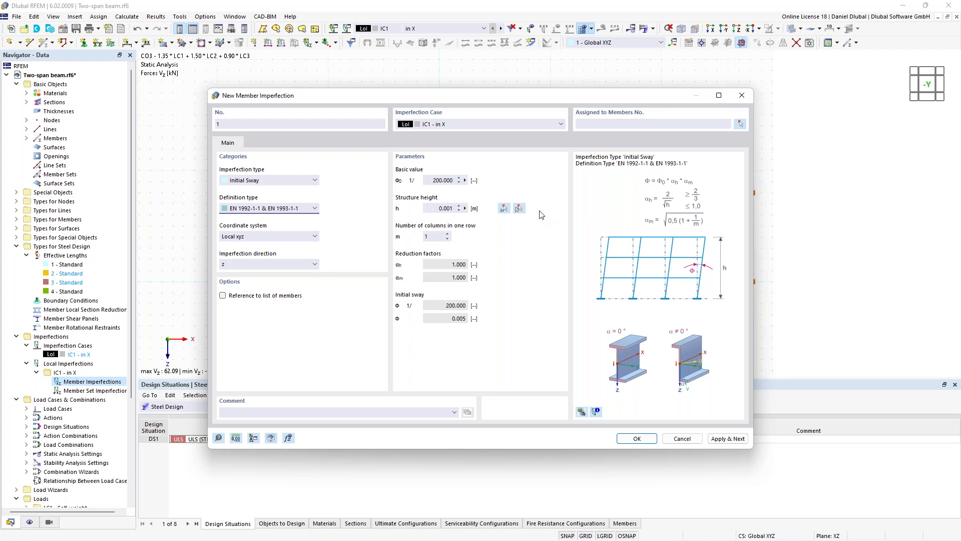
Take the 8 m structure height from the model for the initial sway and set the number of columns in one row to 4
{"action": "left_click", "coordinate": [518, 208]}
{"action": "left_click", "coordinate": [444, 228]}
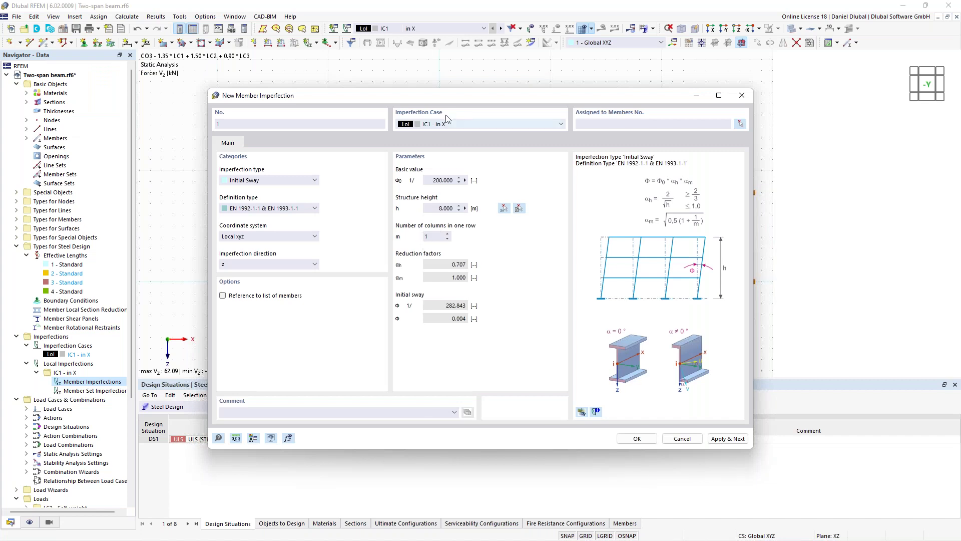
{"action": "left_click_drag", "start_coordinate": [434, 97], "coordinate": [409, 174]}
{"action": "left_click_drag", "start_coordinate": [536, 167], "coordinate": [555, 106]}
{"action": "left_click", "coordinate": [441, 251]}
{"action": "left_click", "coordinate": [440, 251]}
{"action": "left_click", "coordinate": [440, 250]}
{"action": "double_click", "coordinate": [441, 323]}
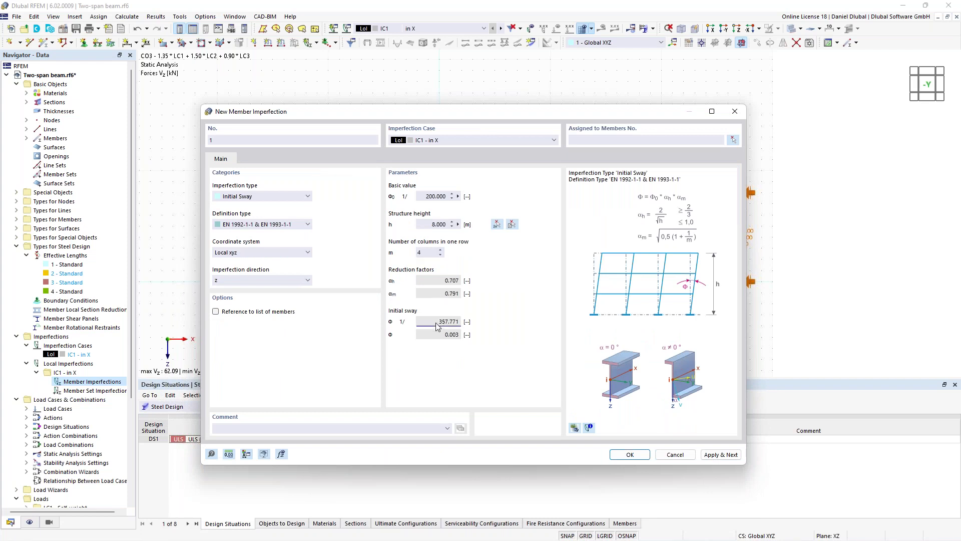
{"action": "left_click", "coordinate": [434, 325]}
Assign the initial sway imperfection to the four columns, members 1, 3, 5 and 7, and confirm it
{"action": "left_click", "coordinate": [732, 140]}
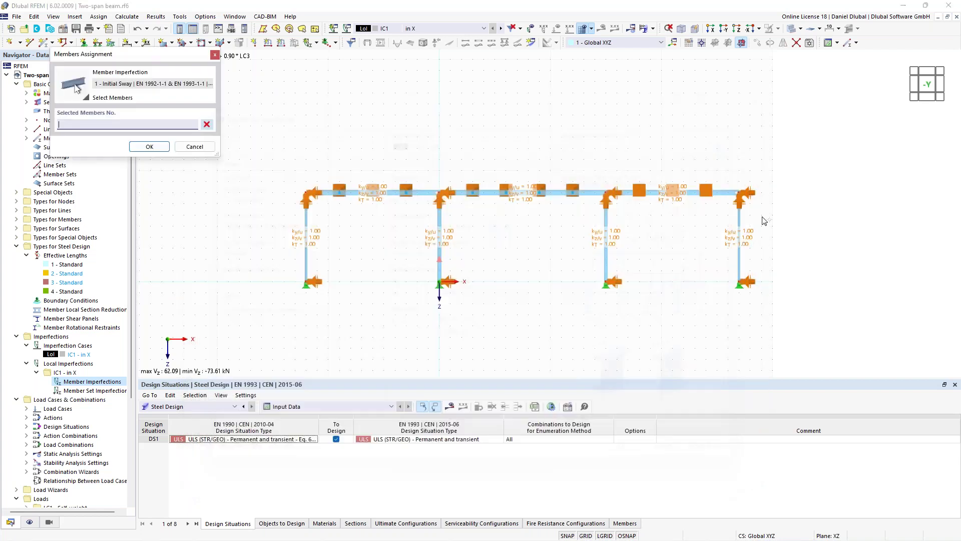
{"action": "left_click_drag", "start_coordinate": [407, 228], "coordinate": [276, 251]}
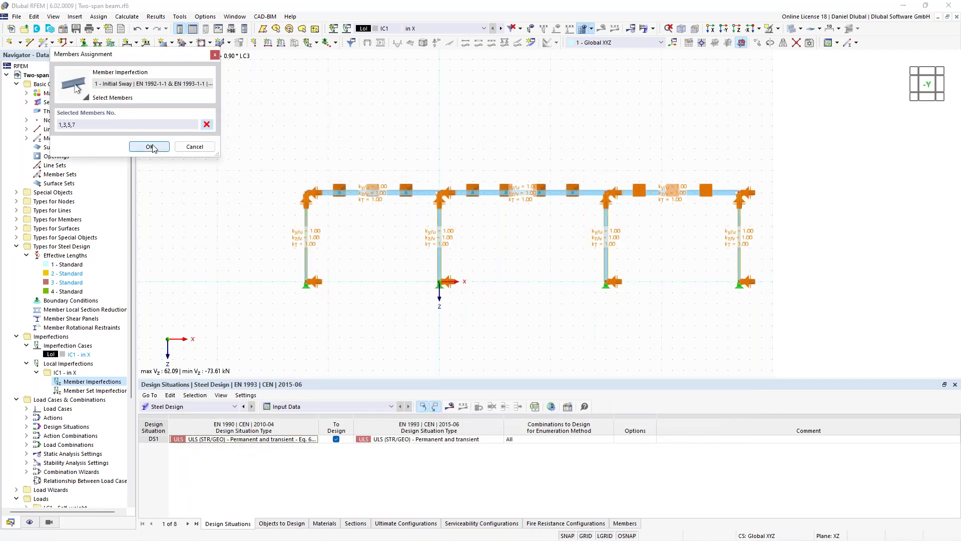
{"action": "left_click", "coordinate": [149, 147]}
{"action": "left_click", "coordinate": [636, 439]}
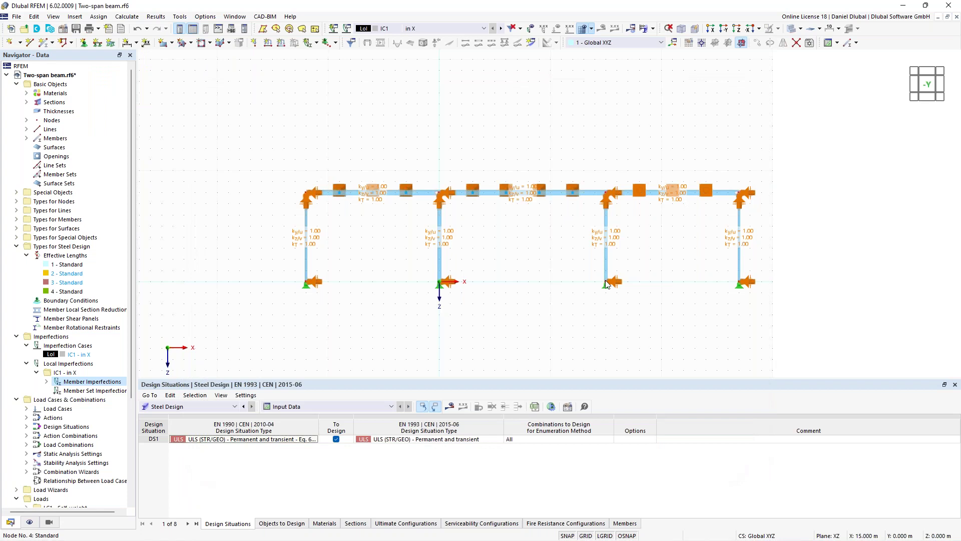
Display the initial sway imperfections on the columns and delete imperfection case IC1 "in X"
{"action": "left_click", "coordinate": [531, 29]}
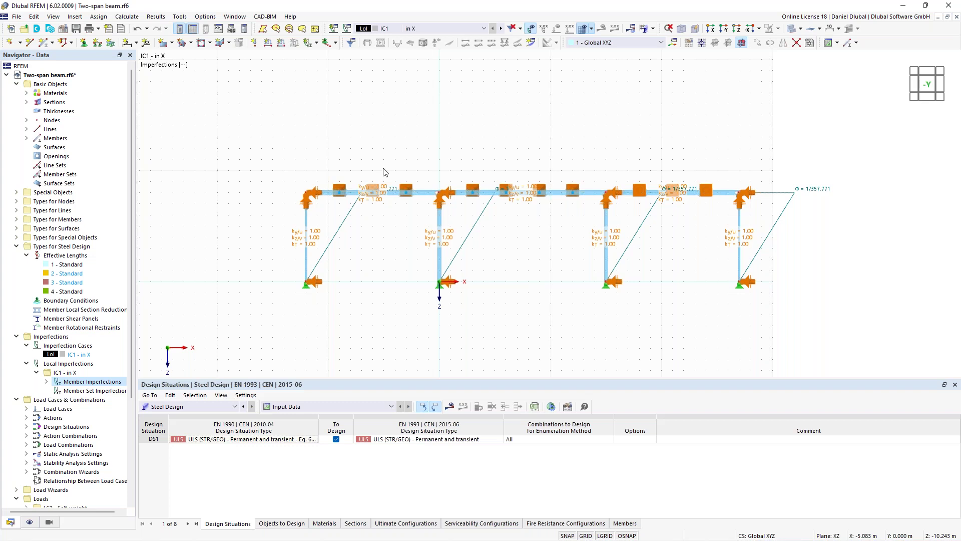
{"action": "mouse_move", "coordinate": [771, 237]}
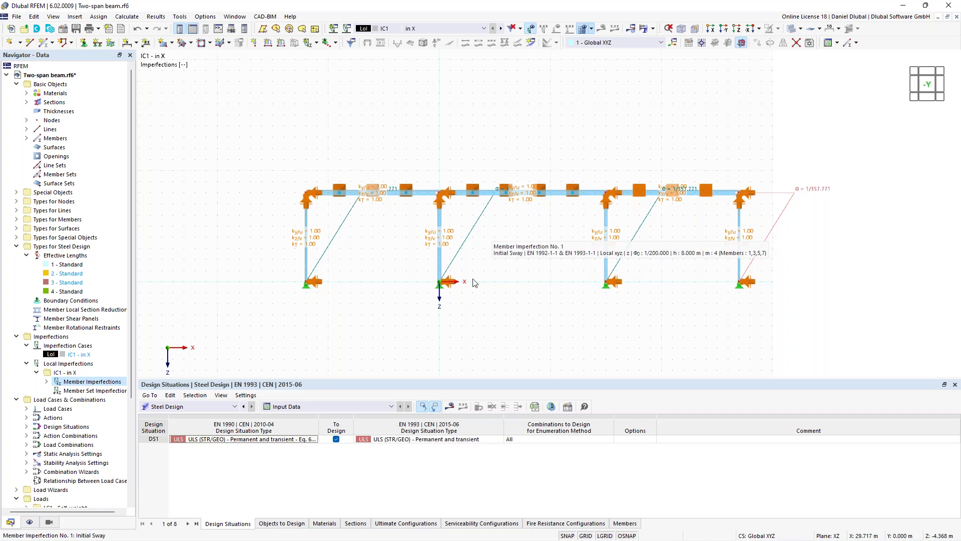
{"action": "right_click", "coordinate": [91, 356]}
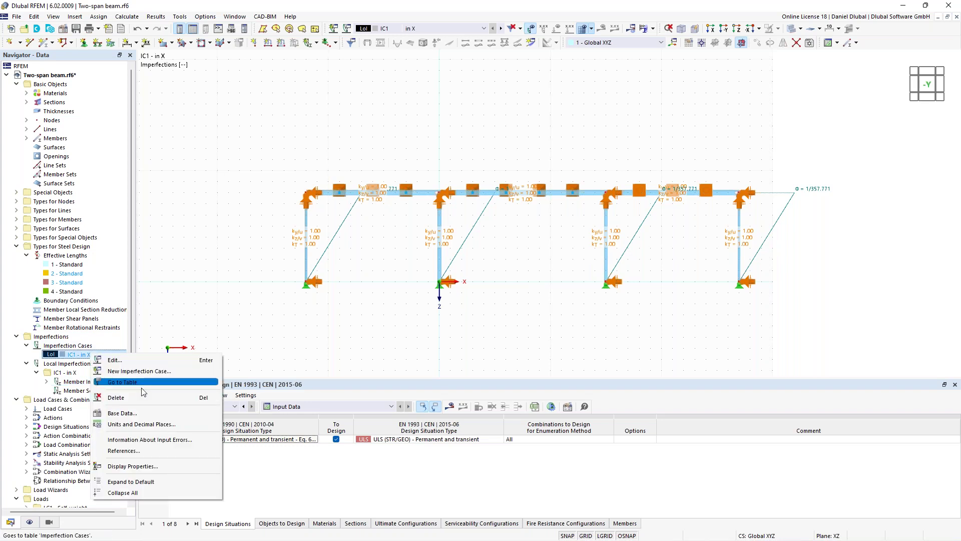
{"action": "left_click", "coordinate": [138, 398]}
{"action": "left_click", "coordinate": [486, 310]}
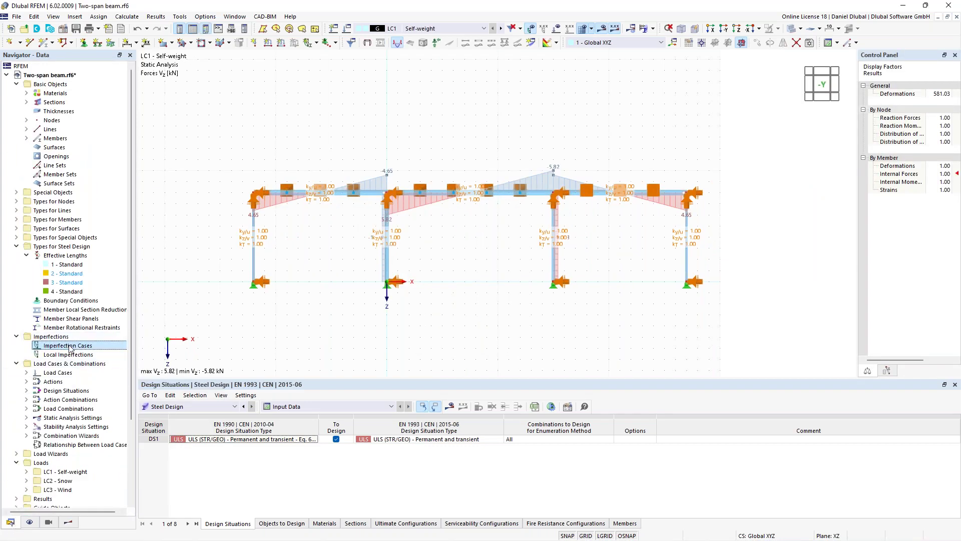
{"action": "right_click", "coordinate": [70, 349]}
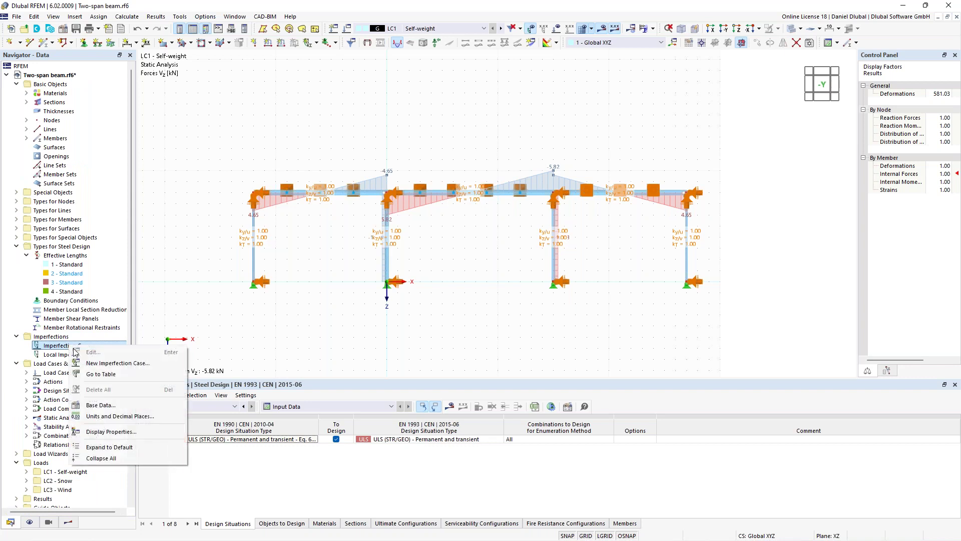
{"action": "left_click", "coordinate": [134, 367]}
{"action": "left_click", "coordinate": [400, 183]}
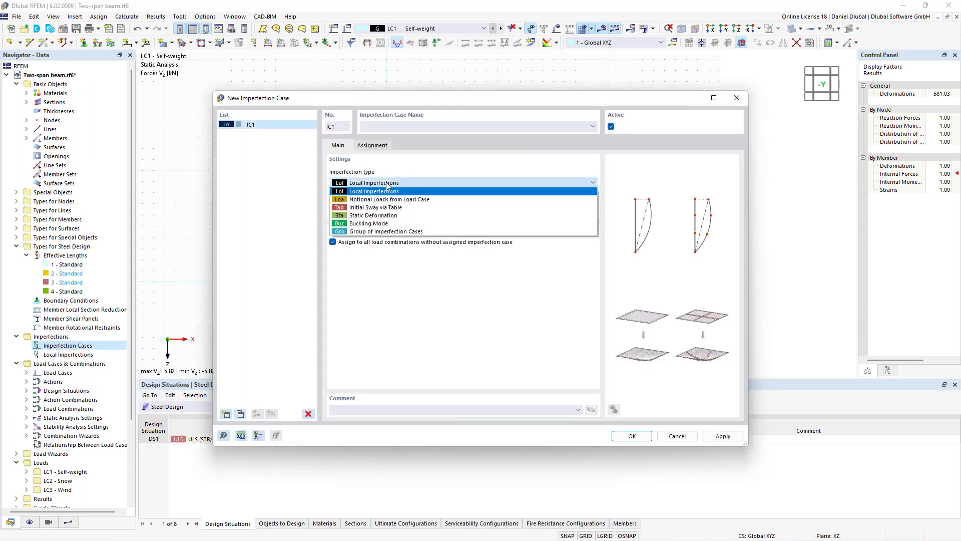
{"action": "left_click", "coordinate": [378, 224]}
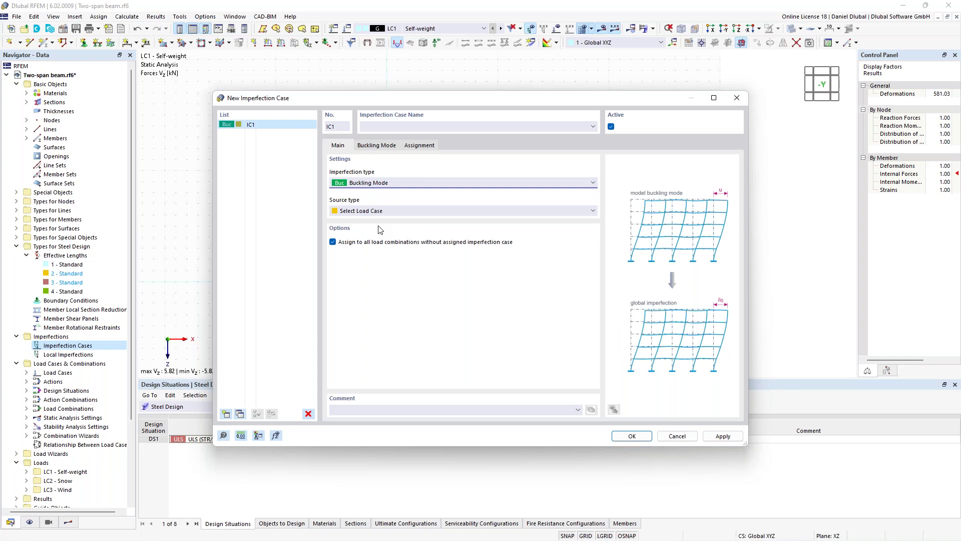
{"action": "left_click", "coordinate": [381, 212]}
{"action": "left_click", "coordinate": [382, 212]}
{"action": "left_click", "coordinate": [736, 98]}
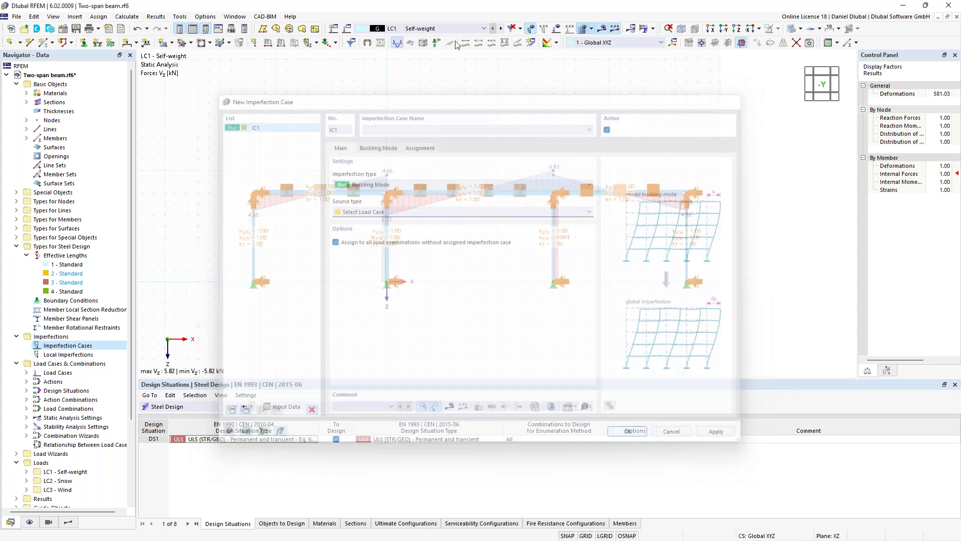
Browse the load cases and display the loads of LC2 - Snow on the frame instead of its results
{"action": "left_click", "coordinate": [346, 28]}
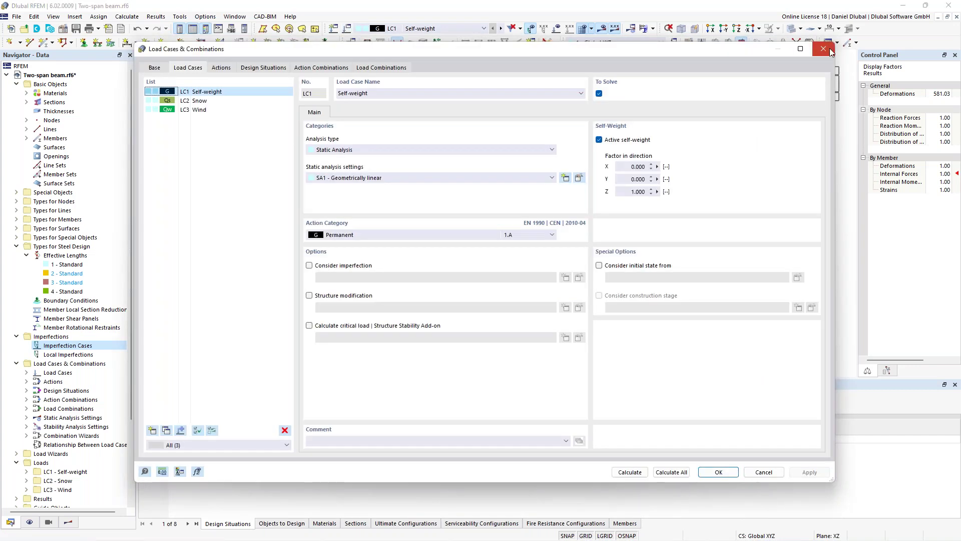
{"action": "left_click", "coordinate": [827, 49]}
{"action": "left_click", "coordinate": [500, 28]}
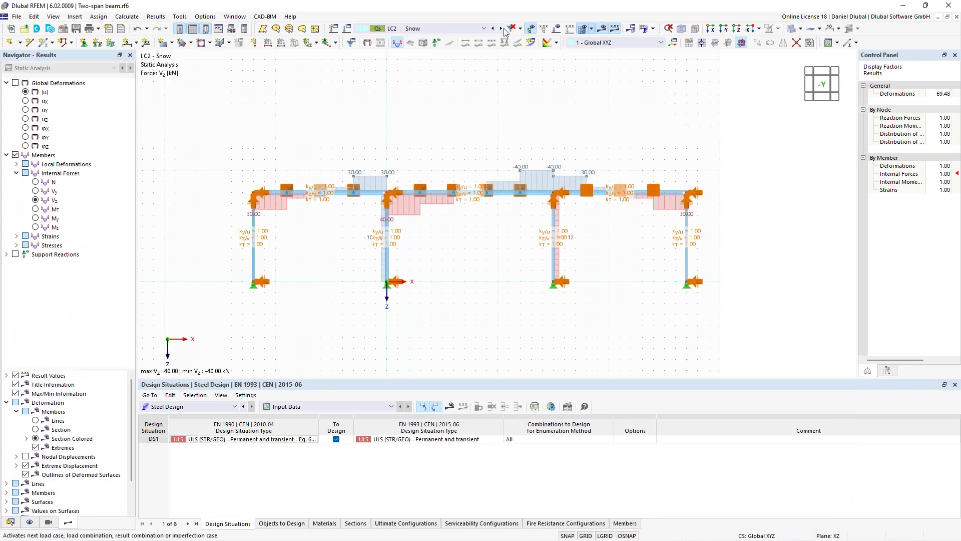
{"action": "left_click", "coordinate": [500, 28]}
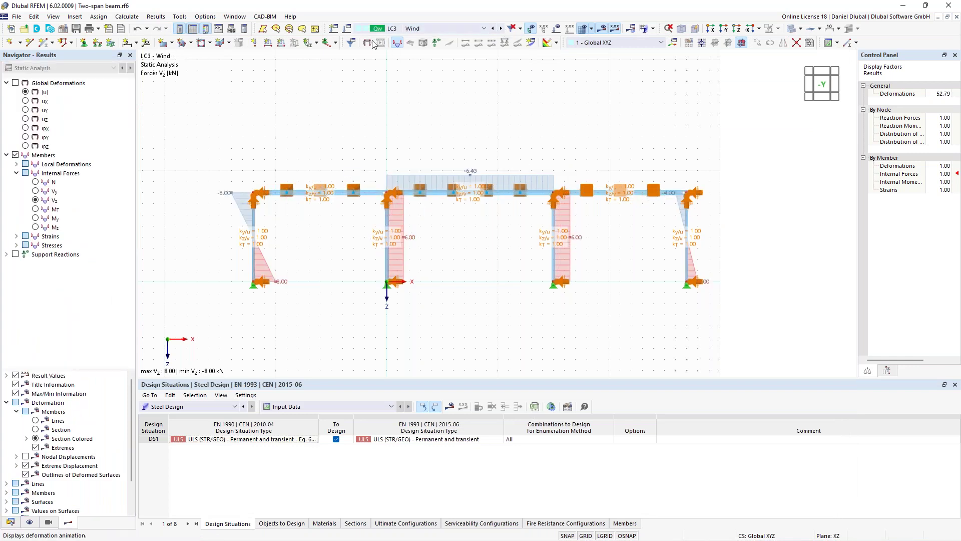
{"action": "left_click", "coordinate": [494, 29]}
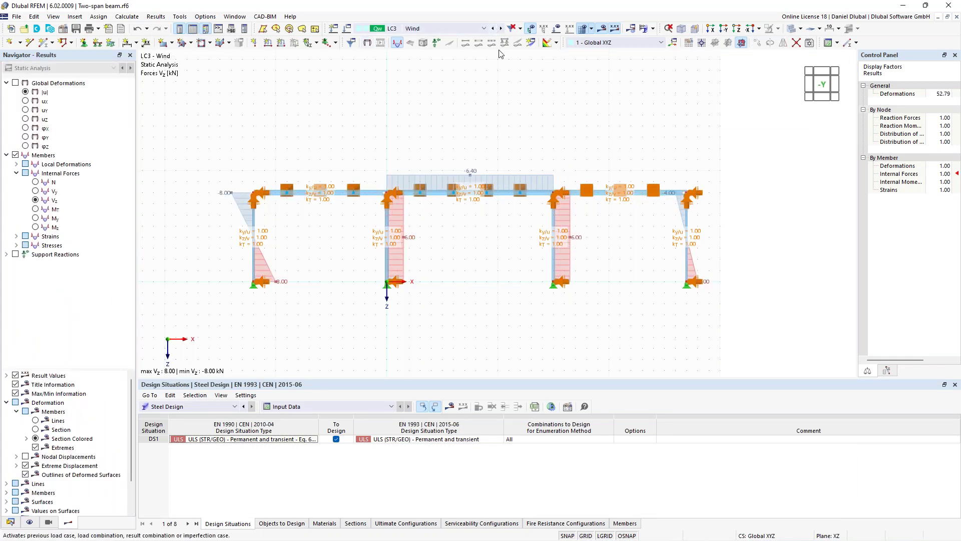
{"action": "left_click", "coordinate": [584, 31]}
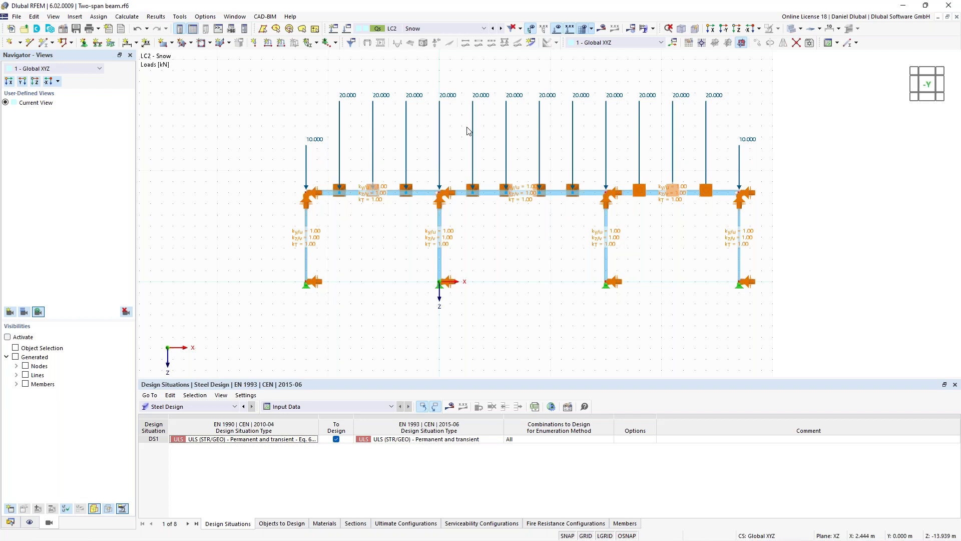
Activate the critical load calculation for LC2 - Snow with stability settings ST1, the linear eigenvalue method by Lanczos
{"action": "left_click", "coordinate": [349, 30]}
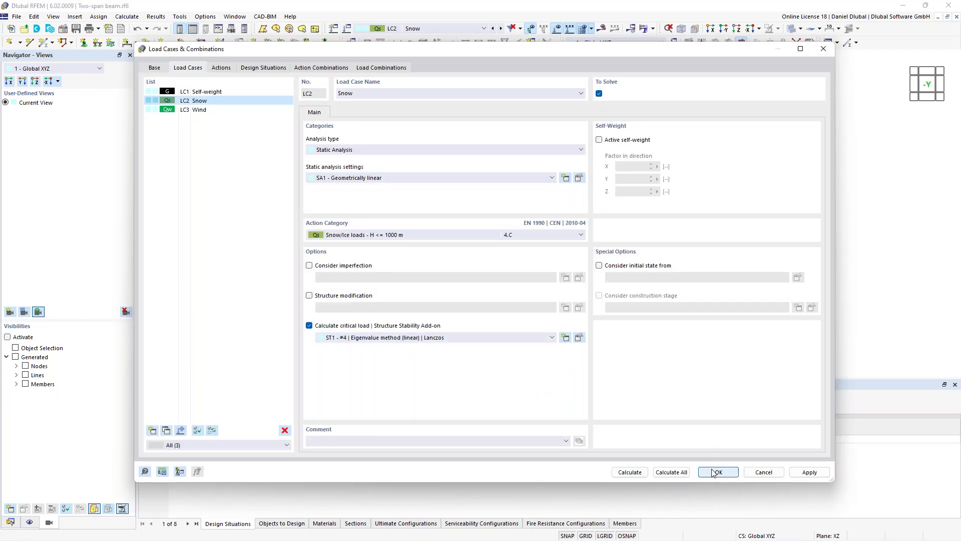
{"action": "left_click", "coordinate": [715, 472]}
{"action": "left_click", "coordinate": [524, 319]}
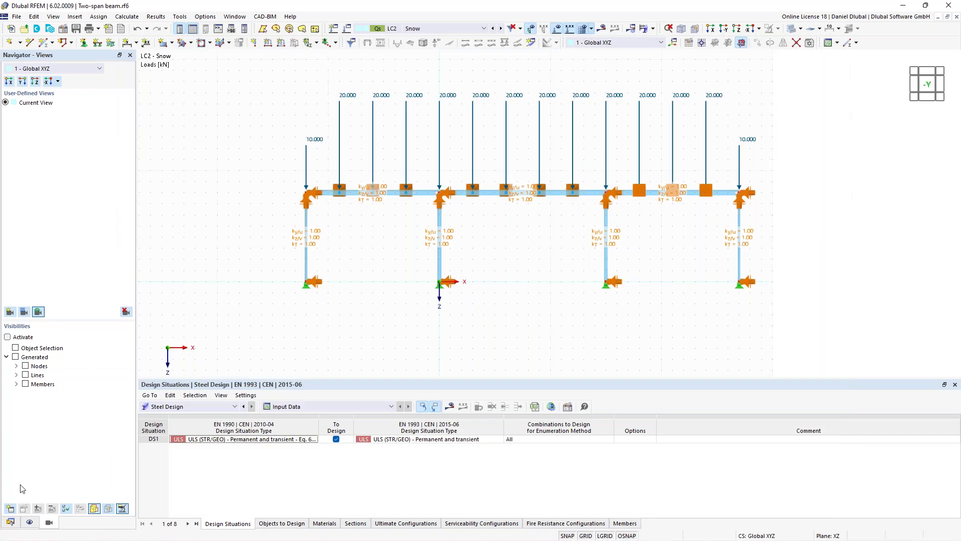
Start a new imperfection case of the Buckling Mode type with a load case as its source
{"action": "left_click", "coordinate": [10, 522]}
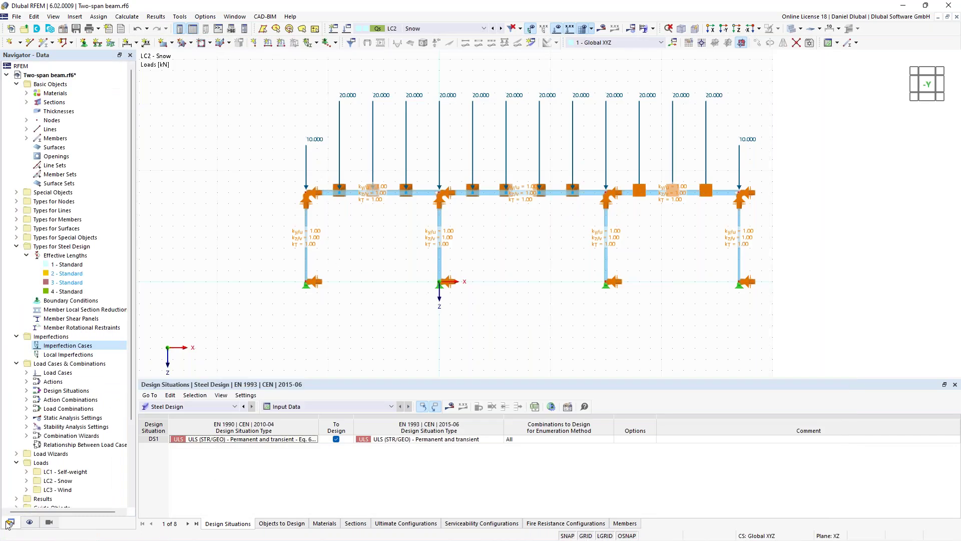
{"action": "right_click", "coordinate": [63, 345]}
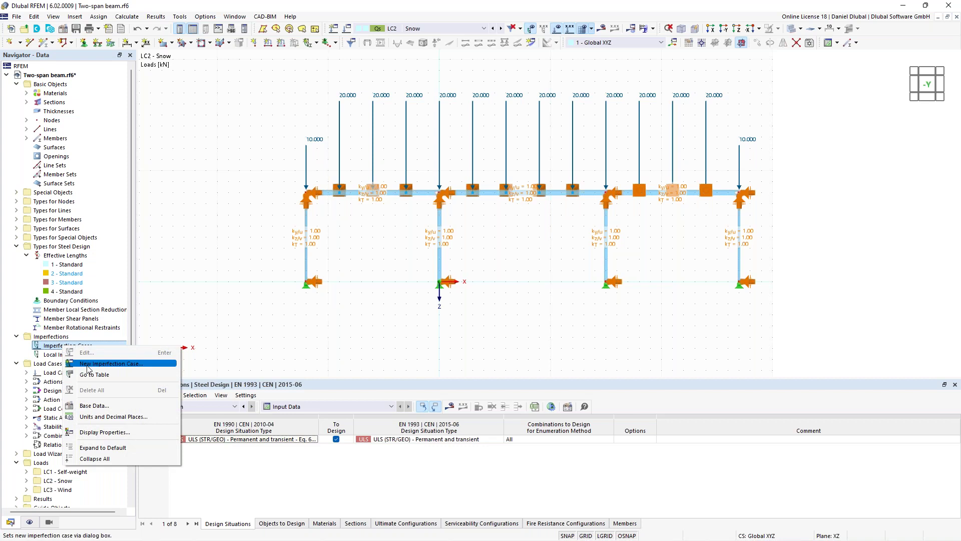
{"action": "left_click", "coordinate": [88, 364]}
{"action": "left_click", "coordinate": [397, 183]}
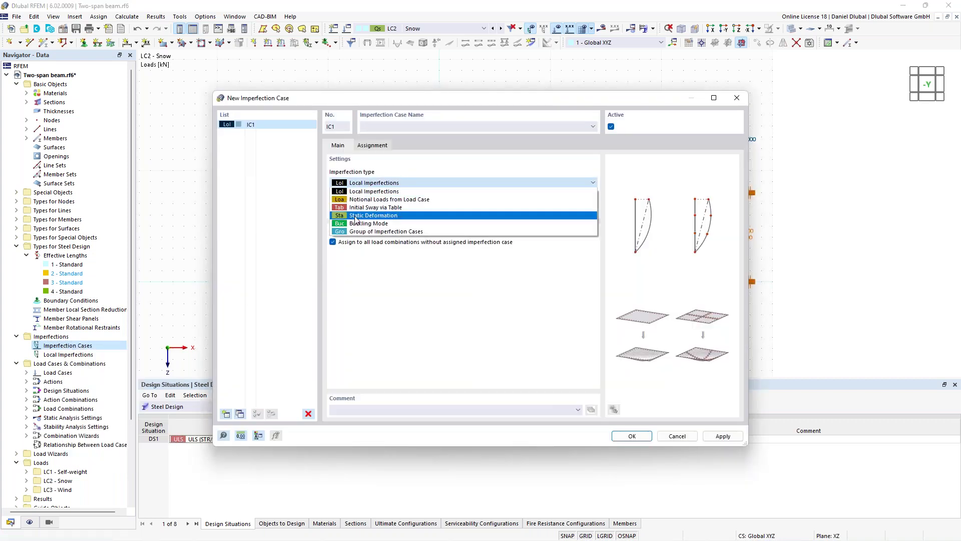
{"action": "left_click", "coordinate": [368, 224]}
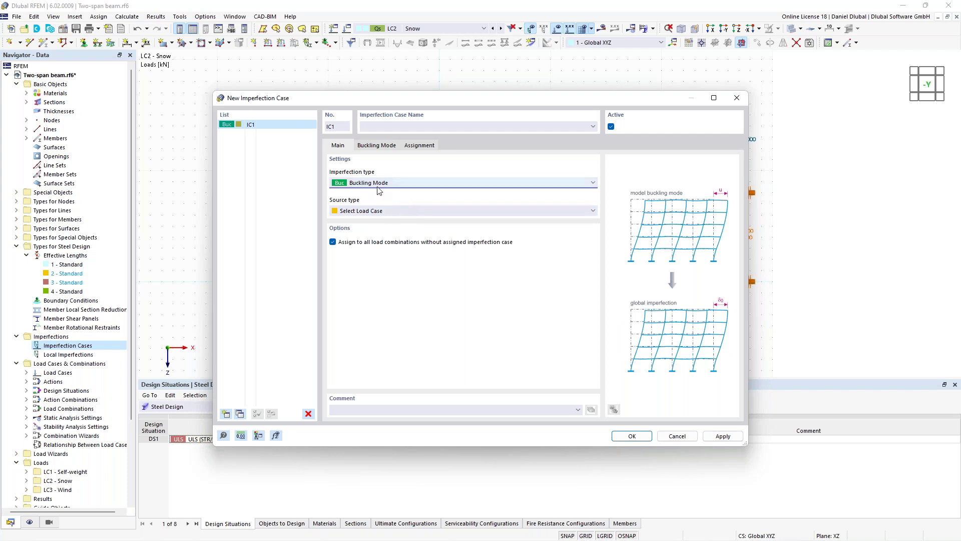
{"action": "left_click", "coordinate": [362, 211]}
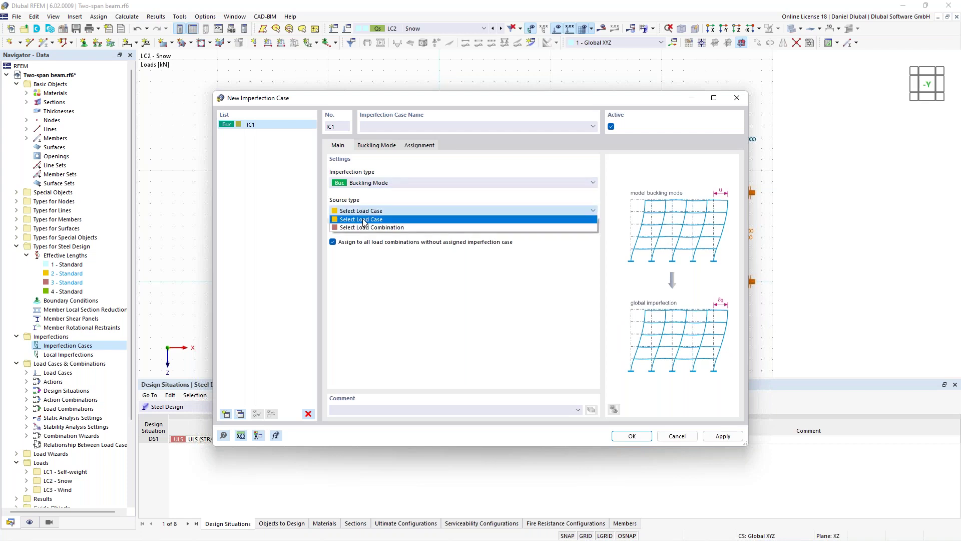
{"action": "left_click", "coordinate": [364, 222]}
Define the imperfection from buckling mode 1 of LC2 - Snow in direction XL with a magnitude of 0.020 m, and confirm the case
{"action": "left_click", "coordinate": [386, 147]}
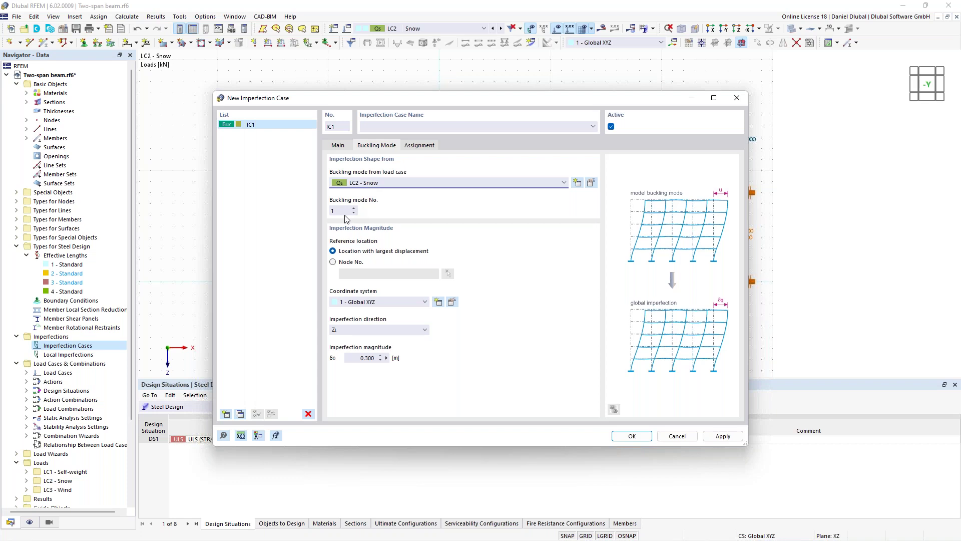
{"action": "left_click", "coordinate": [404, 331]}
{"action": "left_click", "coordinate": [400, 338]}
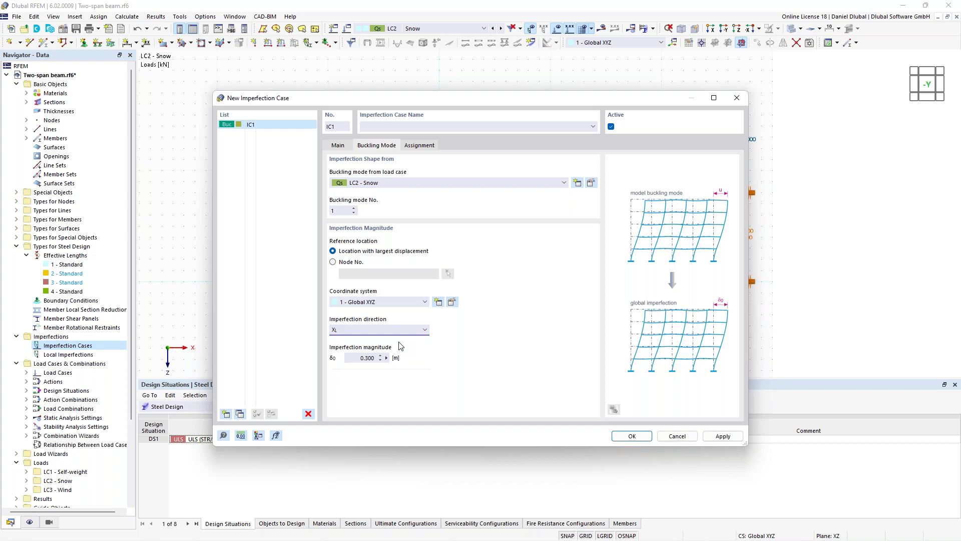
{"action": "left_click", "coordinate": [371, 358]}
{"action": "type", "text": "0,02"}
{"action": "left_click", "coordinate": [365, 359]}
{"action": "left_click_drag", "start_coordinate": [361, 358], "coordinate": [396, 359]}
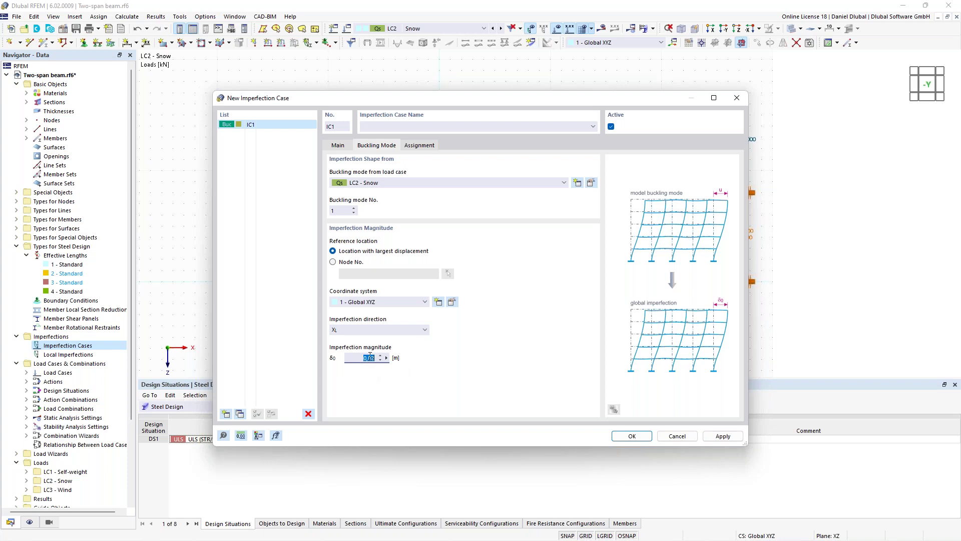
{"action": "left_click", "coordinate": [421, 146]}
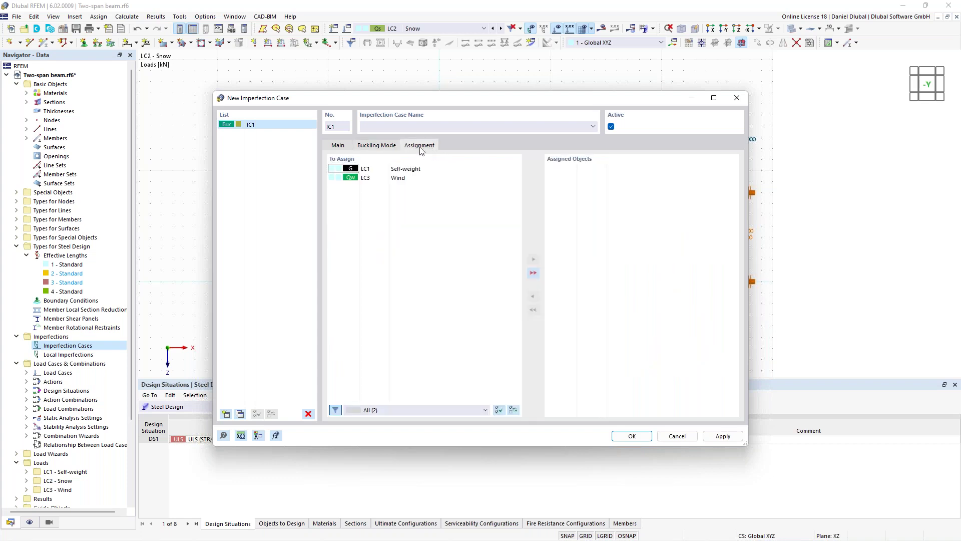
{"action": "left_click", "coordinate": [375, 146]}
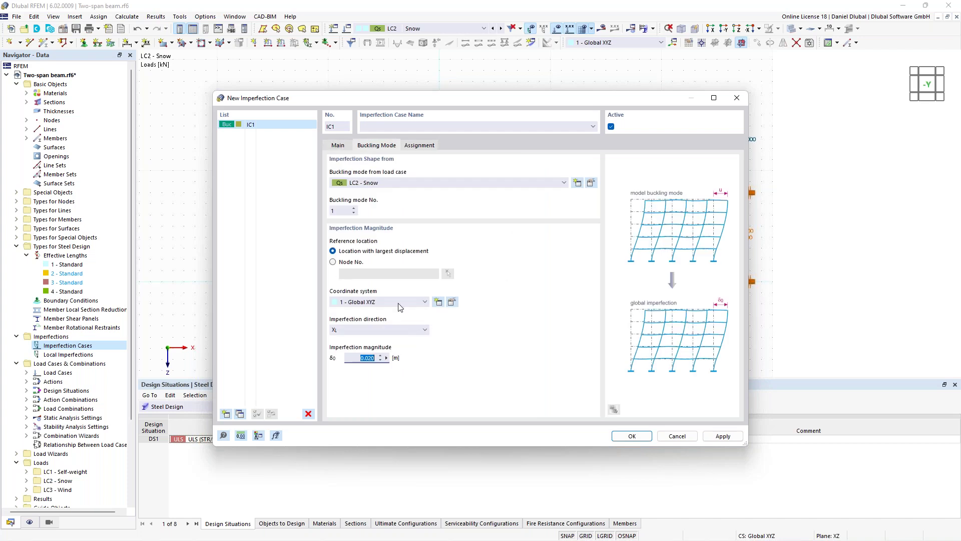
{"action": "left_click", "coordinate": [632, 435]}
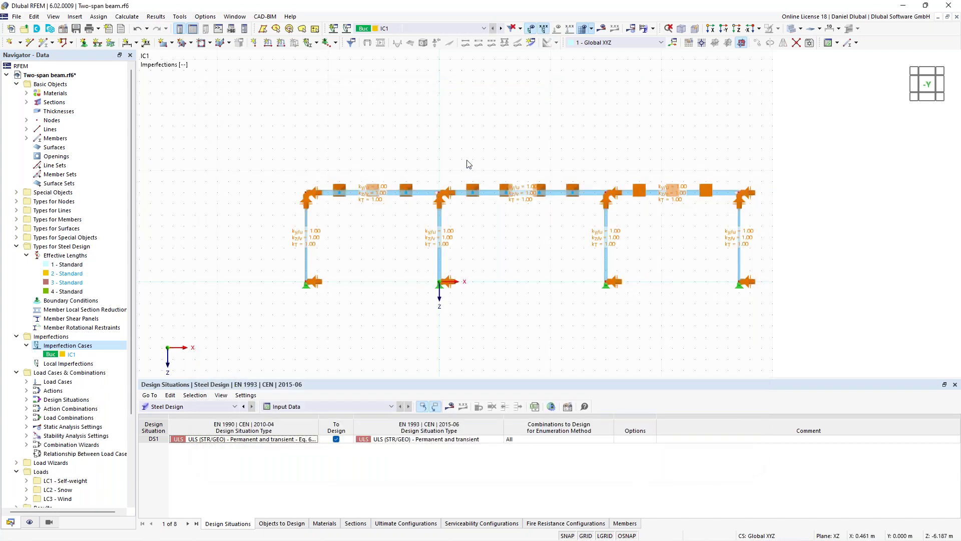
Calculate imperfection case IC1 and display its total global deformations |u| to examine the imperfection shape
{"action": "left_click", "coordinate": [438, 27]}
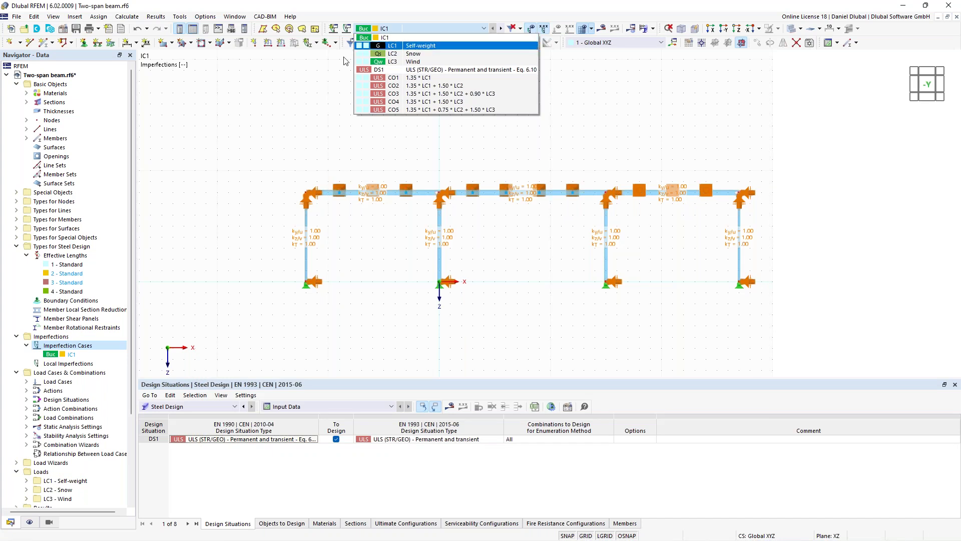
{"action": "left_click", "coordinate": [328, 110]}
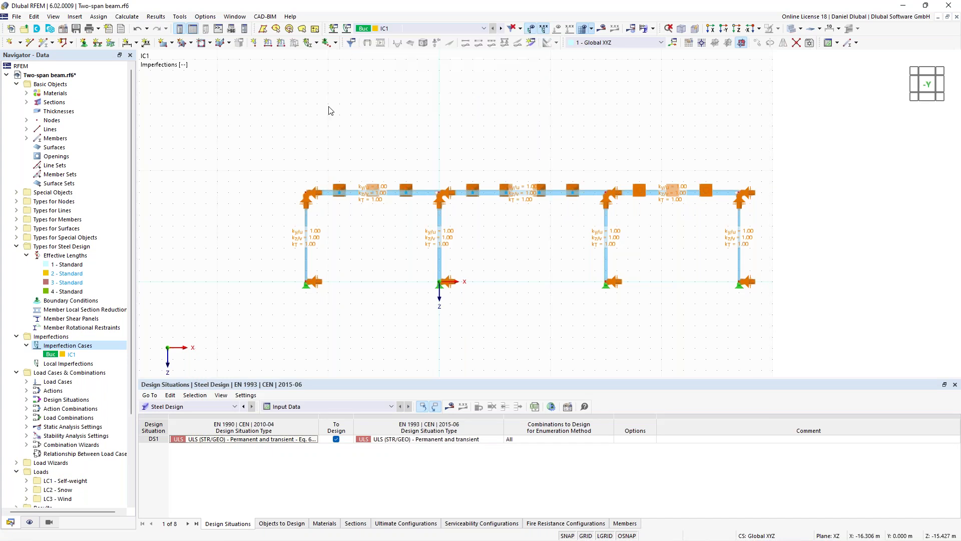
{"action": "left_click", "coordinate": [602, 28]}
{"action": "left_click", "coordinate": [522, 319]}
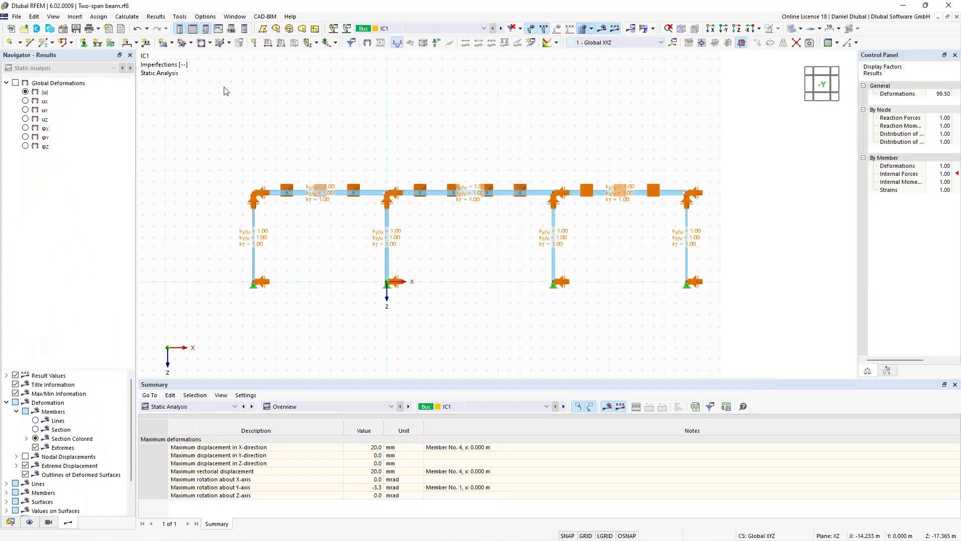
{"action": "left_click", "coordinate": [25, 93]}
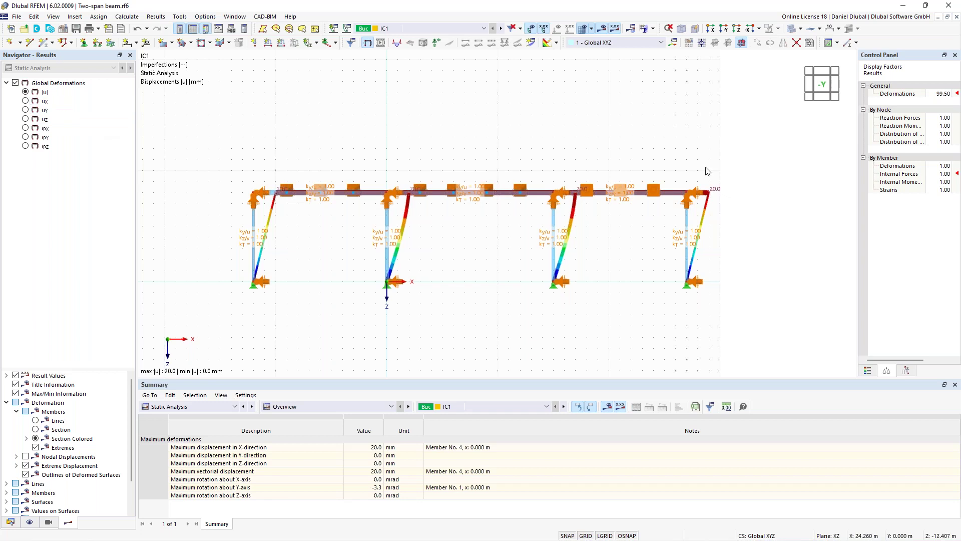
{"action": "scroll", "coordinate": [735, 180], "scroll_direction": "up", "scroll_amount": 3}
{"action": "scroll", "coordinate": [637, 183], "scroll_direction": "down", "scroll_amount": 2}
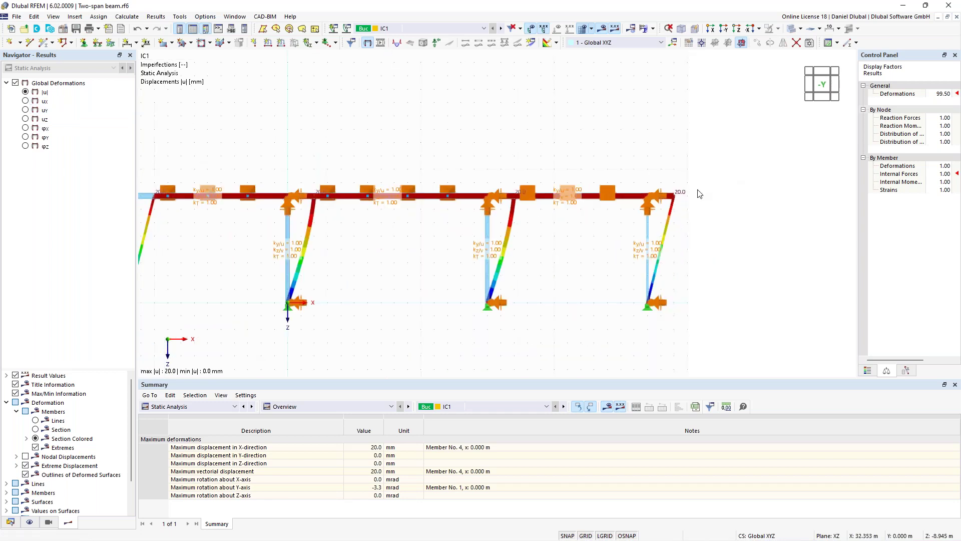
{"action": "scroll", "coordinate": [681, 197], "scroll_direction": "down", "scroll_amount": 2}
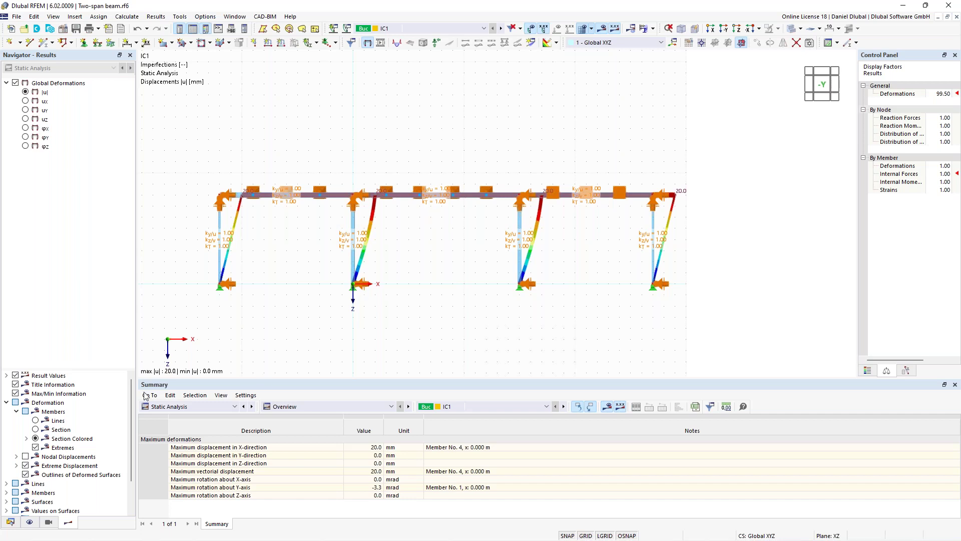
Assign combination wizard 1 with SA2 - Second-order (P-Δ) | Picard | 100 | 1 to design situation DS1 and check its imperfection case option
{"action": "left_click", "coordinate": [10, 525]}
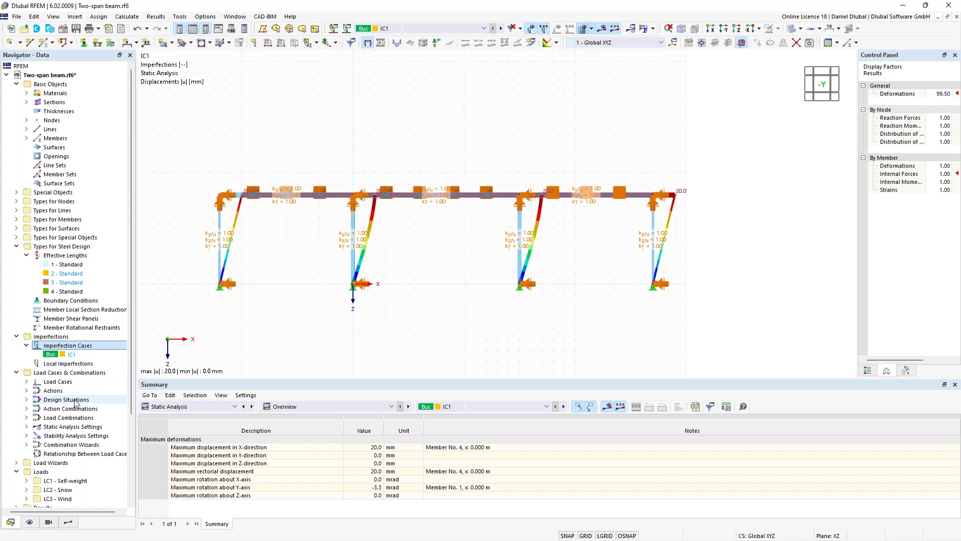
{"action": "right_click", "coordinate": [74, 403]}
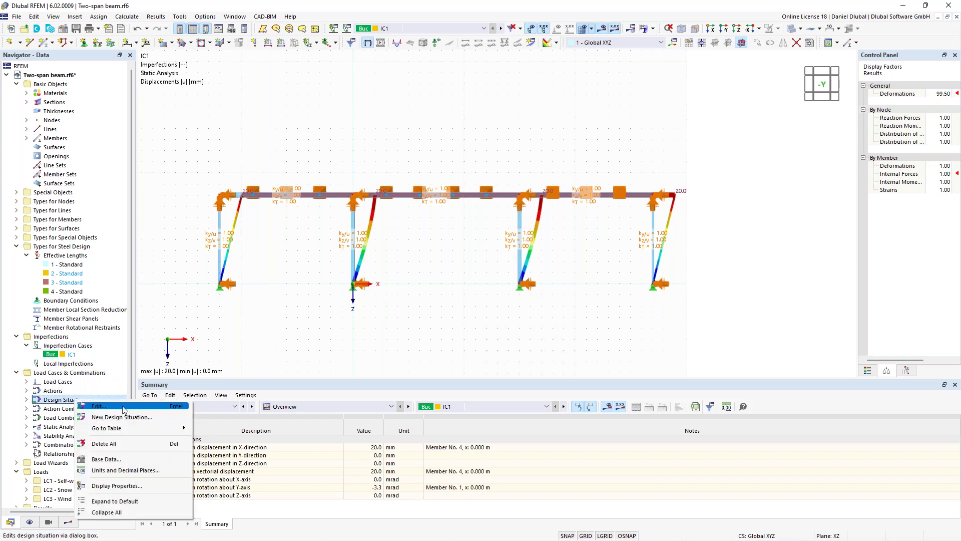
{"action": "left_click", "coordinate": [123, 410]}
{"action": "left_click", "coordinate": [356, 322]}
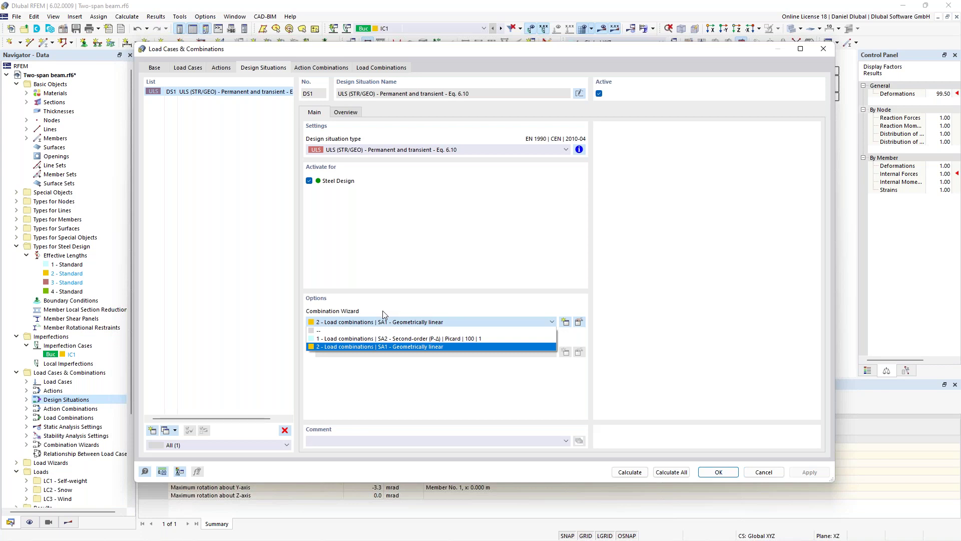
{"action": "left_click", "coordinate": [382, 338]}
{"action": "left_click", "coordinate": [579, 322]}
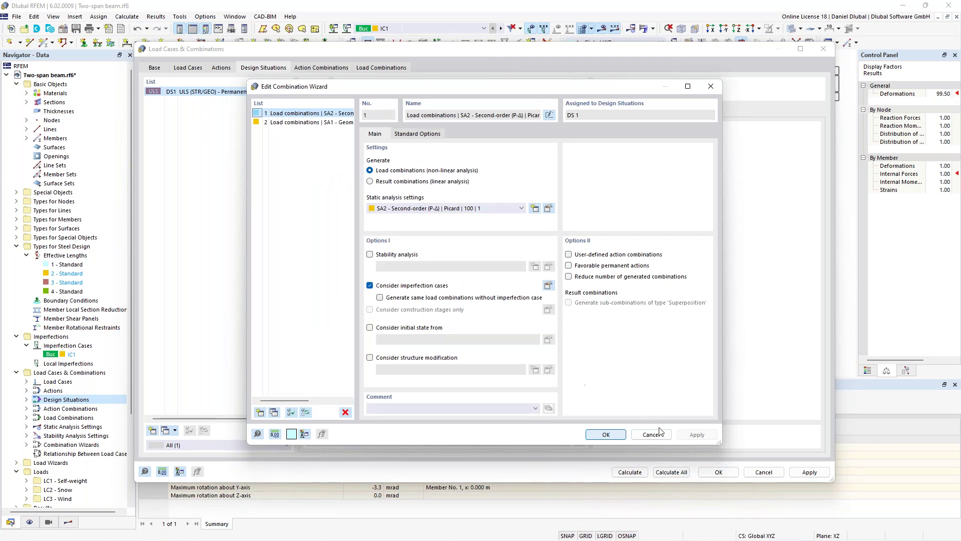
{"action": "left_click", "coordinate": [606, 434]}
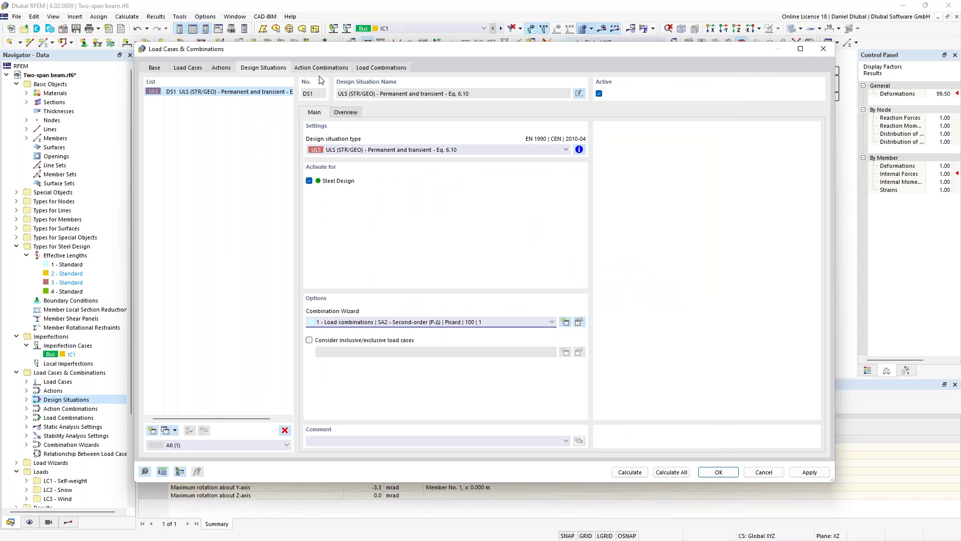
Check the imperfection case assigned to load combinations CO5 and CO6, and calculate all results
{"action": "left_click", "coordinate": [381, 67]}
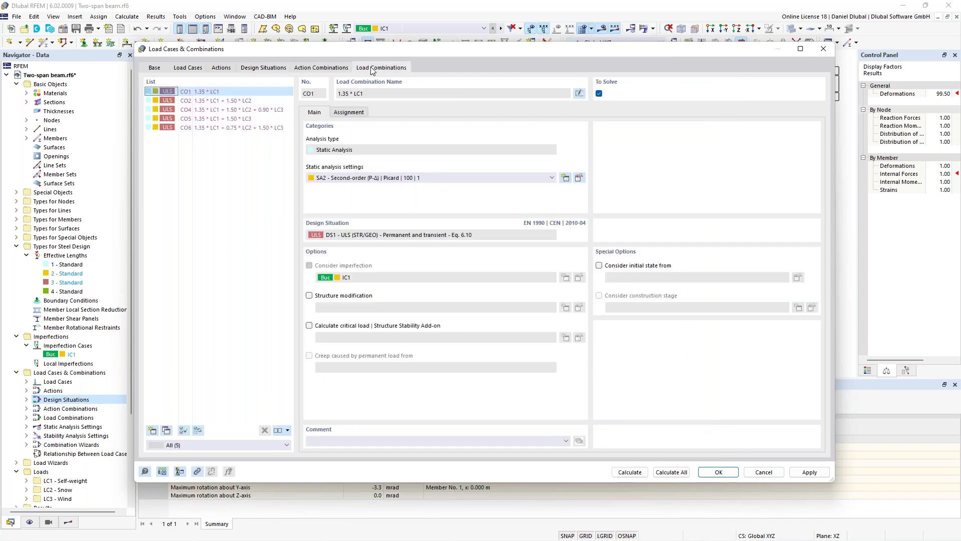
{"action": "left_click", "coordinate": [216, 119]}
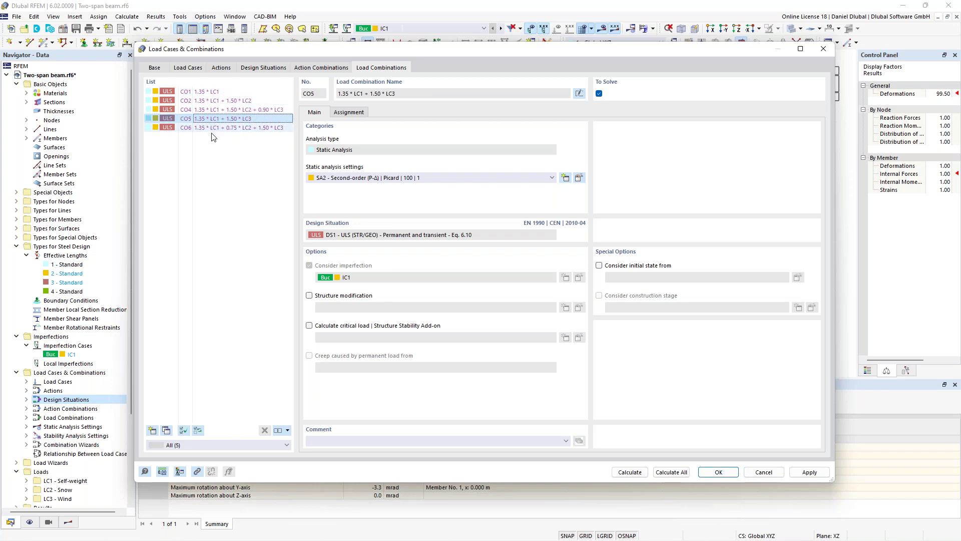
{"action": "left_click", "coordinate": [241, 128]}
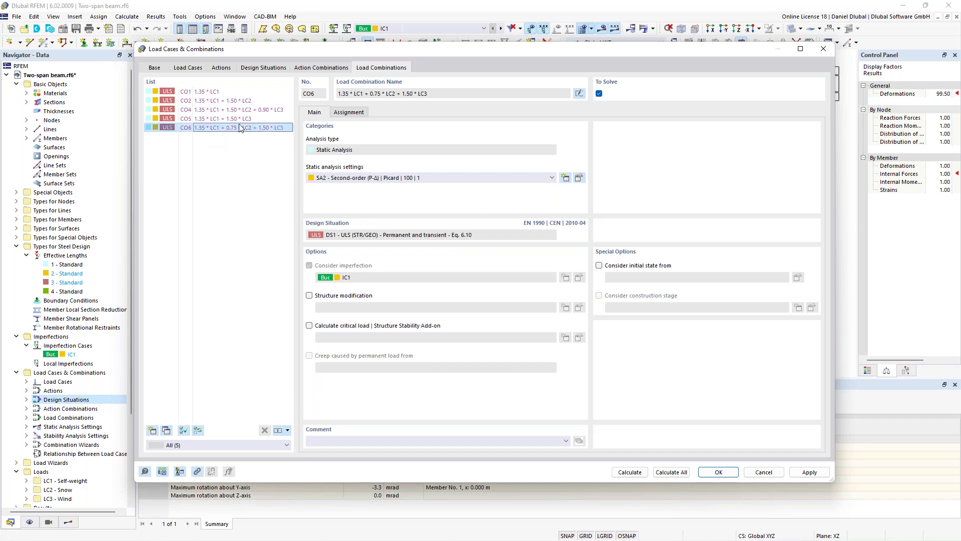
{"action": "left_click", "coordinate": [675, 473]}
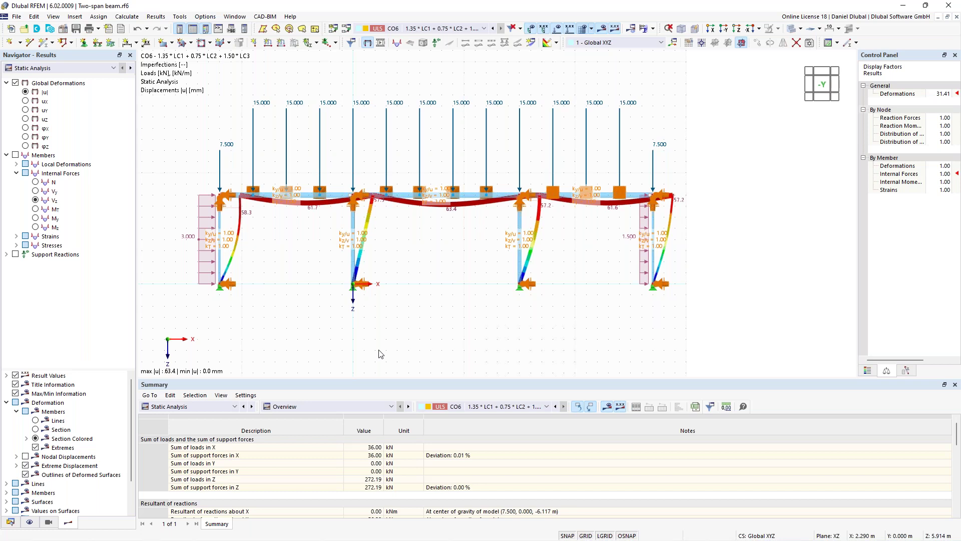
Display the steel design ratios by member and examine the ST2100 lateral torsional buckling check details of member 2 under CO1
{"action": "left_click", "coordinate": [200, 406]}
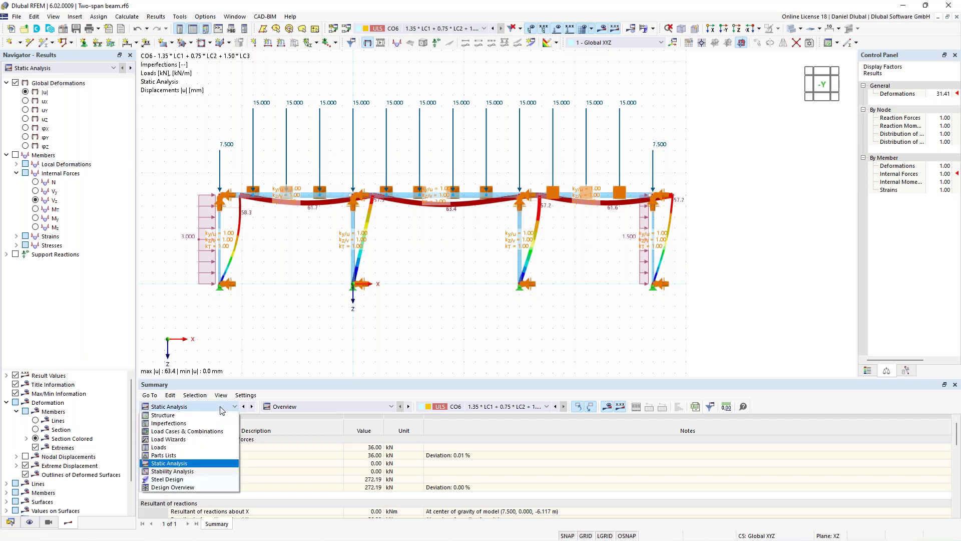
{"action": "left_click", "coordinate": [190, 478]}
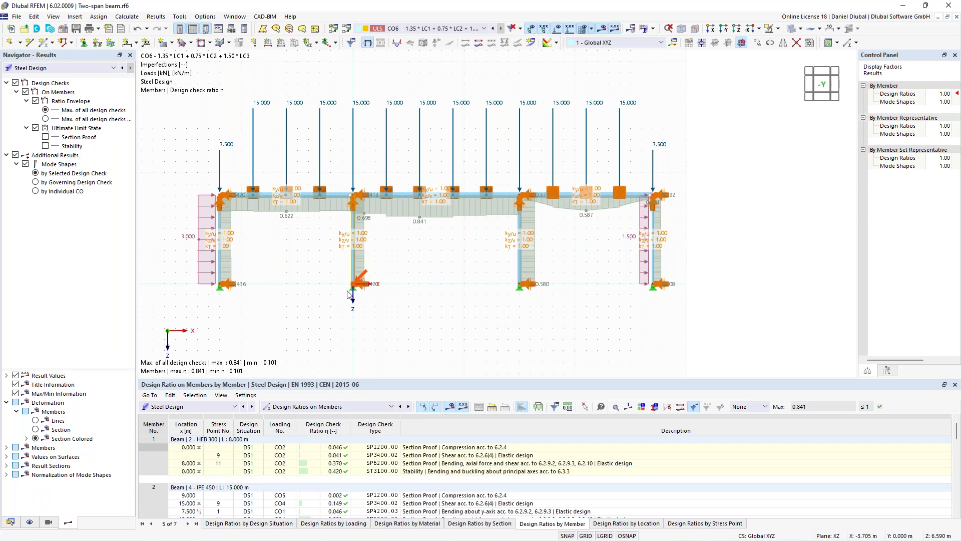
{"action": "left_click", "coordinate": [429, 471]}
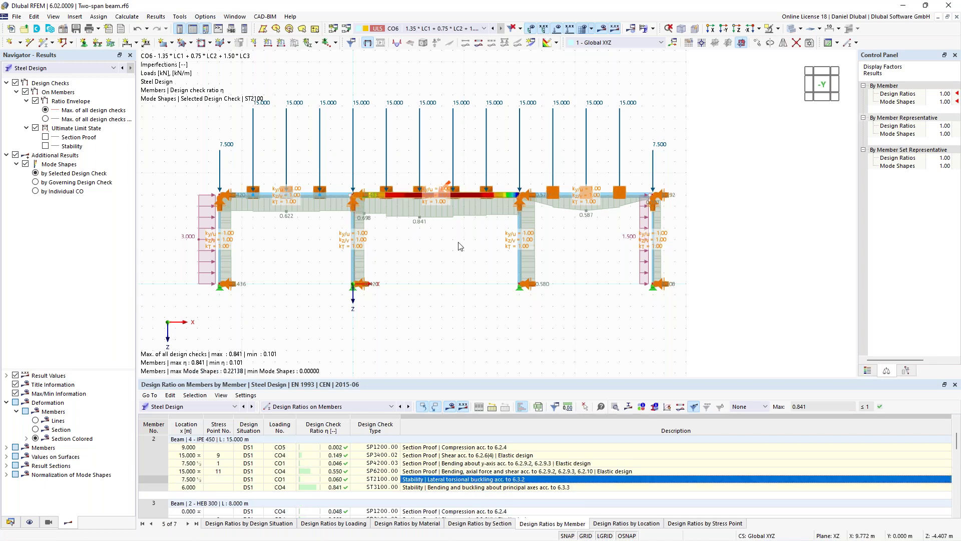
{"action": "middle_click_drag", "start_coordinate": [460, 246], "coordinate": [498, 281], "text": "ctrl"}
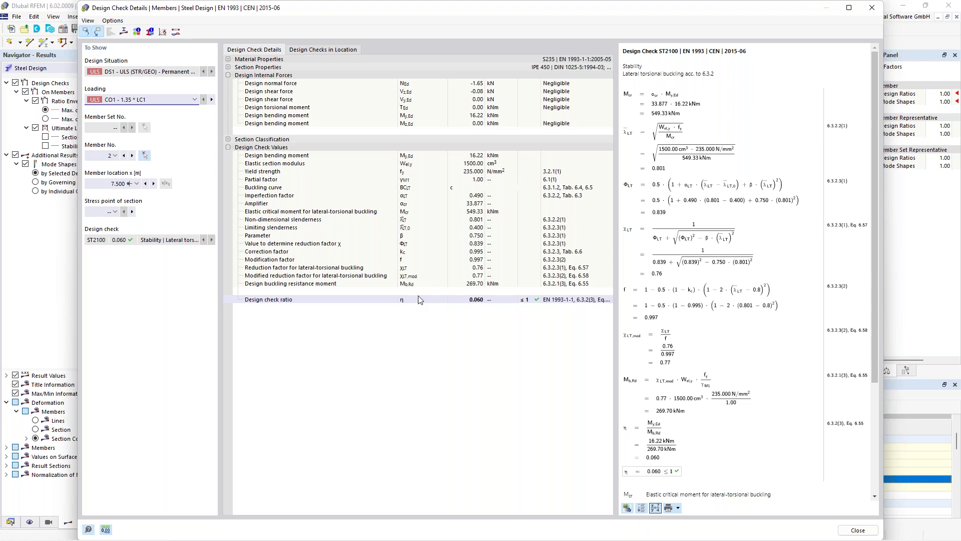
{"action": "key", "text": "Escape"}
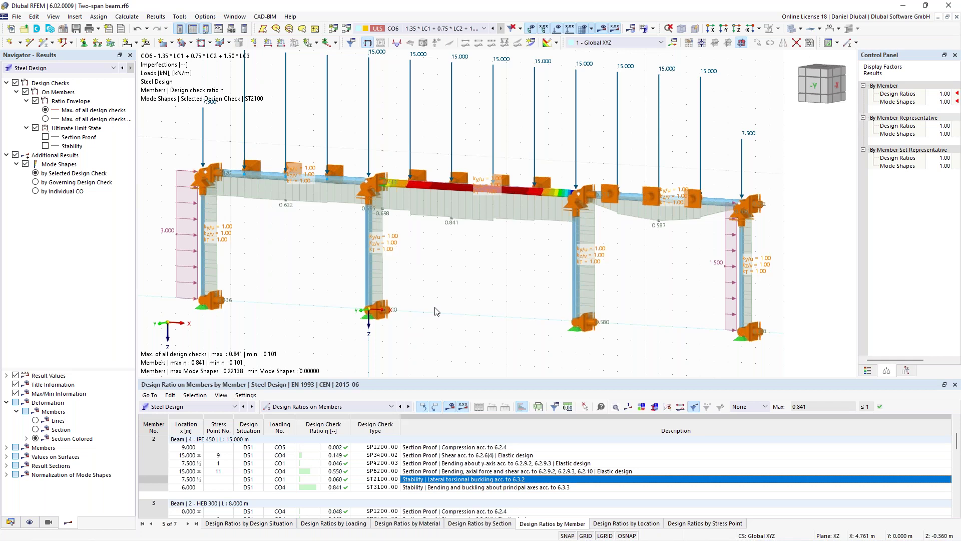
{"action": "scroll", "coordinate": [435, 312], "scroll_direction": "down", "scroll_amount": 3}
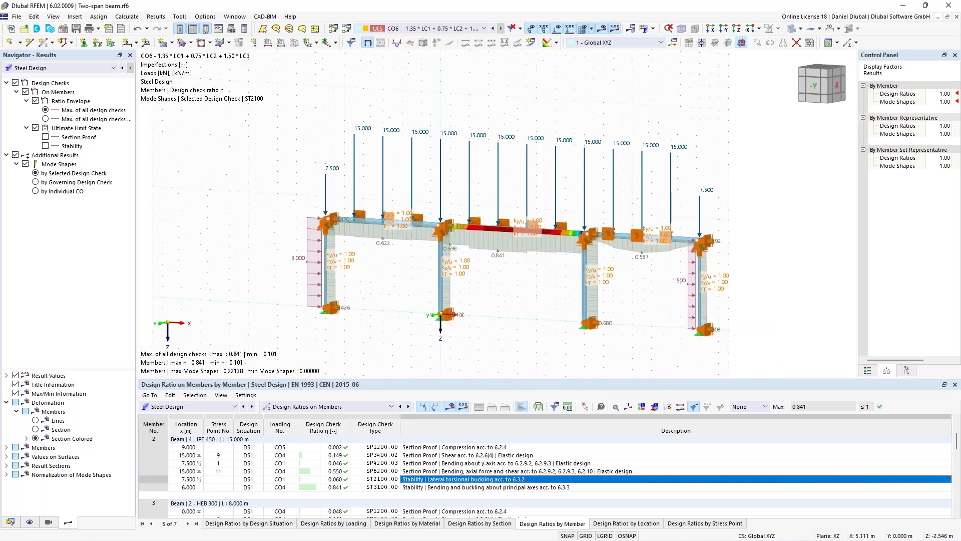